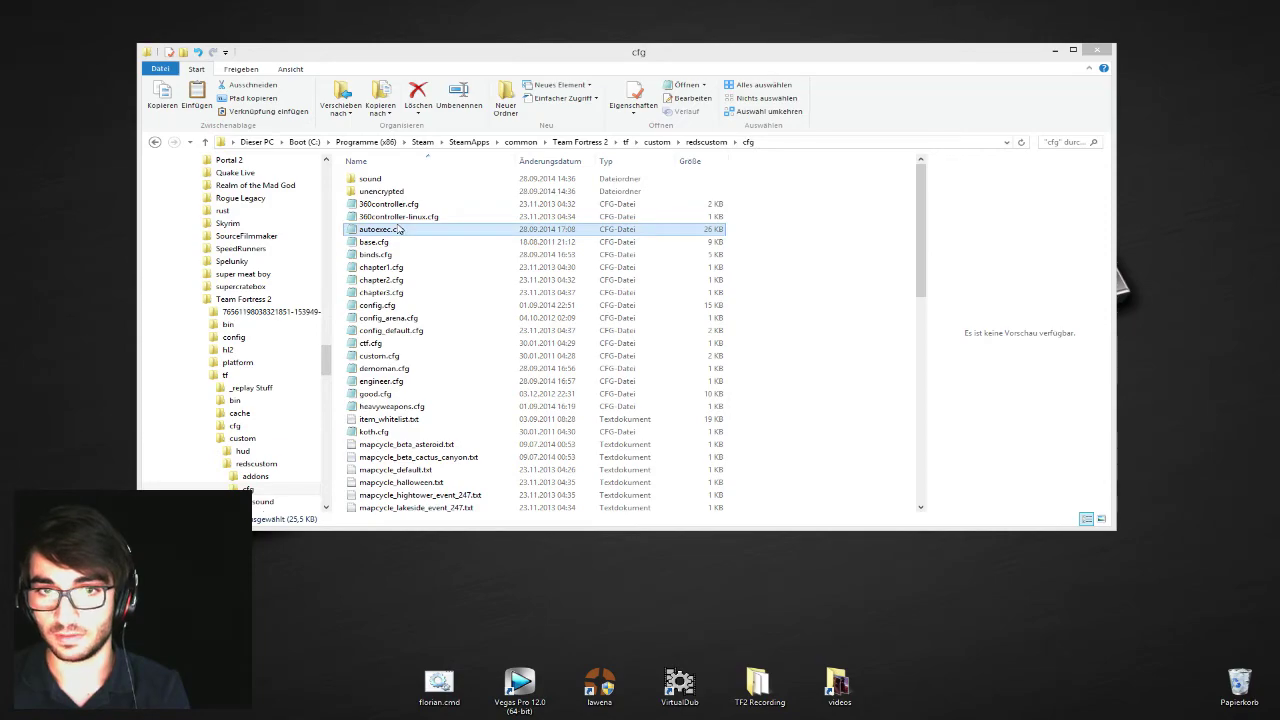
# - Open autoexec.cfg from the cfg folder and examine its commented header block
pyautogui.click(393, 229)
pyautogui.doubleClick(393, 229)
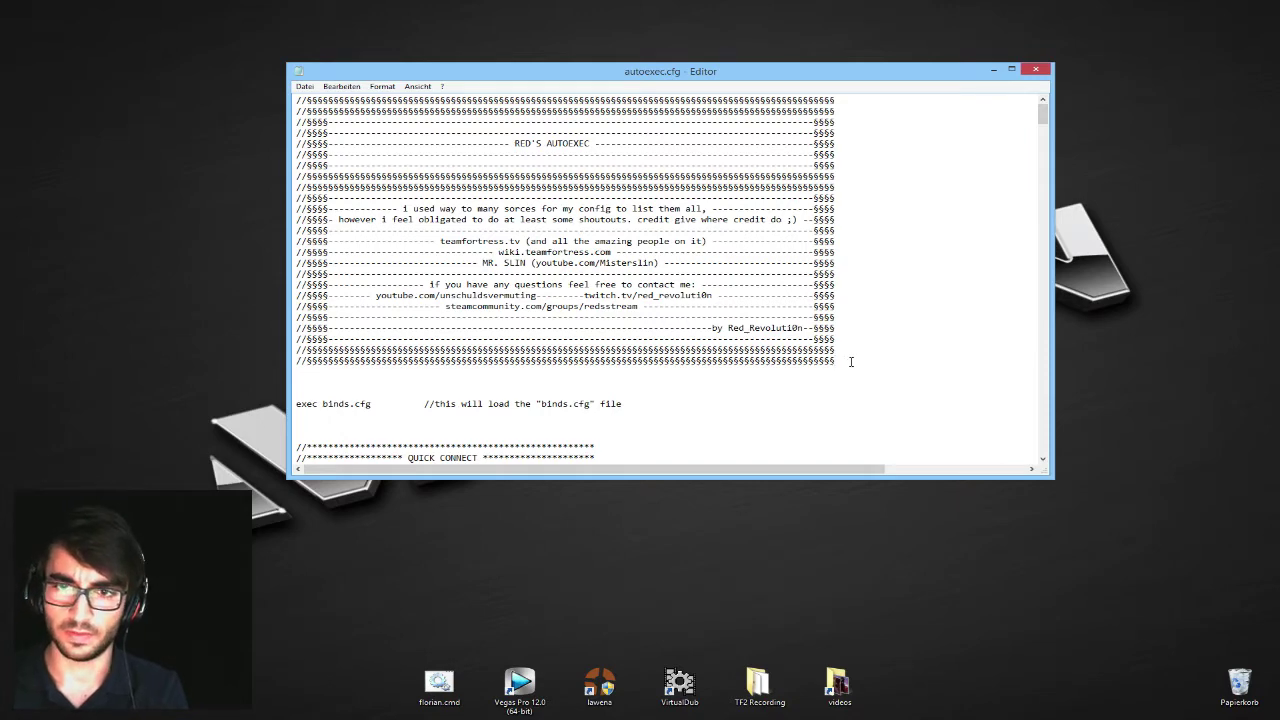
pyautogui.scroll(-5, 851, 362)
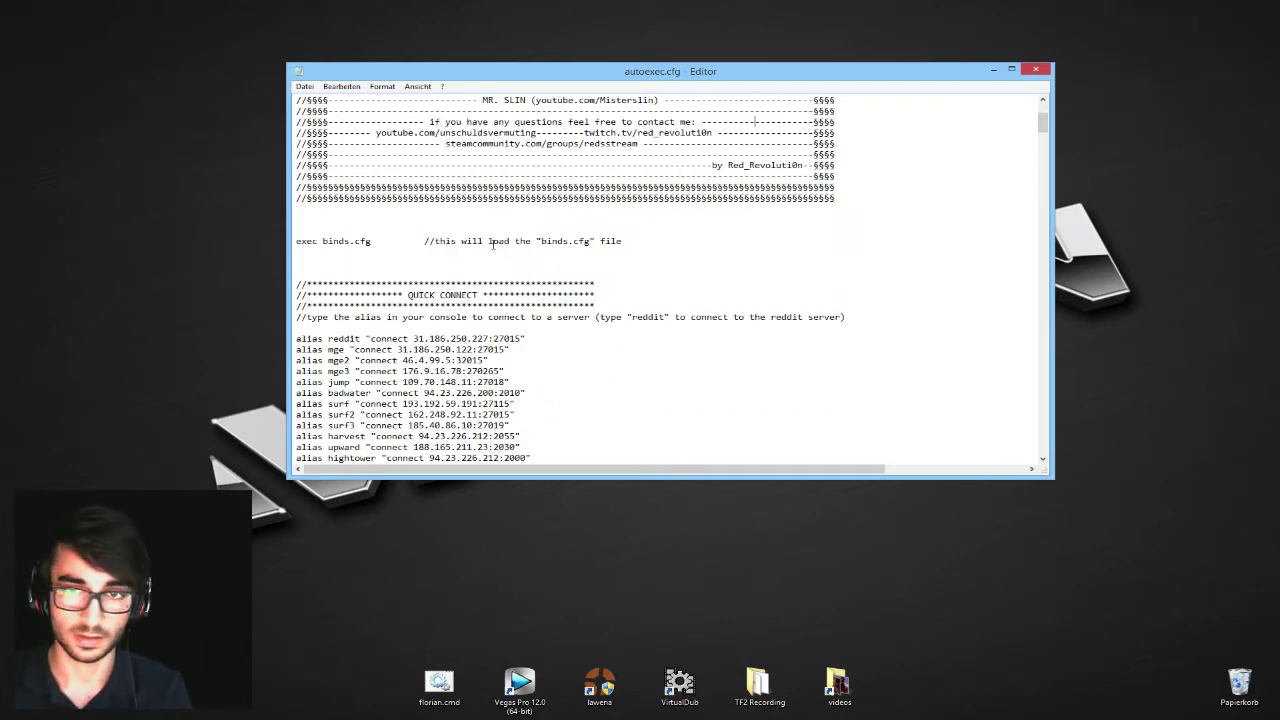
pyautogui.scroll(5, 851, 362)
pyautogui.moveTo(308, 100)
pyautogui.mouseDown()
pyautogui.moveTo(294, 97)
pyautogui.moveTo(318, 122)
pyautogui.mouseUp()
pyautogui.click(296, 100)
pyautogui.click(299, 100)
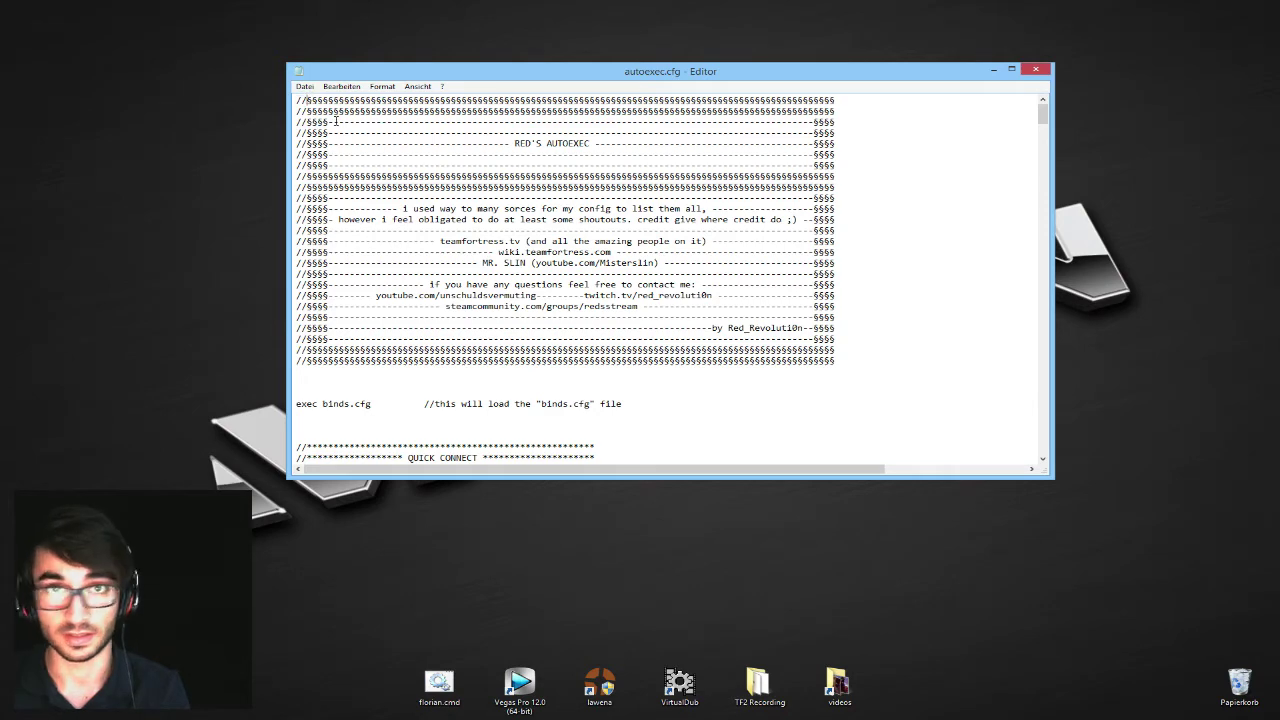
pyautogui.moveTo(323, 106); pyautogui.dragTo(776, 345)
pyautogui.click(776, 340)
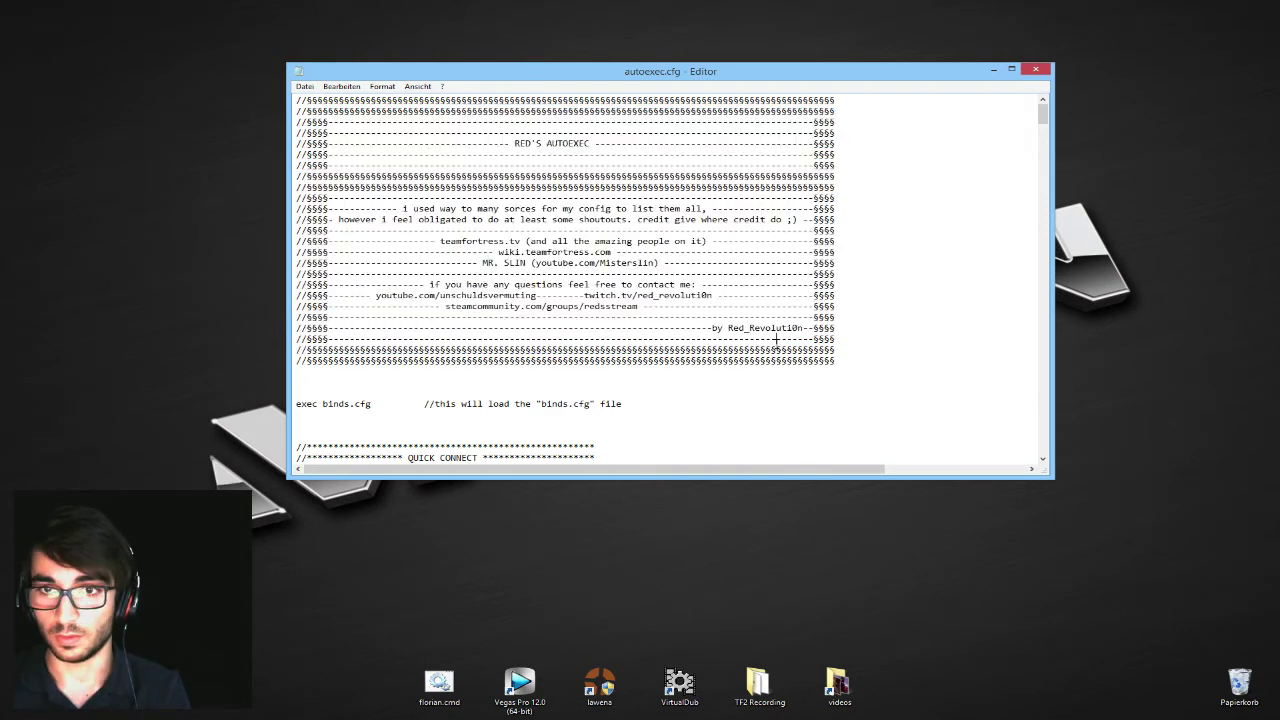
# - Examine the exec binds.cfg line and the comment explaining it below the header
pyautogui.scroll(-6, 776, 343)
pyautogui.moveTo(297, 208); pyautogui.dragTo(633, 211)
pyautogui.click(684, 211)
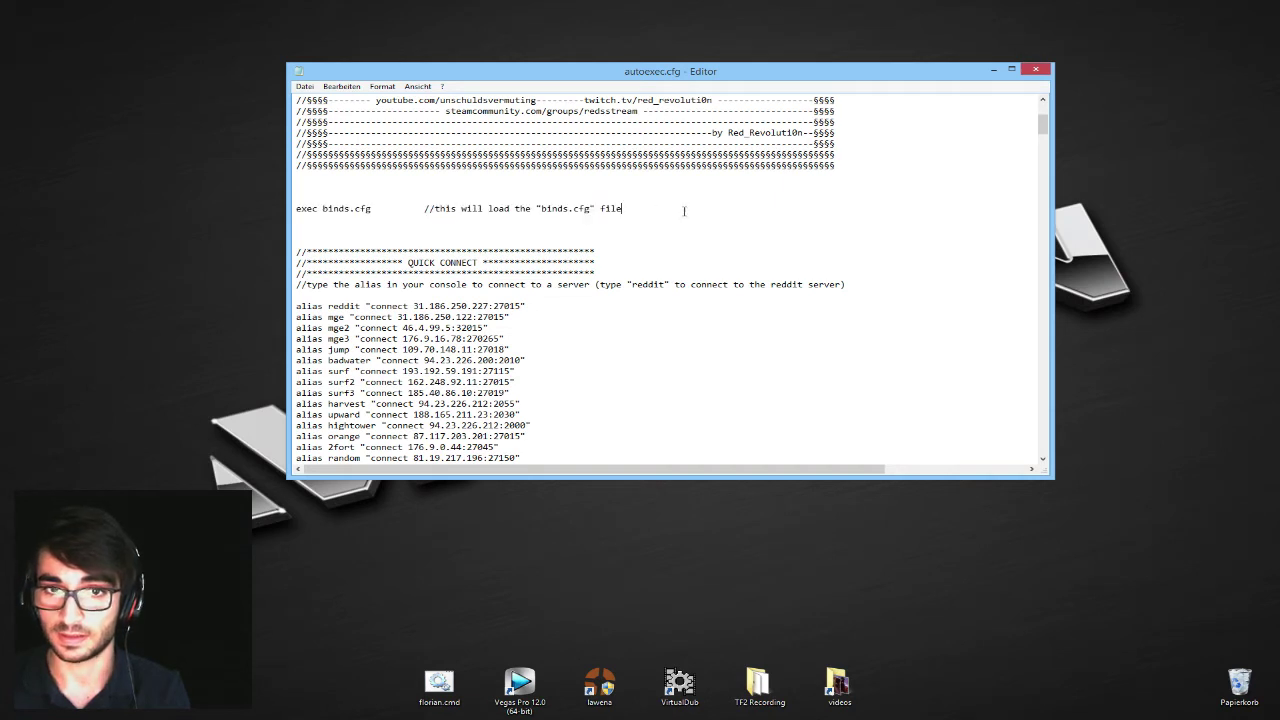
pyautogui.moveTo(425, 208); pyautogui.dragTo(623, 208)
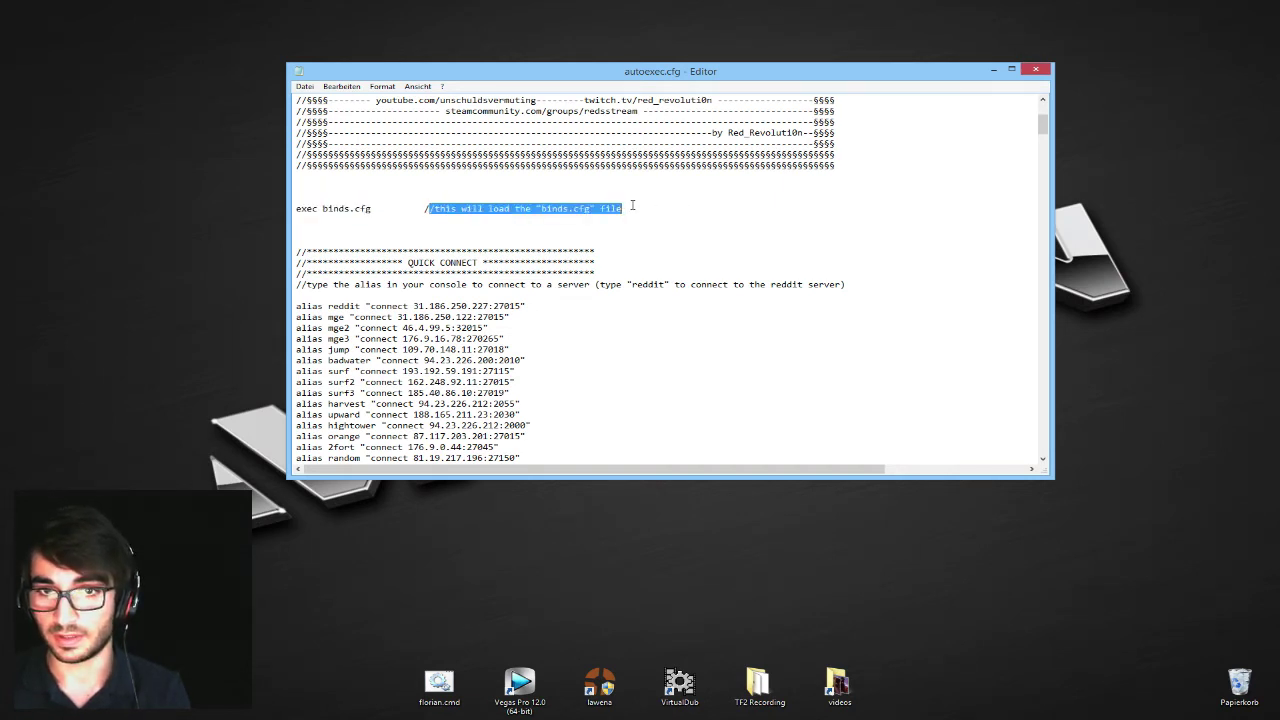
pyautogui.click(631, 208)
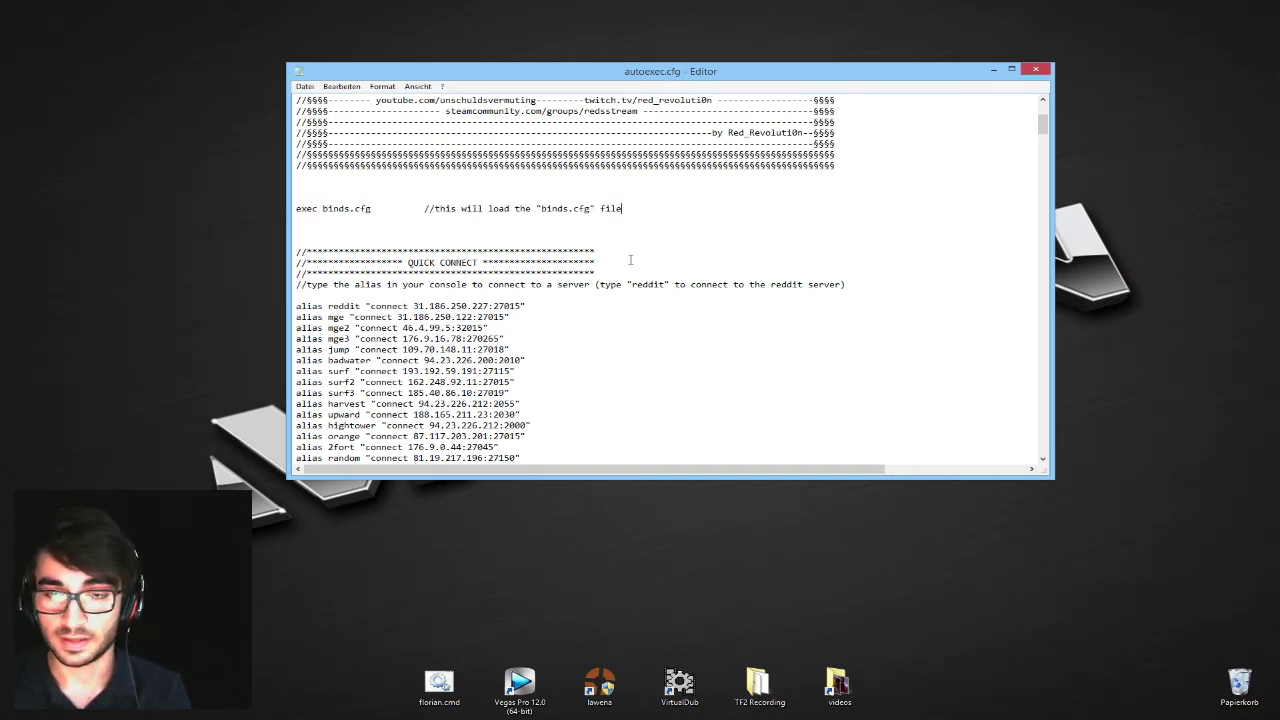
# - Switch to the cfg folder to locate binds.cfg, and return to autoexec.cfg
pyautogui.hotkey('alt', 'Tab')
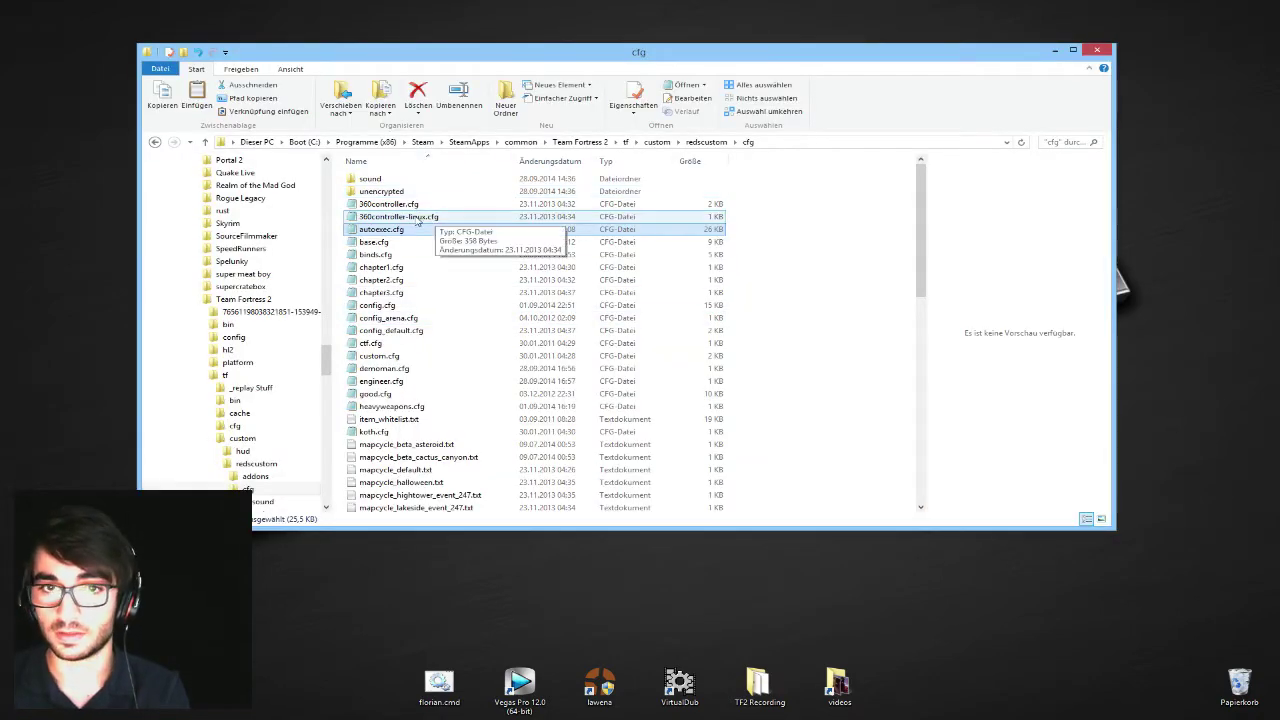
pyautogui.click(378, 256)
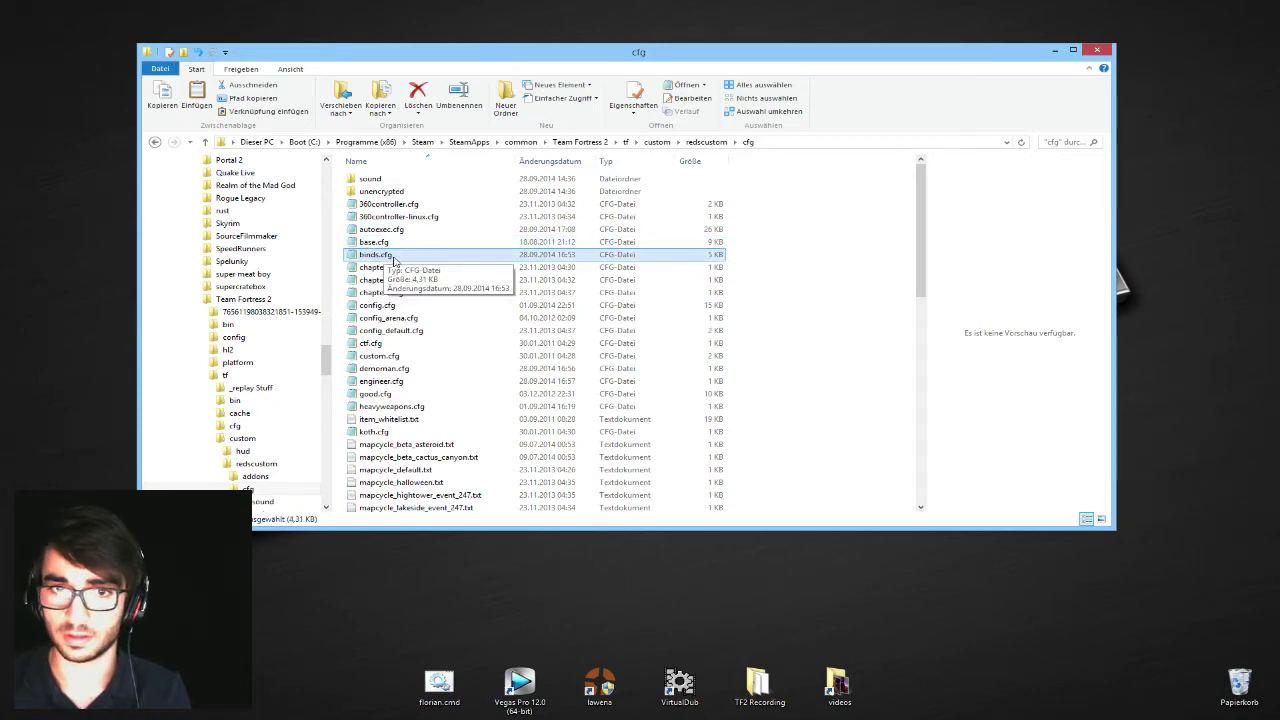
pyautogui.doubleClick(385, 230)
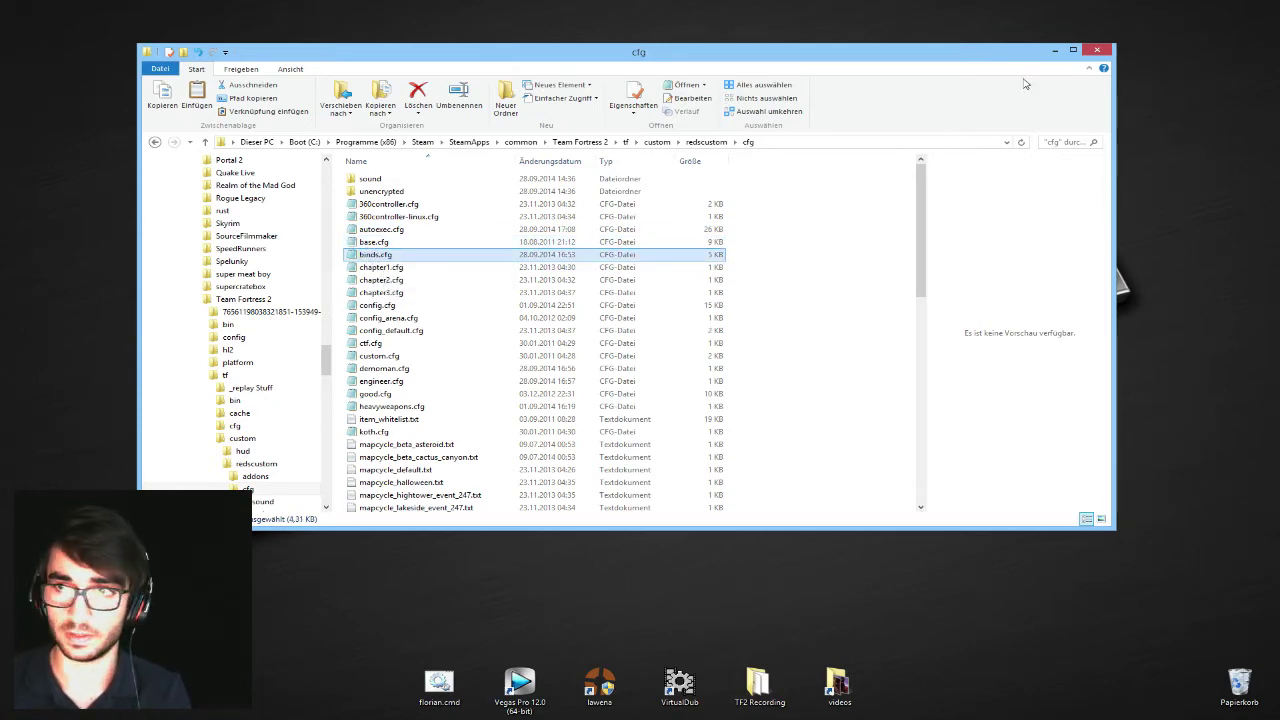
# - Examine the QUICK CONNECT section, including the reddit and mge aliases with their connect commands
pyautogui.moveTo(298, 121); pyautogui.dragTo(586, 176)
pyautogui.click(600, 134)
pyautogui.click(584, 174)
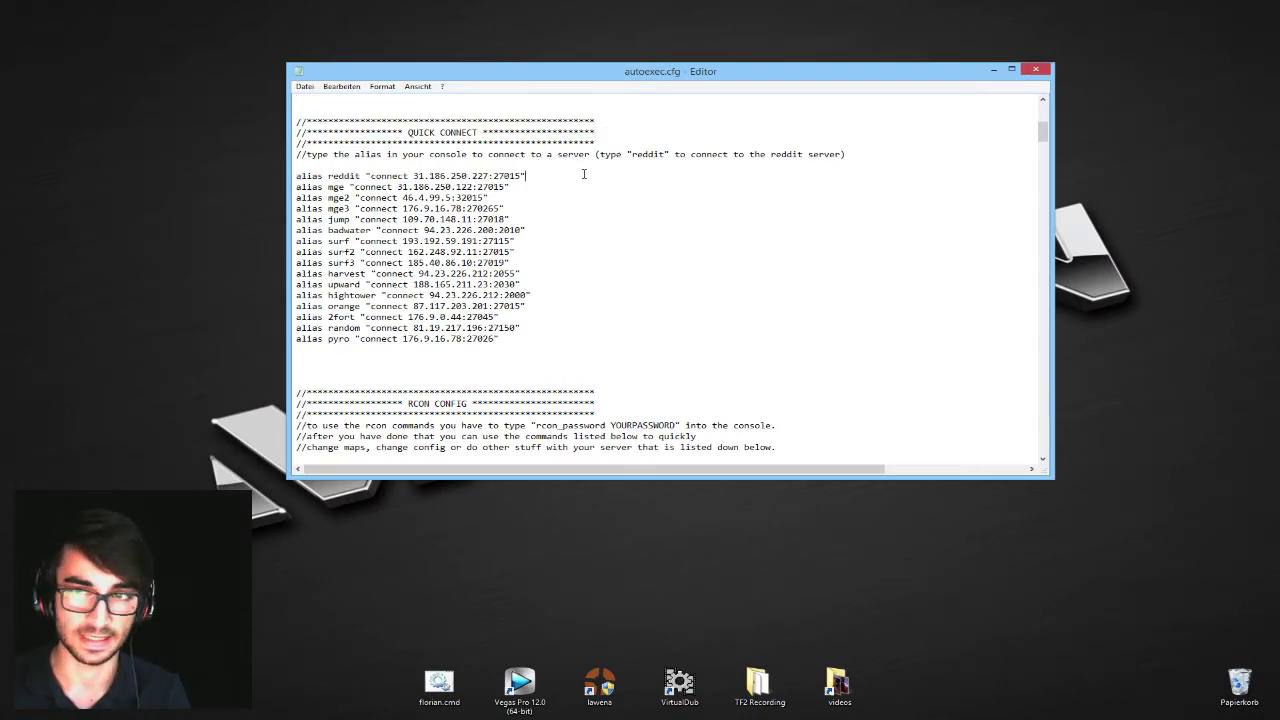
pyautogui.moveTo(297, 176); pyautogui.dragTo(363, 176)
pyautogui.click(341, 178)
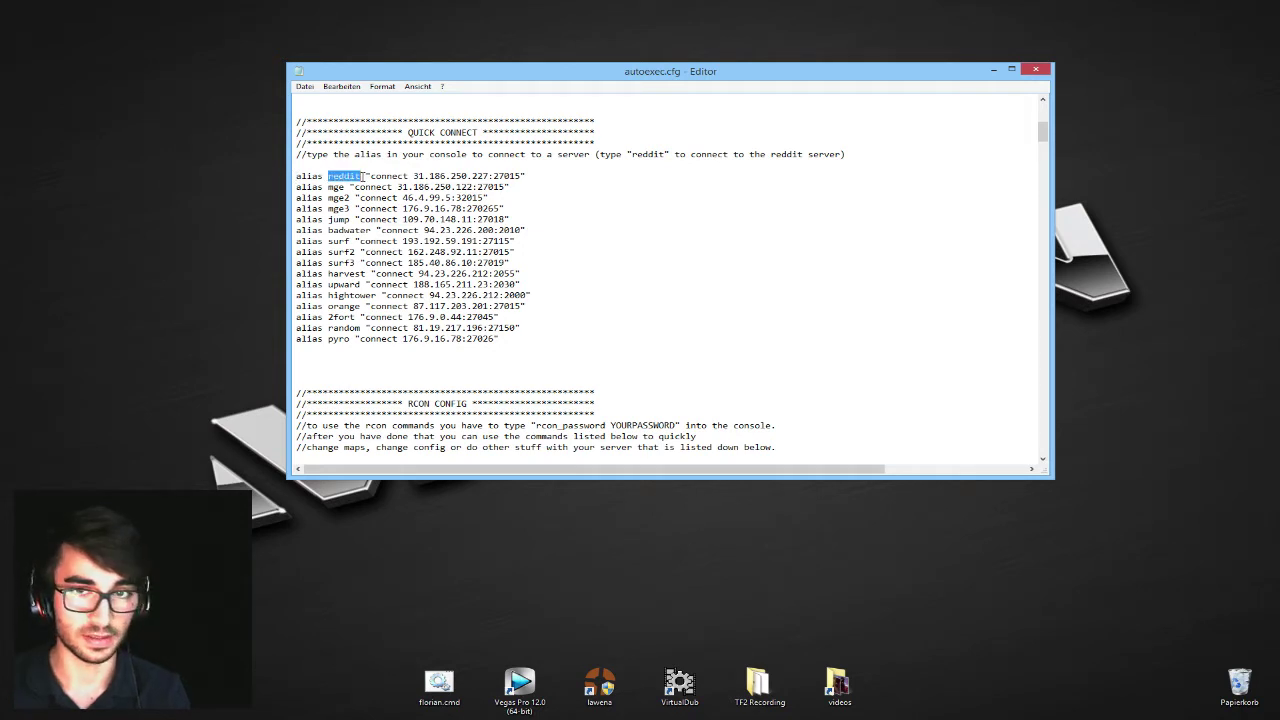
pyautogui.click(362, 176)
pyautogui.moveTo(328, 187); pyautogui.dragTo(506, 187)
pyautogui.click(481, 211)
# - Switch to Team Fortress 2 and submit "mat" in the developer console
pyautogui.hotkey('alt', 'Tab')
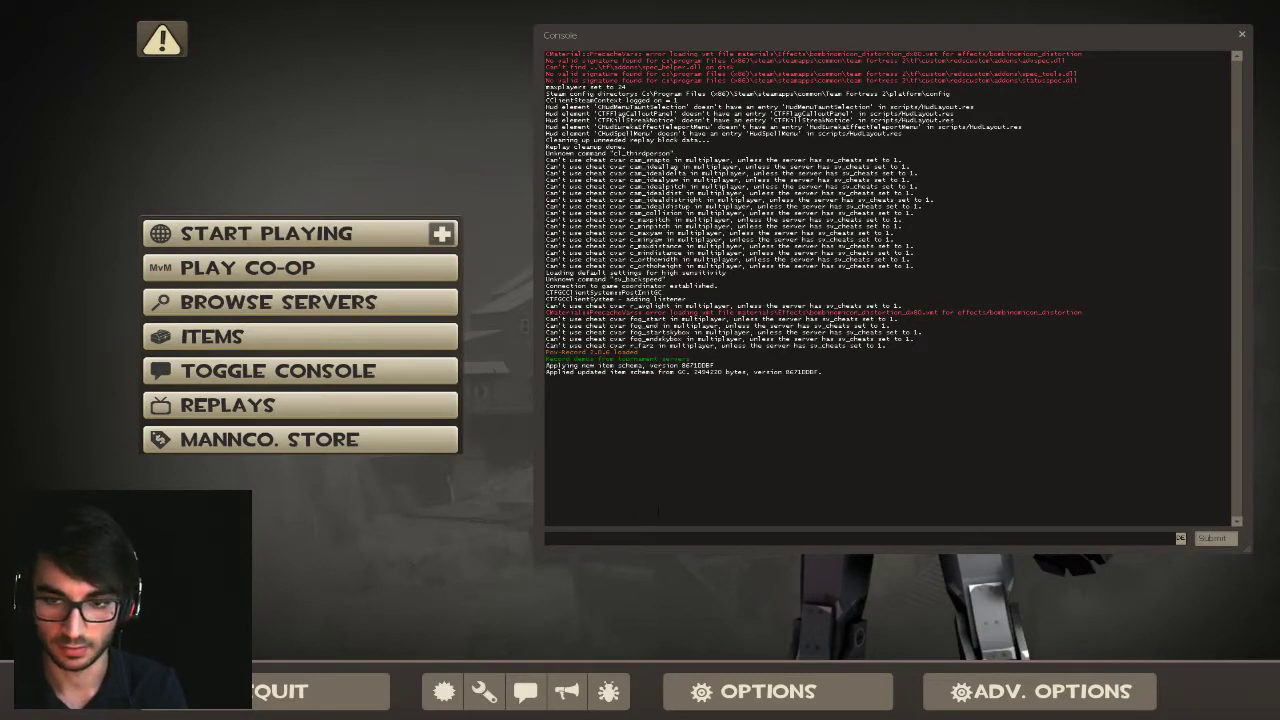
pyautogui.write('mat')
pyautogui.press('Return')
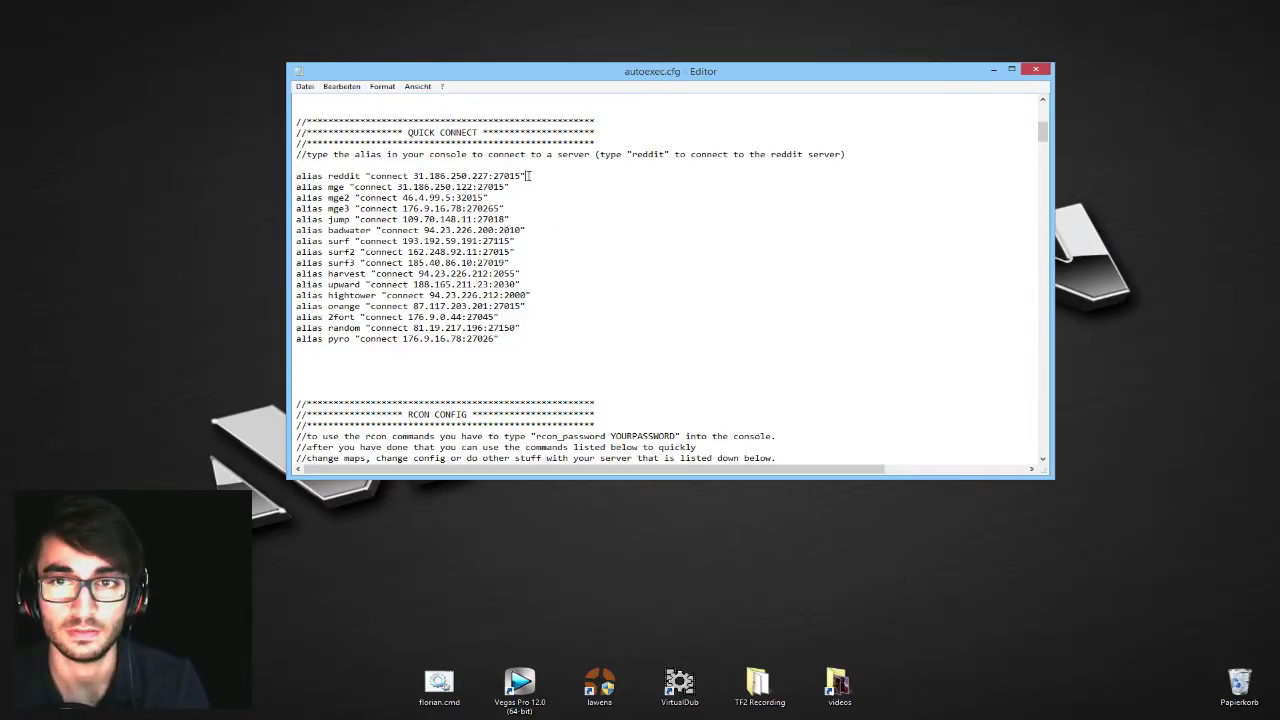
# - Copy the reddit alias line and paste it as a new line below the pyro alias in autoexec.cfg
pyautogui.moveTo(527, 176); pyautogui.dragTo(264, 177)
pyautogui.hotkey('ctrl', 'c')
pyautogui.click(521, 352)
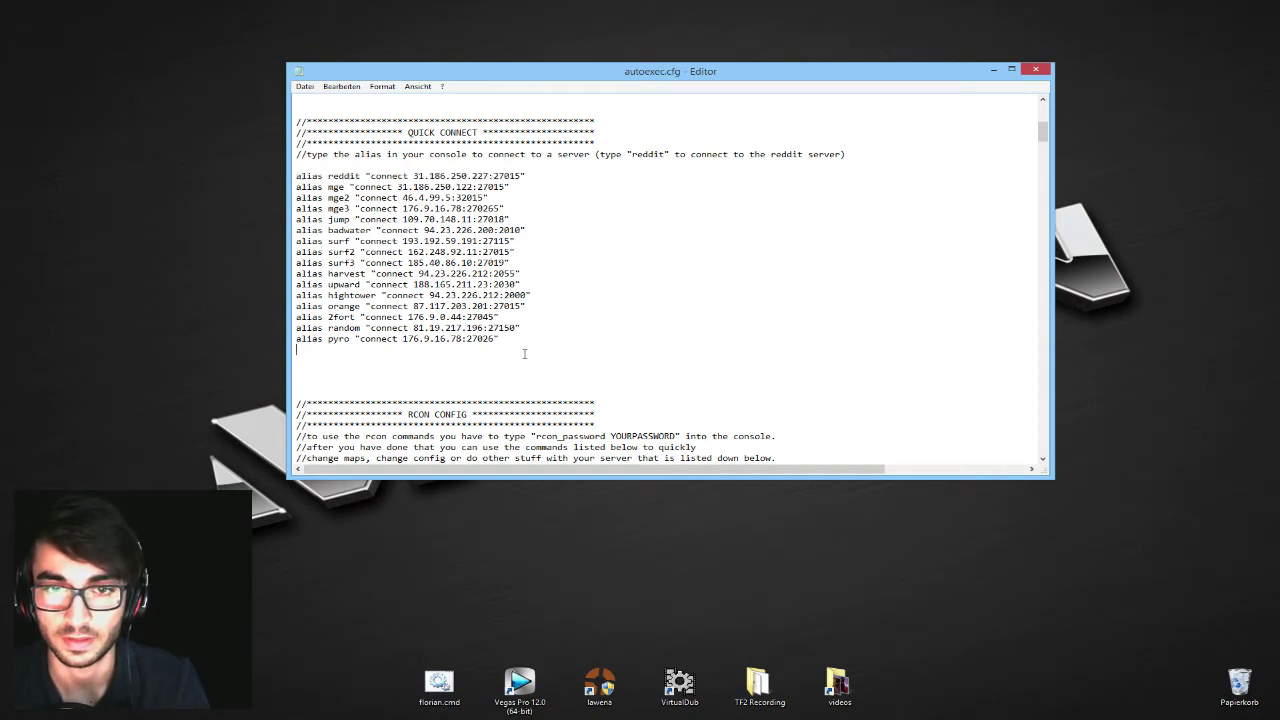
pyautogui.press('Return')
pyautogui.hotkey('ctrl', 'v')
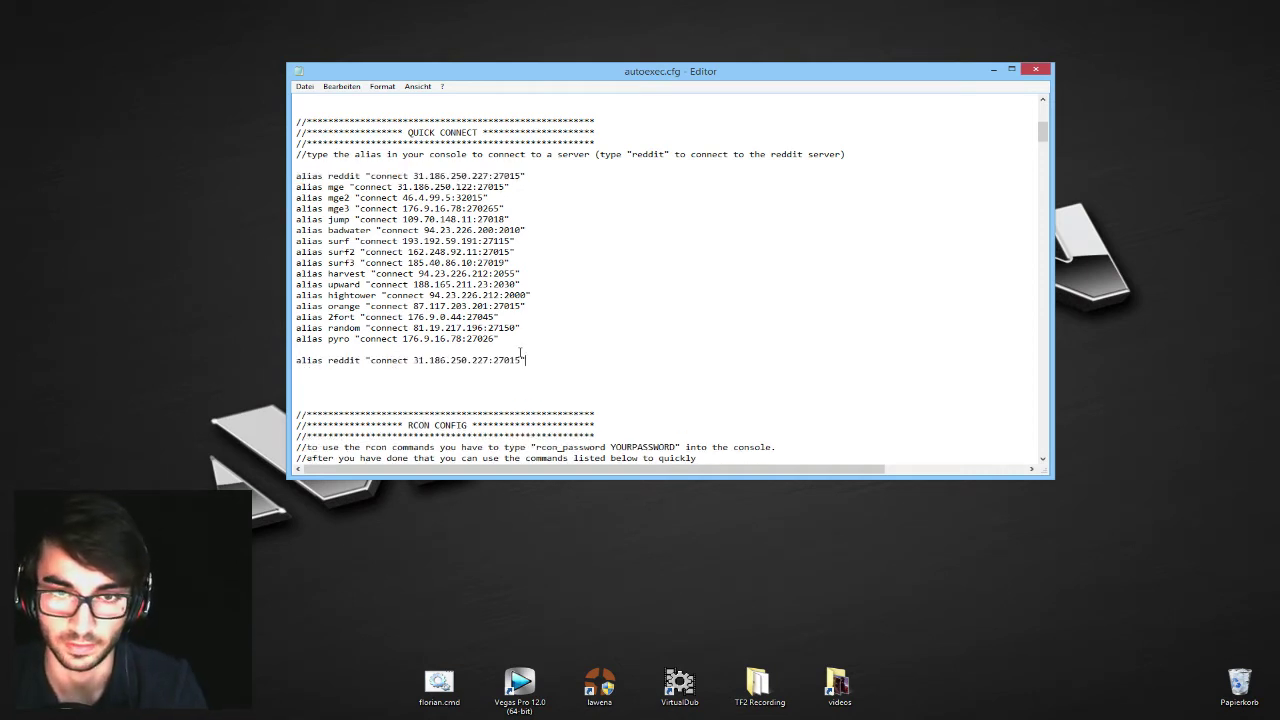
# - Rename the pasted alias from the reddit line to valveupward
pyautogui.doubleClick(344, 360)
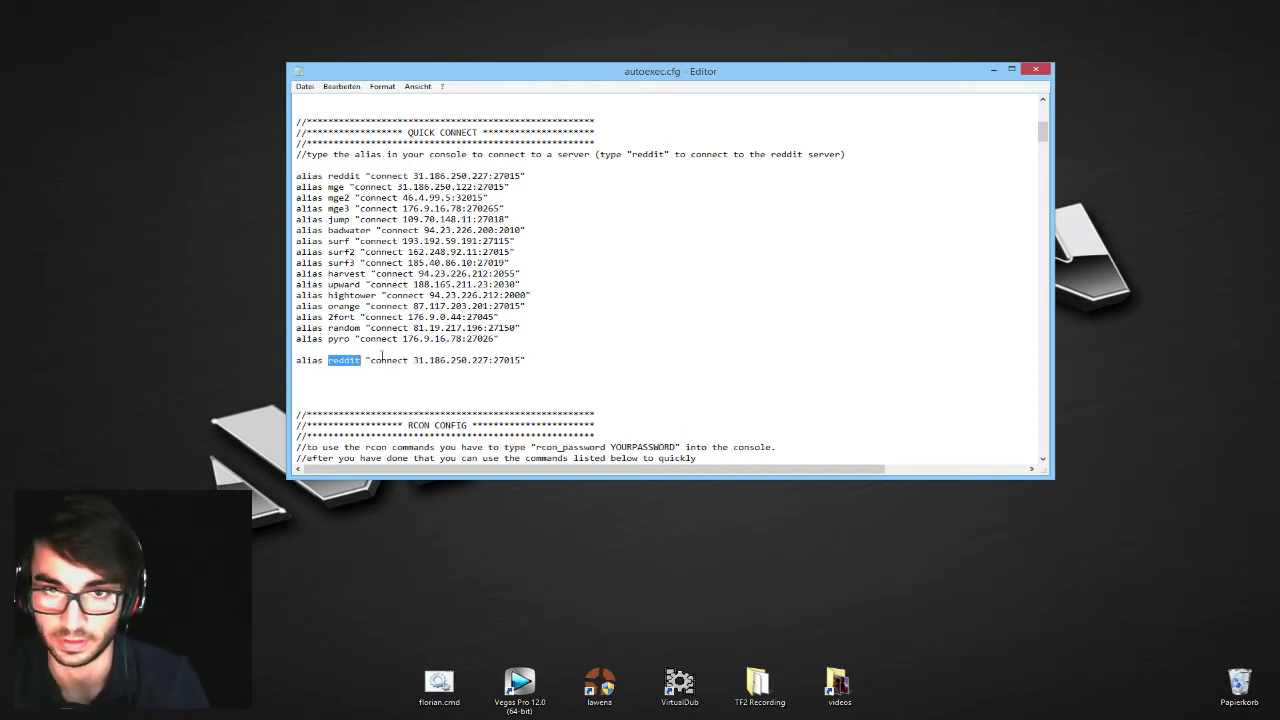
pyautogui.write('valveupwar')
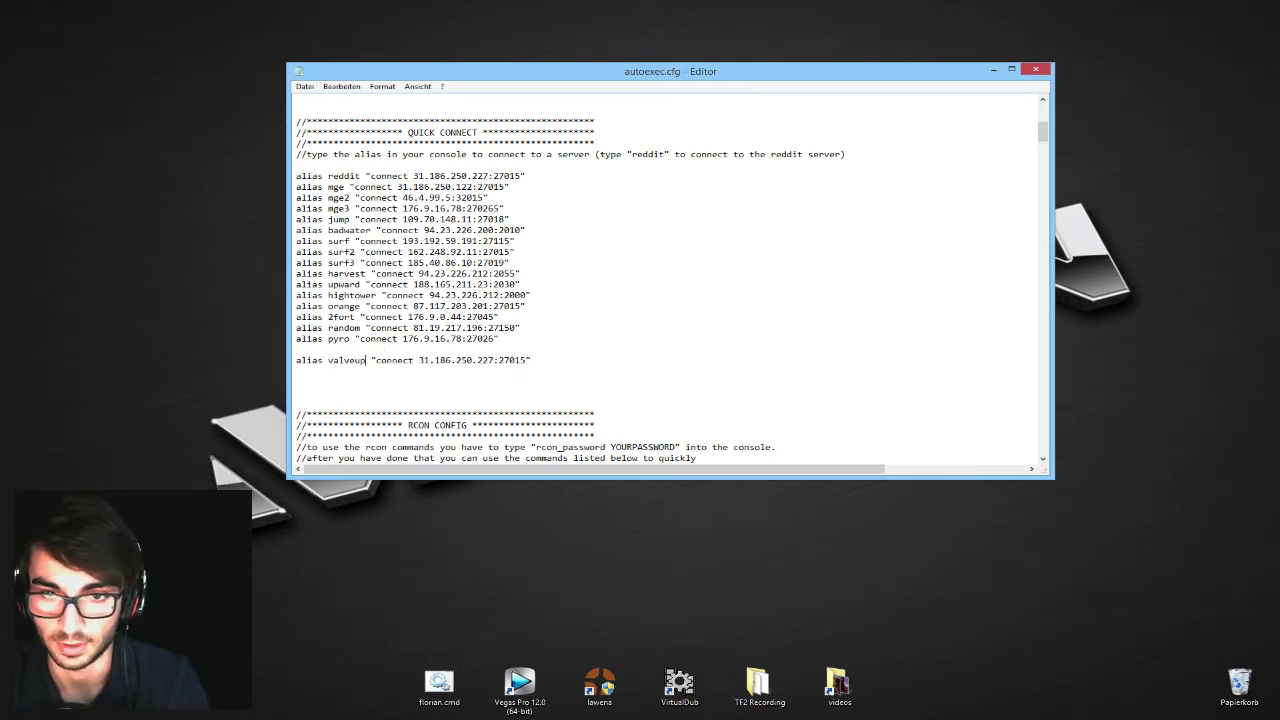
pyautogui.write('d')
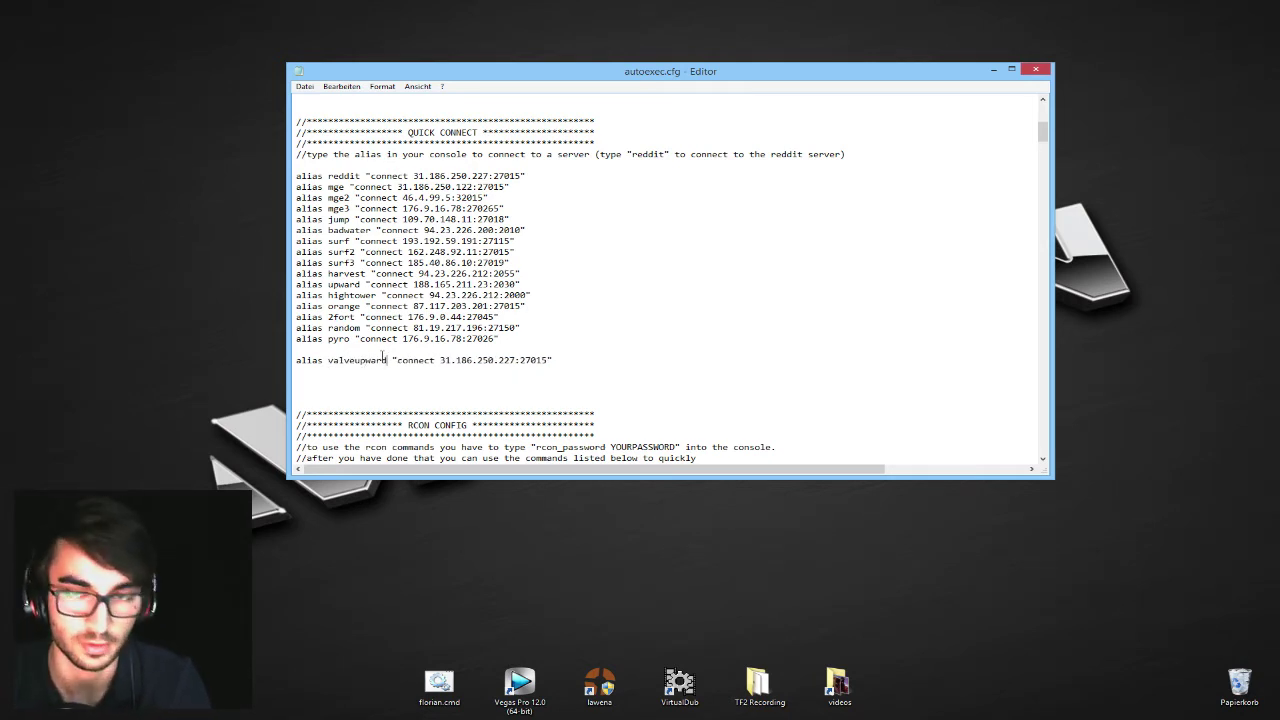
# - Examine the connect command and the server address and port in the valveupward alias
pyautogui.moveTo(398, 360); pyautogui.dragTo(546, 358)
pyautogui.click(434, 362)
pyautogui.click(431, 361)
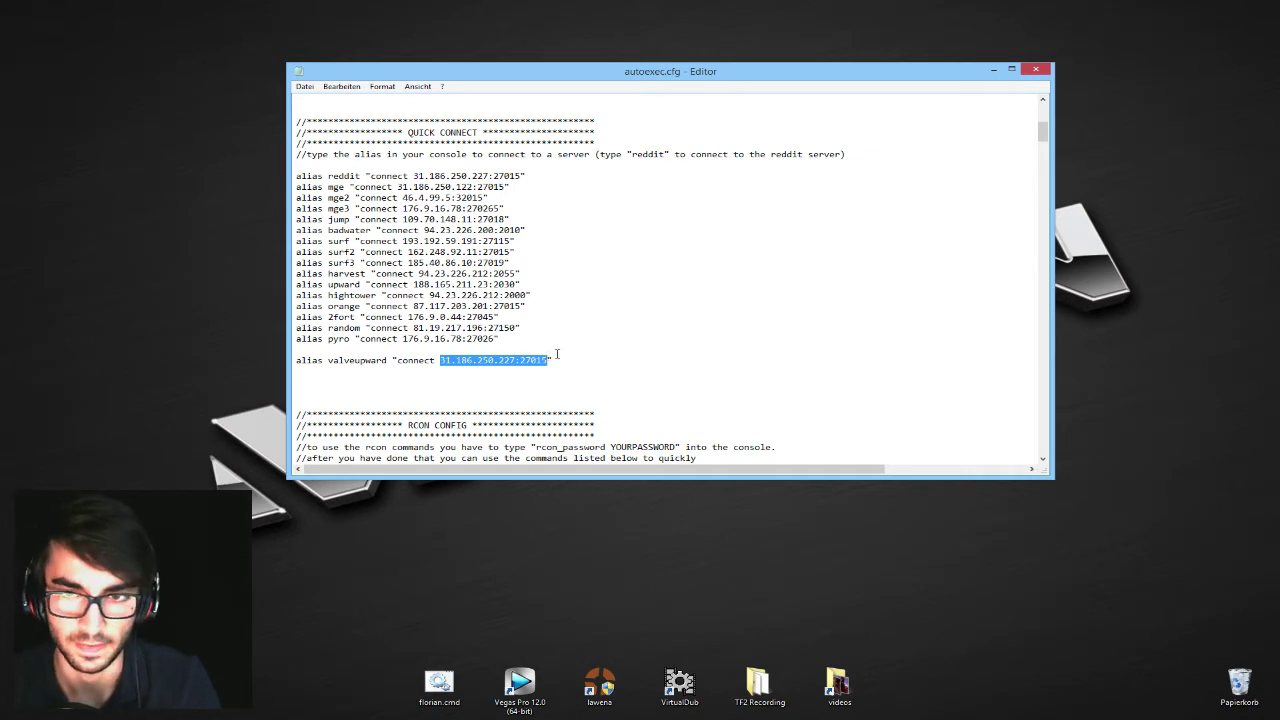
pyautogui.click(508, 360)
pyautogui.moveTo(440, 360); pyautogui.dragTo(545, 361)
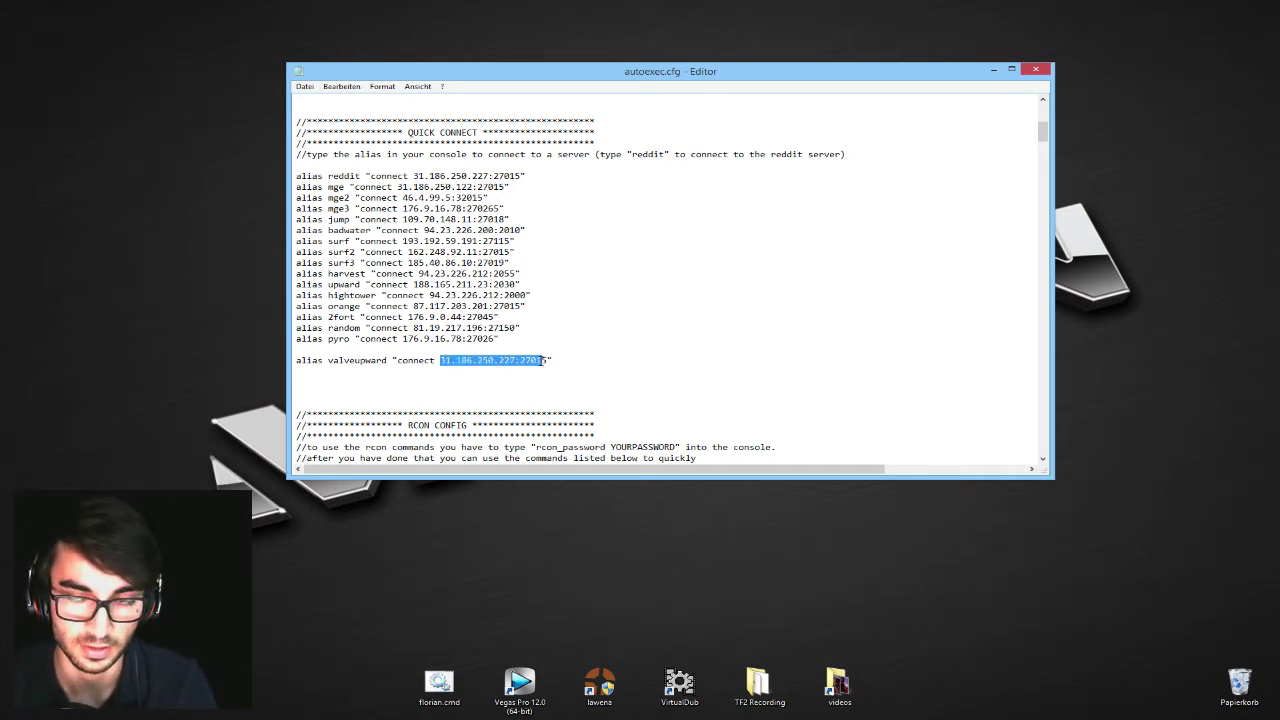
pyautogui.click(533, 360)
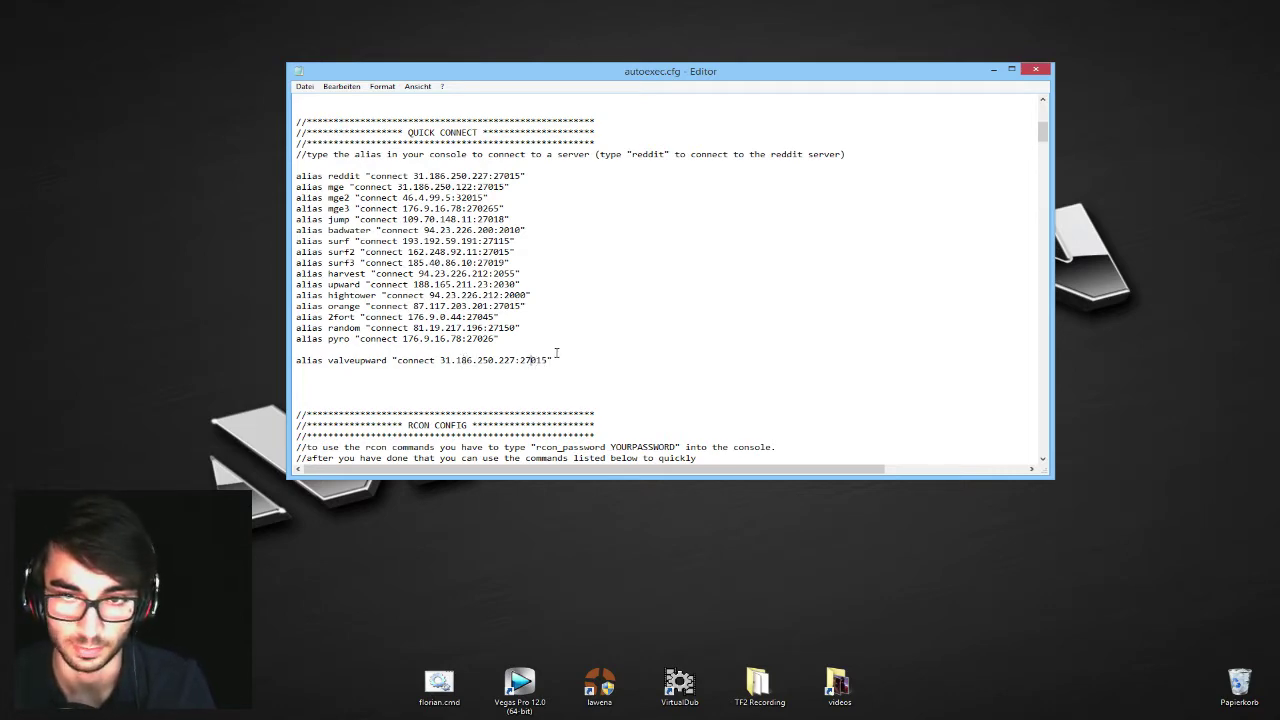
# - Examine the RCON CONFIG section, including its usage comments, toggle and kick aliases, and map-change aliases
pyautogui.scroll(-10, 567, 357)
pyautogui.moveTo(371, 112); pyautogui.dragTo(582, 119)
pyautogui.click(581, 115)
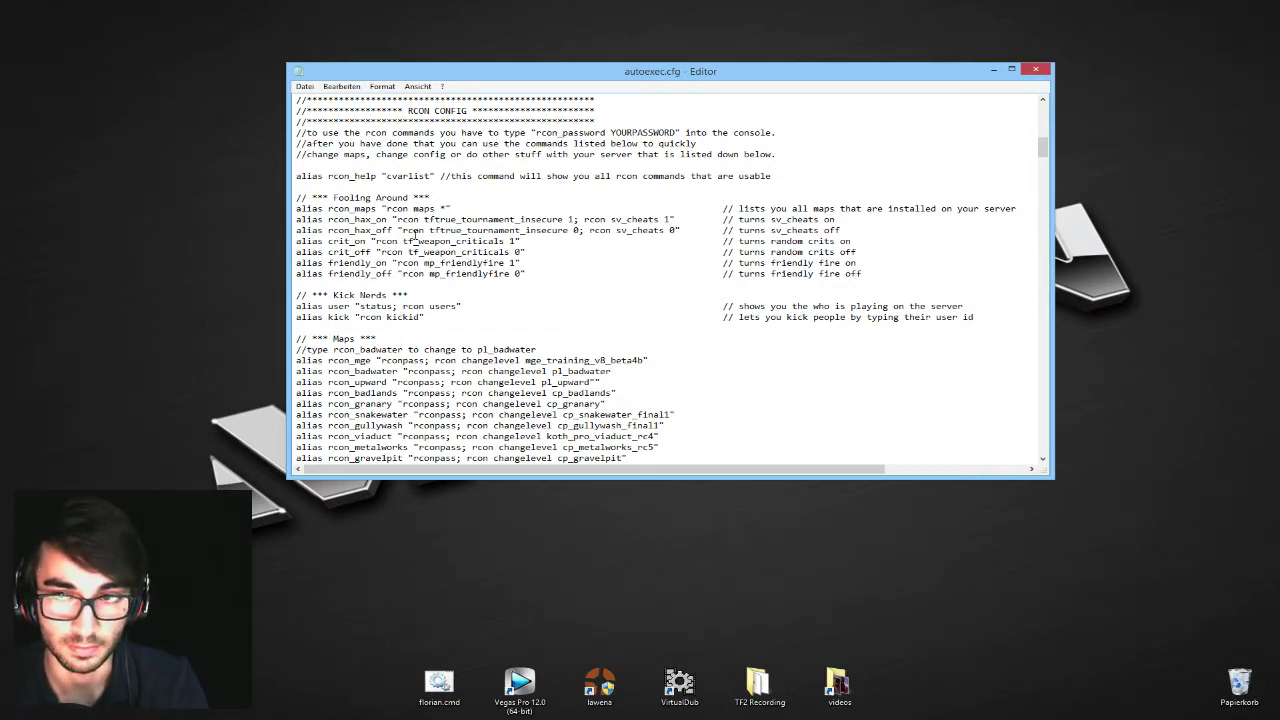
pyautogui.scroll(-1, 484, 210)
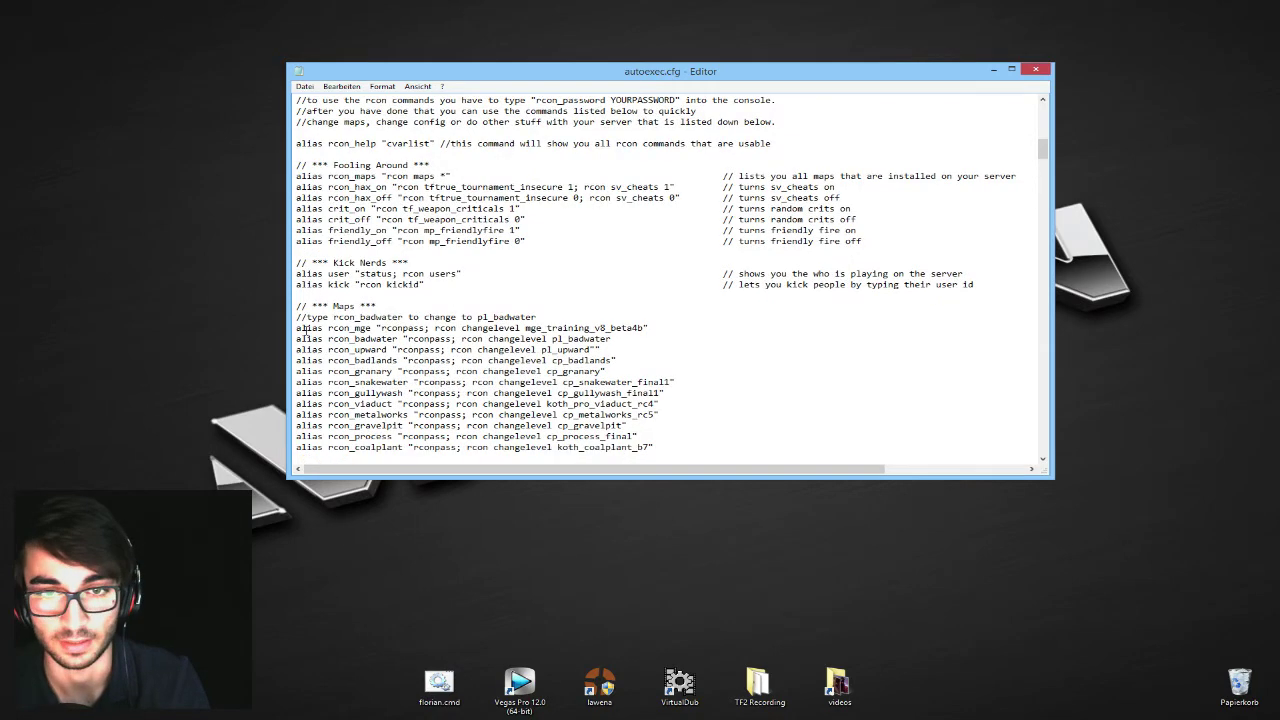
pyautogui.moveTo(328, 328); pyautogui.dragTo(369, 329)
pyautogui.click(369, 328)
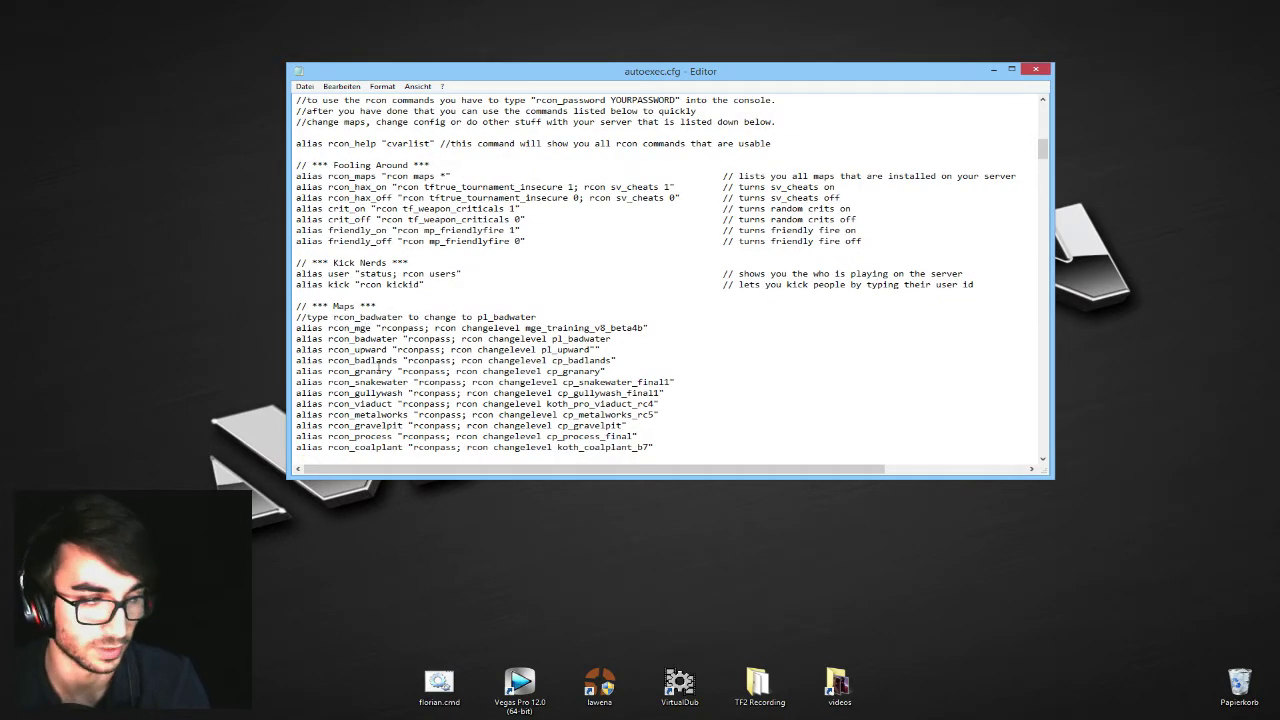
pyautogui.scroll(2, 380, 366)
pyautogui.scroll(-1, 408, 265)
pyautogui.scroll(1, 500, 250)
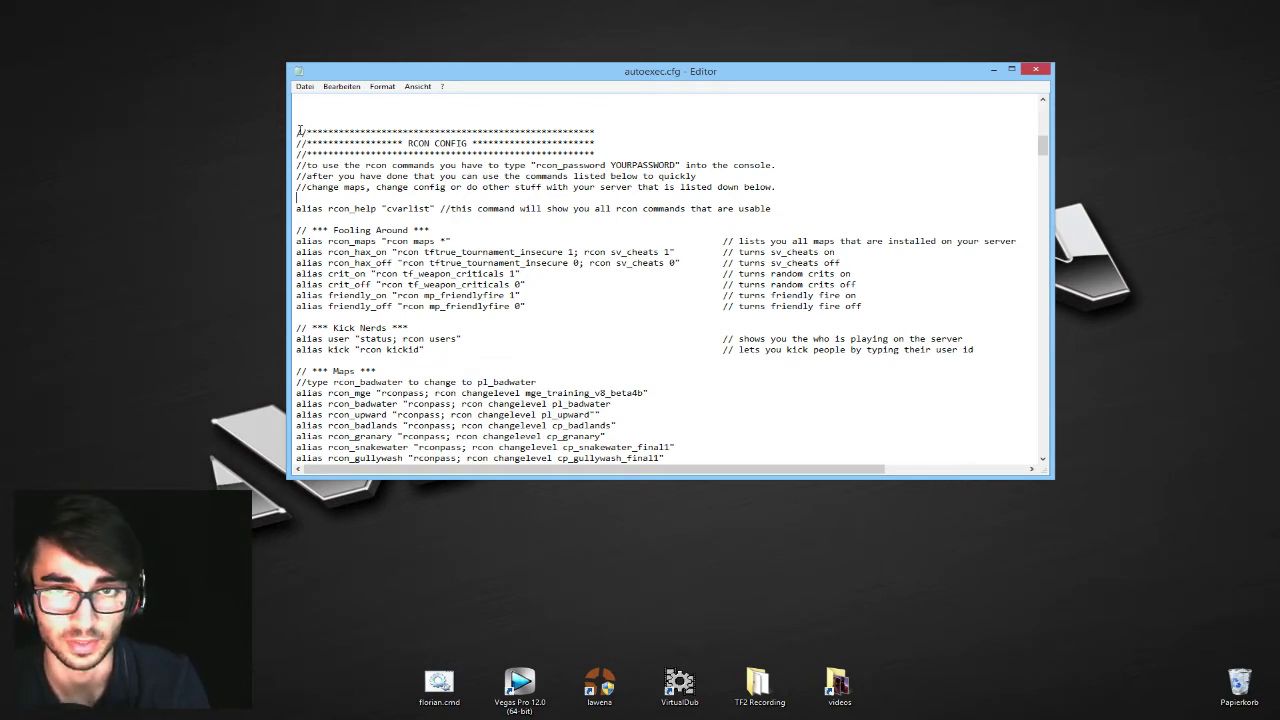
pyautogui.moveTo(299, 130); pyautogui.dragTo(554, 132)
pyautogui.click(558, 132)
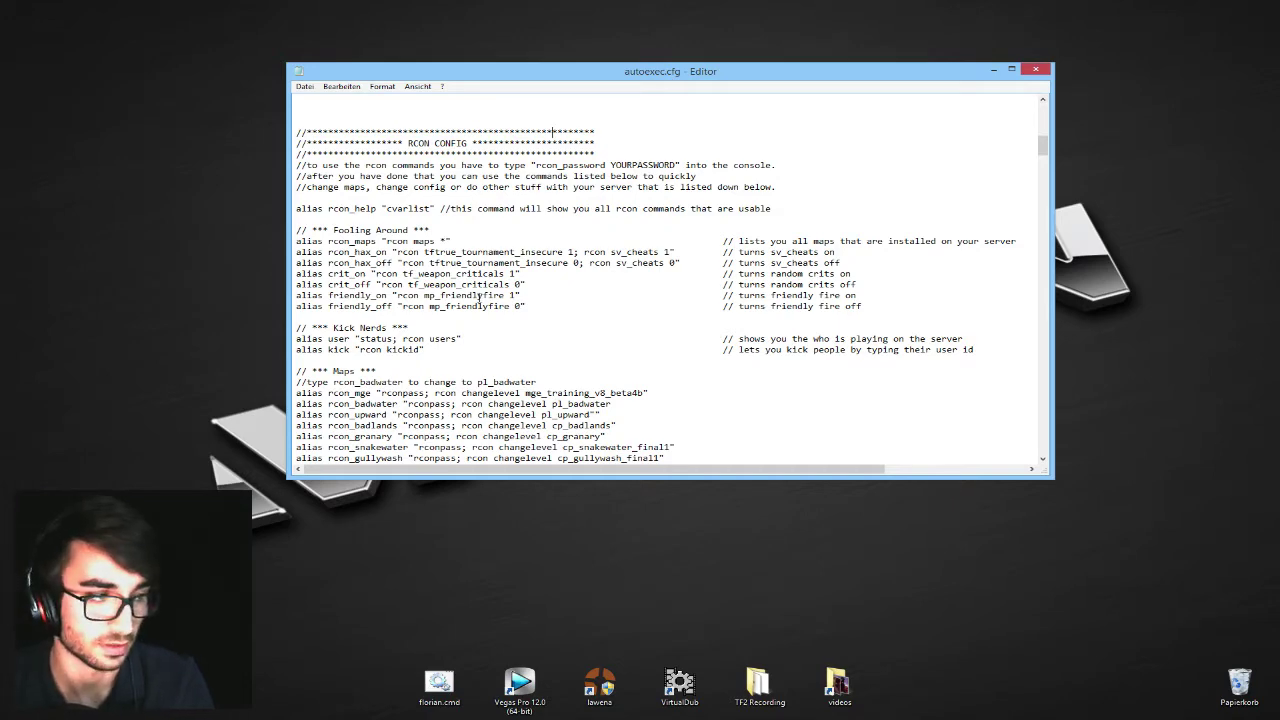
# - Examine the PREC SETTINGS demo recording options and continue to the OTHER SETTINGS section
pyautogui.scroll(-2, 479, 297)
pyautogui.scroll(-20, 515, 289)
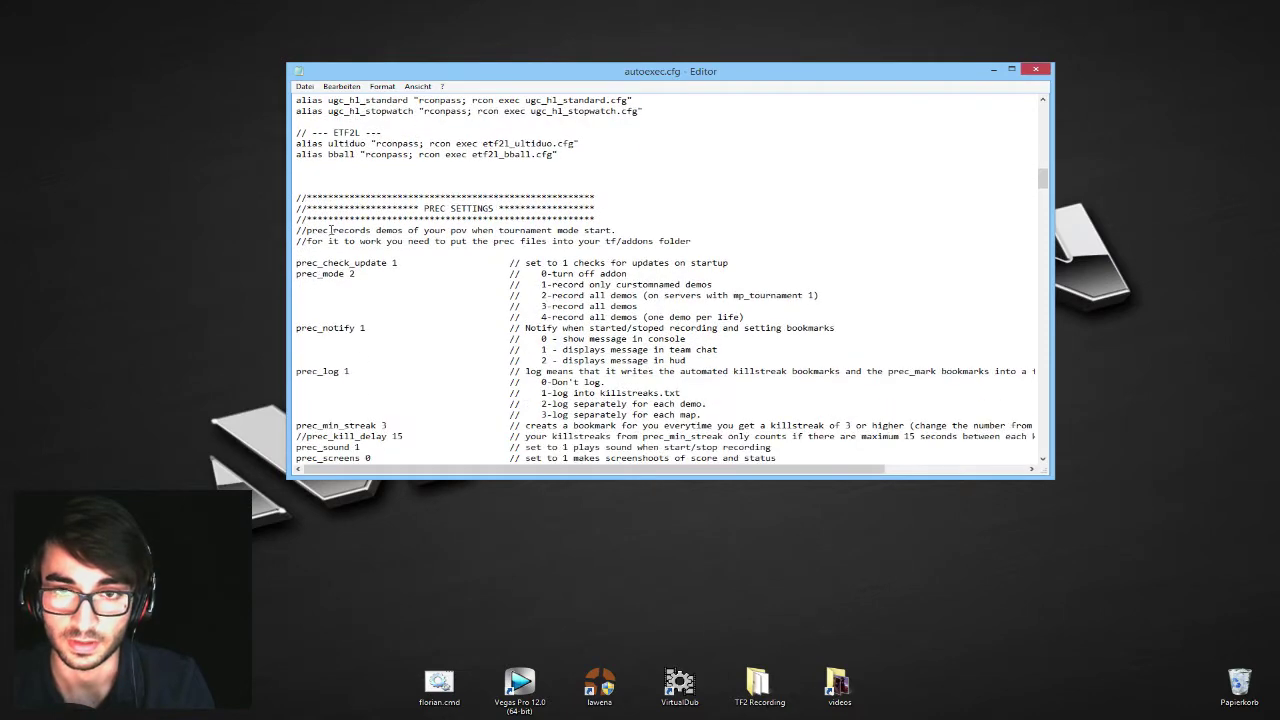
pyautogui.scroll(-4, 310, 199)
pyautogui.scroll(-1, 310, 198)
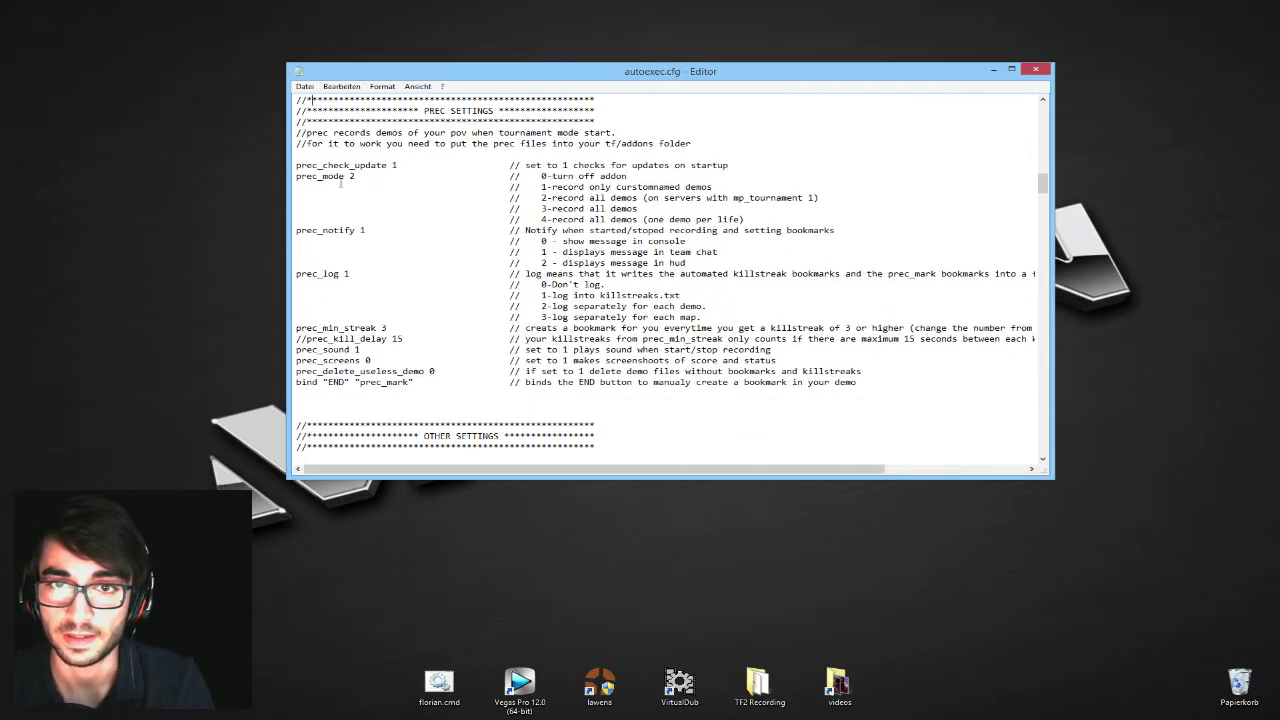
pyautogui.moveTo(400, 106); pyautogui.dragTo(517, 112)
pyautogui.click(516, 112)
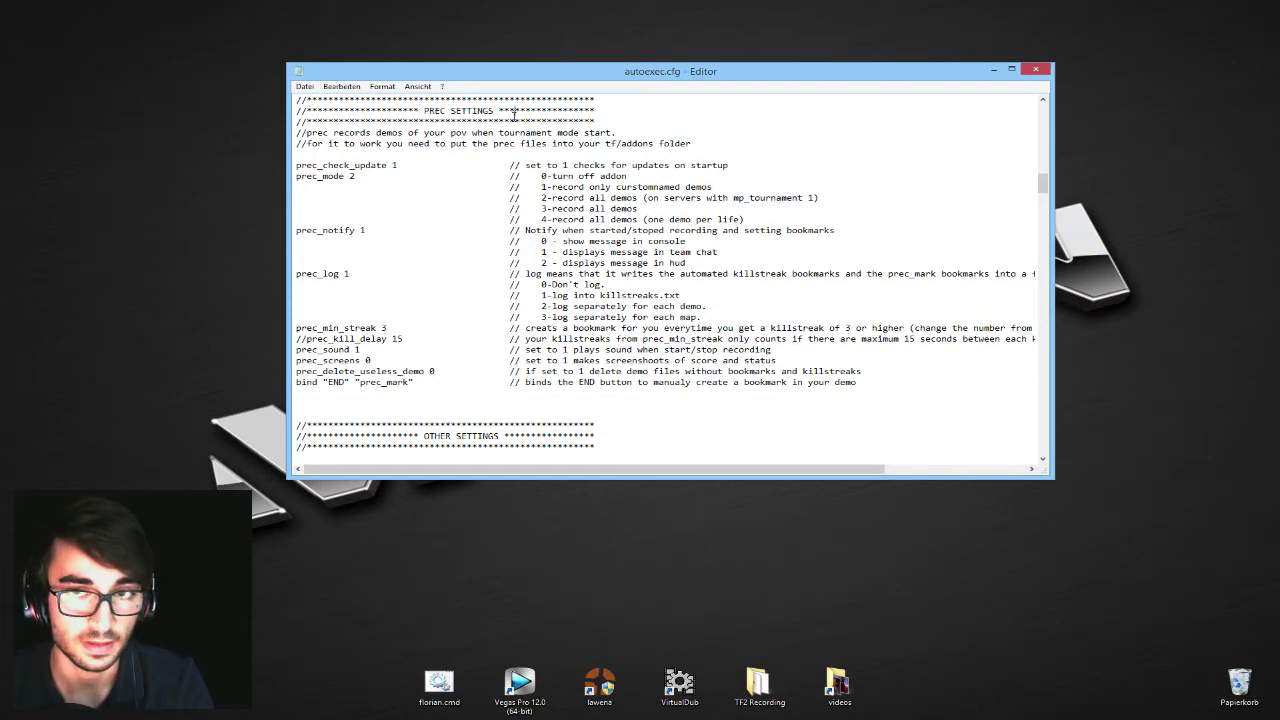
pyautogui.click(684, 121)
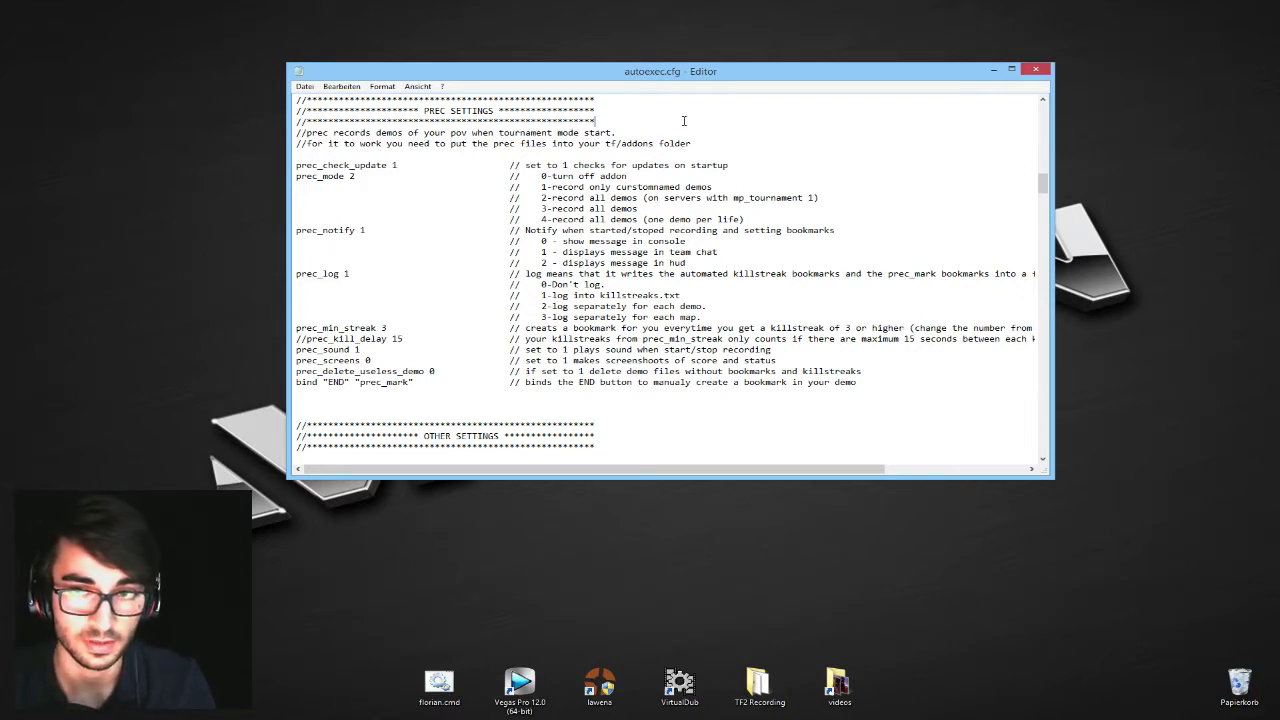
pyautogui.click(388, 165)
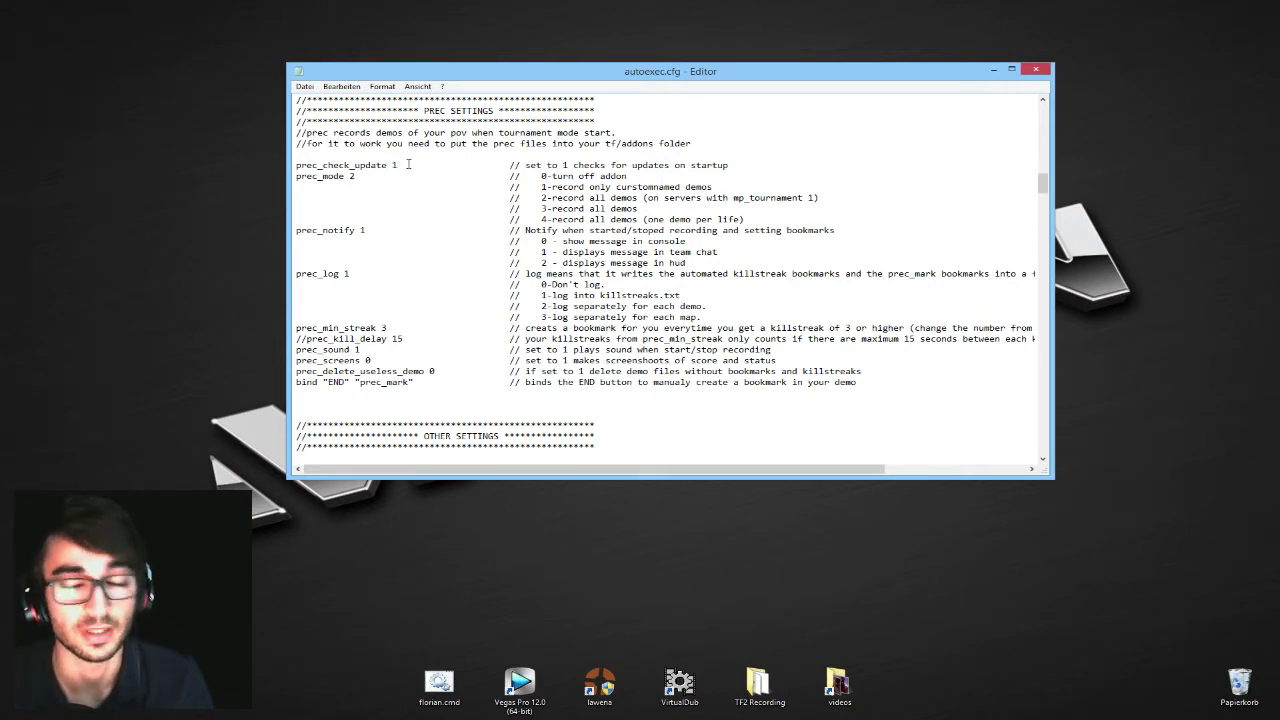
pyautogui.click(408, 164)
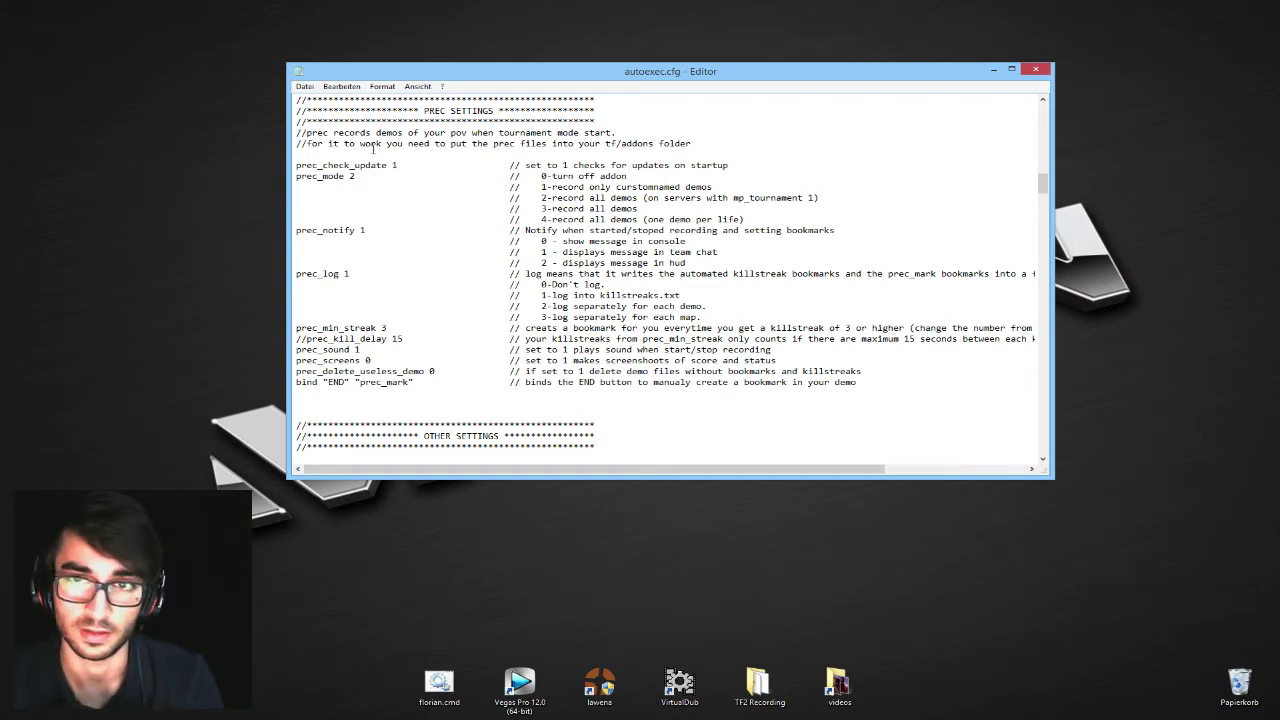
pyautogui.scroll(-1, 609, 306)
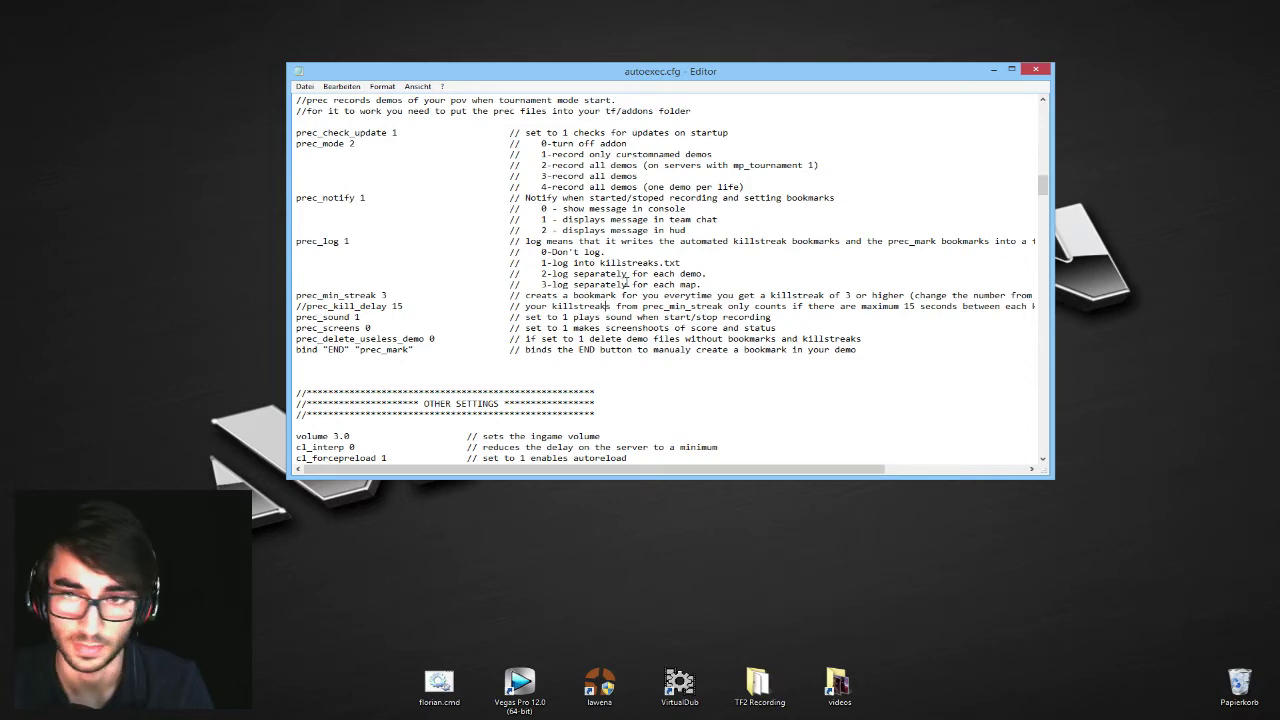
pyautogui.scroll(-8, 627, 282)
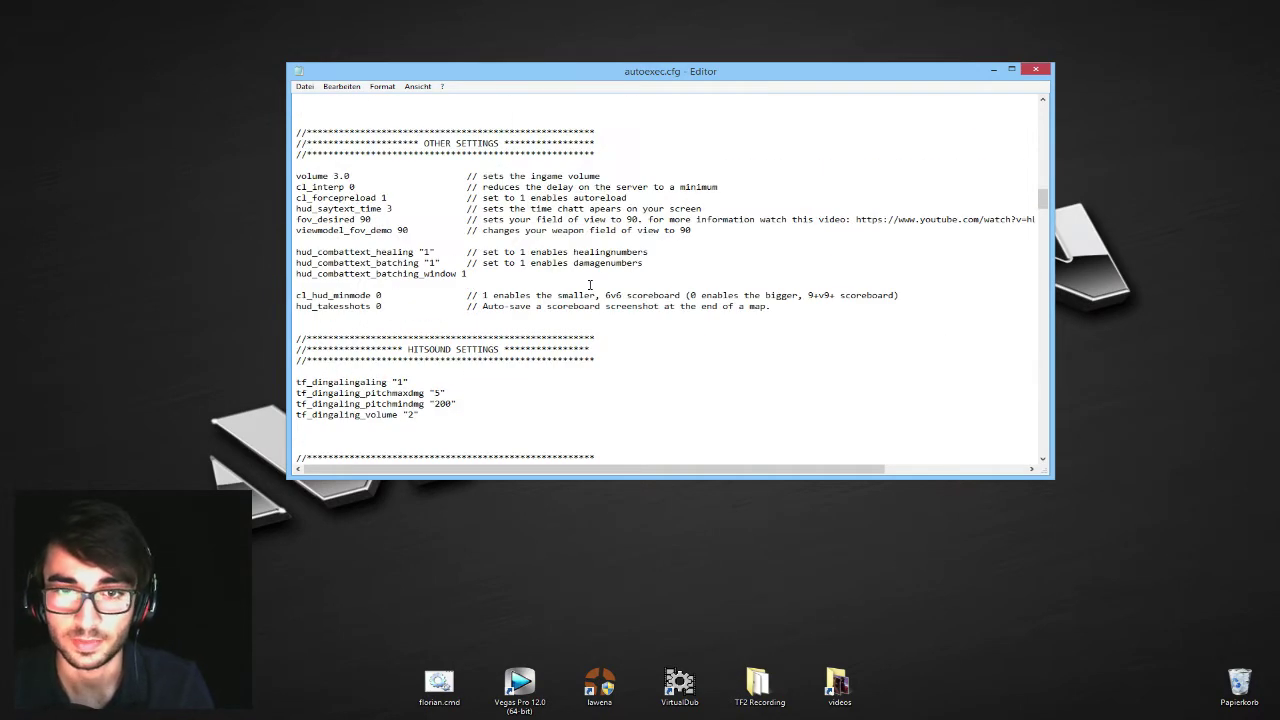
# - Examine the volume, cl_interp and cl_forcepreload lines at the start of the OTHER SETTINGS section
pyautogui.doubleClick(352, 175)
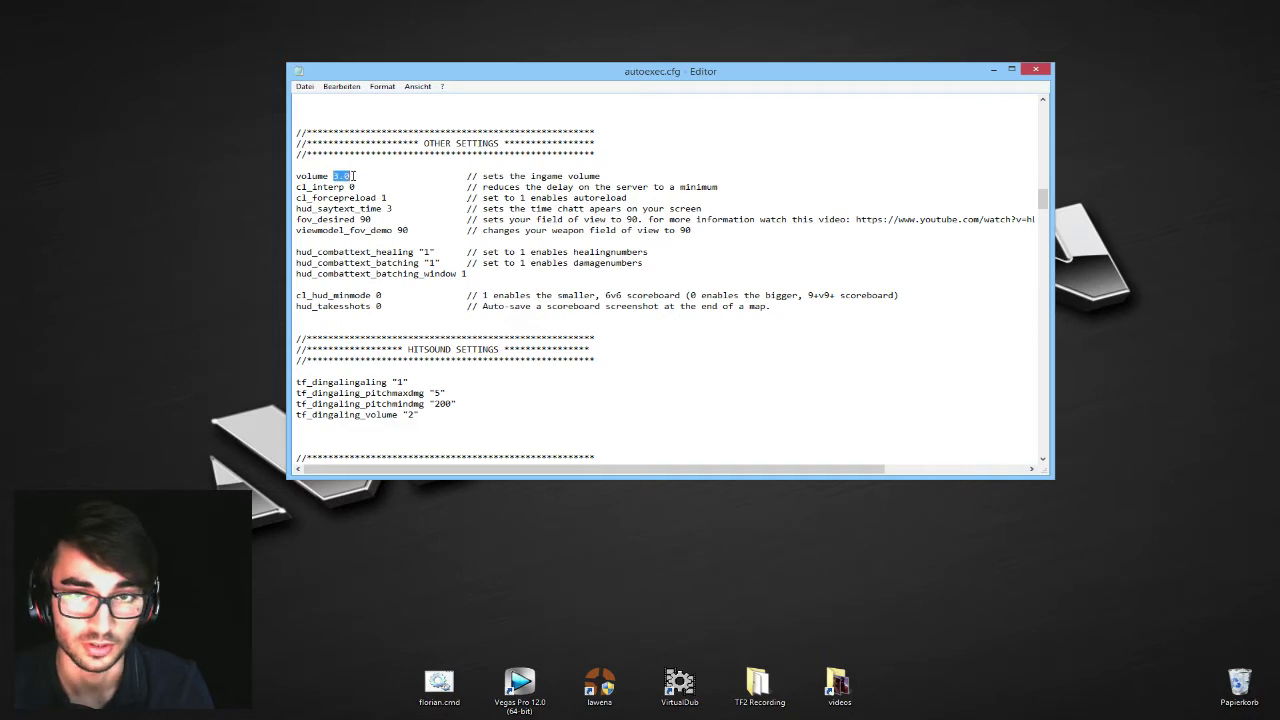
pyautogui.click(352, 175)
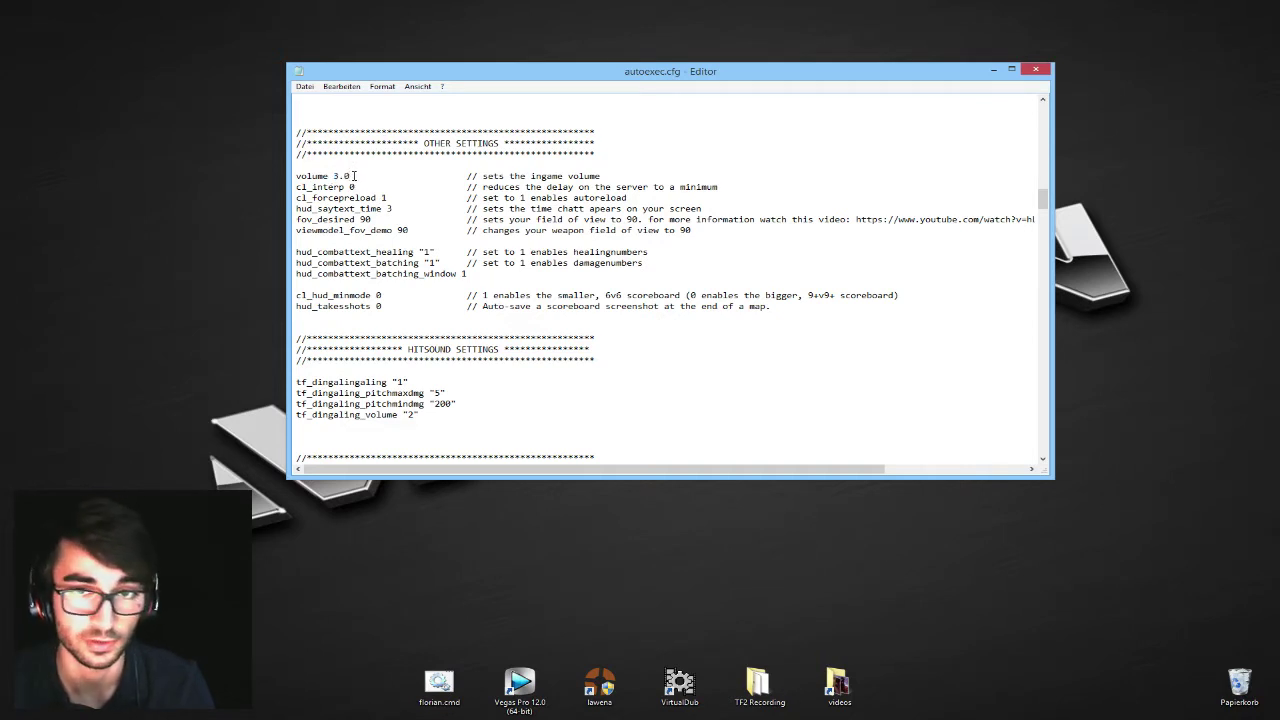
pyautogui.click(363, 187)
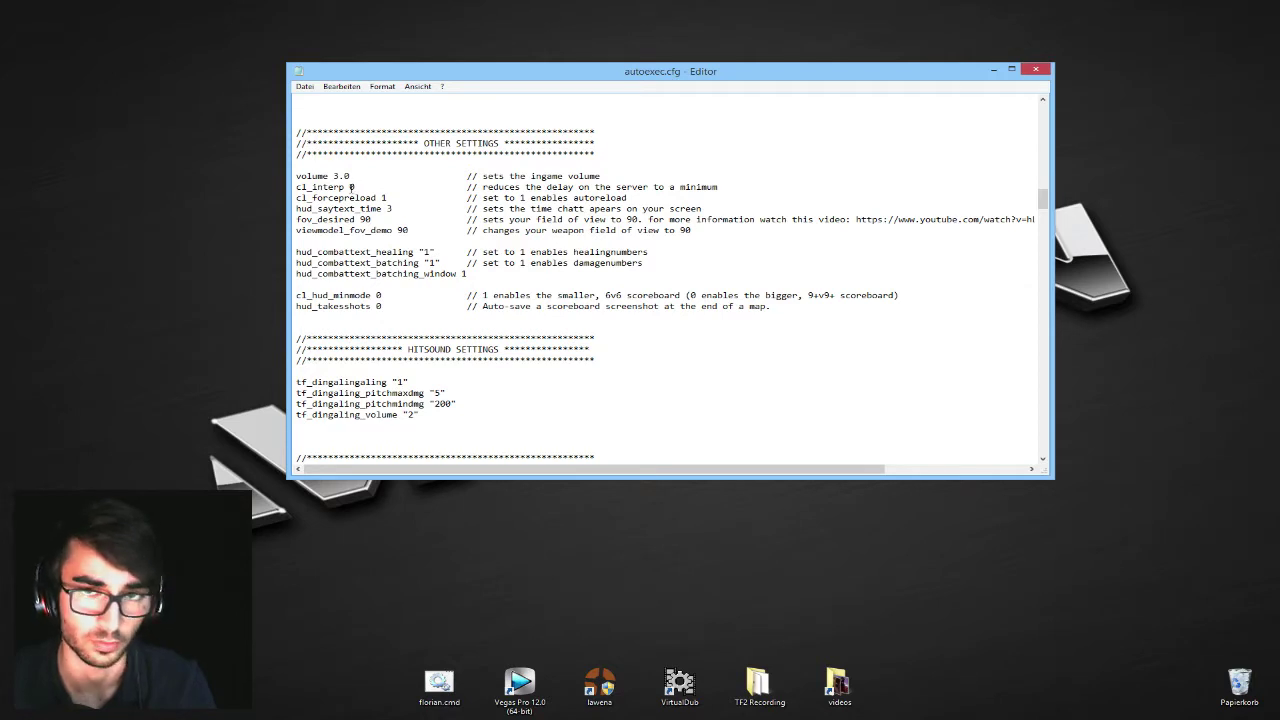
pyautogui.click(400, 195)
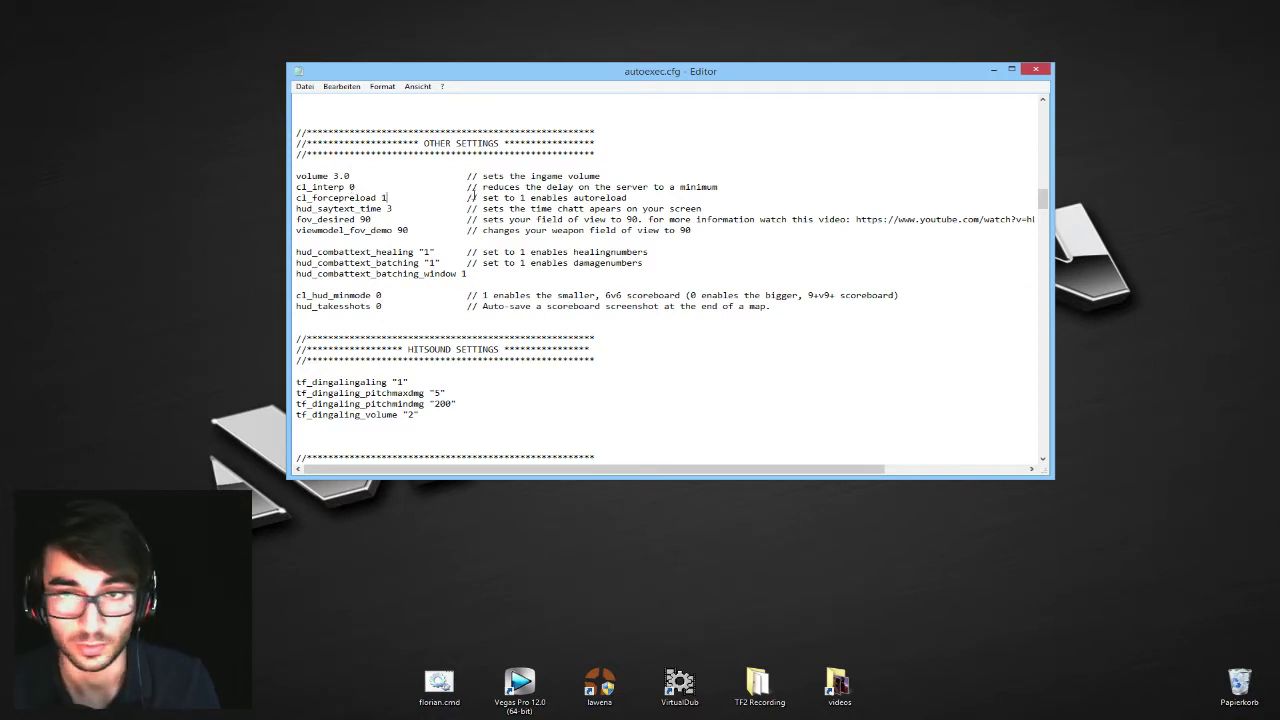
pyautogui.moveTo(520, 197); pyautogui.dragTo(572, 206)
pyautogui.click(572, 206)
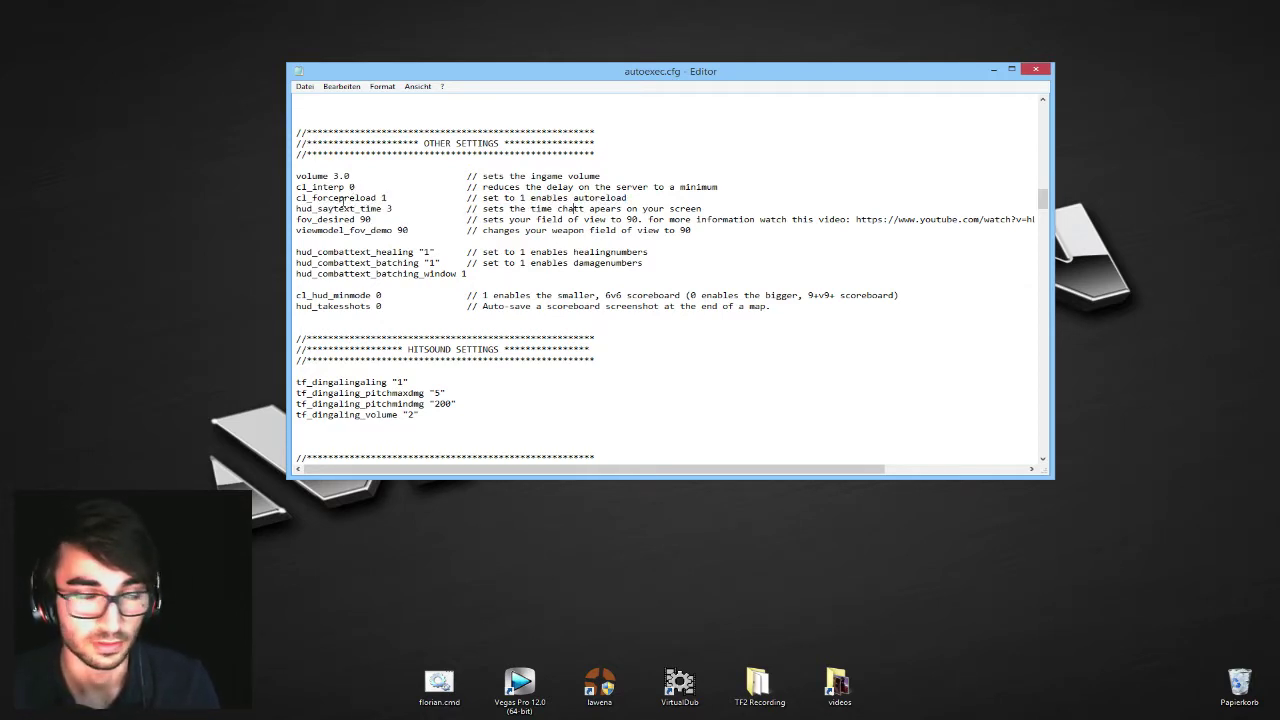
# - Examine the hud_saytext_time command, its comment and its value
pyautogui.moveTo(296, 208); pyautogui.dragTo(735, 206)
pyautogui.click(407, 208)
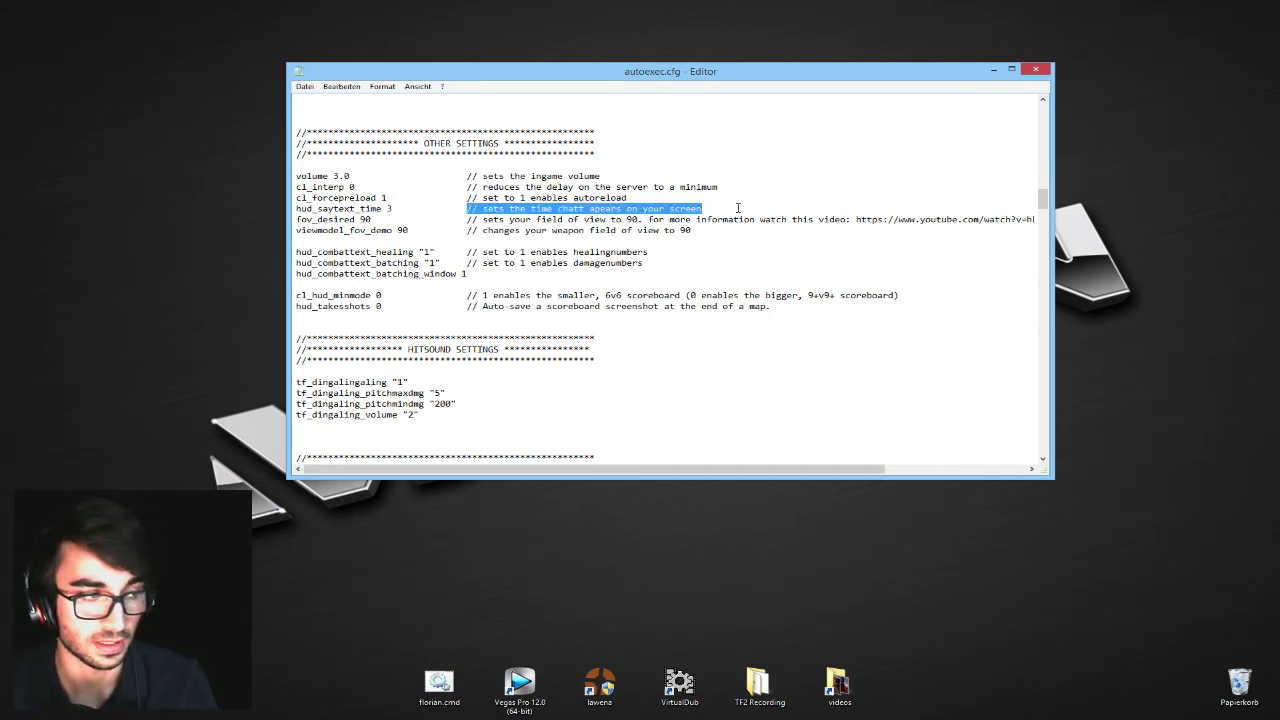
pyautogui.doubleClick(389, 208)
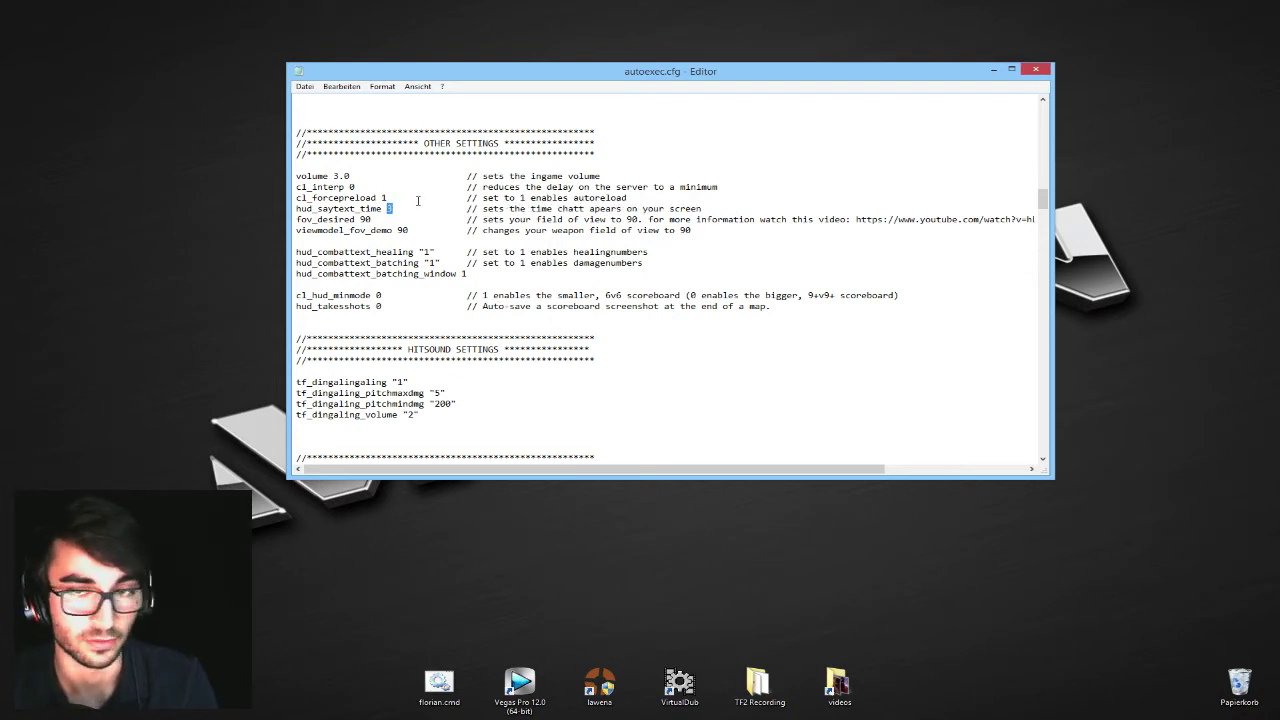
pyautogui.click(422, 206)
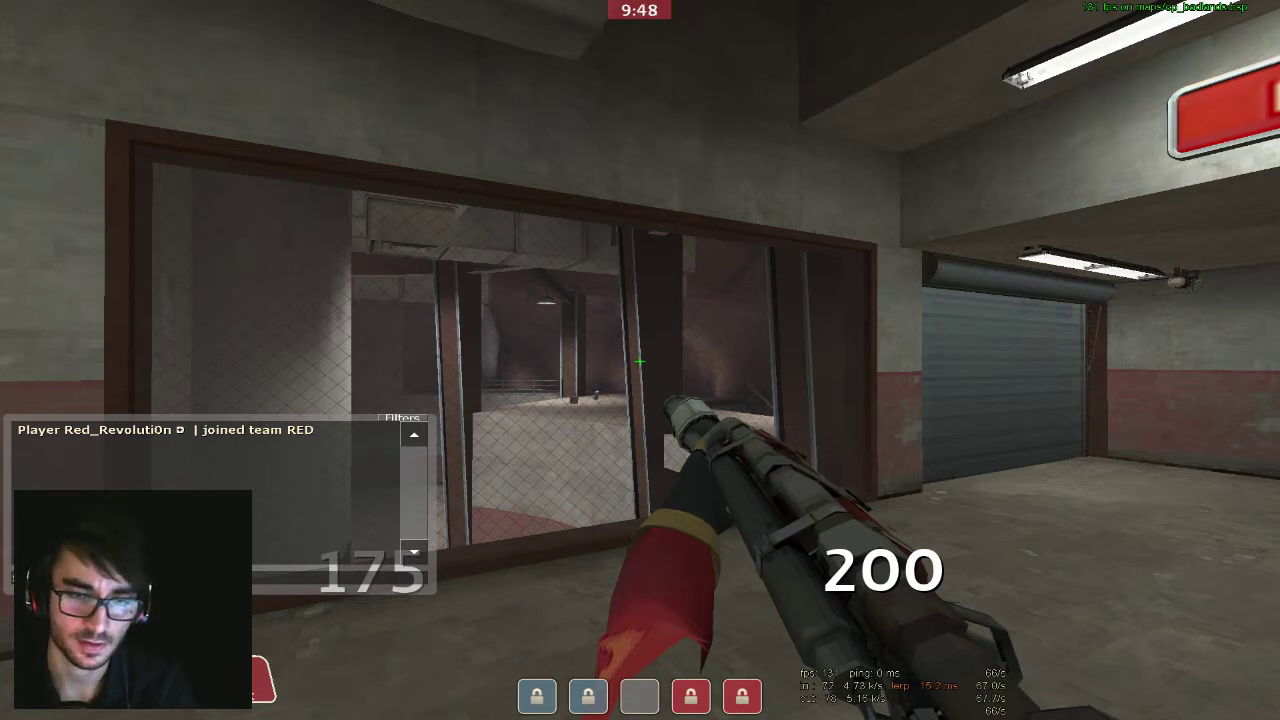
# - Switch to Team Fortress 2 and send test chat messages such as asüodineoinaüoefin to check how long chat text stays on screen
pyautogui.press('Return')
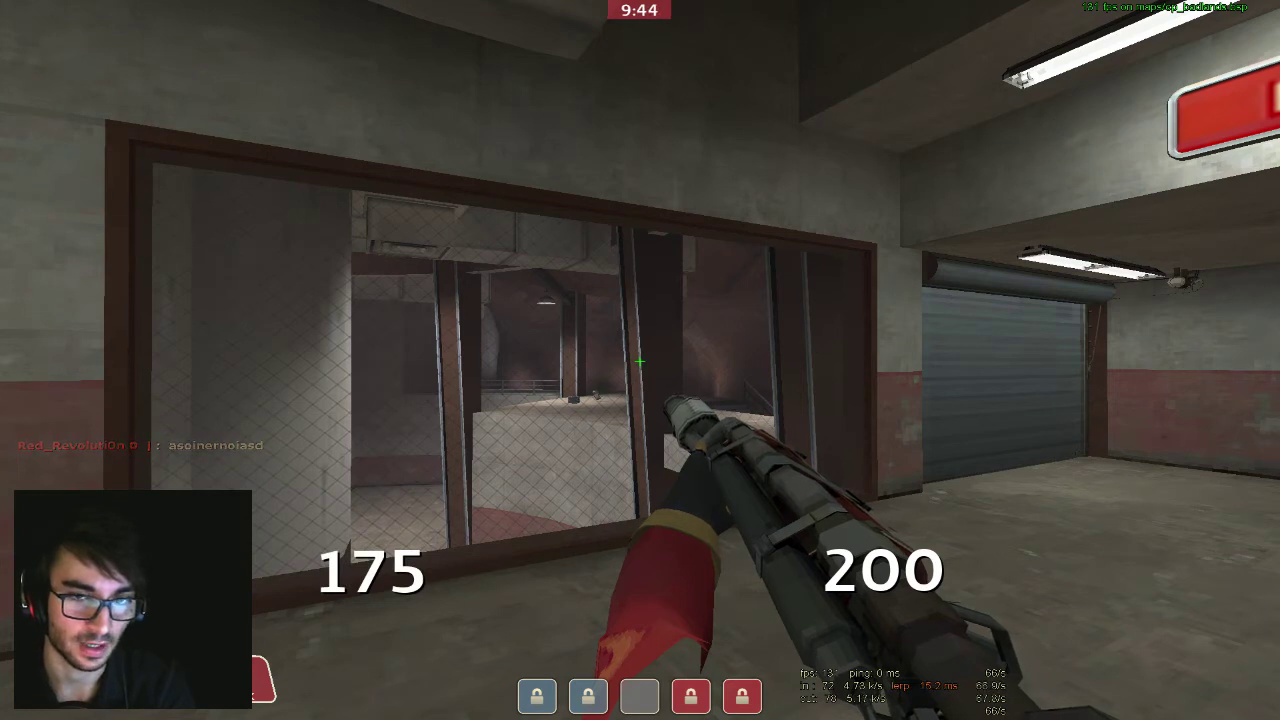
pyautogui.write('y')
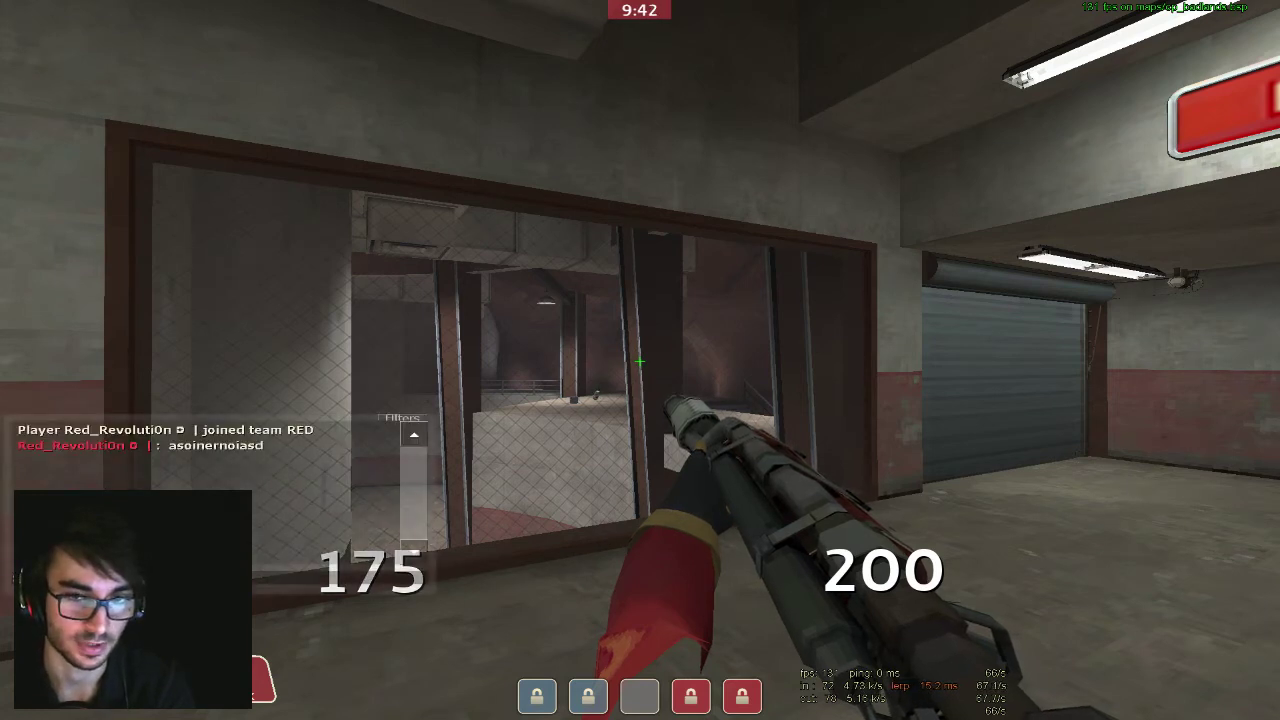
pyautogui.write('asüodineoinaüoefin')
pyautogui.press('Return')
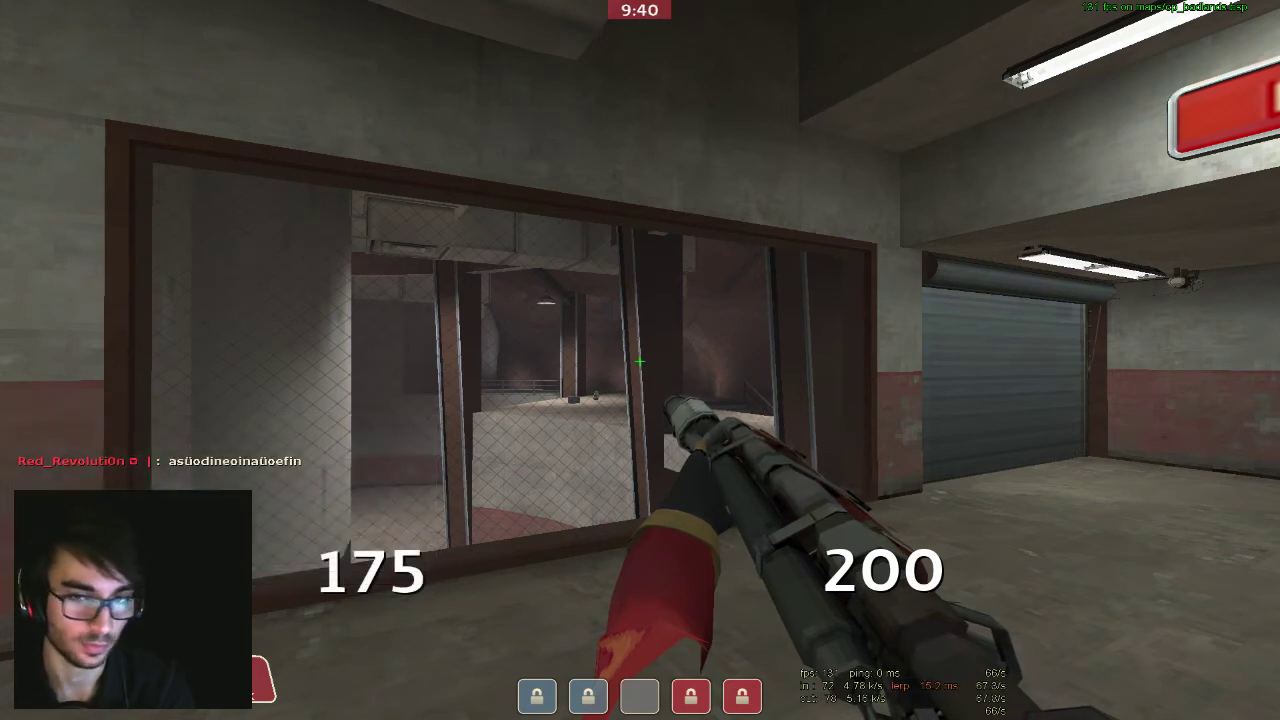
pyautogui.write('y')
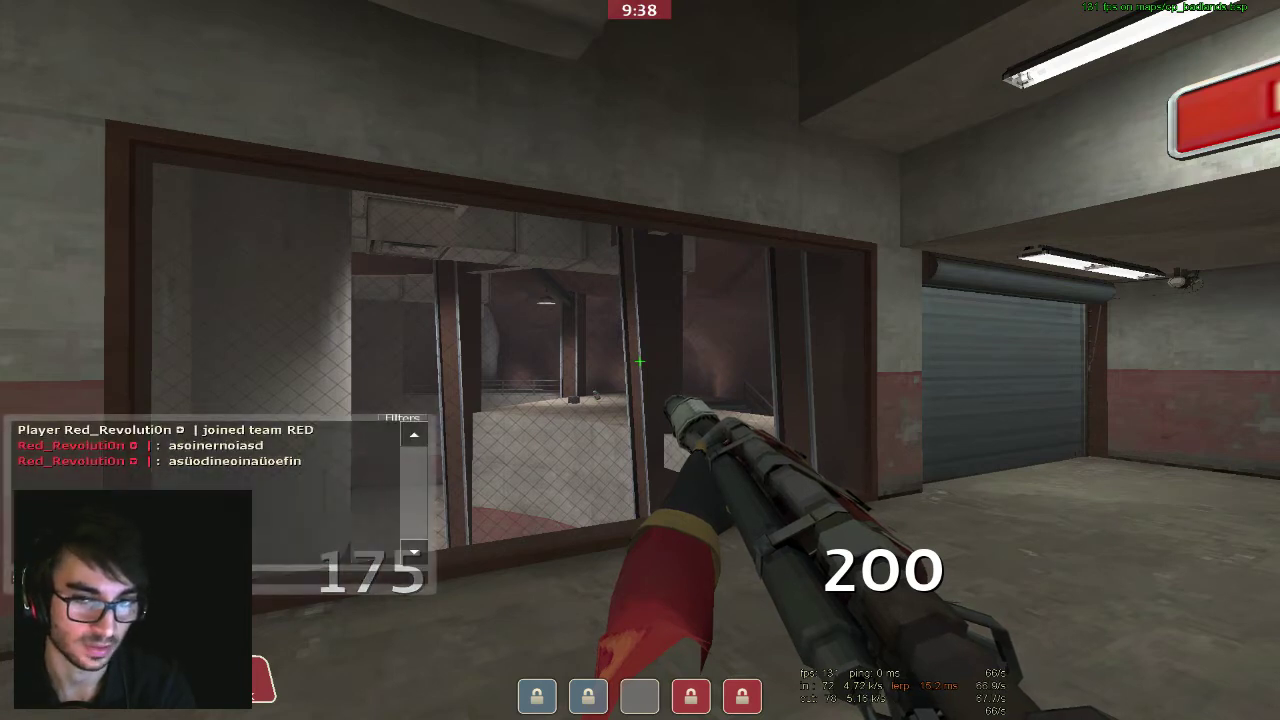
pyautogui.write('oiner')
pyautogui.press('Return')
pyautogui.write('ydinf')
pyautogui.press('Return')
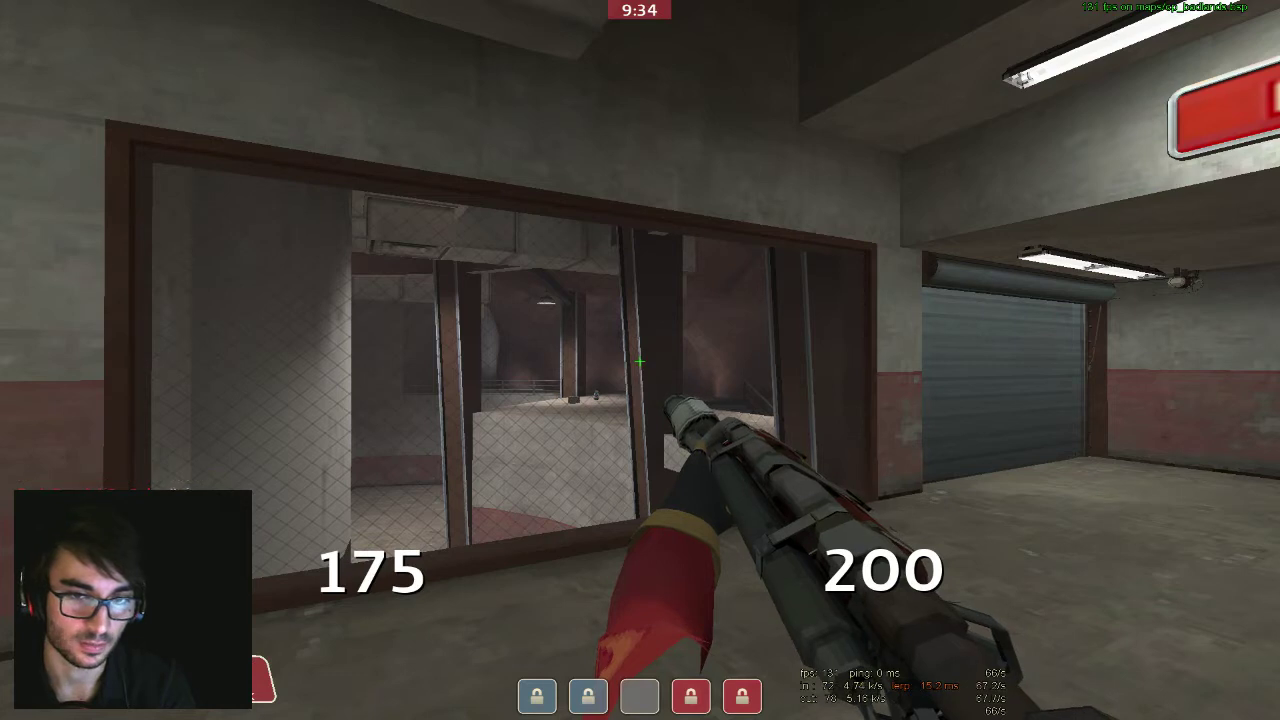
pyautogui.press('y')
pyautogui.press('Return')
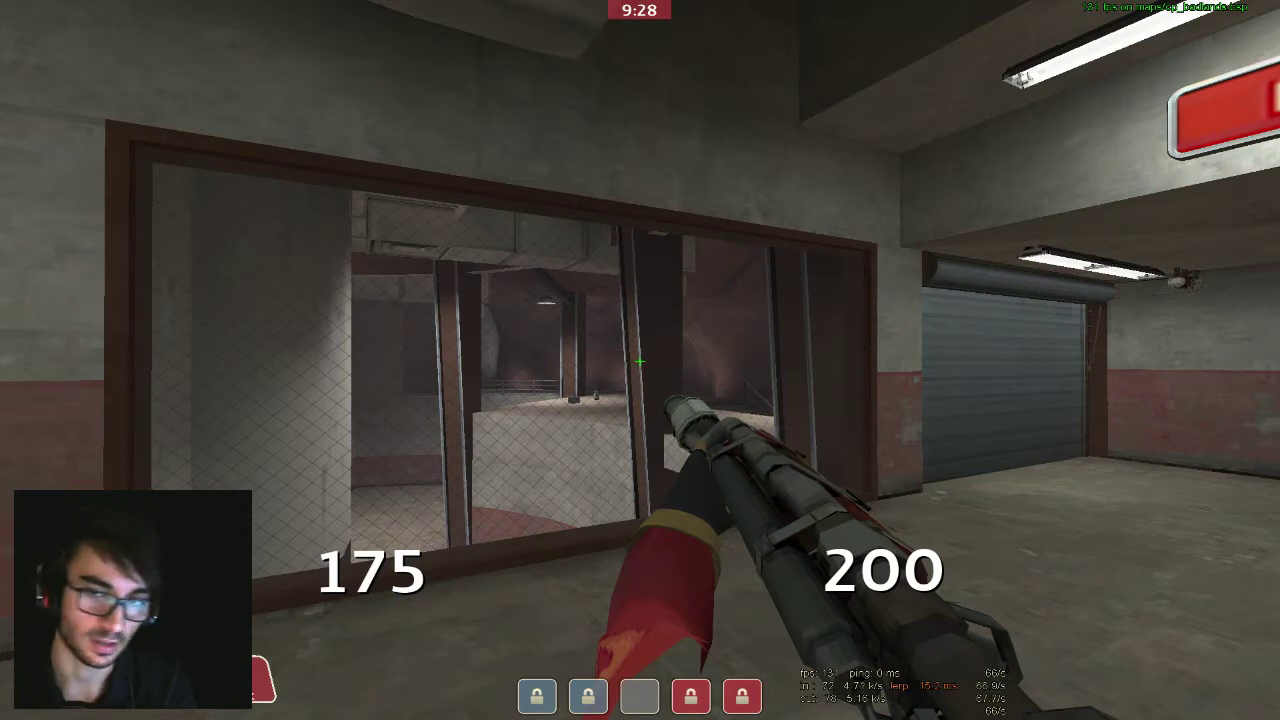
pyautogui.press('y')
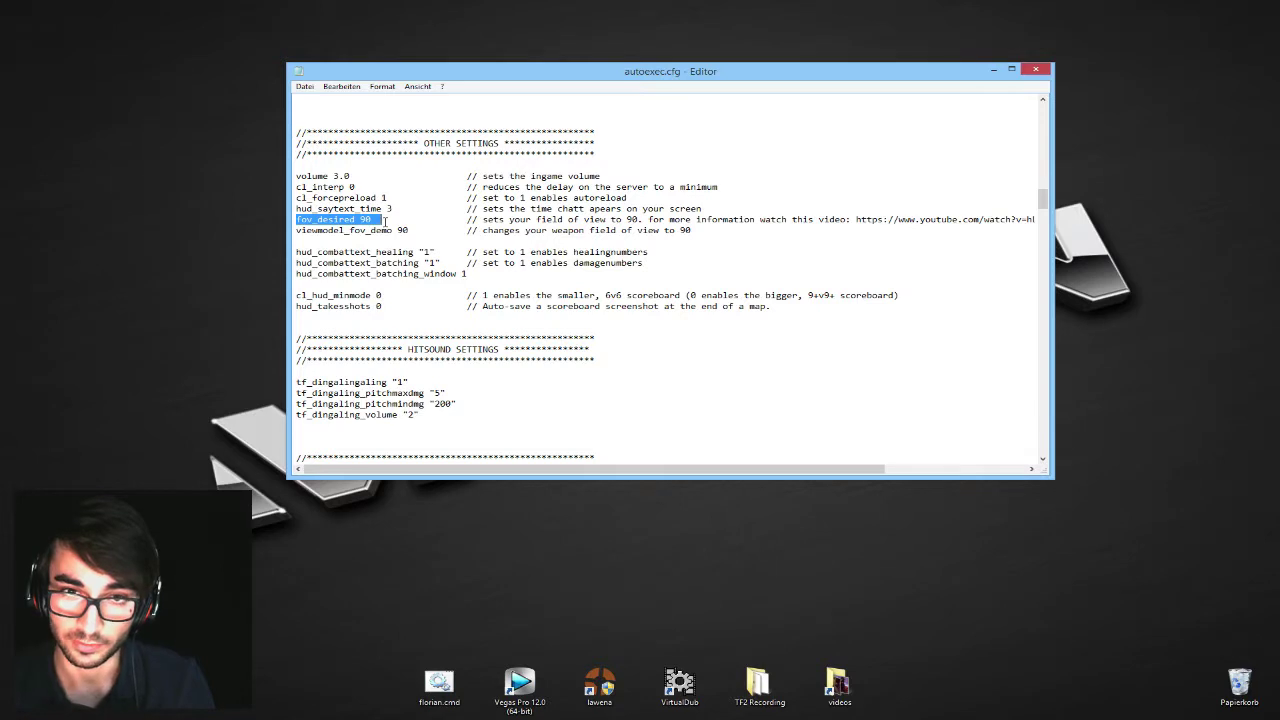
# - Return to autoexec.cfg and examine the fov_desired line, including the full YouTube link in its comment
pyautogui.click(385, 221)
pyautogui.moveTo(489, 218); pyautogui.dragTo(937, 219)
pyautogui.click(937, 219)
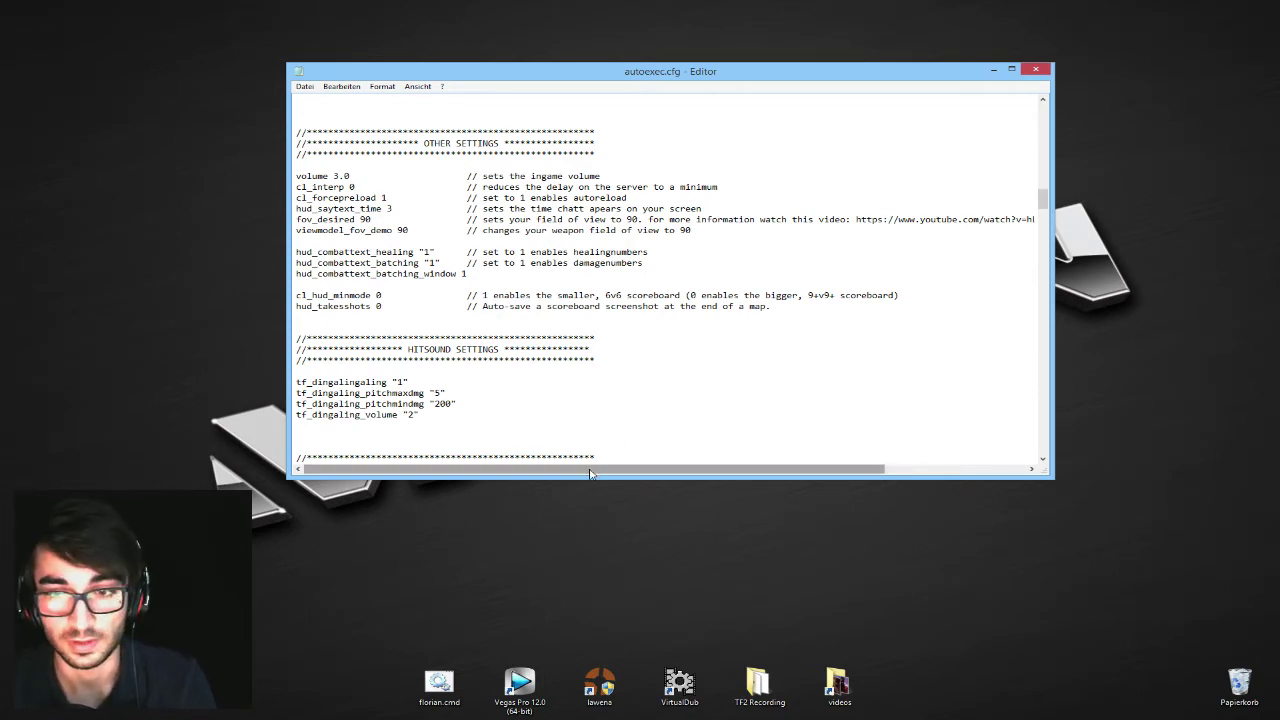
pyautogui.moveTo(589, 470); pyautogui.dragTo(777, 470)
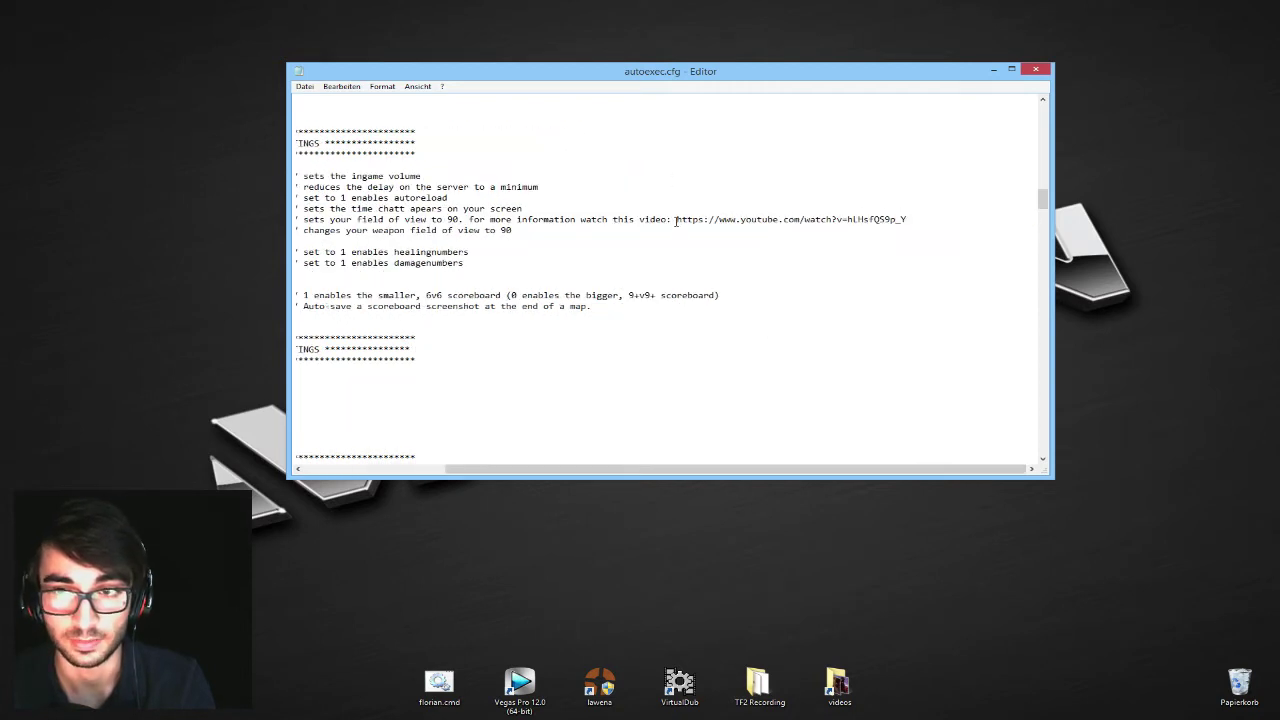
pyautogui.moveTo(676, 219); pyautogui.dragTo(909, 218)
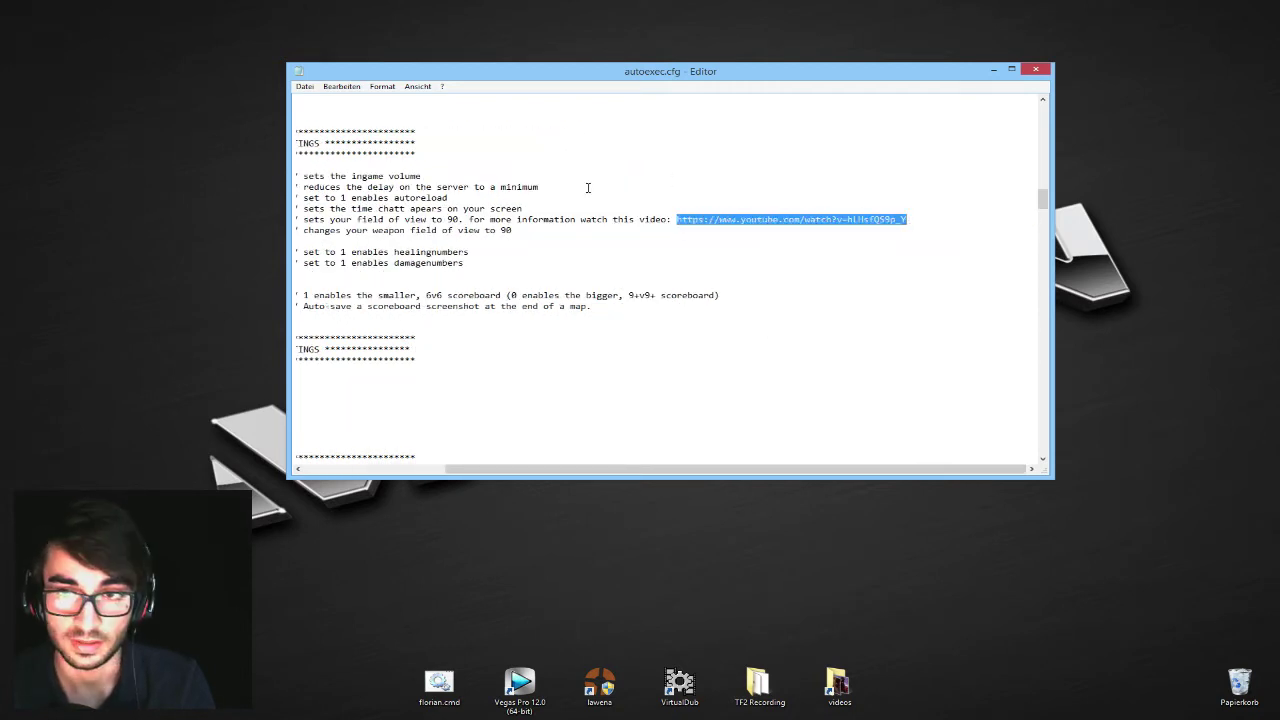
pyautogui.click(786, 224)
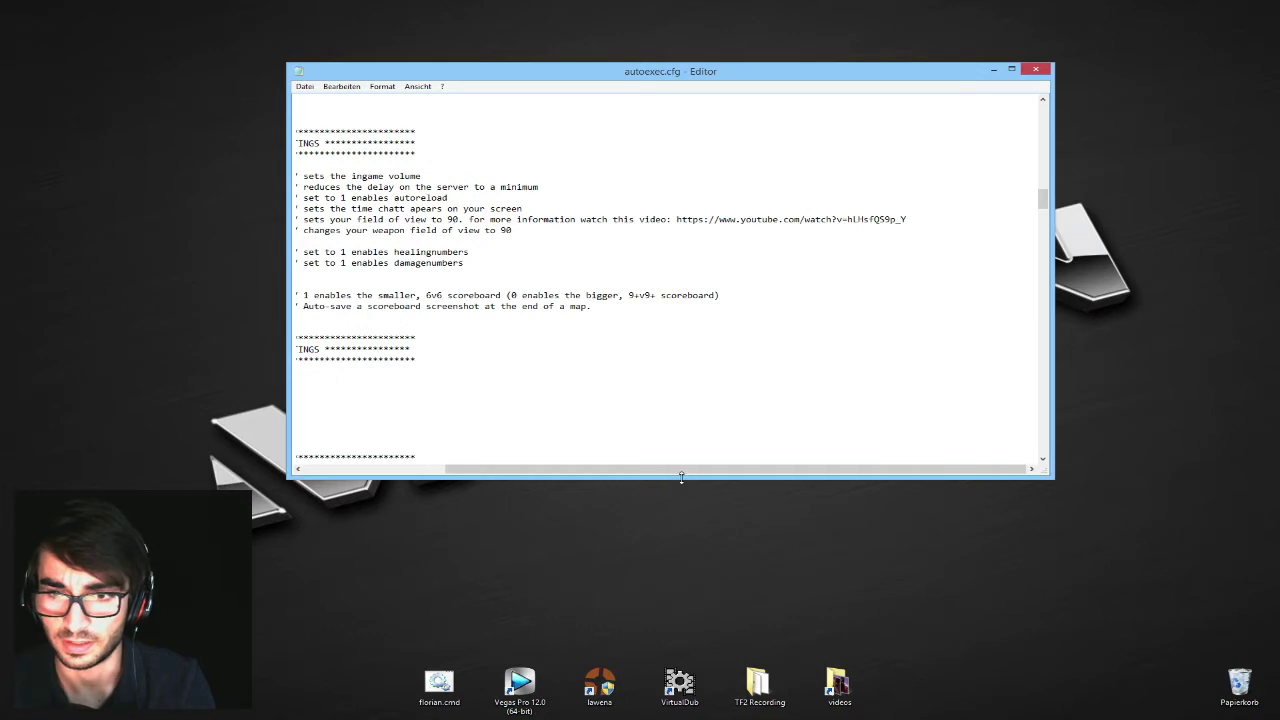
pyautogui.moveTo(678, 473); pyautogui.dragTo(506, 473)
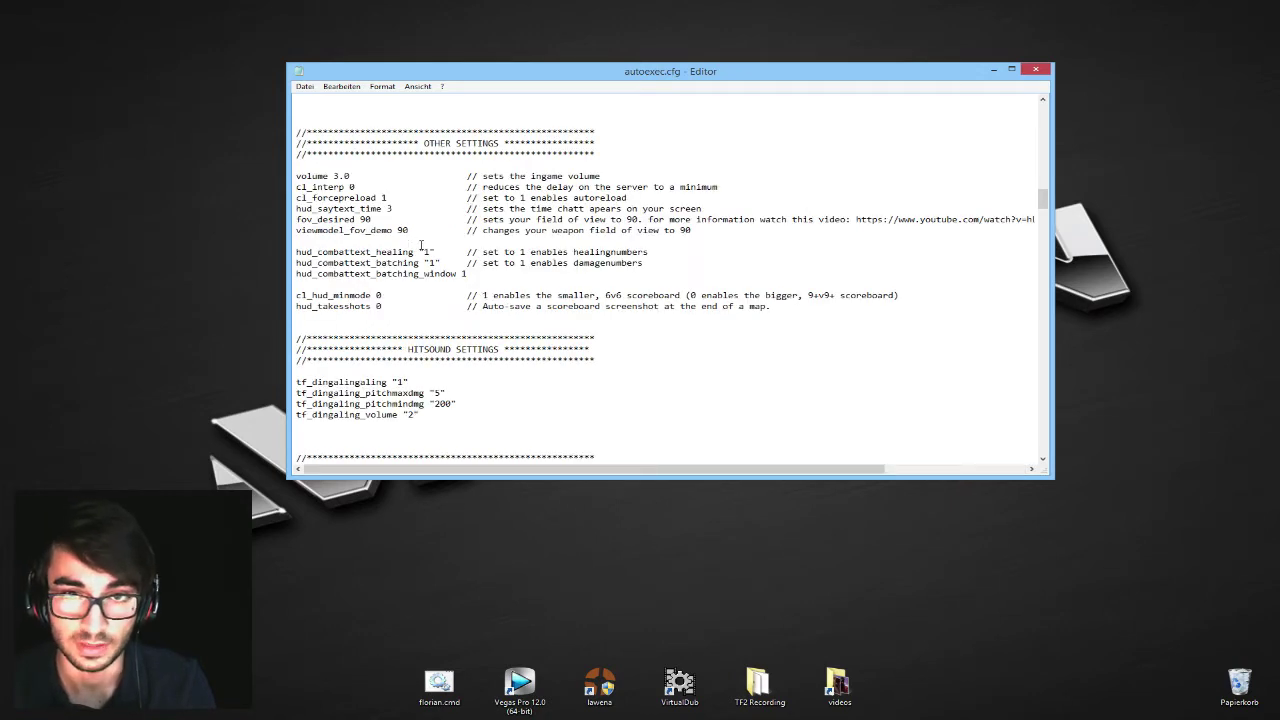
pyautogui.moveTo(371, 219); pyautogui.dragTo(351, 219)
pyautogui.click(352, 219)
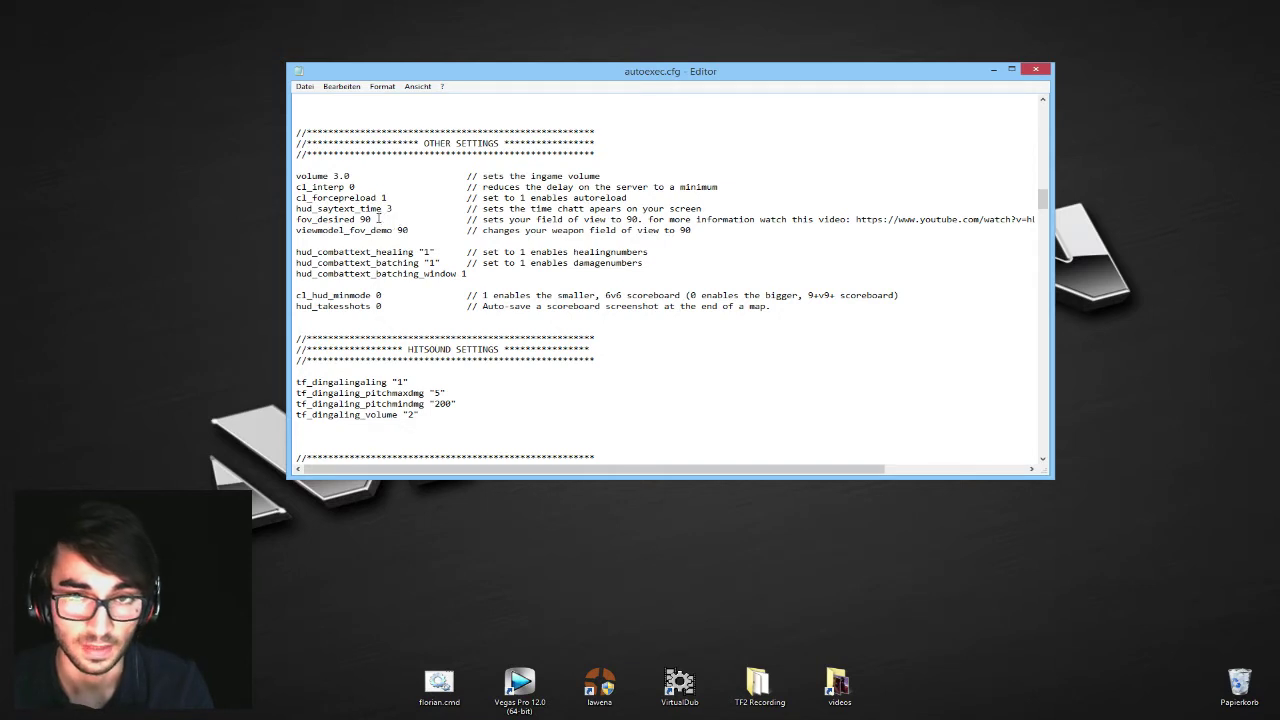
pyautogui.click(372, 219)
# - Examine the viewmodel_fov_demo setting and the start of the video link on the line above it
pyautogui.moveTo(312, 230); pyautogui.dragTo(432, 228)
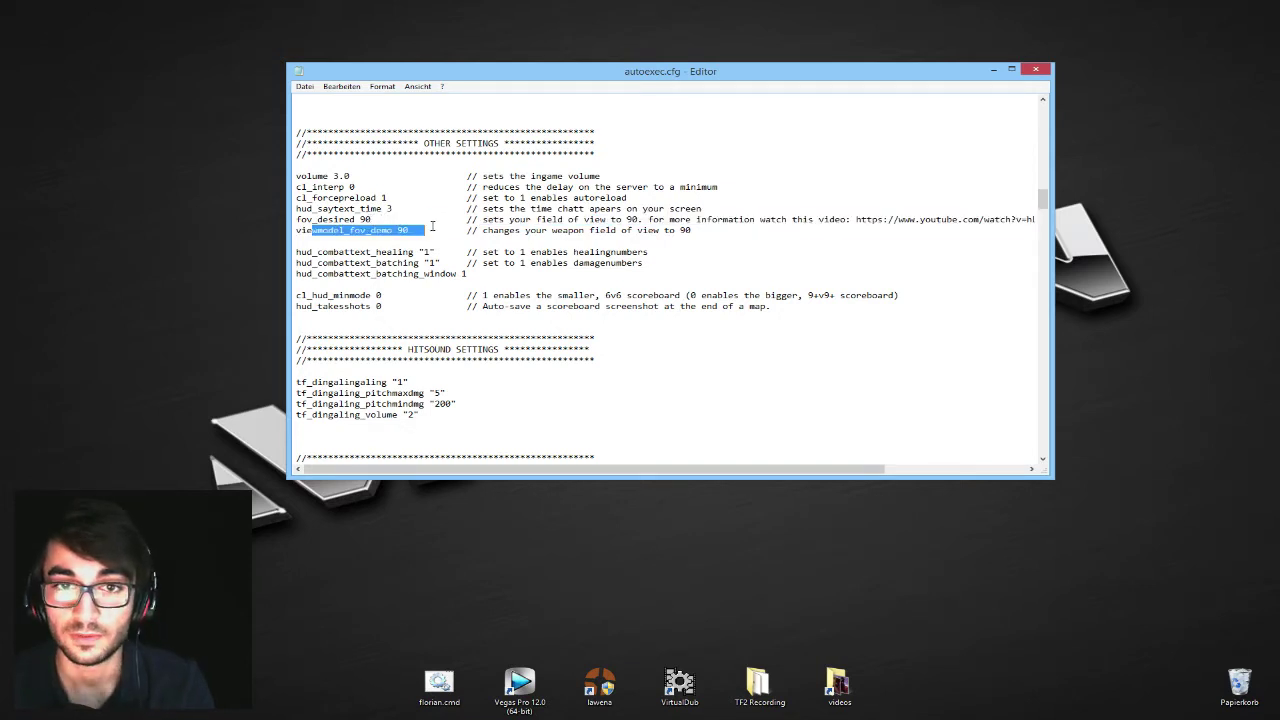
pyautogui.click(433, 228)
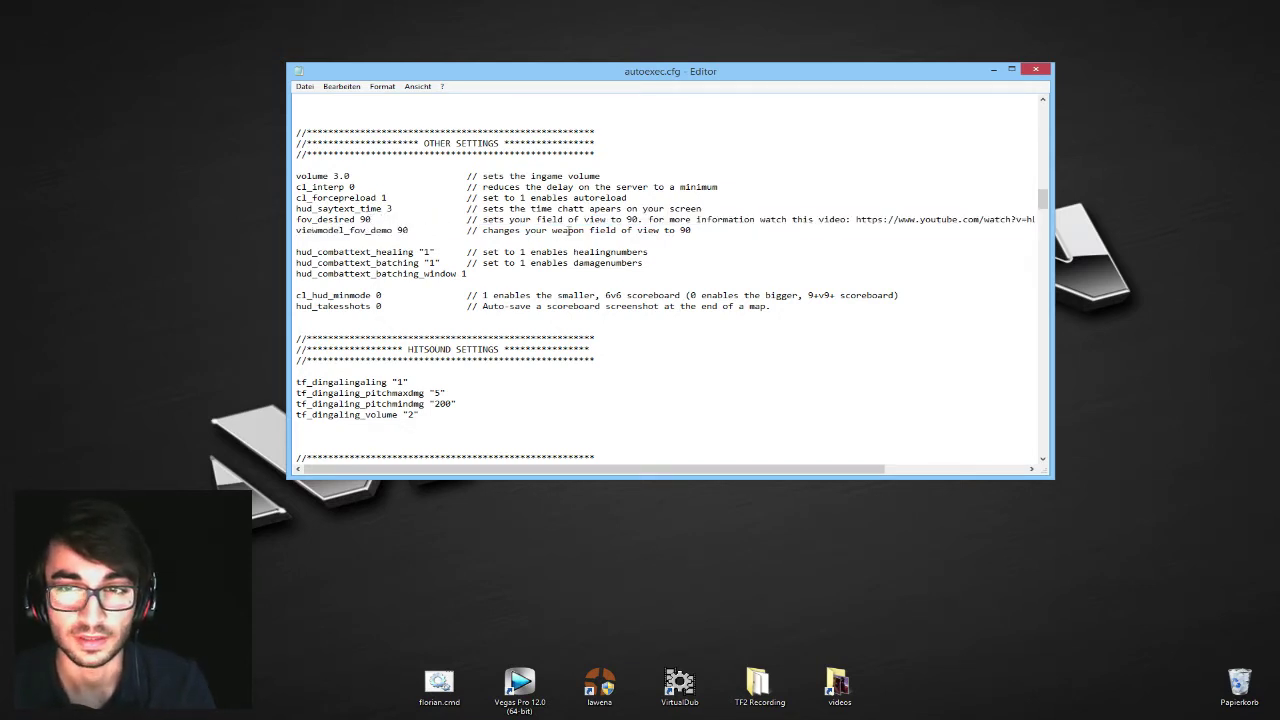
pyautogui.moveTo(925, 220); pyautogui.dragTo(960, 220)
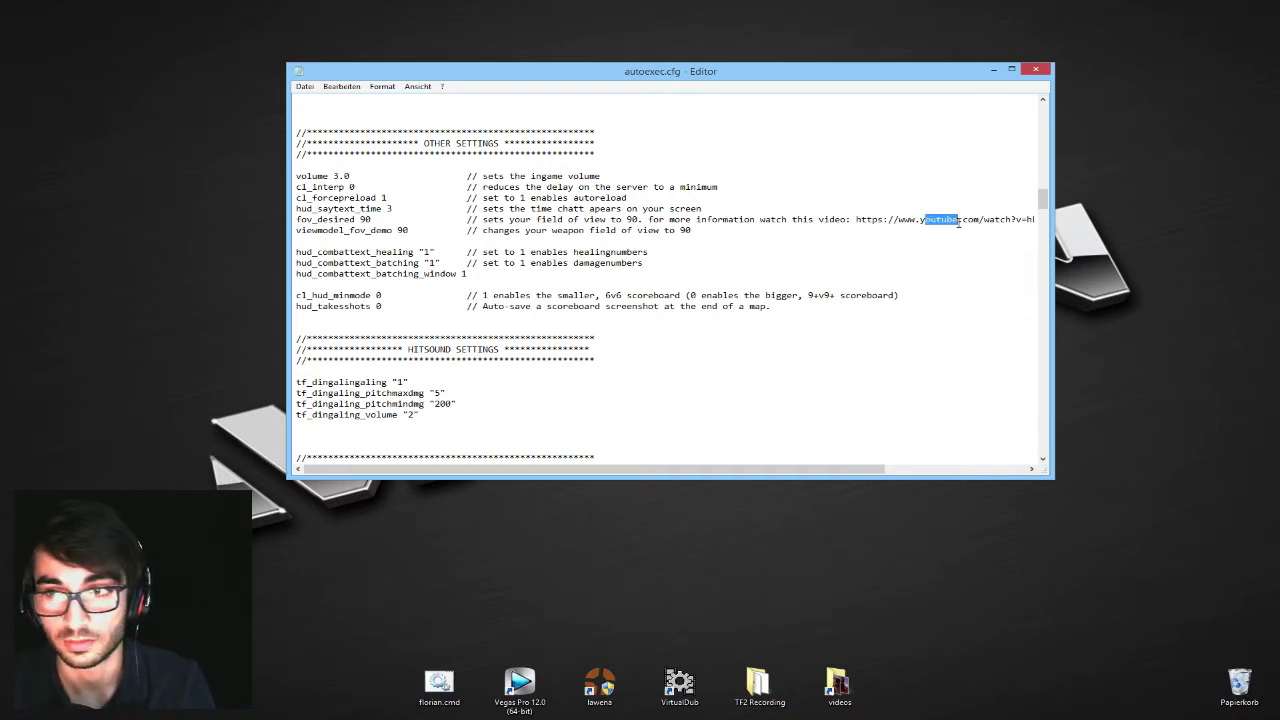
pyautogui.click(909, 222)
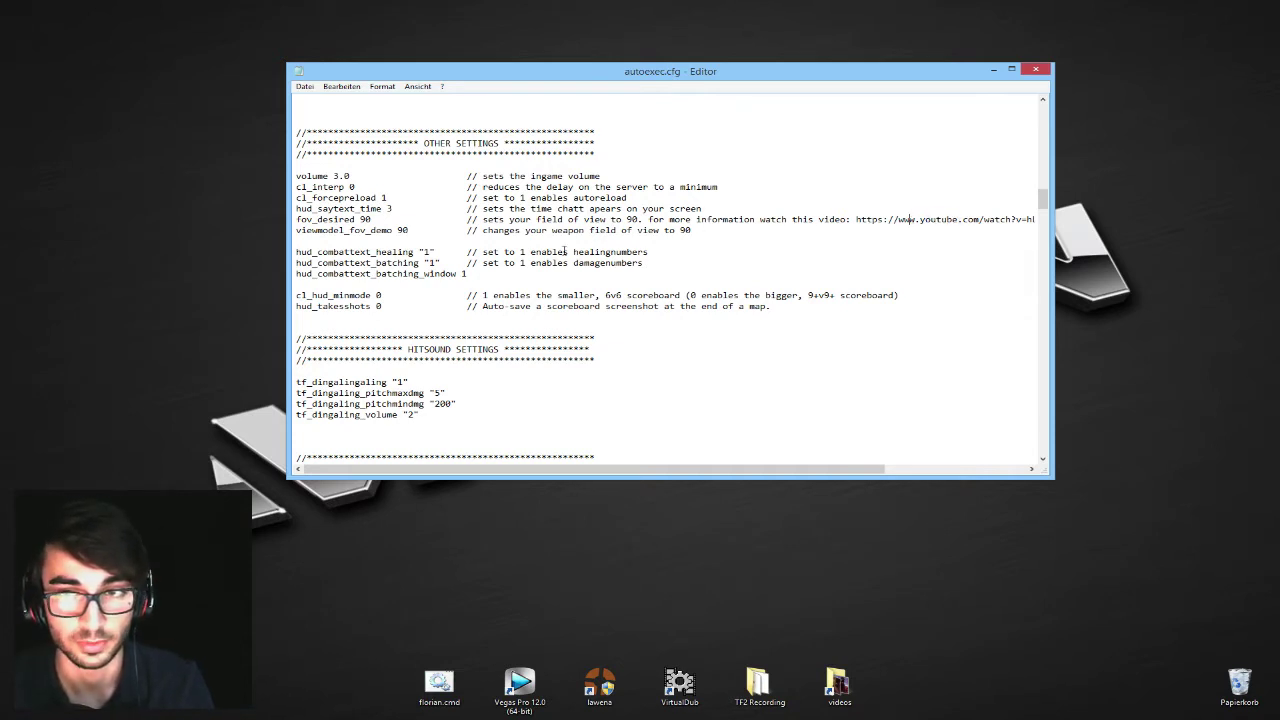
pyautogui.click(398, 230)
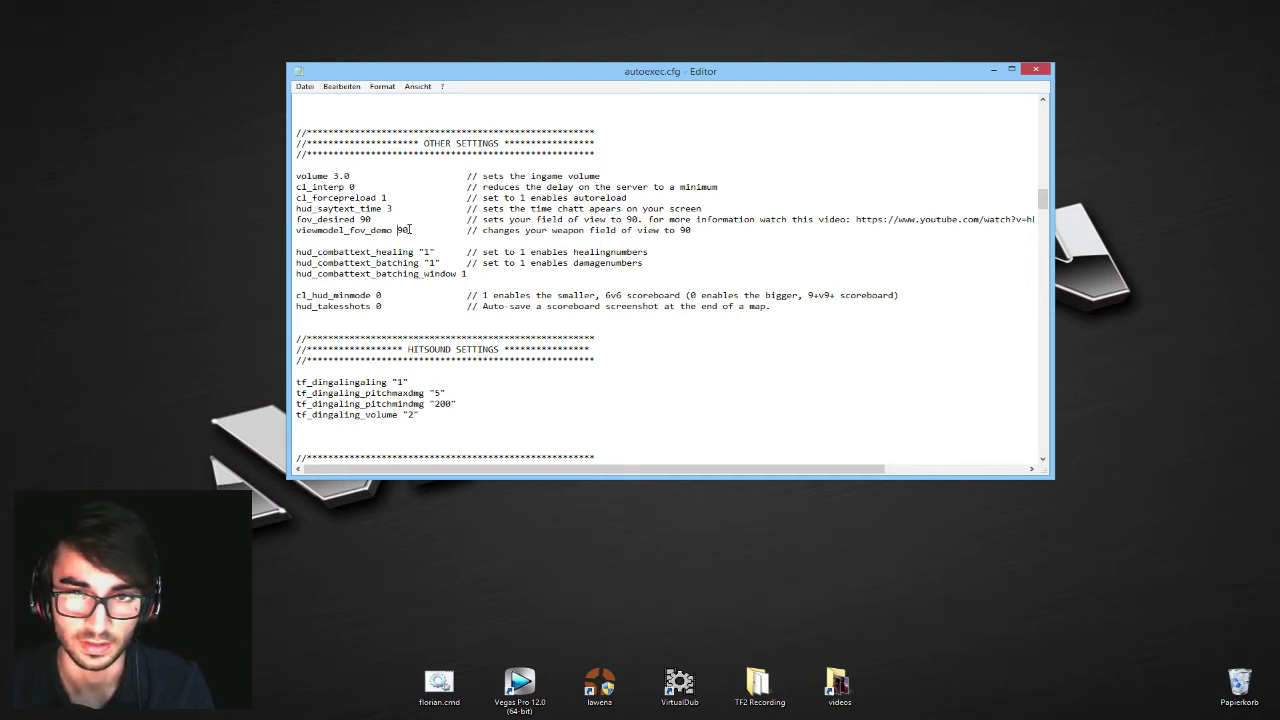
# - Examine the hud_combattext healing comment and the hud_combattext_batching_window value
pyautogui.moveTo(504, 252); pyautogui.dragTo(634, 252)
pyautogui.click(632, 252)
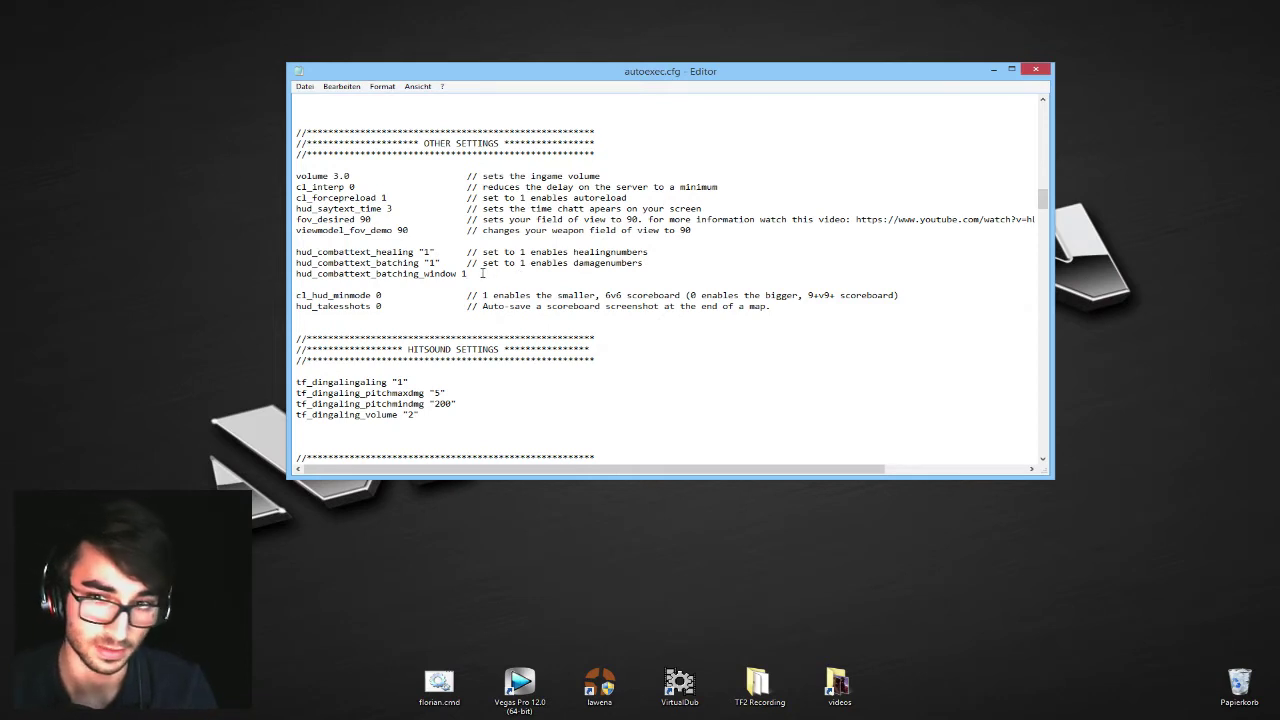
pyautogui.moveTo(486, 273); pyautogui.dragTo(463, 273)
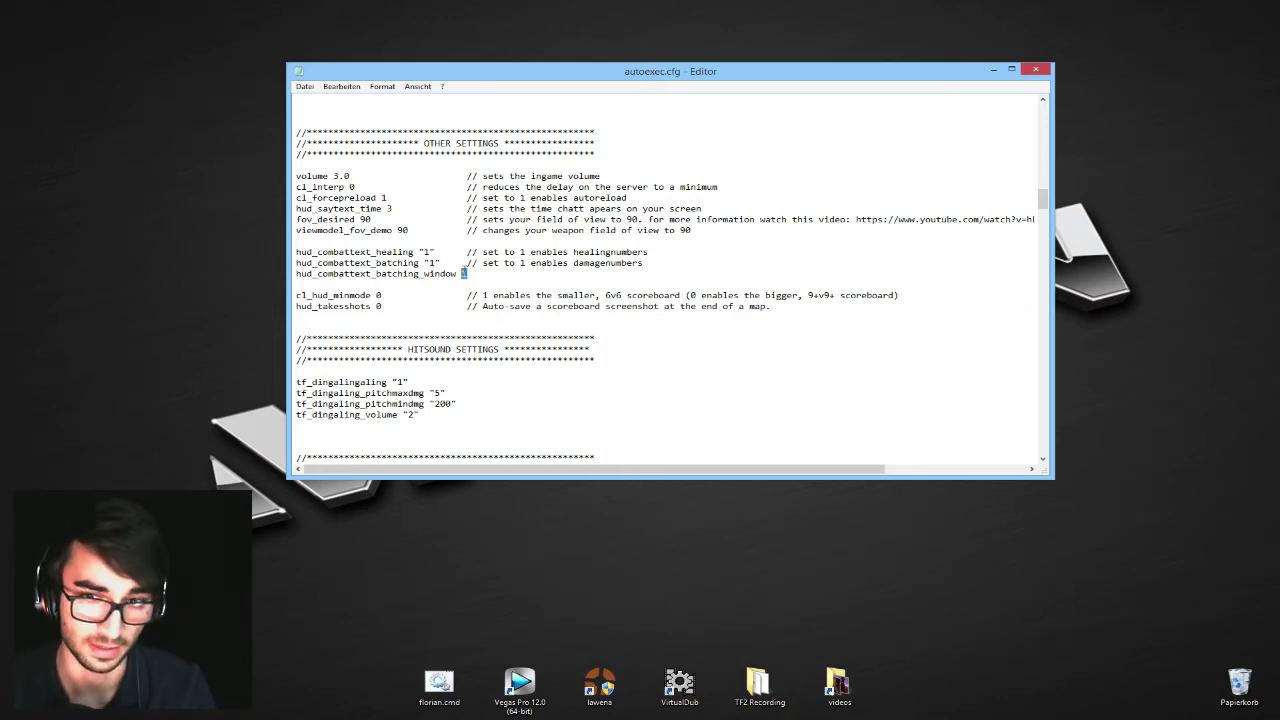
pyautogui.click(548, 295)
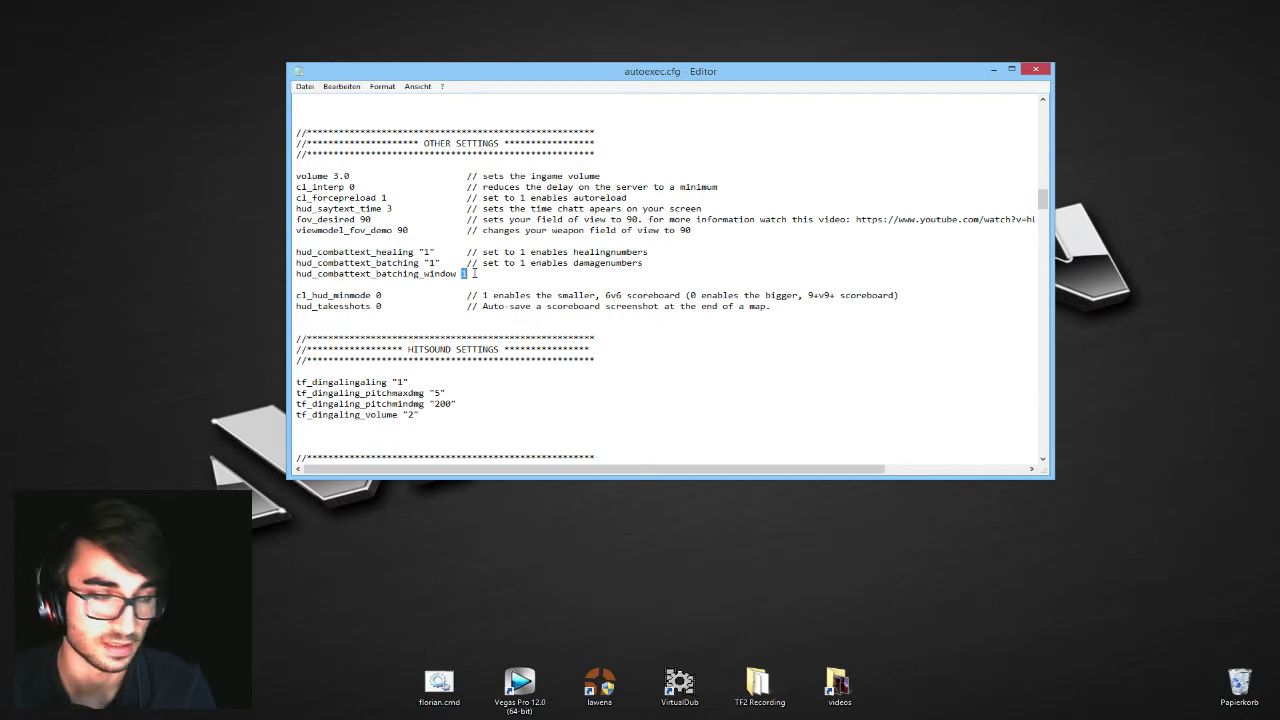
pyautogui.click(475, 273)
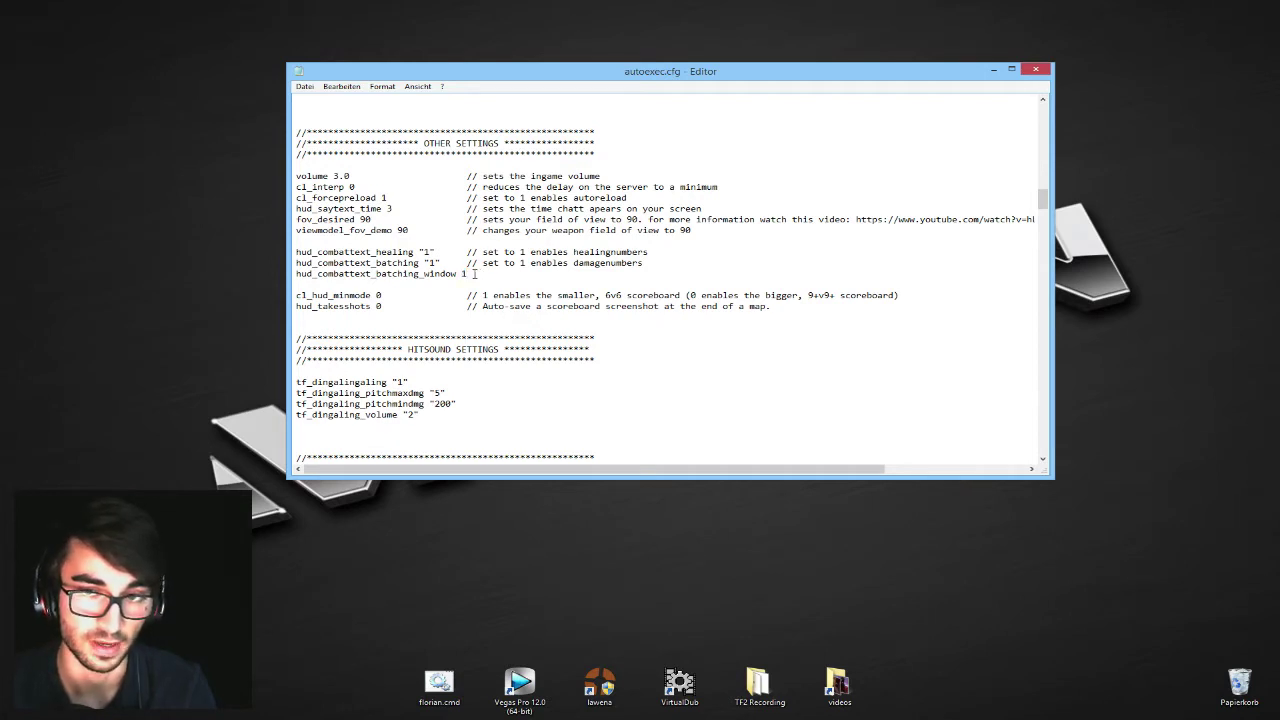
pyautogui.moveTo(475, 273); pyautogui.dragTo(461, 273)
pyautogui.click(475, 273)
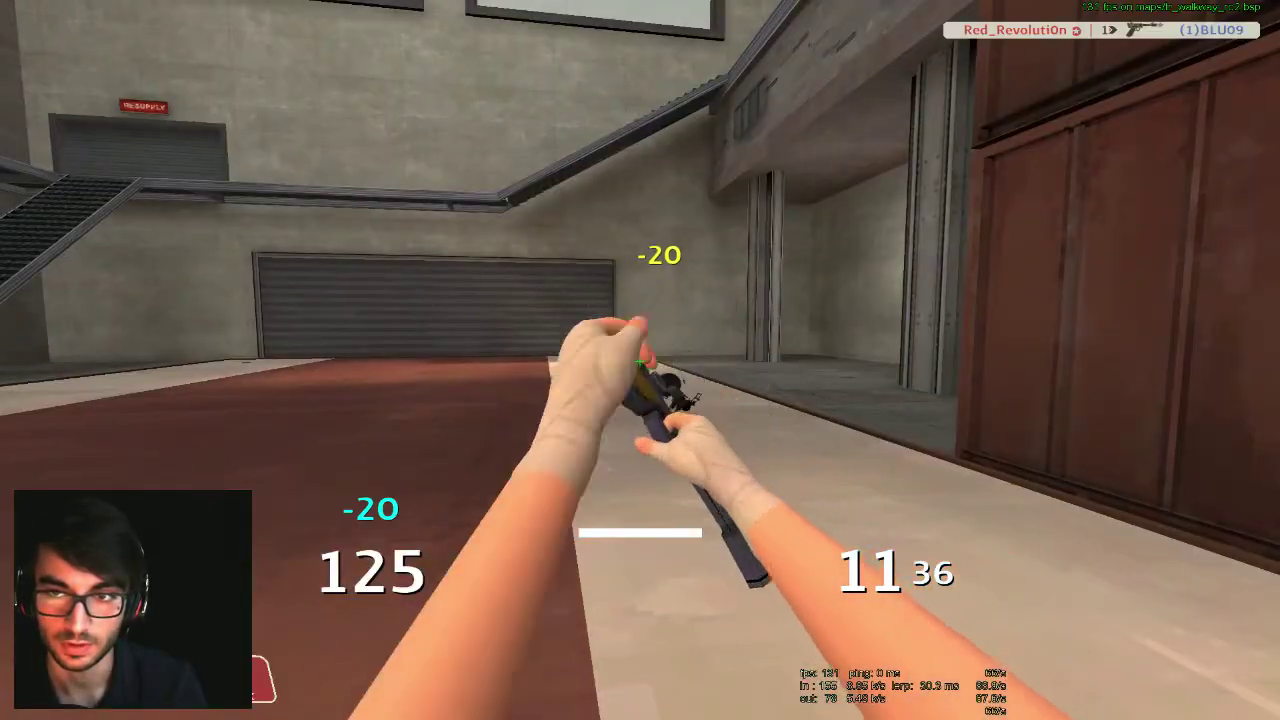
# - Switch to Team Fortress 2 and shoot the nearby enemy bot with the pistol to demonstrate the batched damage numbers
pyautogui.press('w')
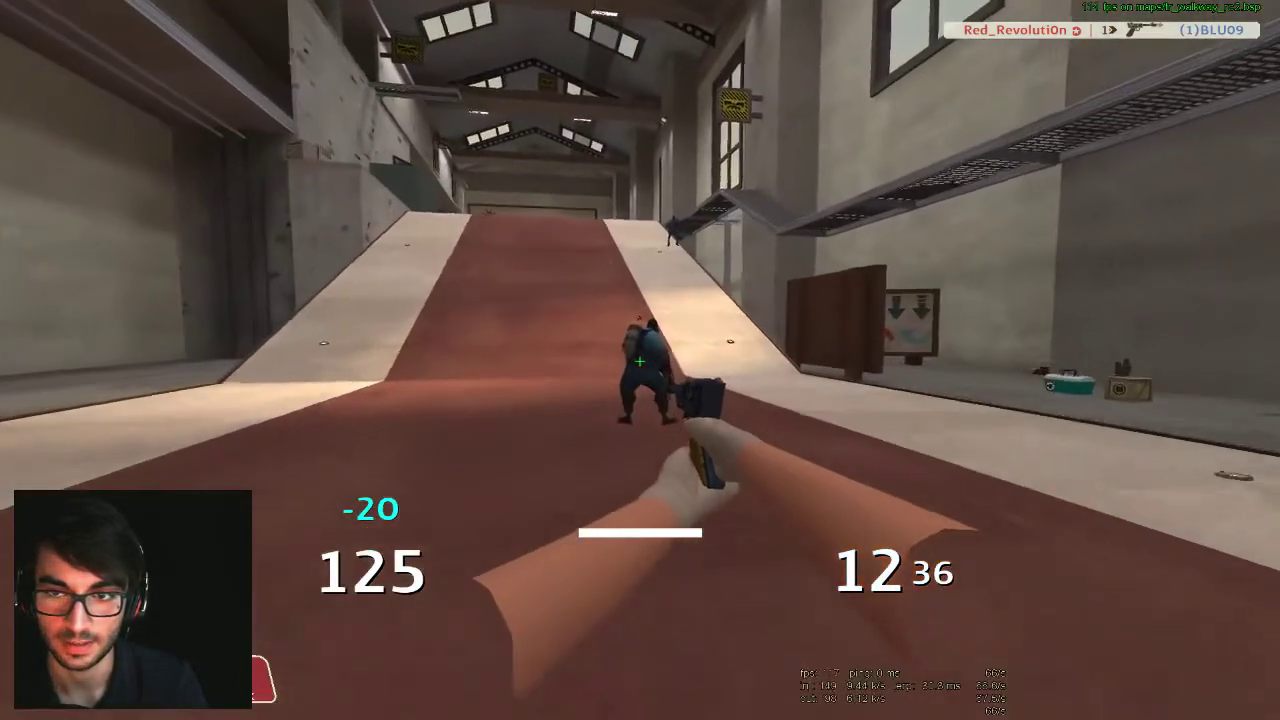
pyautogui.click(640, 360)
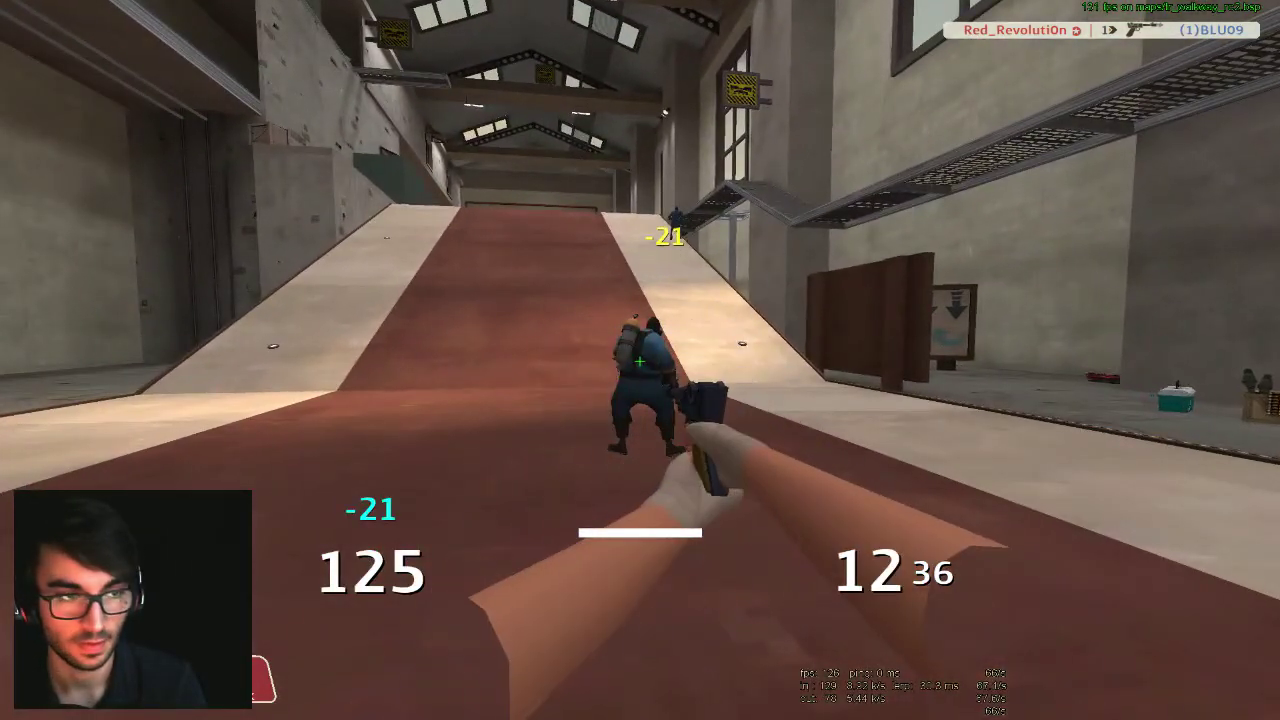
pyautogui.click(640, 360)
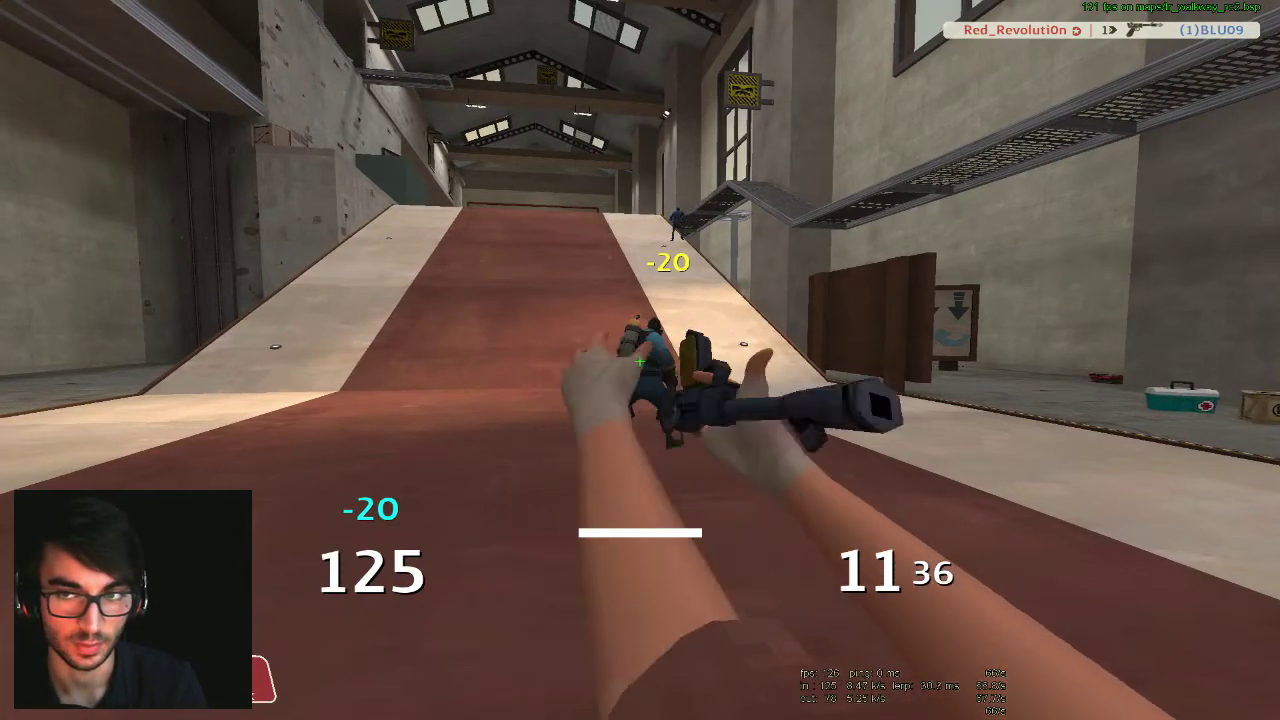
pyautogui.click(640, 360)
pyautogui.click(640, 360)
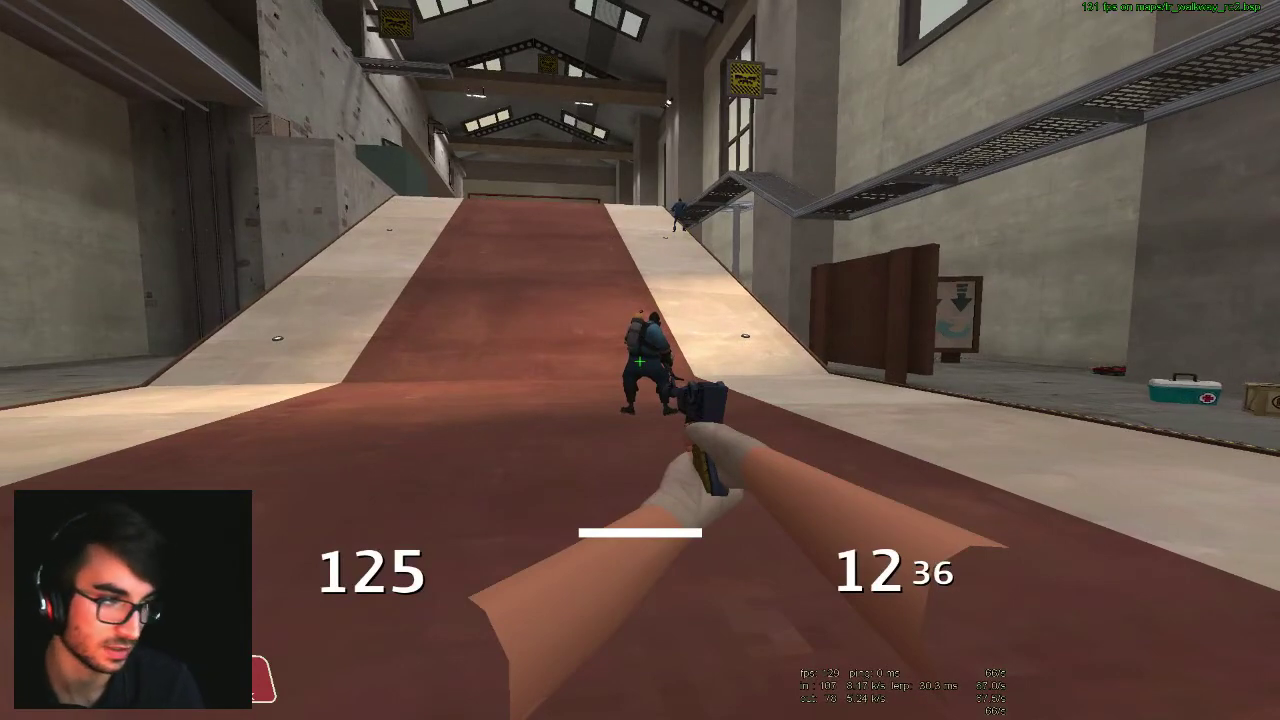
# - Alternate between the primary weapon and the pistol and shoot the enemy bot to demonstrate the separate damage numbers
pyautogui.press('1')
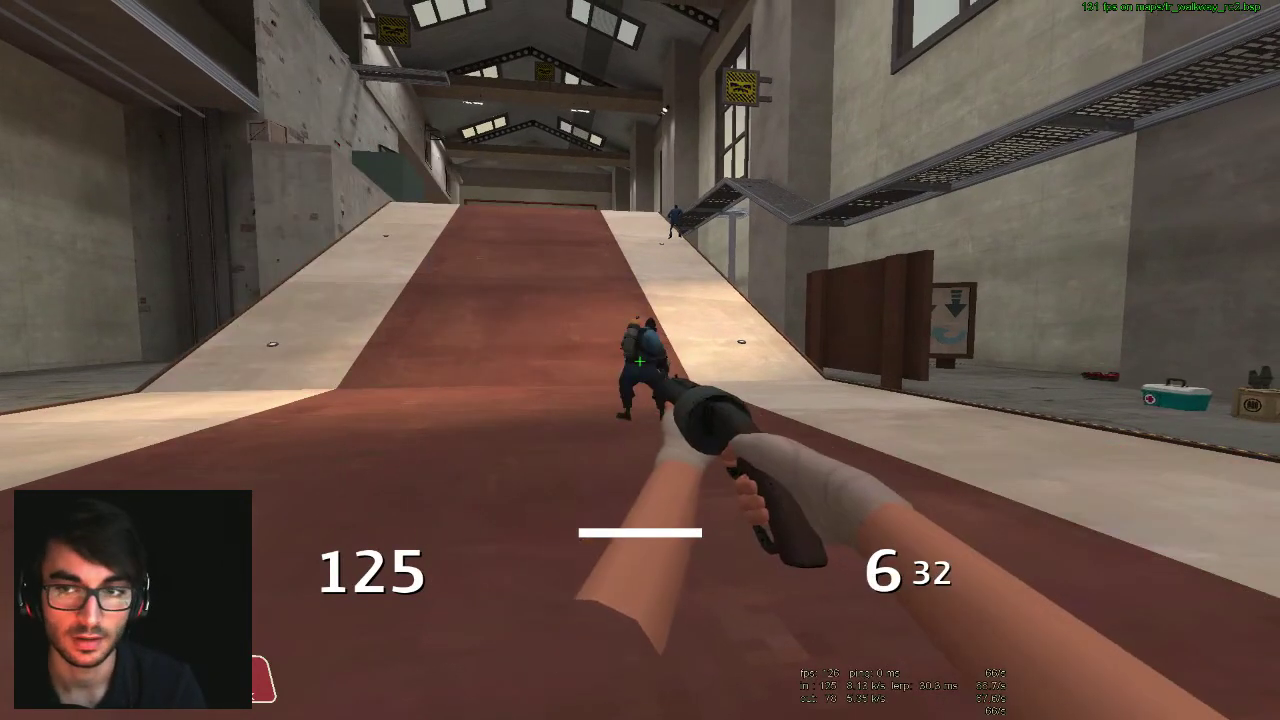
pyautogui.press('2')
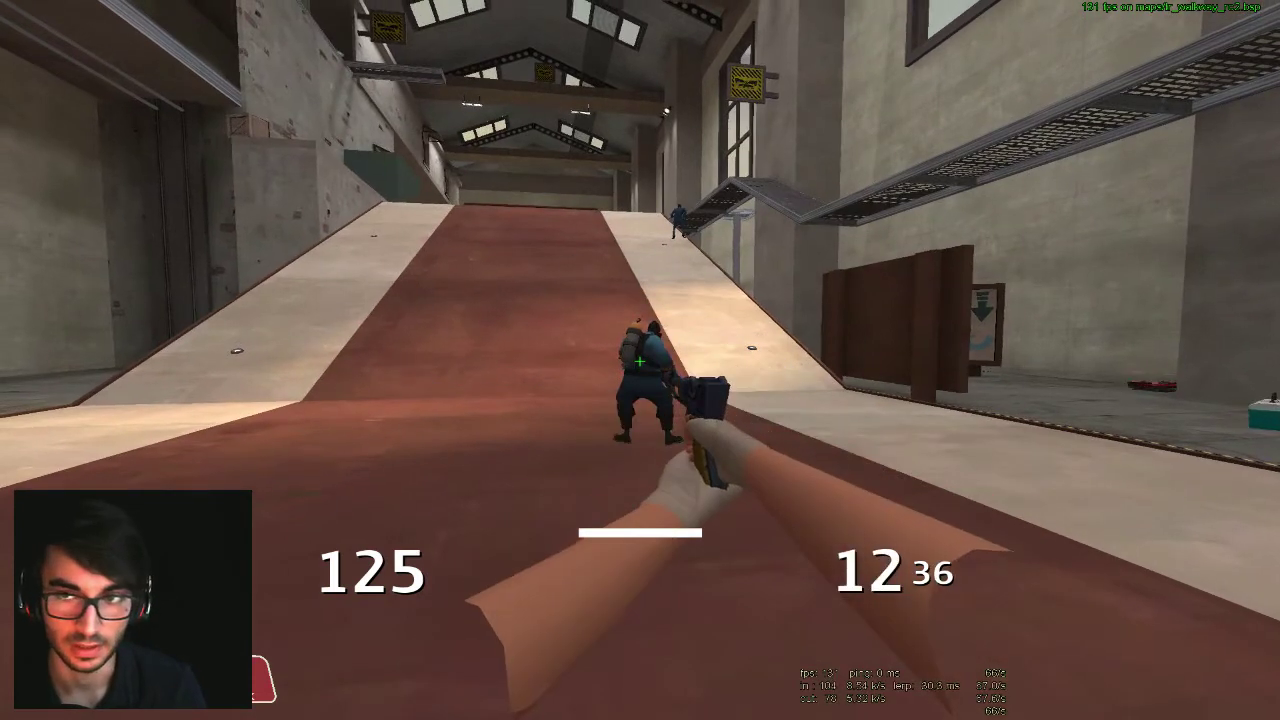
pyautogui.click(640, 360)
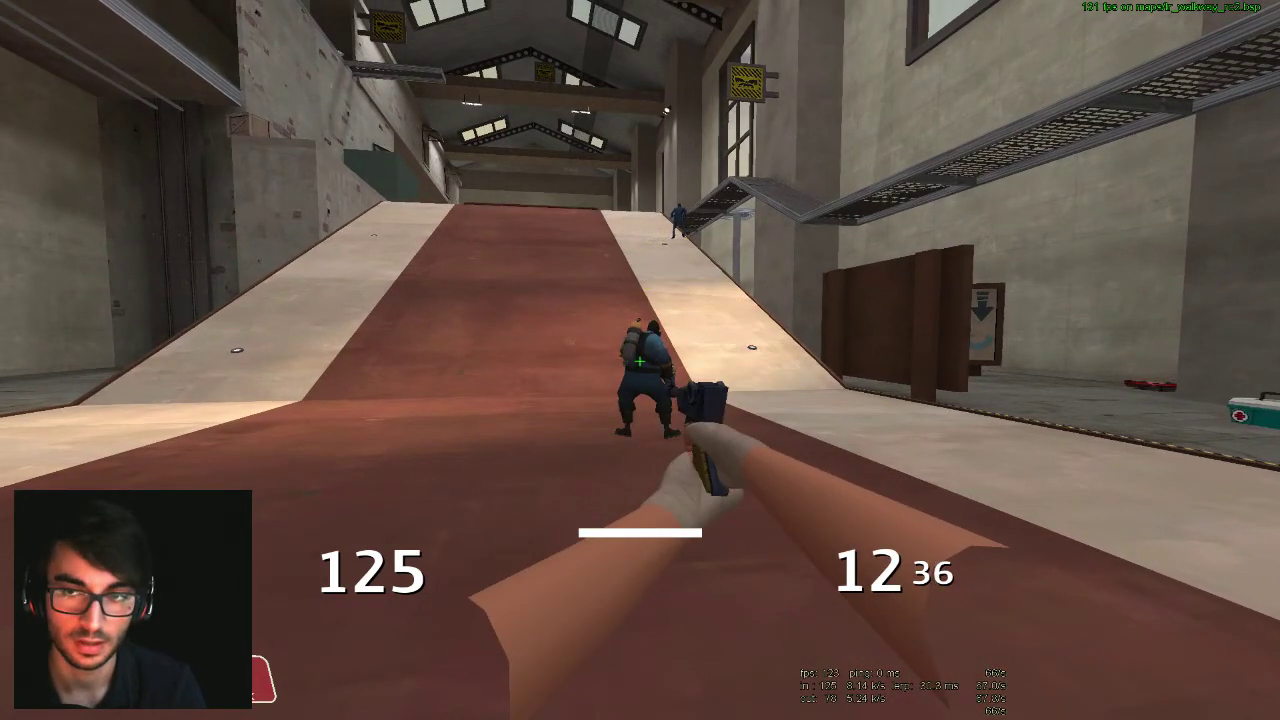
pyautogui.click(640, 360)
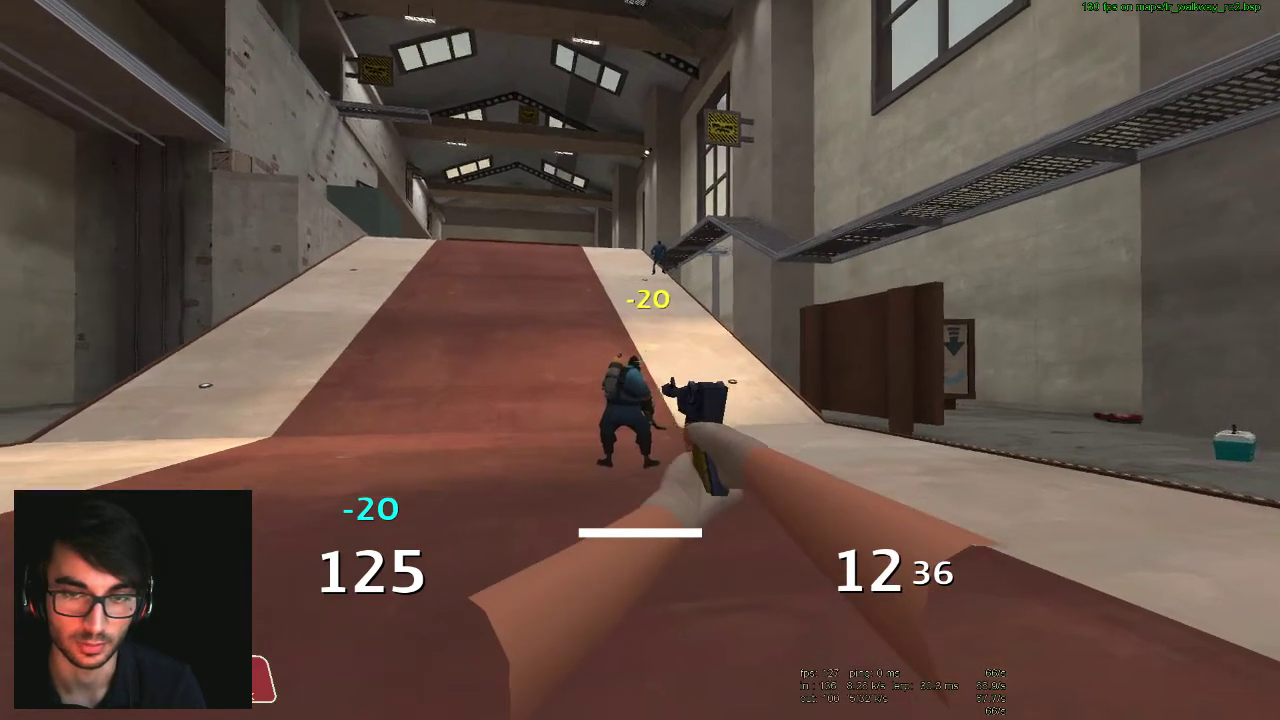
pyautogui.press('1')
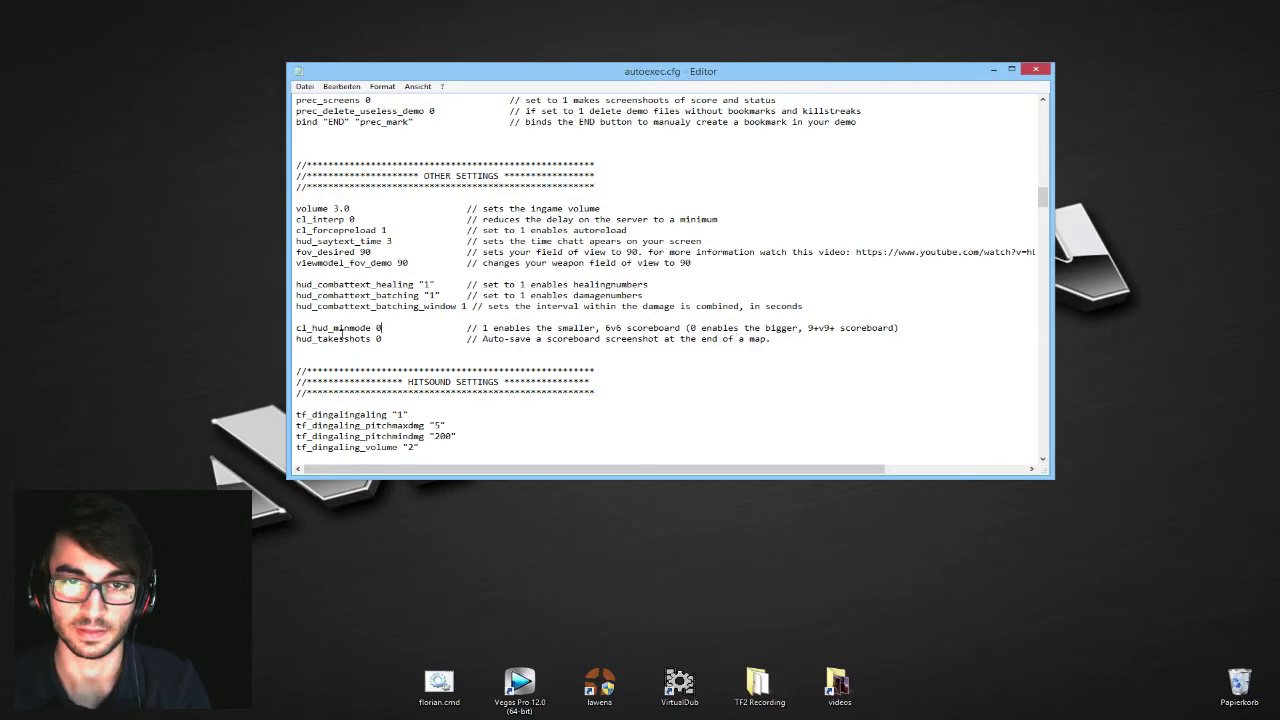
# - Return to autoexec.cfg and examine the cl_hud_minmode setting with its scoreboard comment, plus the hud_takesshots line below
pyautogui.click(394, 328)
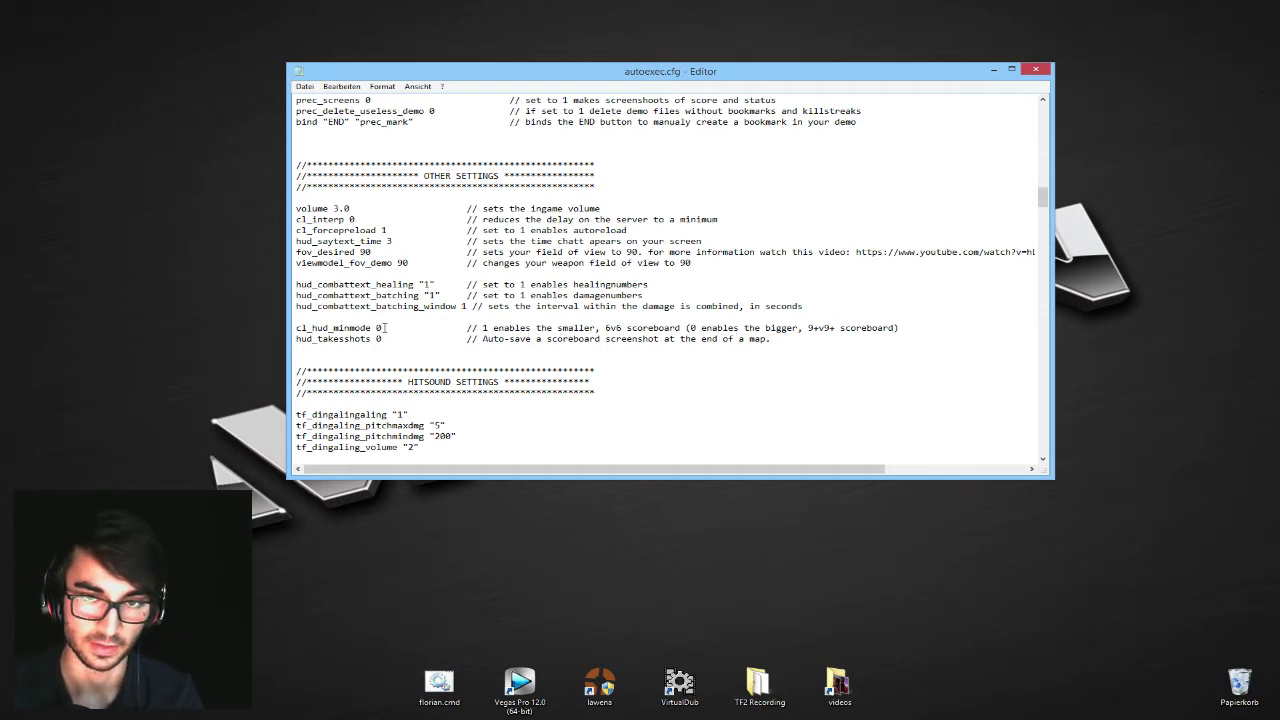
pyautogui.doubleClick(607, 328)
pyautogui.click(622, 328)
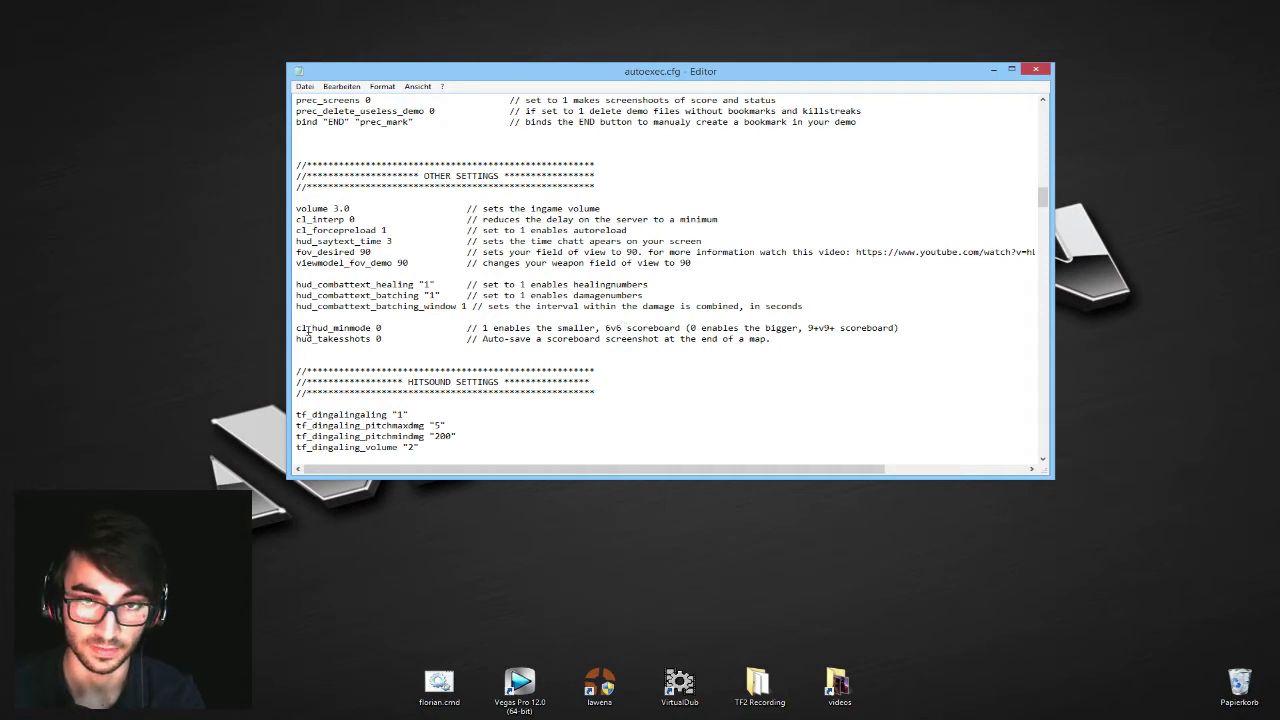
pyautogui.moveTo(290, 328); pyautogui.dragTo(424, 328)
pyautogui.click(424, 328)
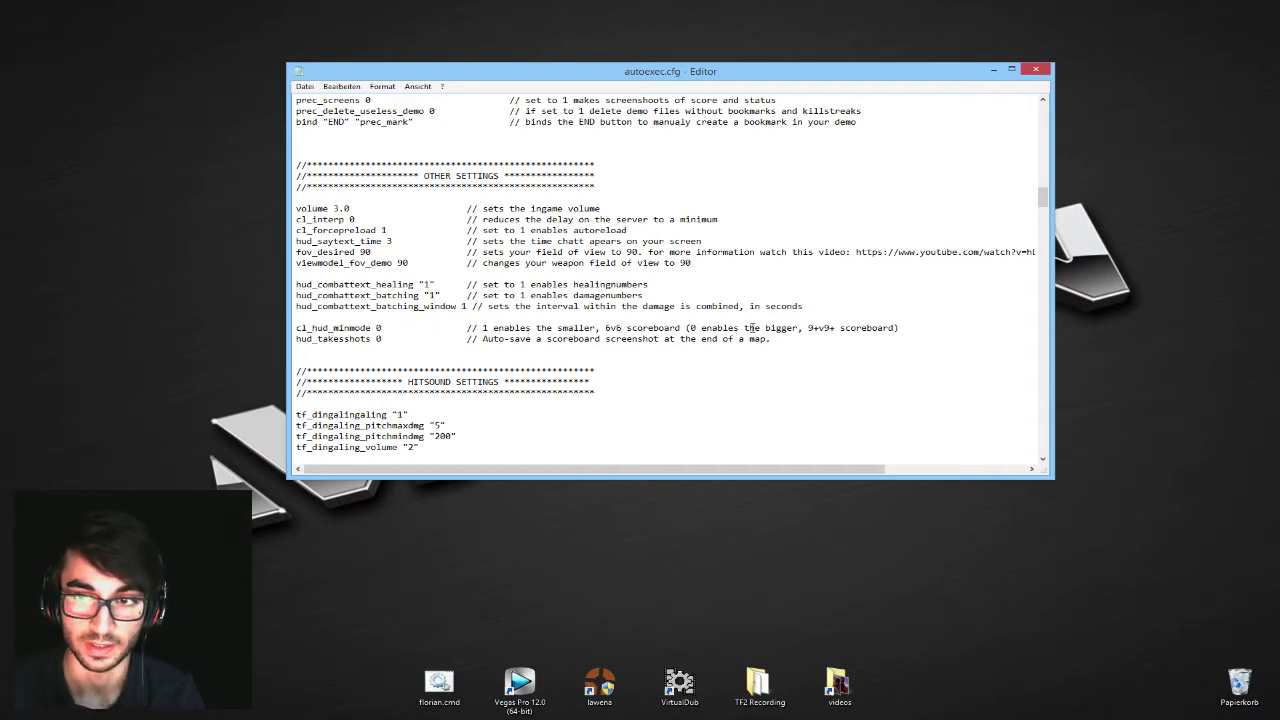
pyautogui.moveTo(801, 328); pyautogui.dragTo(834, 328)
pyautogui.click(834, 328)
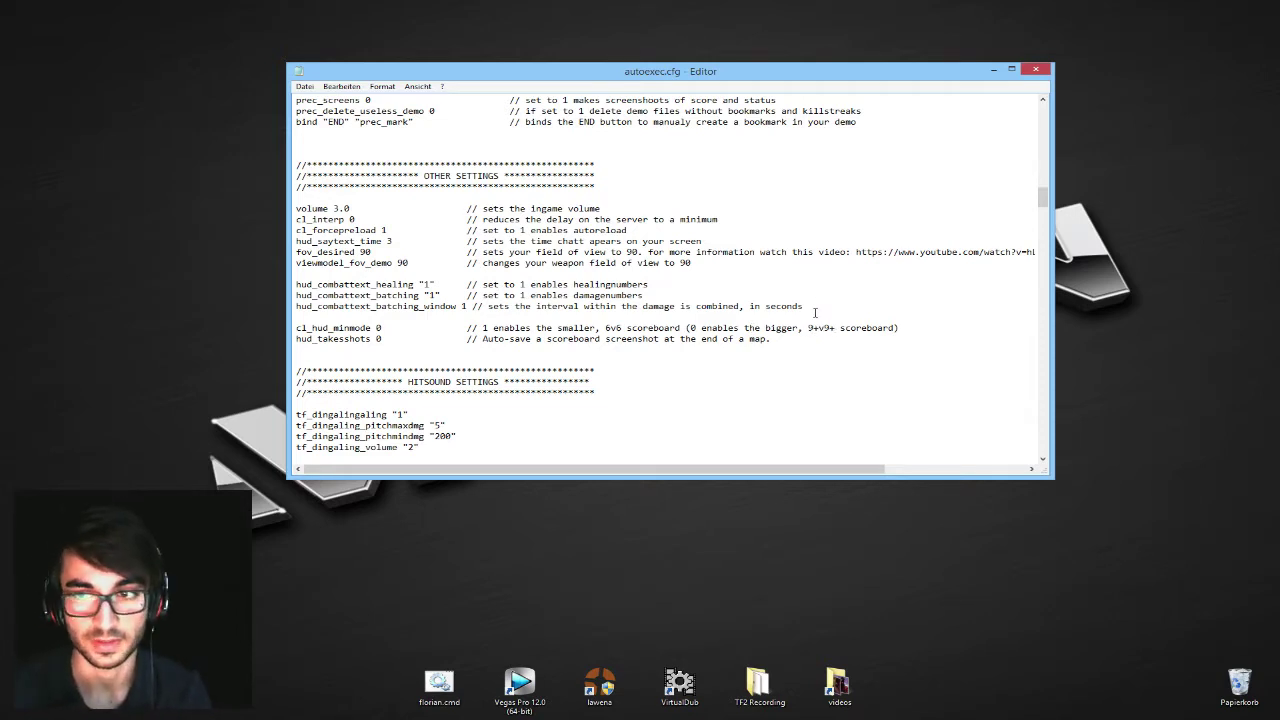
pyautogui.moveTo(297, 339); pyautogui.dragTo(447, 345)
pyautogui.click(447, 345)
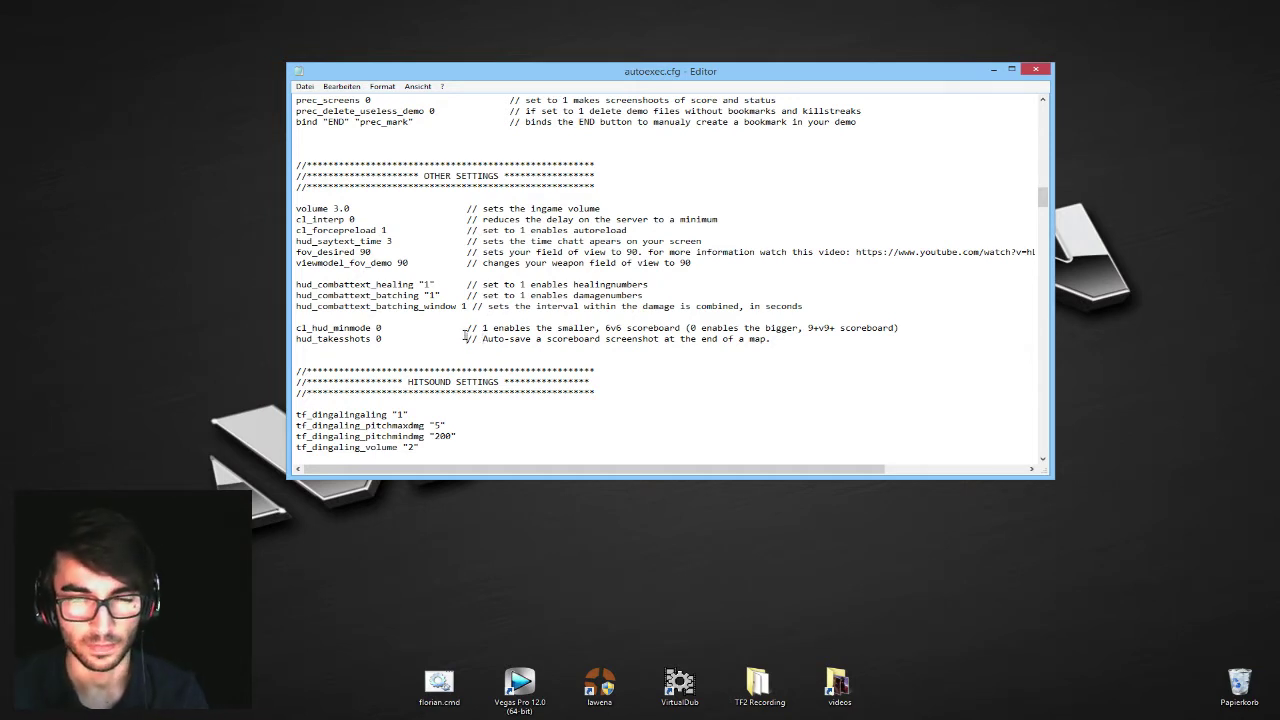
# - Examine the HITSOUND SETTINGS section, from tf_dingalingaling through the pitch damage lines to tf_dingaling_volume
pyautogui.scroll(-8, 464, 338)
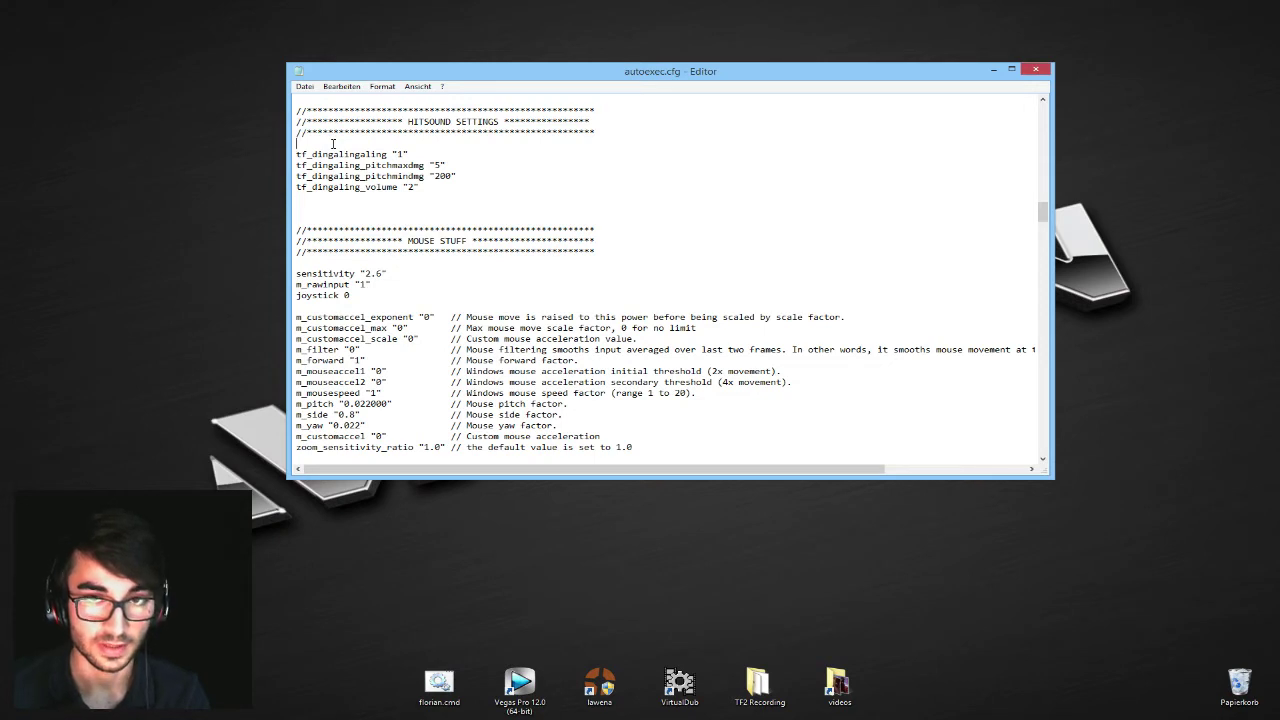
pyautogui.moveTo(297, 152); pyautogui.dragTo(397, 155)
pyautogui.click(462, 152)
pyautogui.click(415, 153)
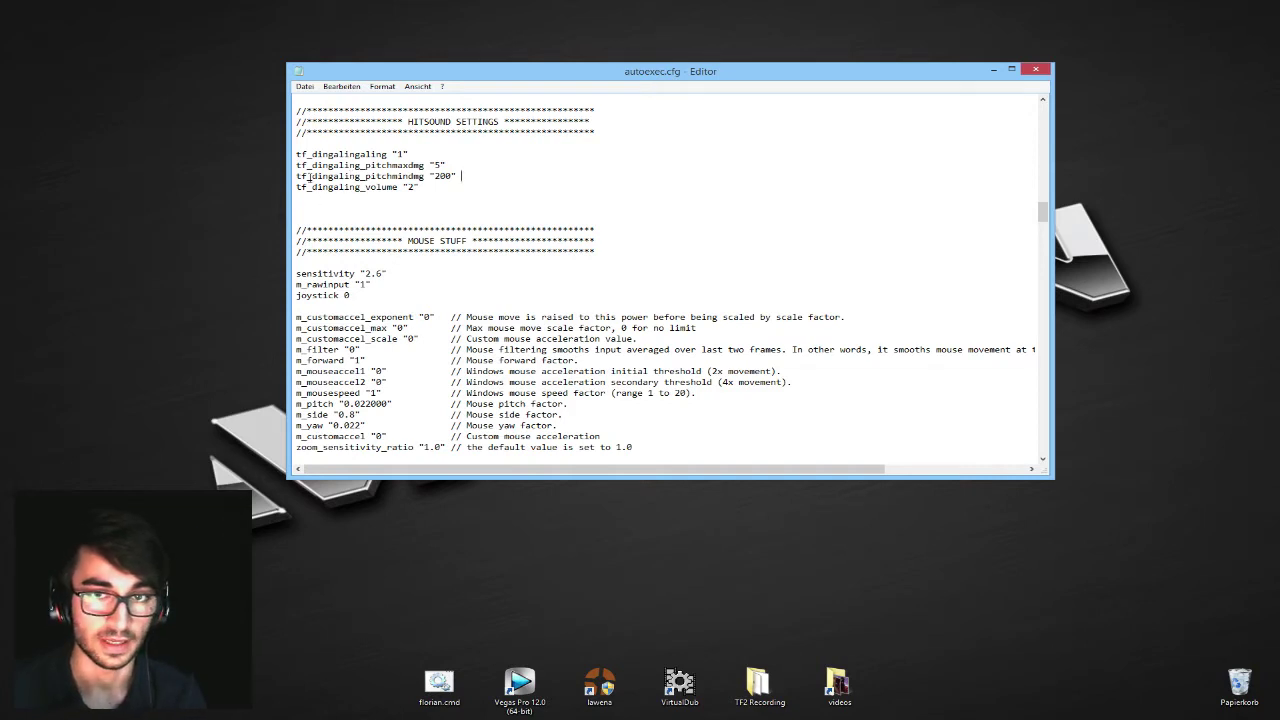
pyautogui.moveTo(366, 187); pyautogui.dragTo(419, 187)
pyautogui.click(391, 191)
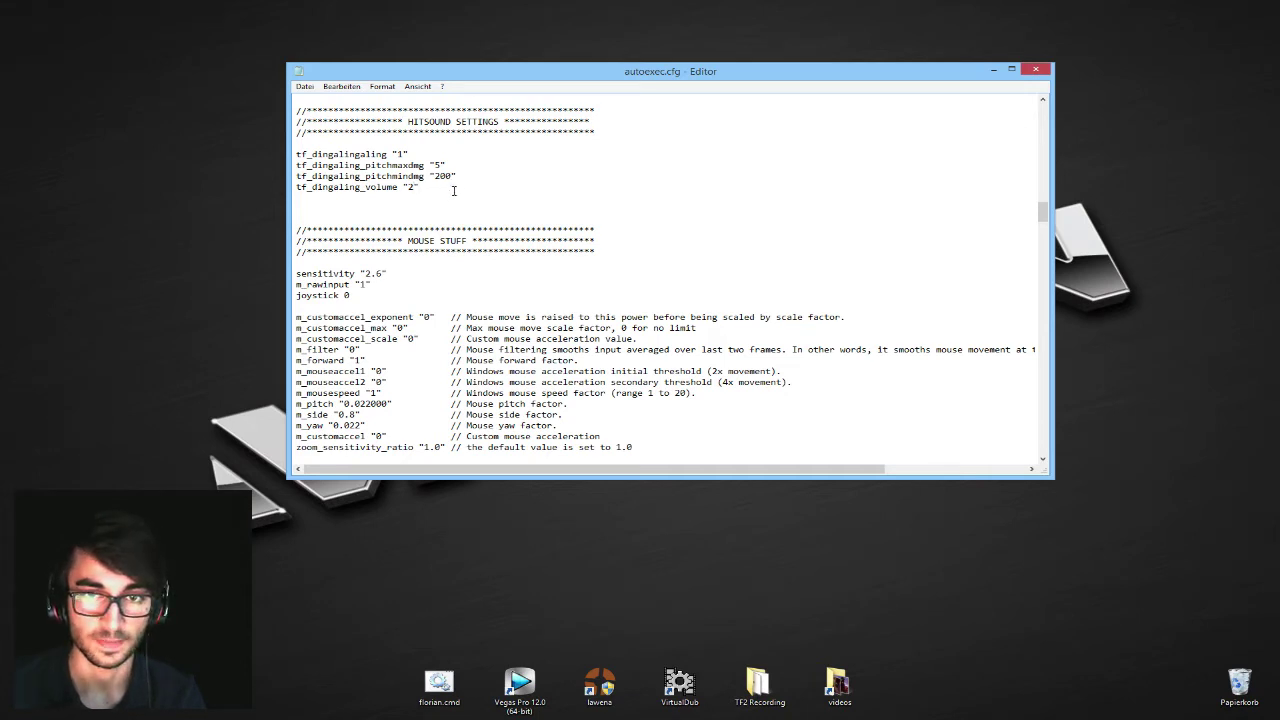
# - Examine the sensitivity and m_rawinput values in the MOUSE STUFF section
pyautogui.scroll(-4, 453, 190)
pyautogui.moveTo(388, 144); pyautogui.dragTo(295, 146)
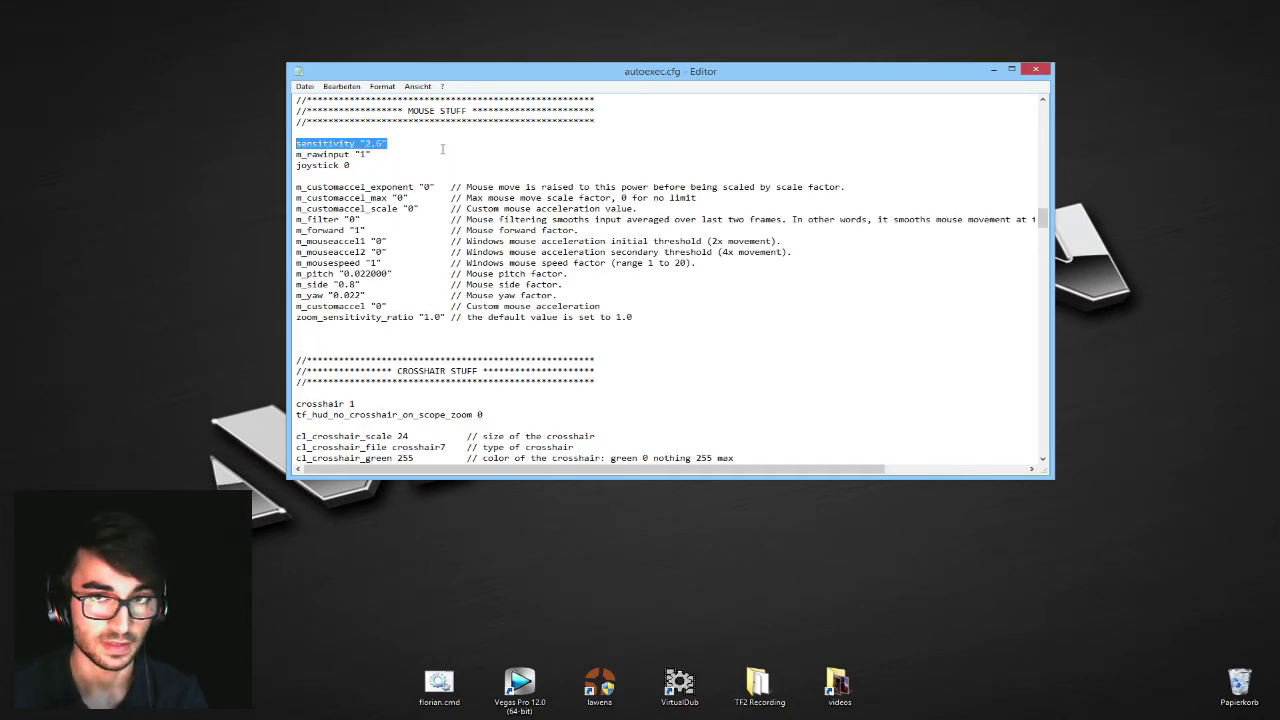
pyautogui.click(309, 152)
pyautogui.doubleClick(363, 154)
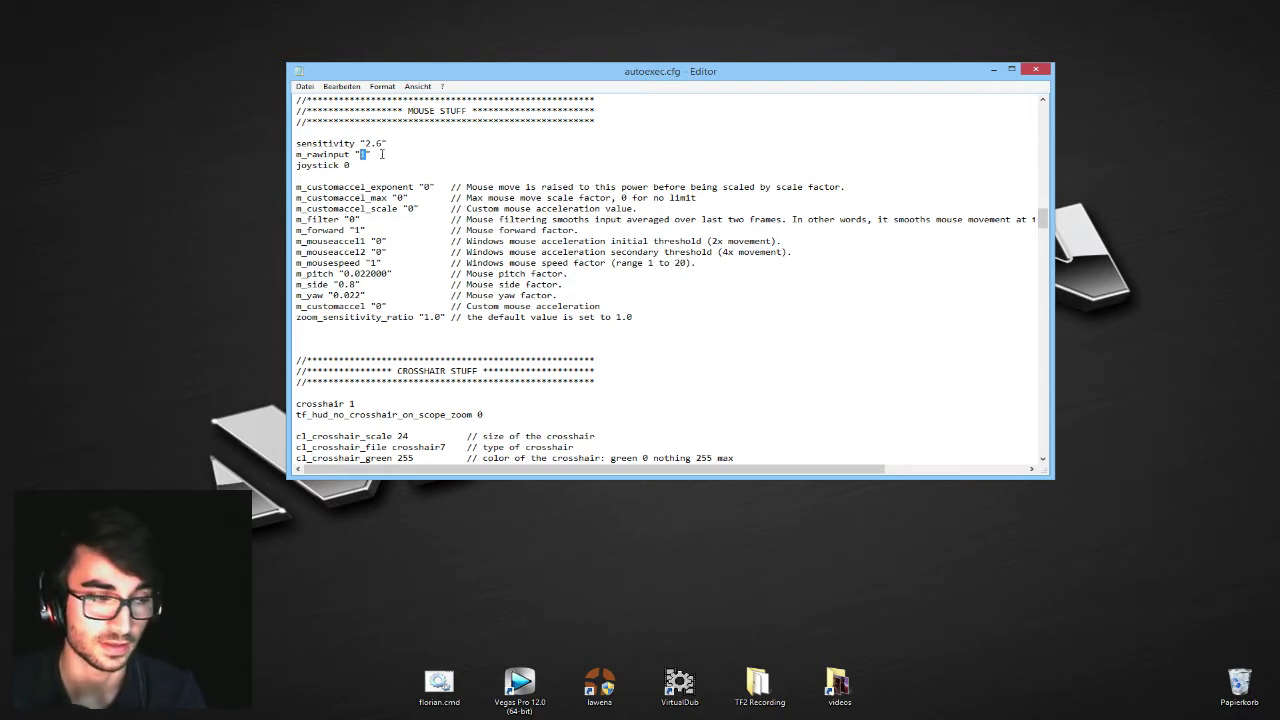
pyautogui.click(393, 180)
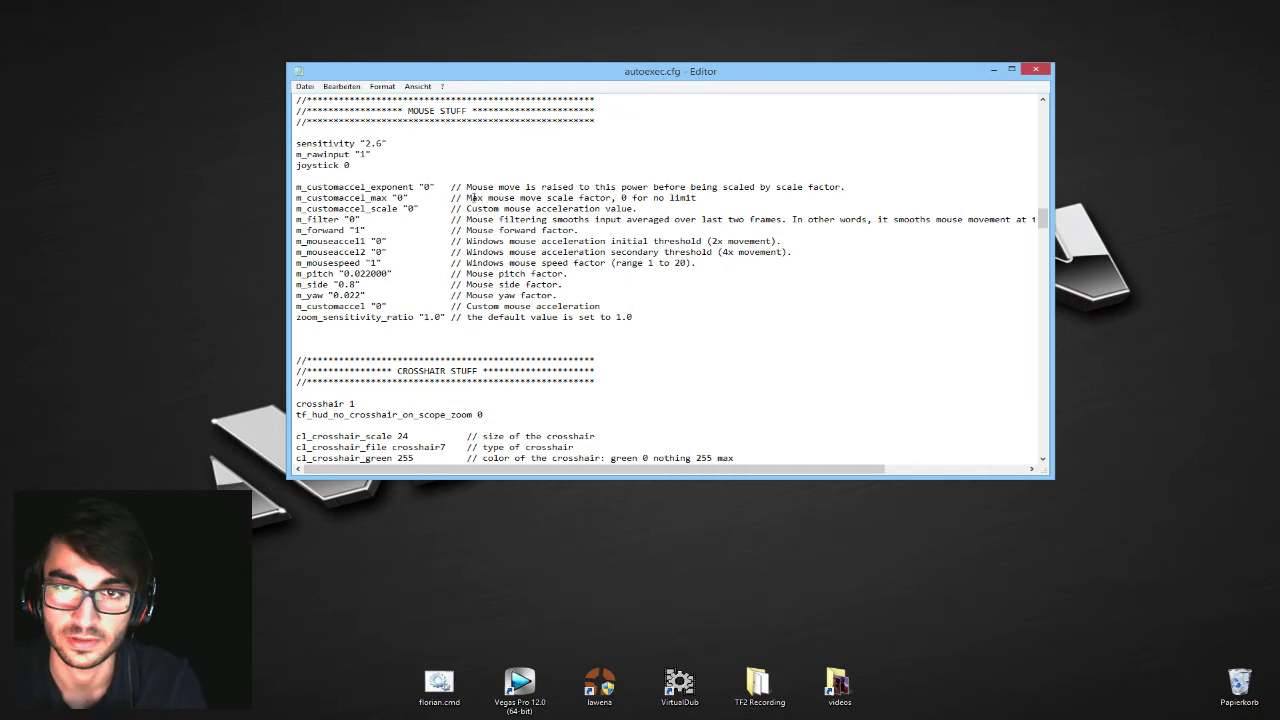
# - Examine the explanatory comment beside m_customaccel_exponent in the mouse acceleration block
pyautogui.moveTo(469, 186); pyautogui.dragTo(929, 182)
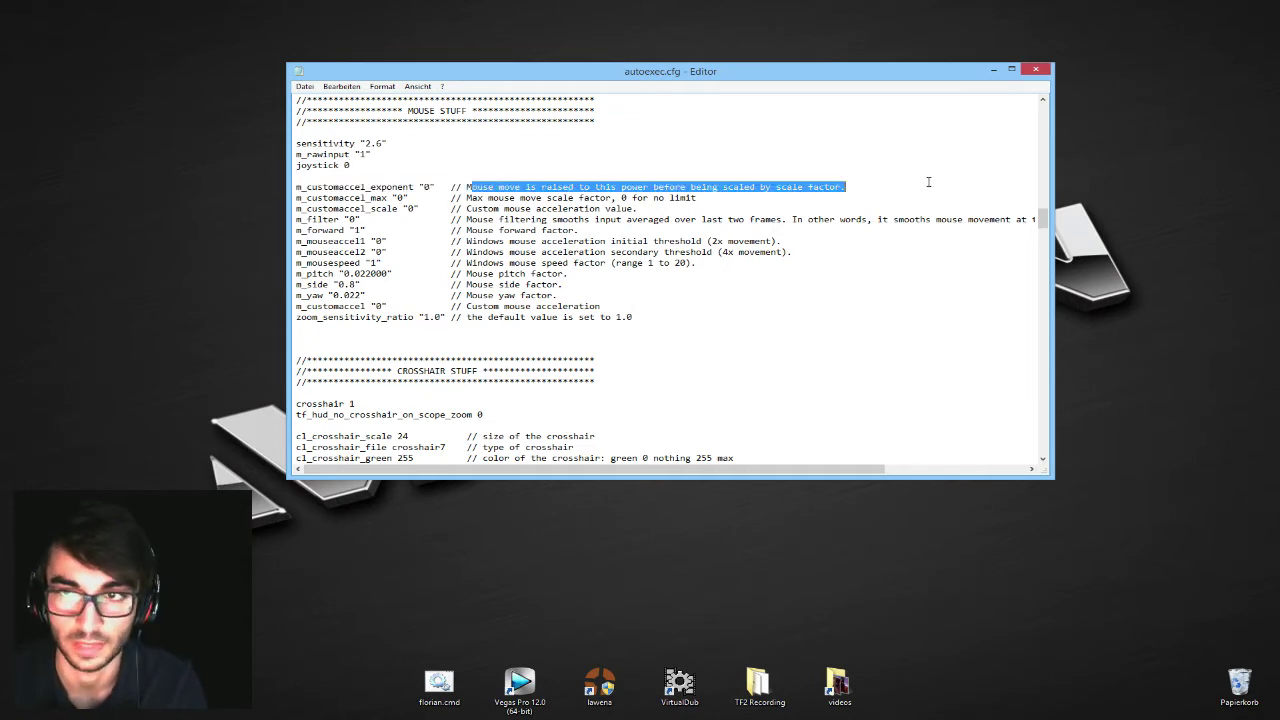
pyautogui.click(929, 186)
pyautogui.click(457, 187)
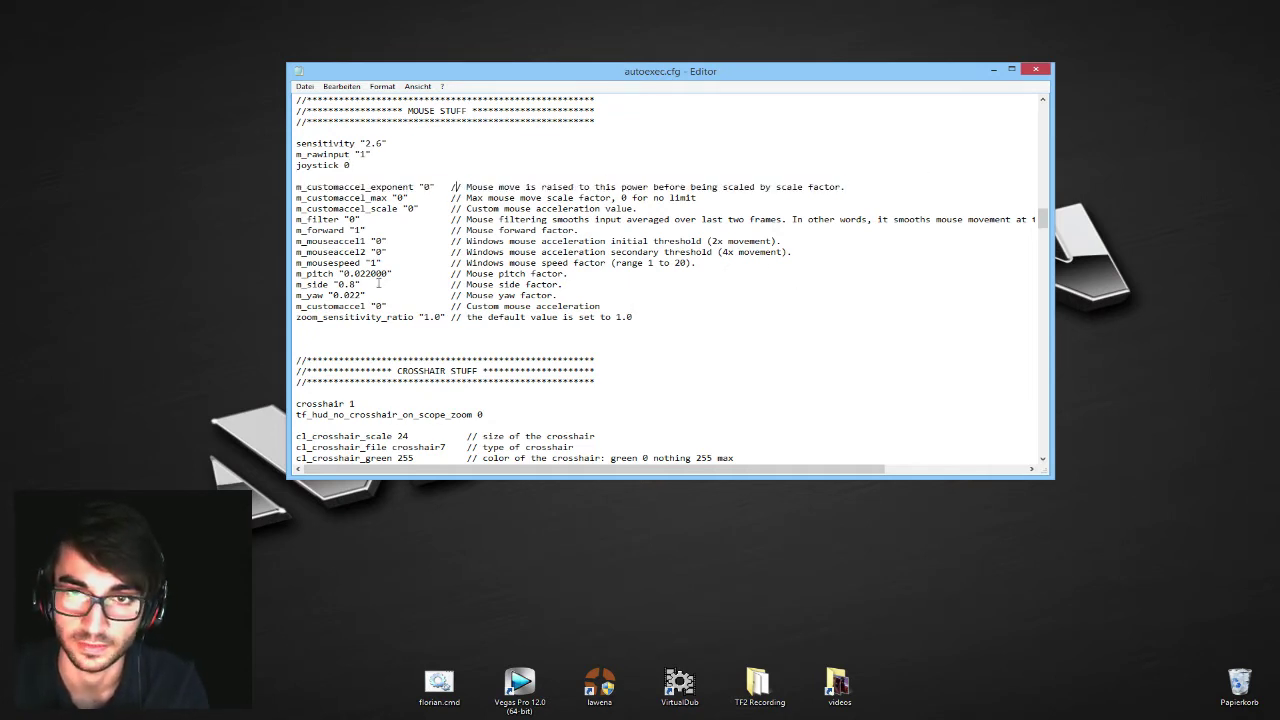
# - Examine the tf_hud_no_crosshair_on_scope_zoom line in the CROSSHAIR STUFF section
pyautogui.scroll(-7, 443, 204)
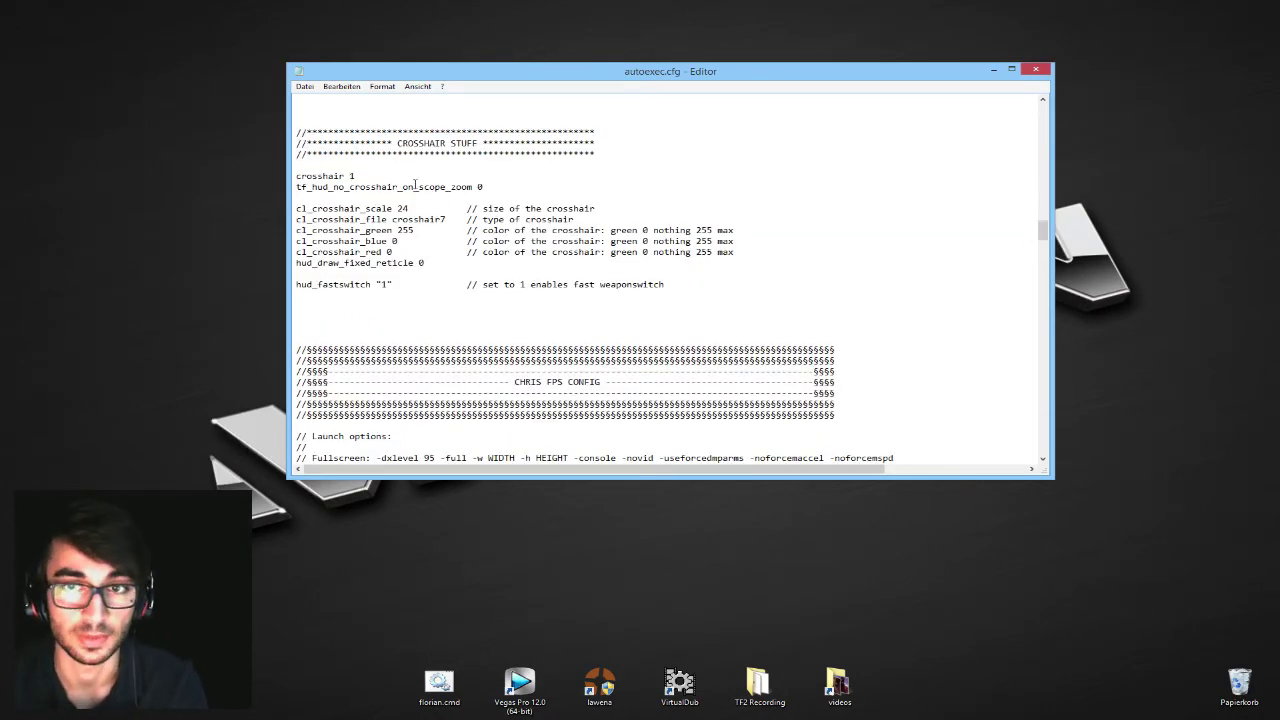
pyautogui.moveTo(299, 187); pyautogui.dragTo(495, 187)
pyautogui.click(497, 186)
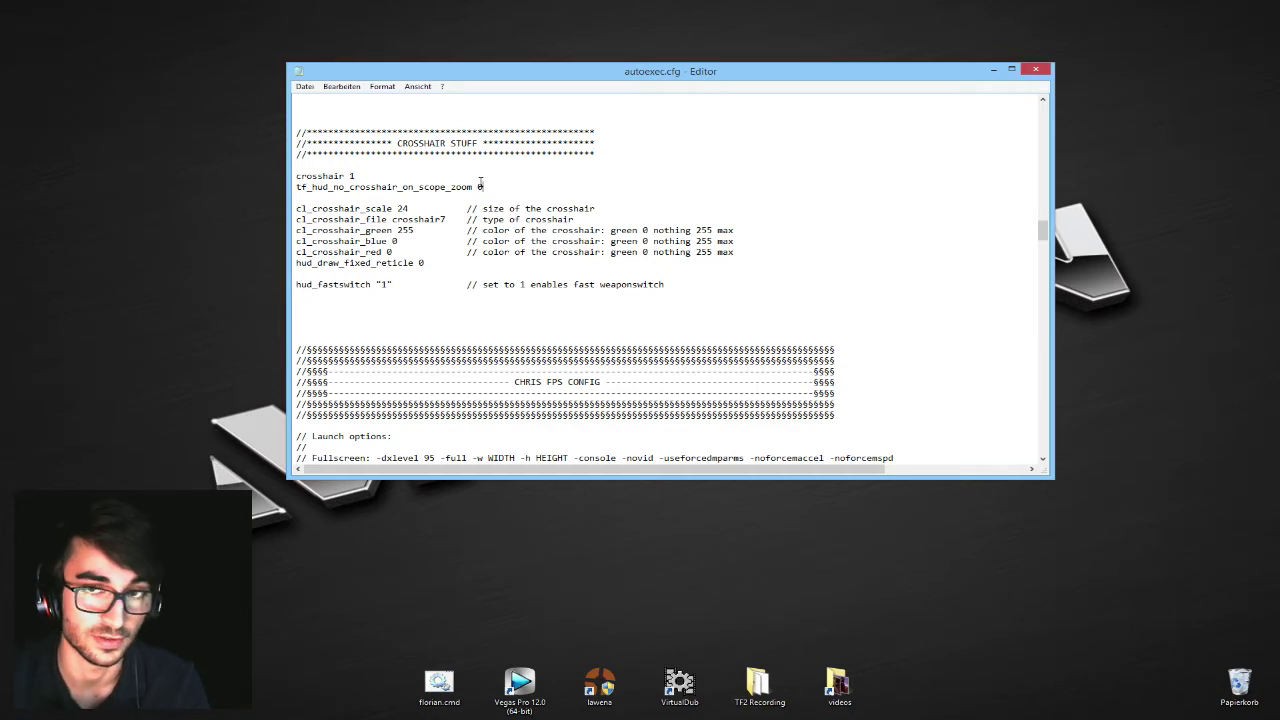
# - Examine the block of cl_crosshair lines, focusing on the cl_crosshair_scale size and the cl_crosshair_file type
pyautogui.moveTo(480, 181); pyautogui.dragTo(800, 251)
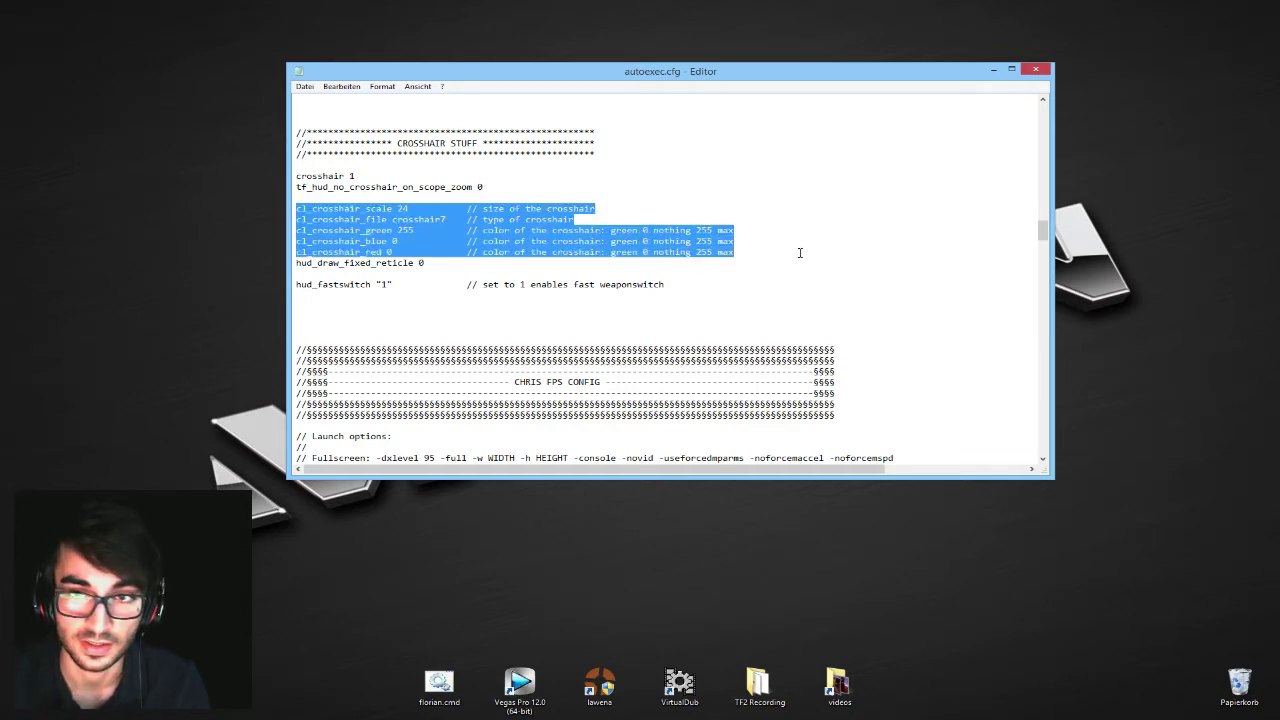
pyautogui.click(797, 251)
pyautogui.moveTo(302, 208); pyautogui.dragTo(398, 208)
pyautogui.click(422, 208)
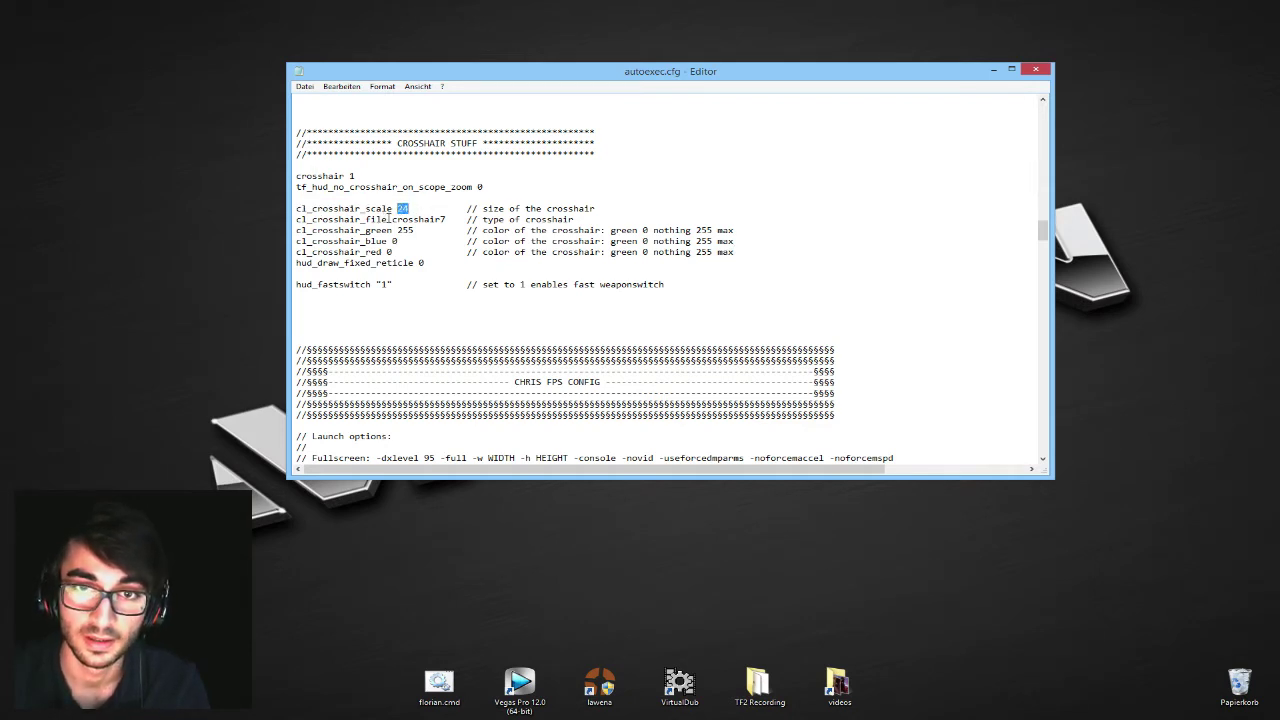
pyautogui.moveTo(393, 219); pyautogui.dragTo(445, 219)
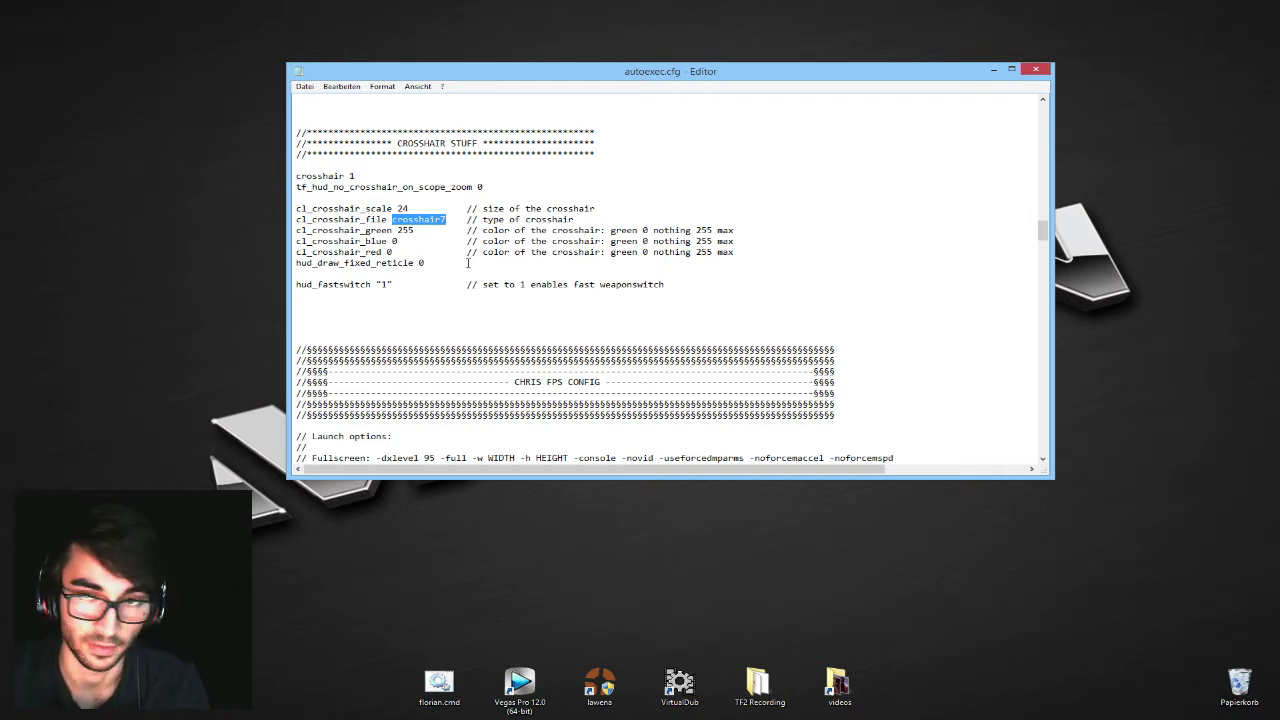
# - Examine the green, blue and red crosshair colour values
pyautogui.moveTo(366, 230); pyautogui.dragTo(424, 231)
pyautogui.click(408, 249)
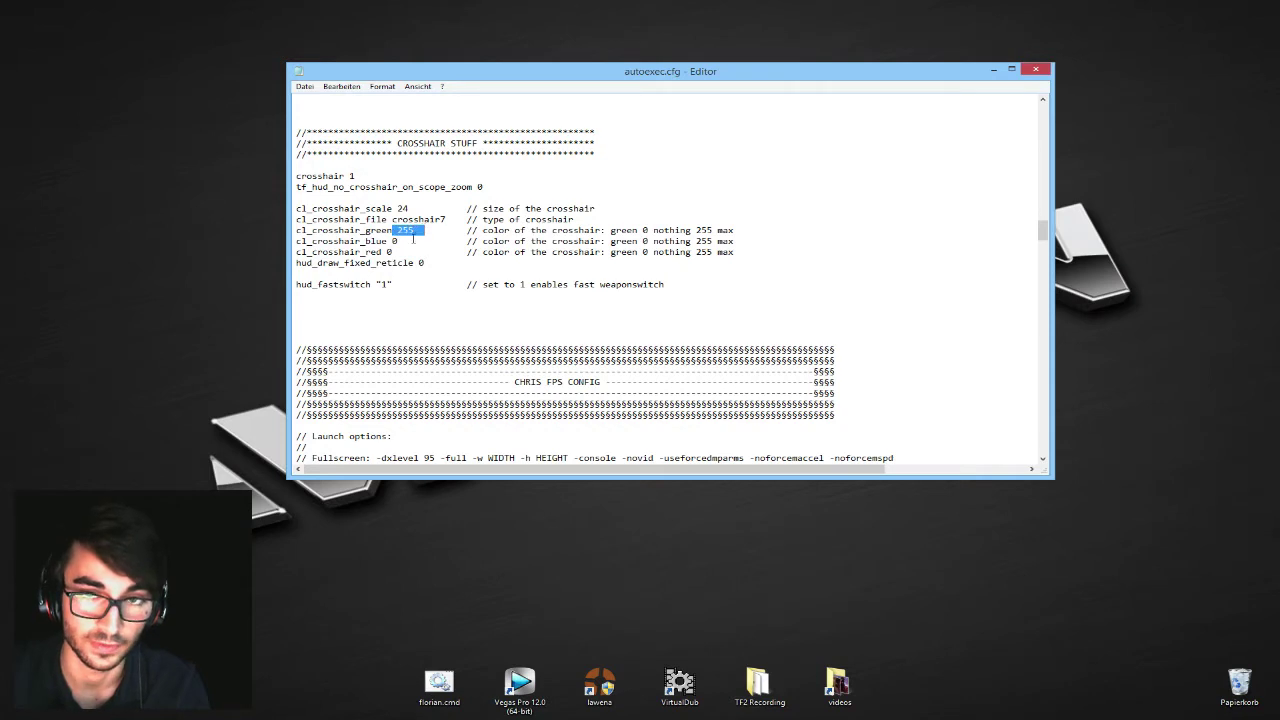
pyautogui.click(411, 240)
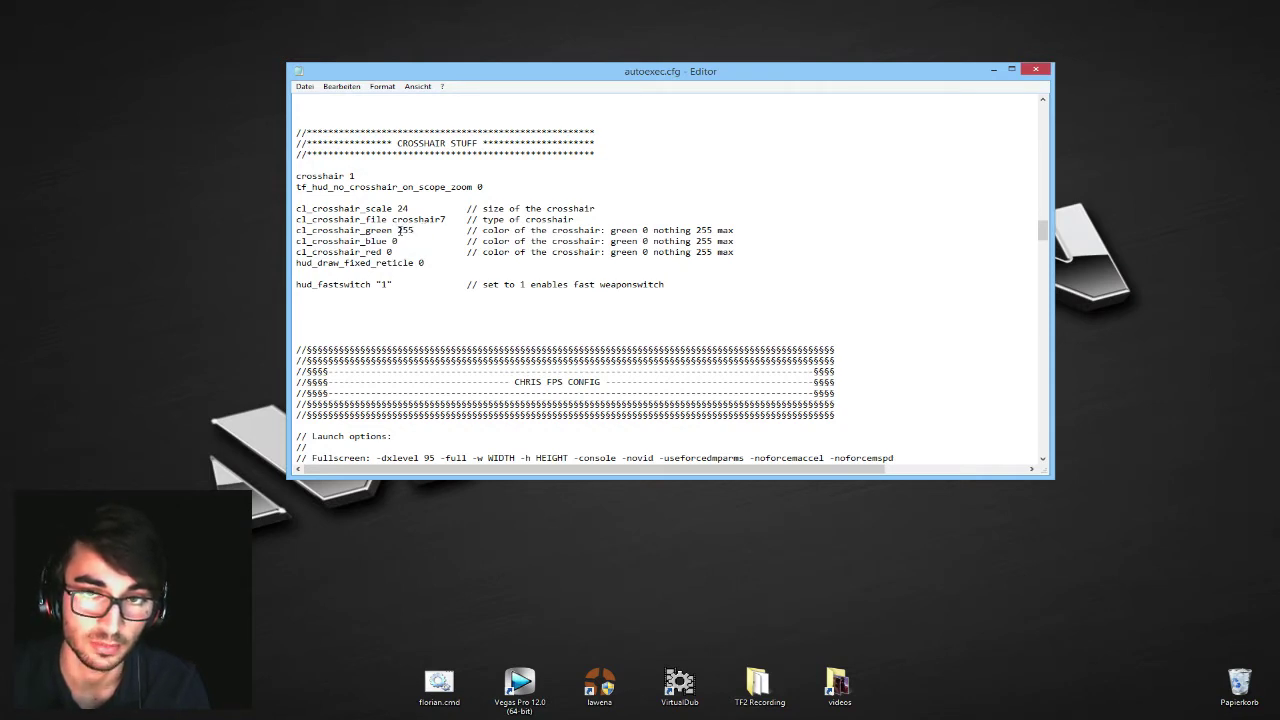
pyautogui.moveTo(397, 230)
pyautogui.mouseDown()
pyautogui.moveTo(413, 231)
pyautogui.moveTo(400, 252)
pyautogui.mouseUp()
pyautogui.click(410, 241)
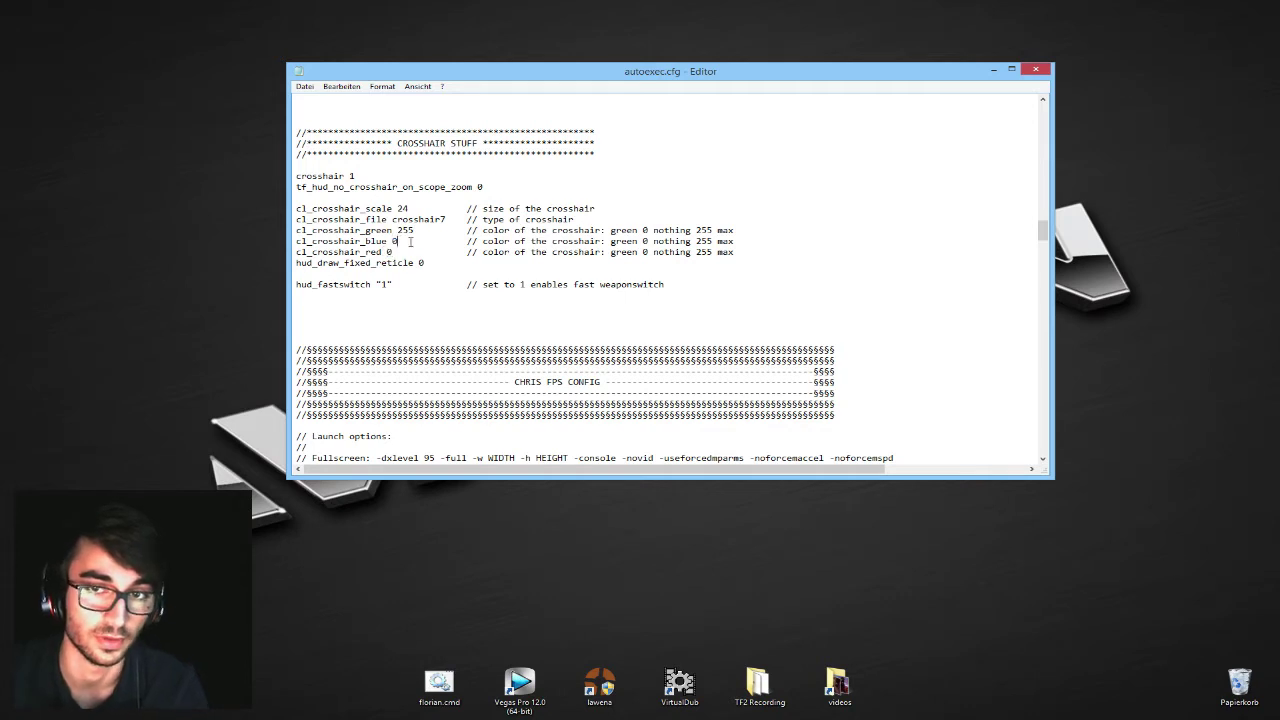
# - Examine the hud_fastswitch setting below the crosshair lines
pyautogui.click(399, 284)
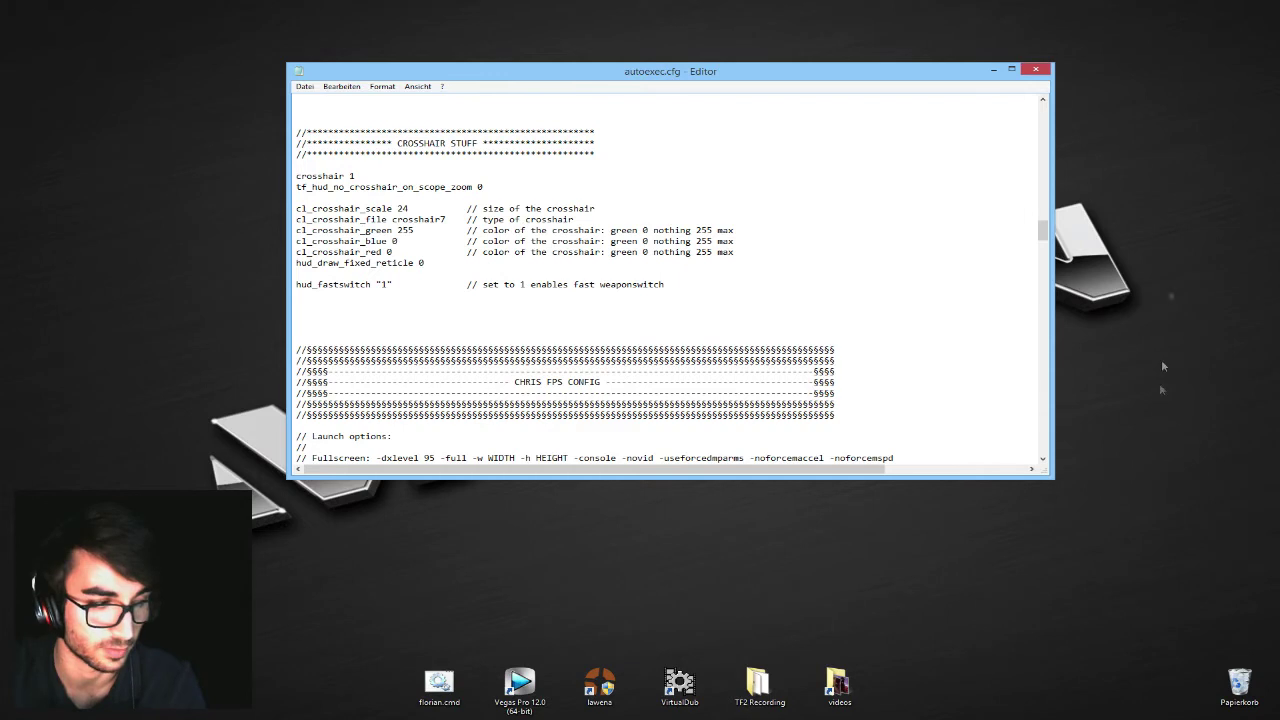
pyautogui.moveTo(366, 285); pyautogui.dragTo(328, 285)
pyautogui.click(426, 286)
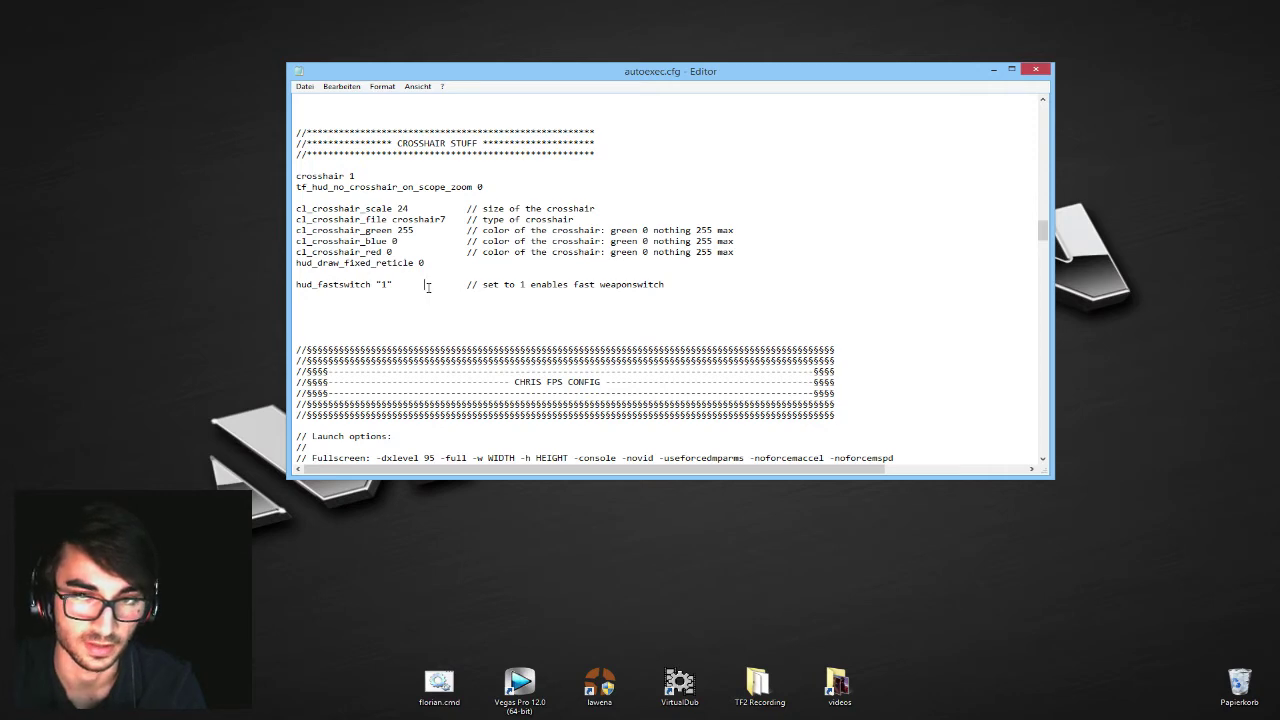
# - Examine the CHRIS FPS CONFIG banner and skim the launch options, FPS cap and net settings notes beneath it
pyautogui.scroll(-7, 430, 287)
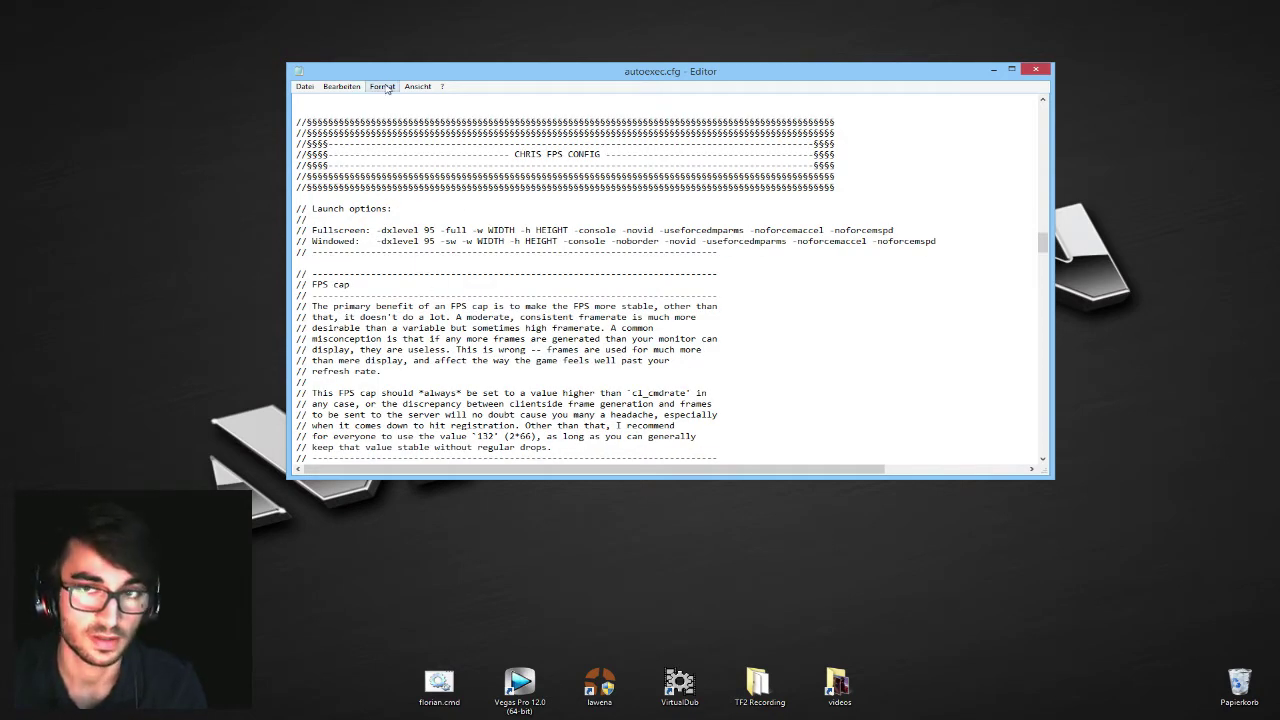
pyautogui.moveTo(299, 121); pyautogui.dragTo(924, 188)
pyautogui.click(924, 188)
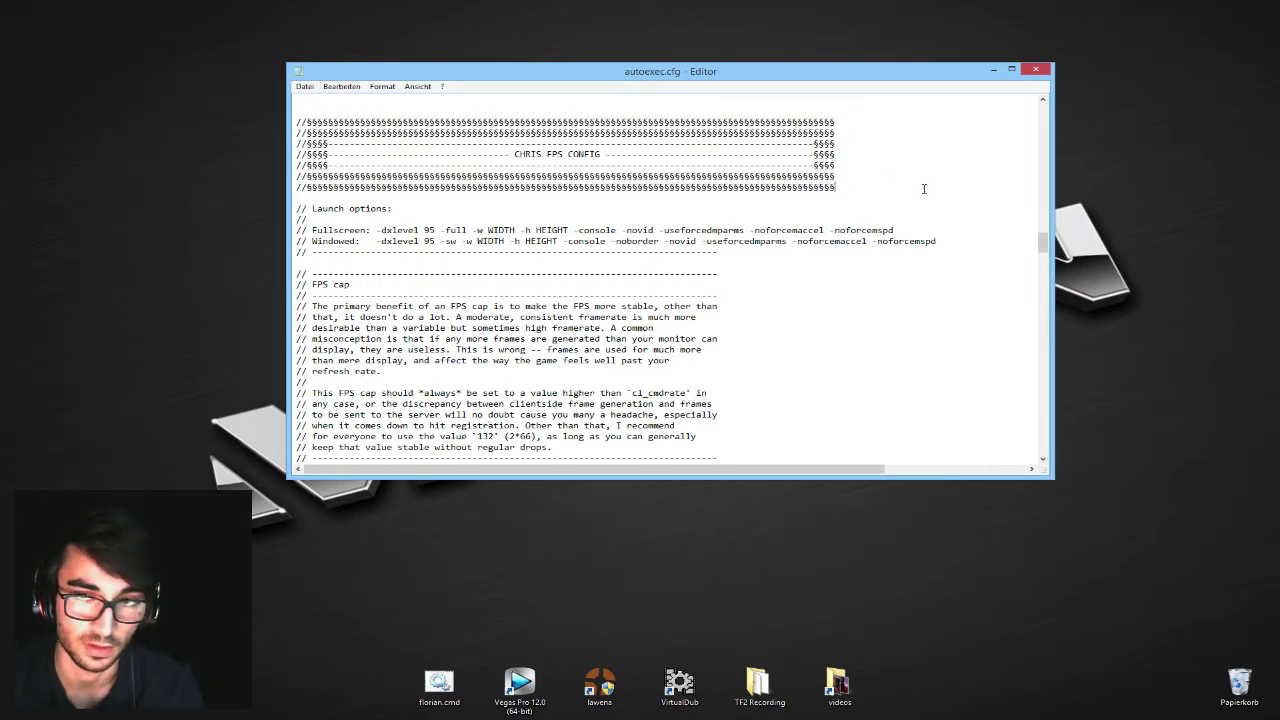
pyautogui.scroll(-6, 381, 183)
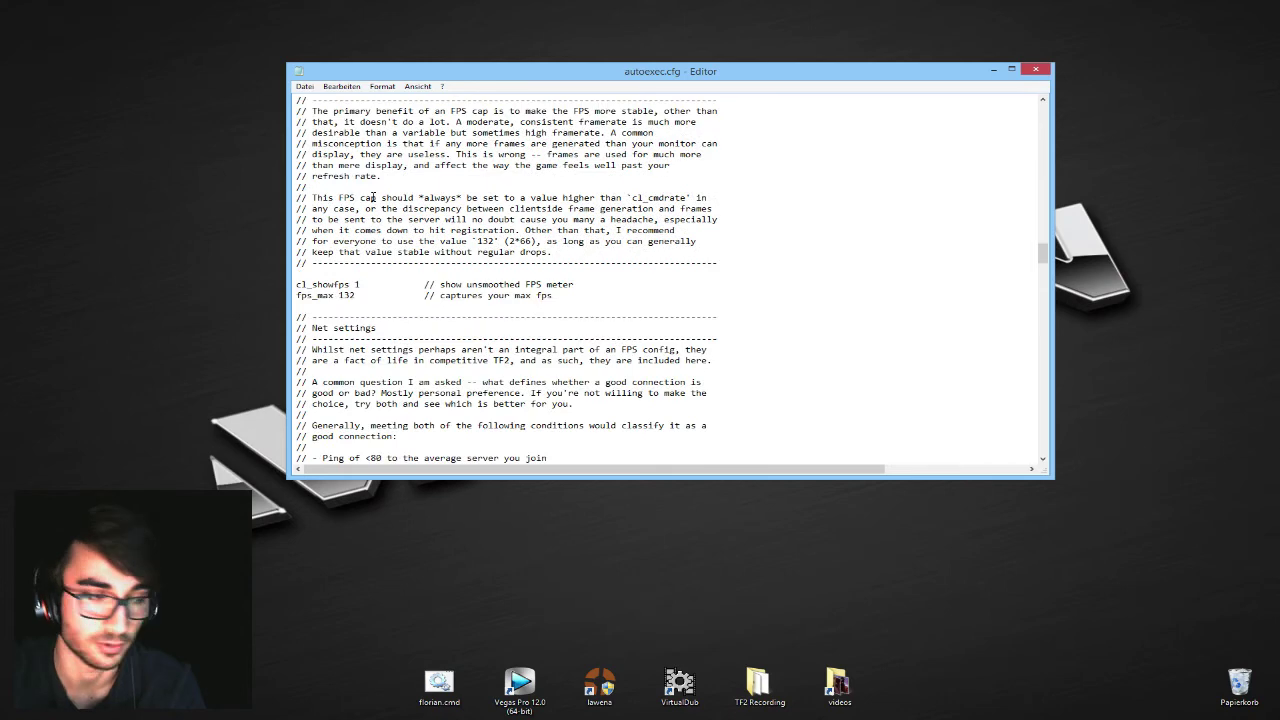
pyautogui.scroll(-1, 376, 197)
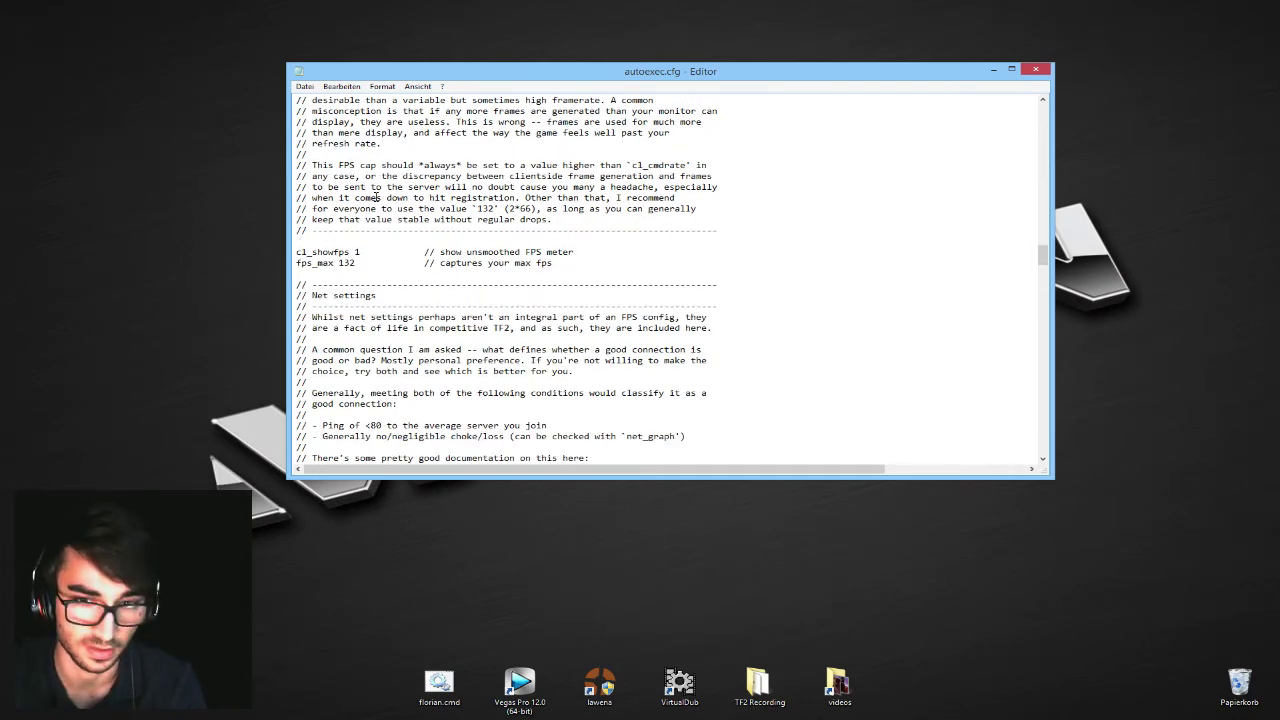
pyautogui.scroll(7, 376, 197)
pyautogui.moveTo(488, 154); pyautogui.dragTo(614, 154)
pyautogui.click(614, 152)
# - Review the FPS cap explanation together with the cl_showfps and fps_max settings
pyautogui.scroll(-3, 617, 150)
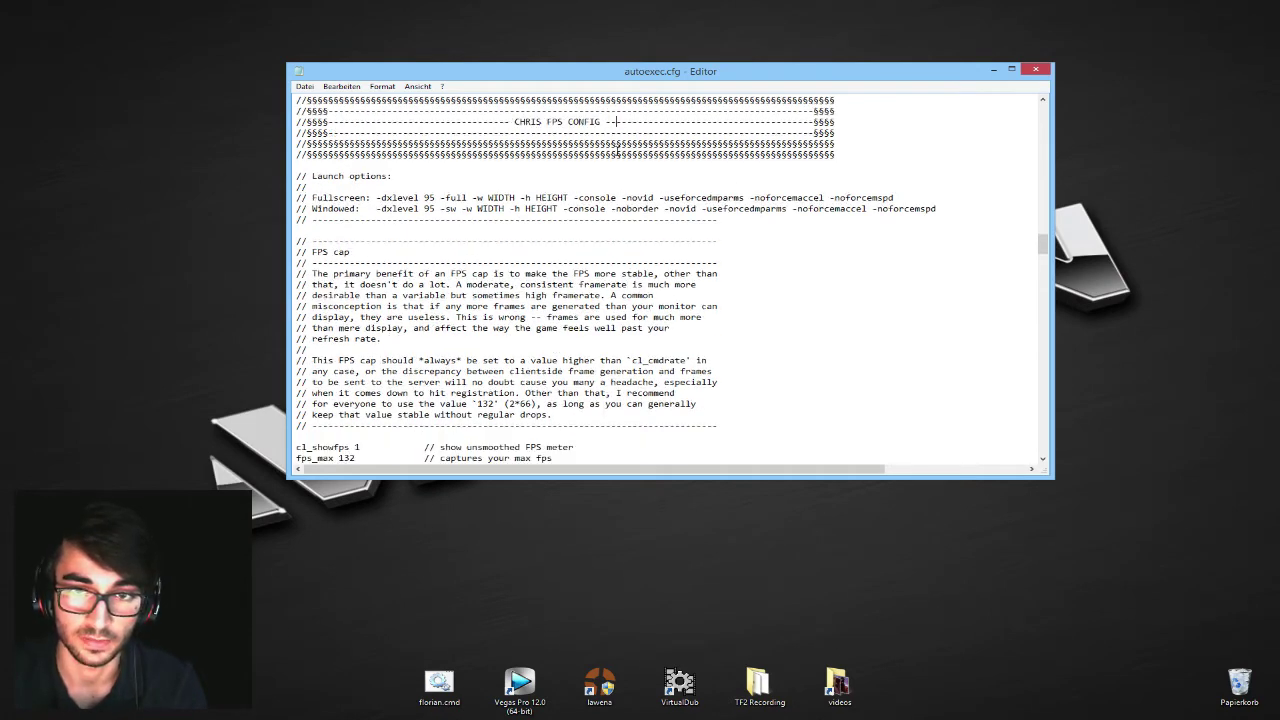
pyautogui.scroll(-1, 688, 282)
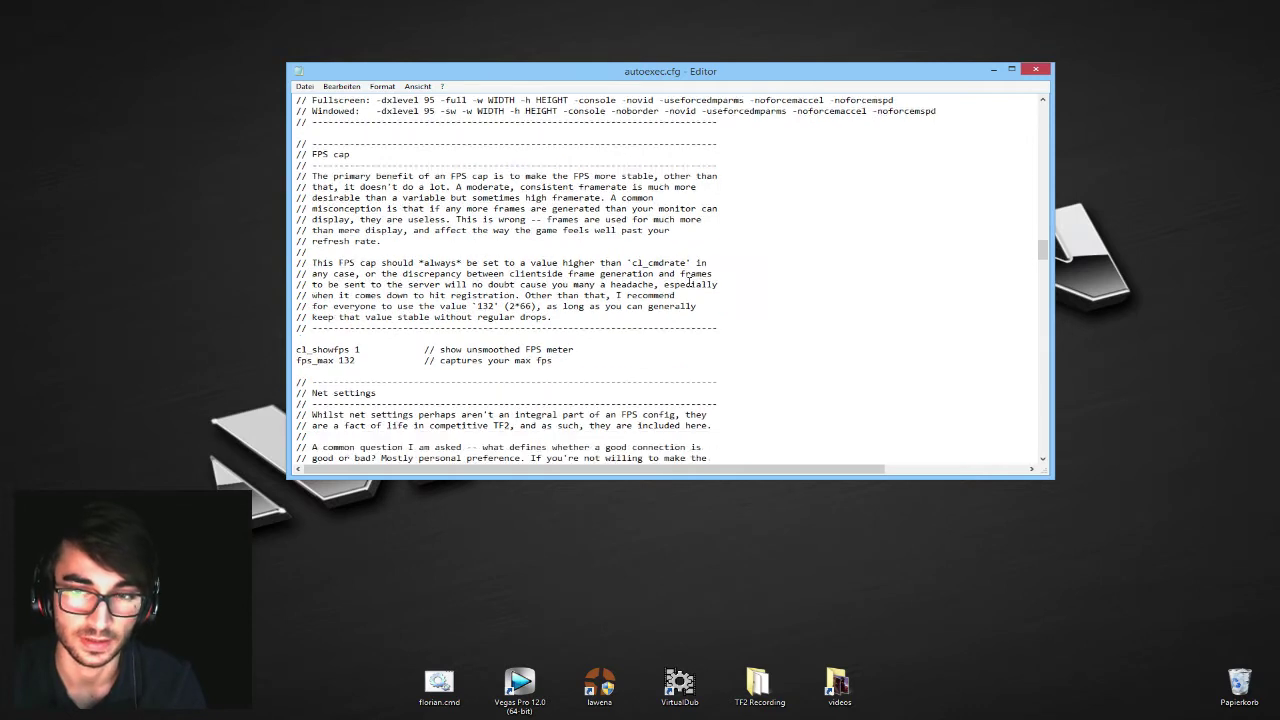
pyautogui.scroll(-1, 688, 282)
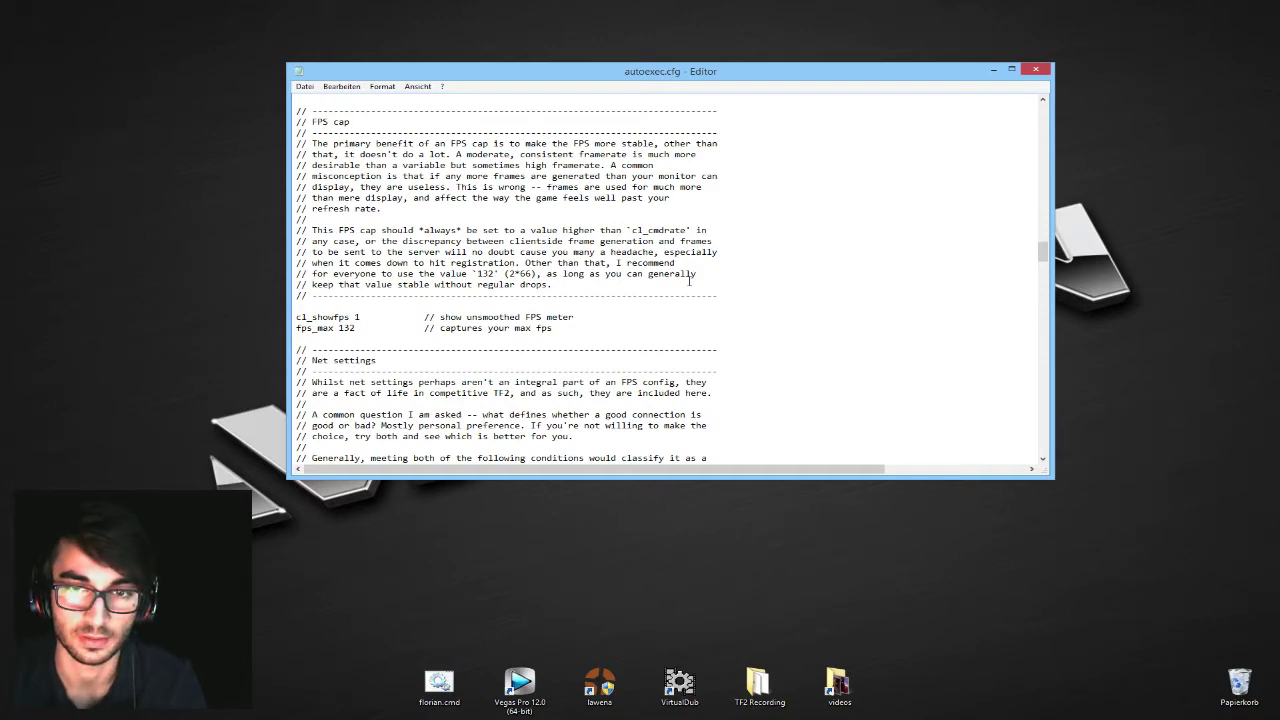
# - Examine the cl_showfps line that turns on the FPS meter under the FPS cap notes
pyautogui.scroll(-2, 688, 282)
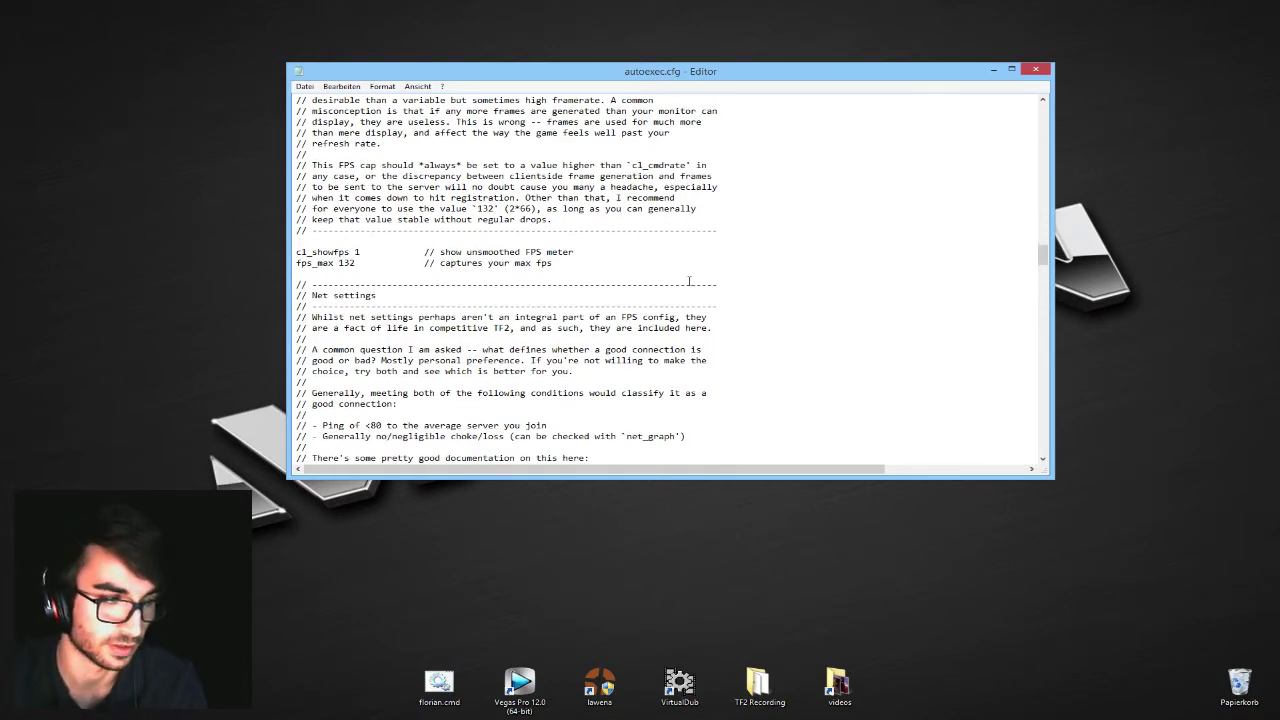
pyautogui.scroll(2, 688, 282)
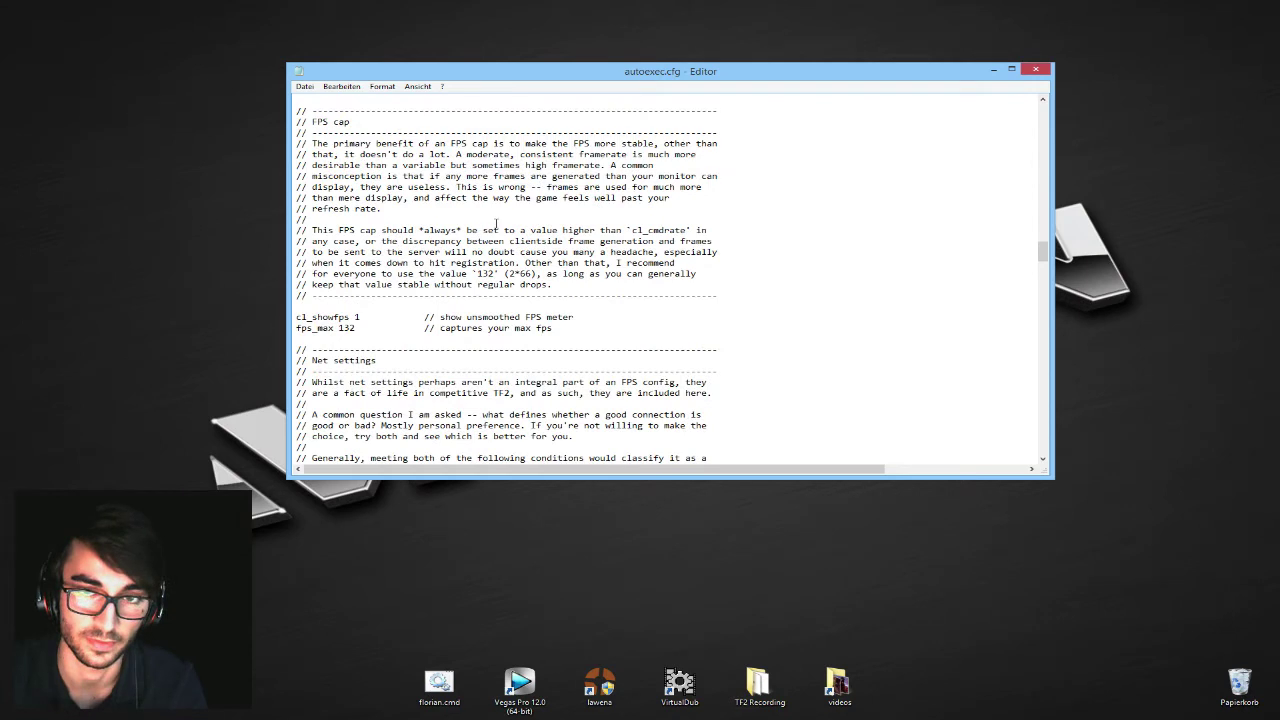
pyautogui.moveTo(580, 330); pyautogui.dragTo(300, 318)
pyautogui.click(295, 324)
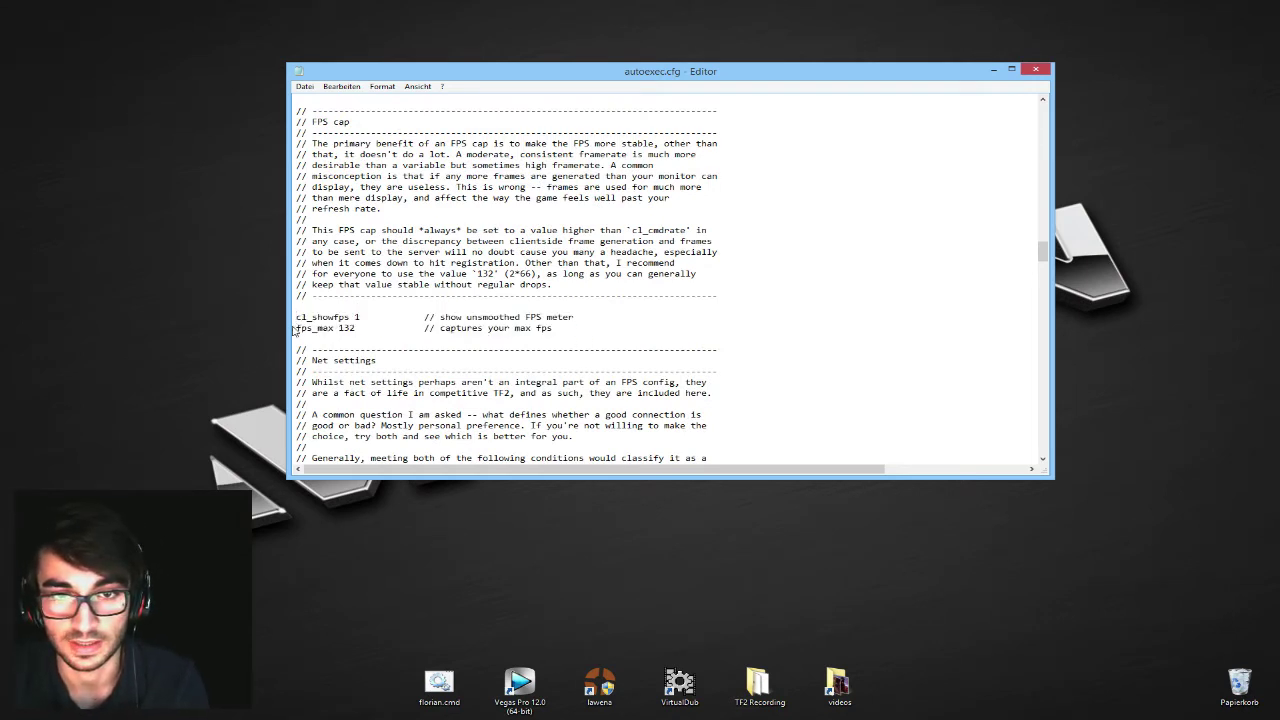
pyautogui.moveTo(297, 317); pyautogui.dragTo(380, 317)
pyautogui.click(379, 317)
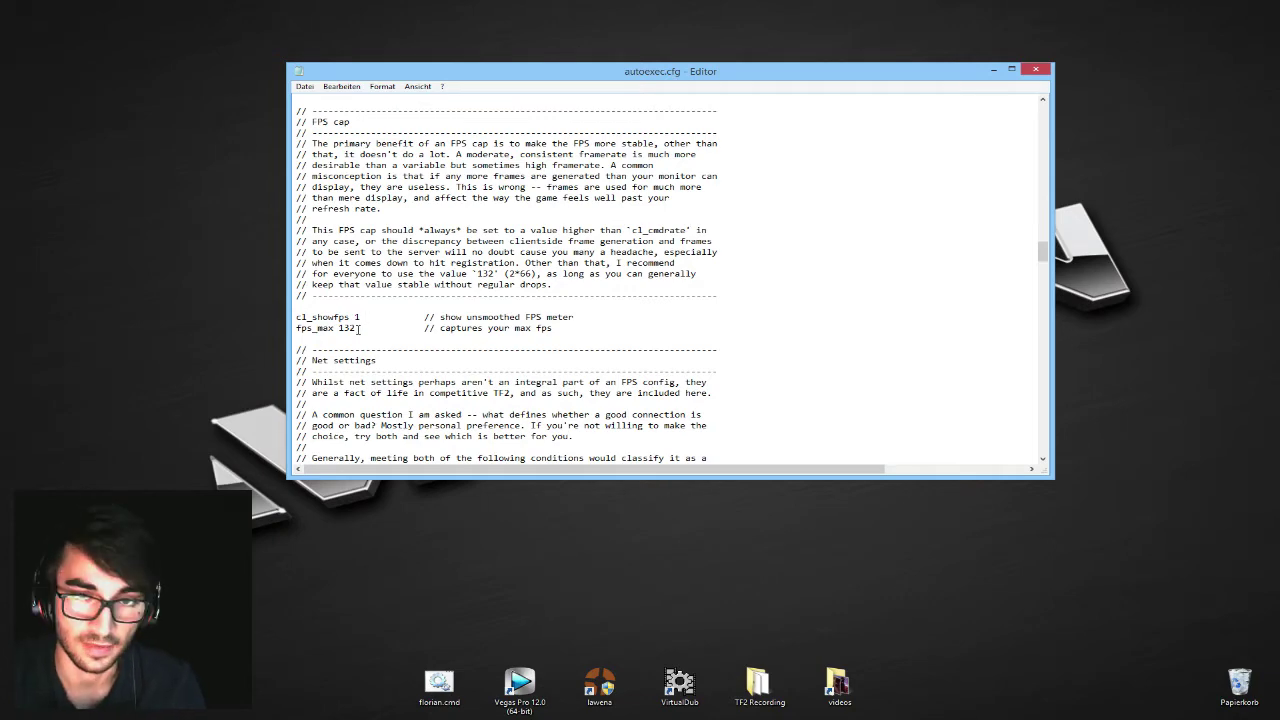
# - Examine the fps_max value and the FPS cap explanation above it
pyautogui.moveTo(362, 328); pyautogui.dragTo(296, 328)
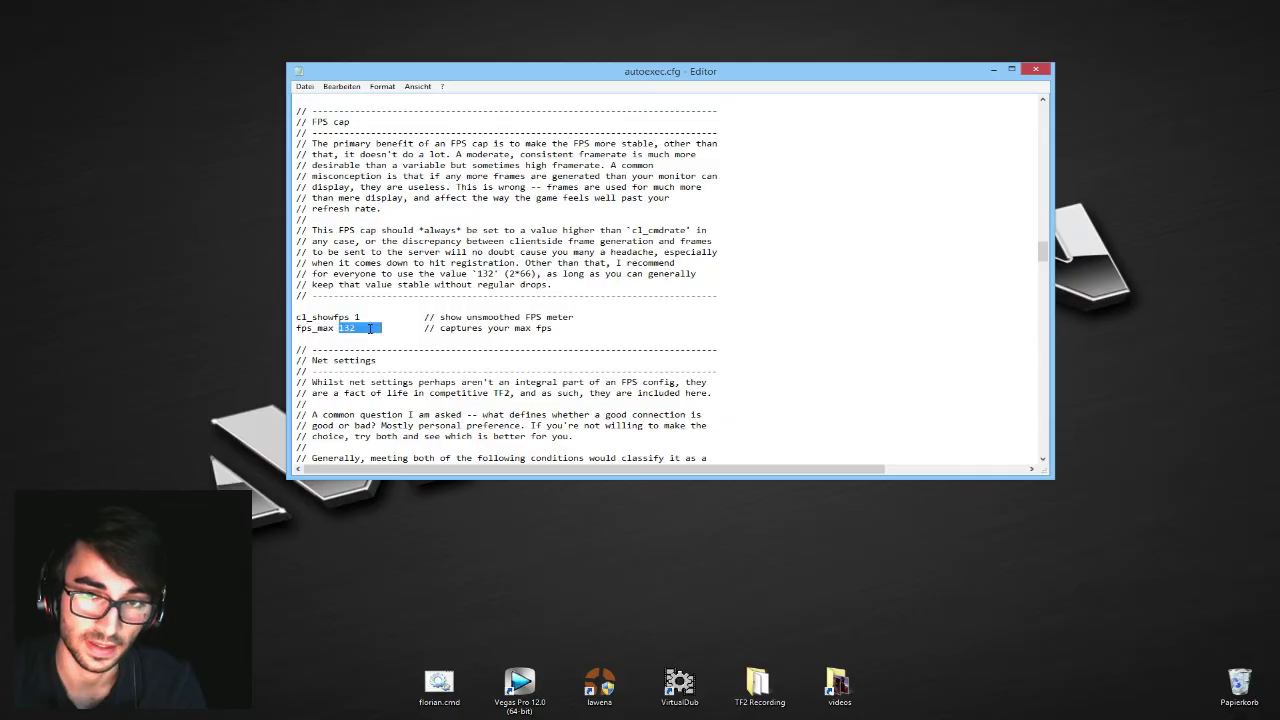
pyautogui.moveTo(382, 328); pyautogui.dragTo(356, 328)
pyautogui.click(362, 328)
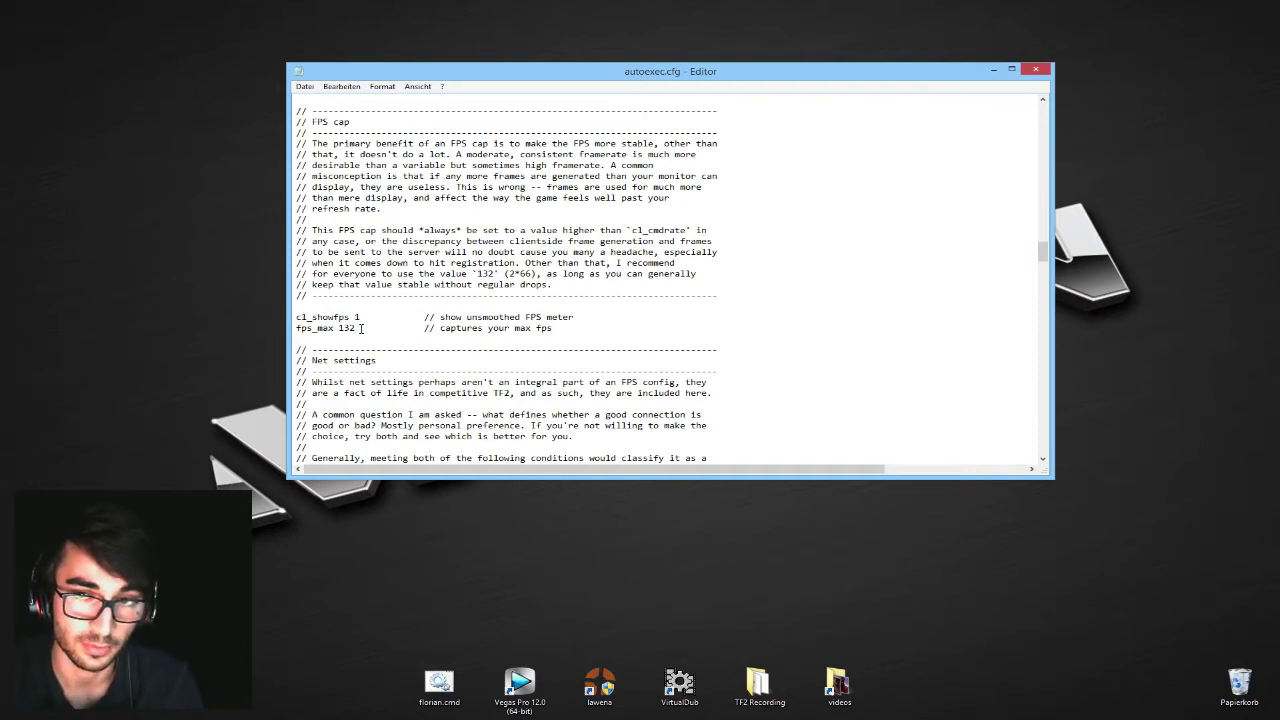
pyautogui.moveTo(357, 328); pyautogui.dragTo(338, 328)
pyautogui.doubleClick(340, 327)
pyautogui.click(356, 326)
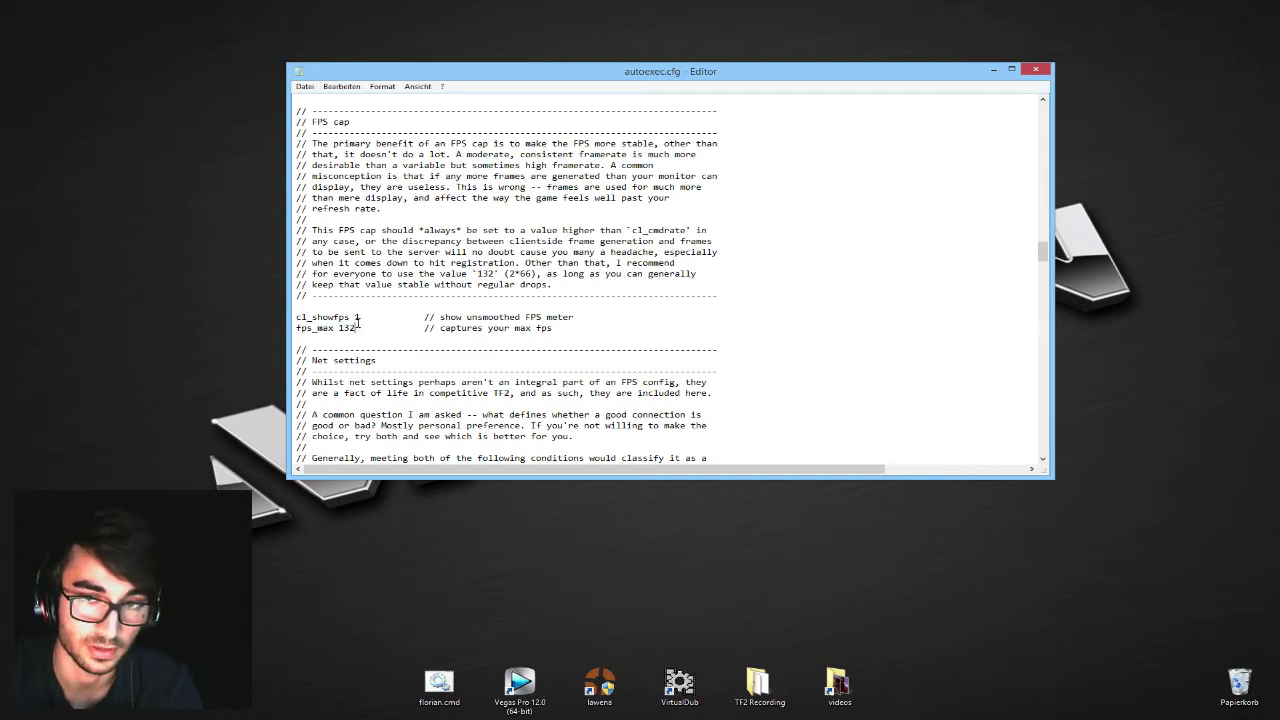
pyautogui.doubleClick(347, 328)
pyautogui.click(351, 328)
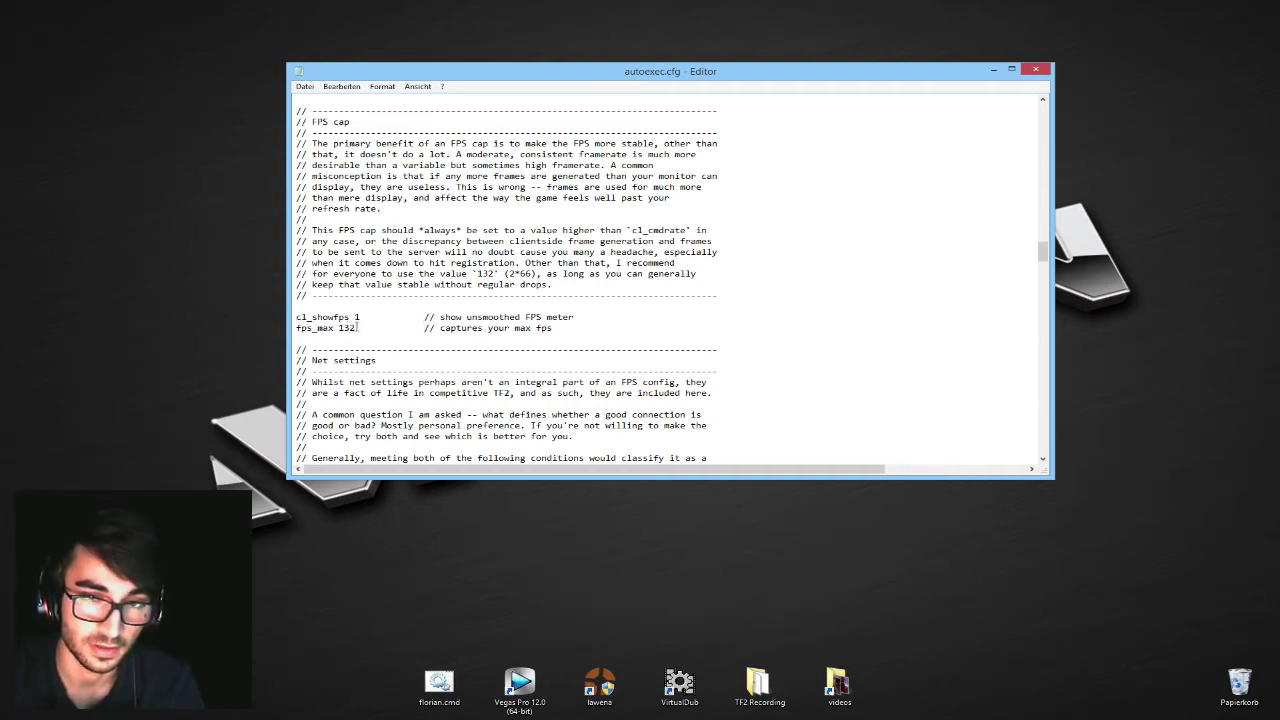
pyautogui.moveTo(357, 328); pyautogui.dragTo(340, 328)
pyautogui.click(341, 328)
pyautogui.click(356, 328)
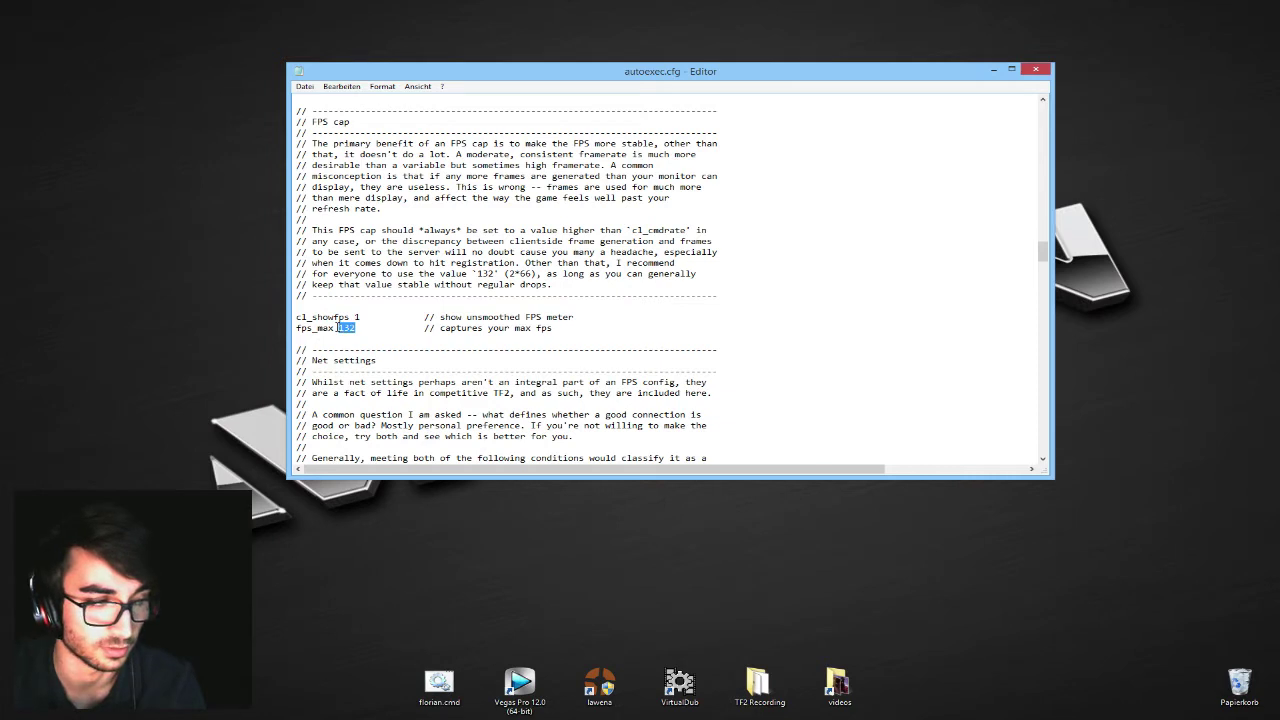
pyautogui.click(338, 328)
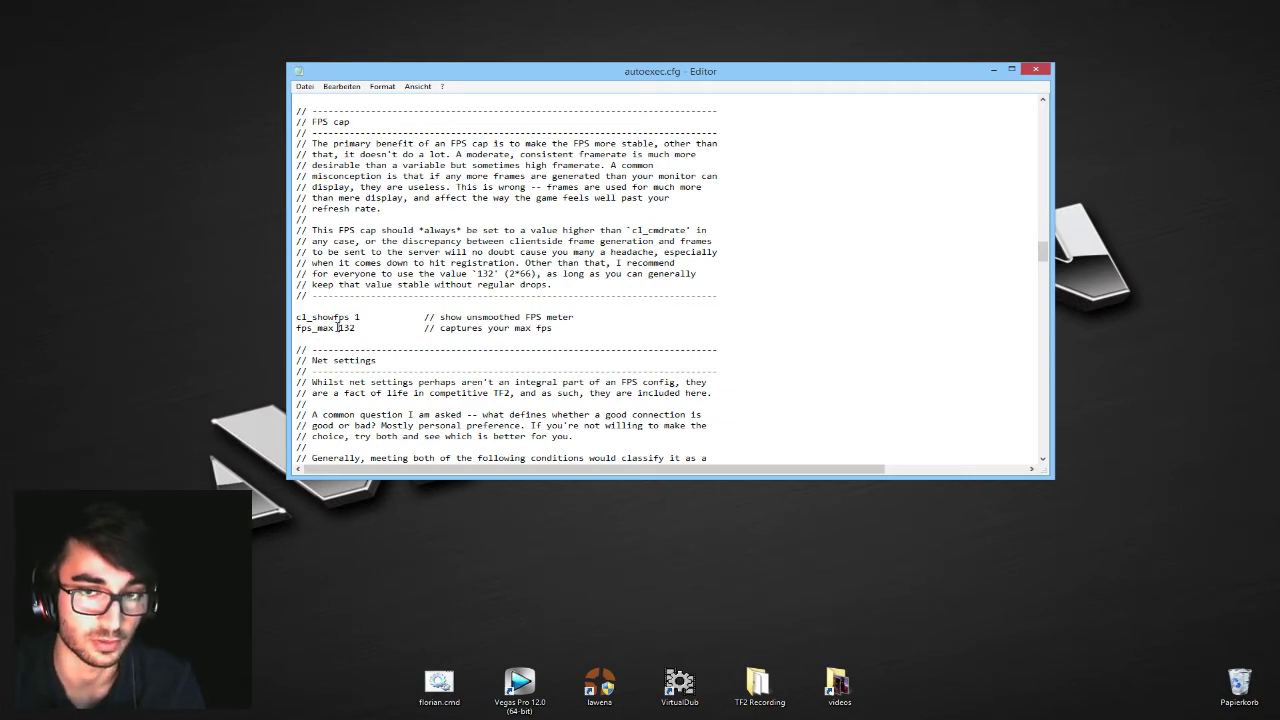
pyautogui.doubleClick(338, 328)
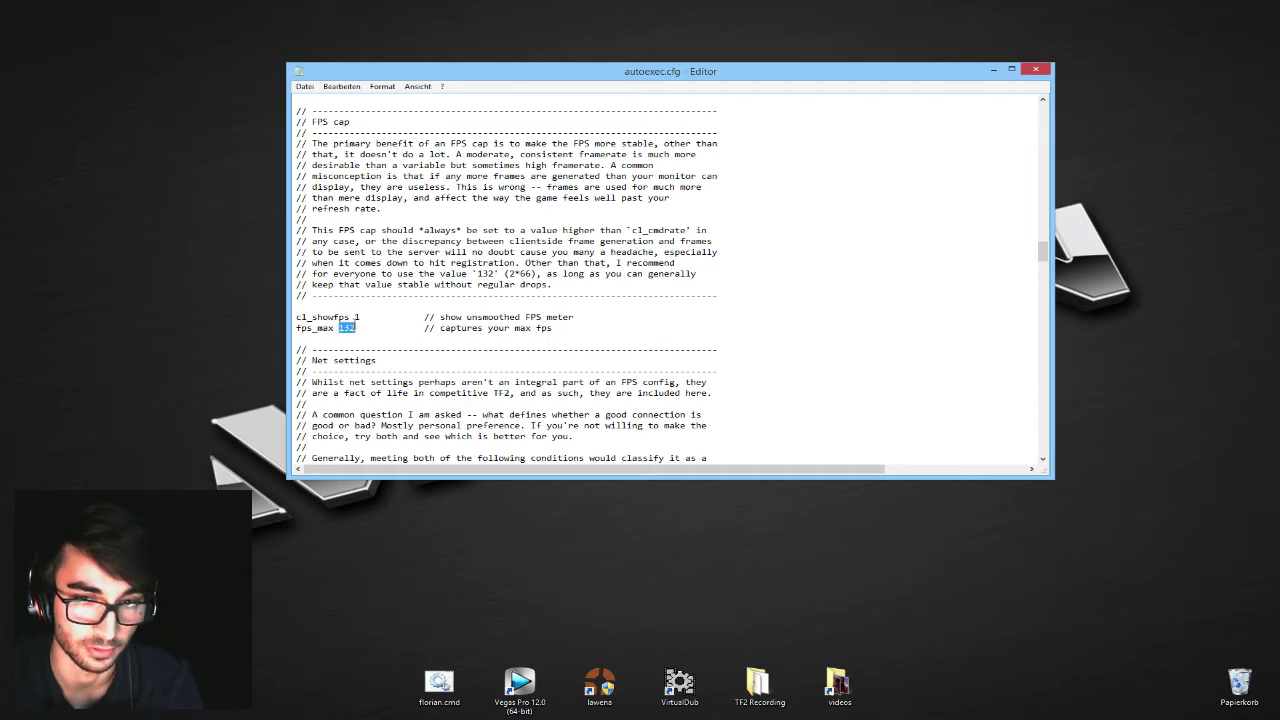
pyautogui.click(356, 328)
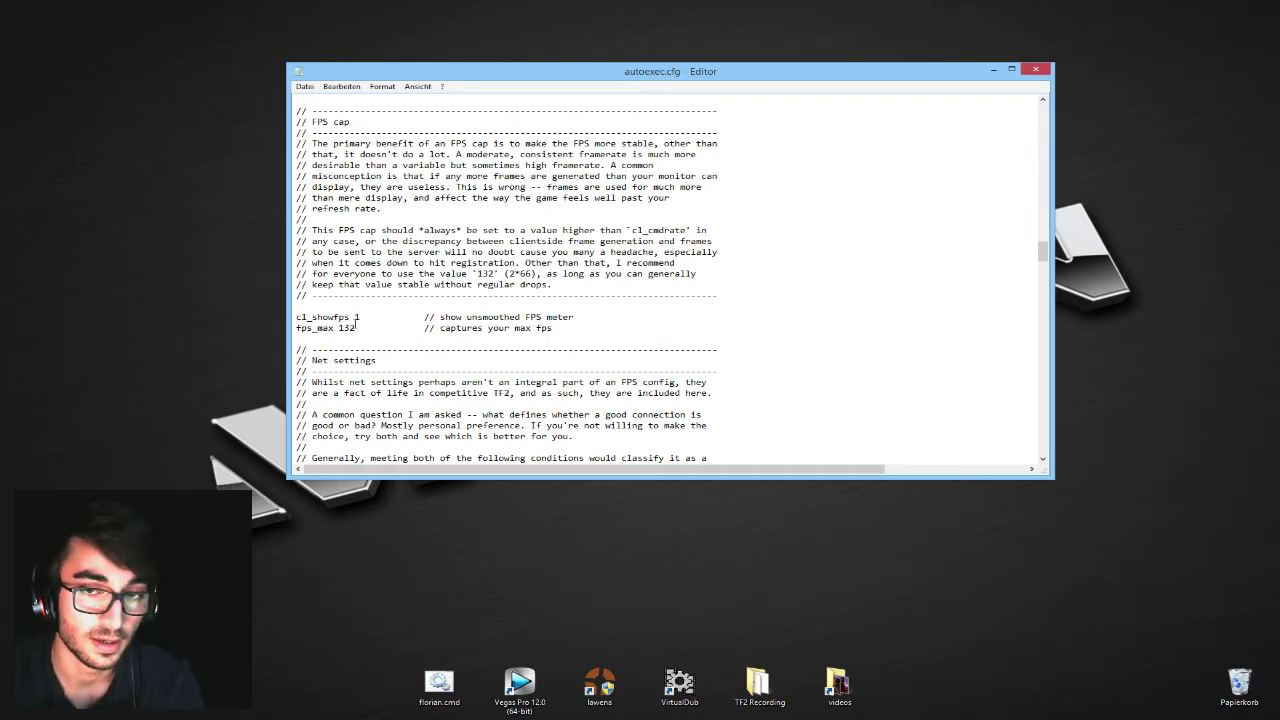
pyautogui.moveTo(356, 324); pyautogui.dragTo(337, 327)
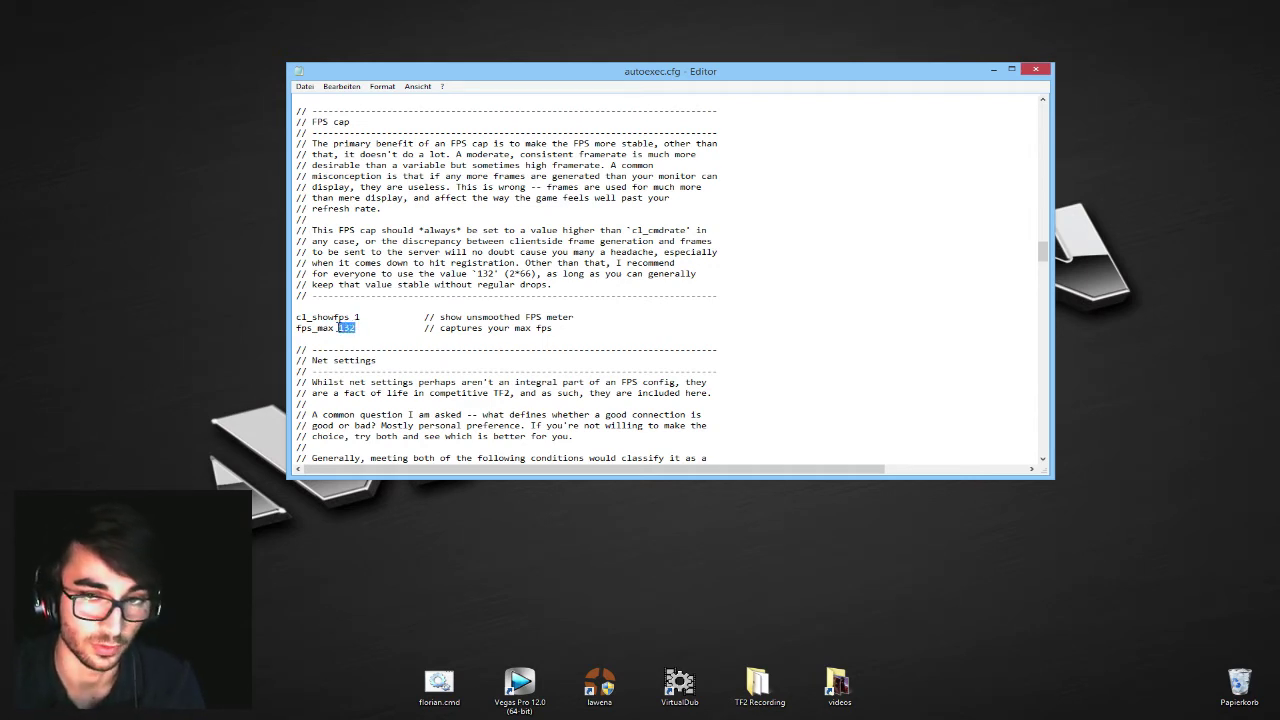
pyautogui.click(342, 328)
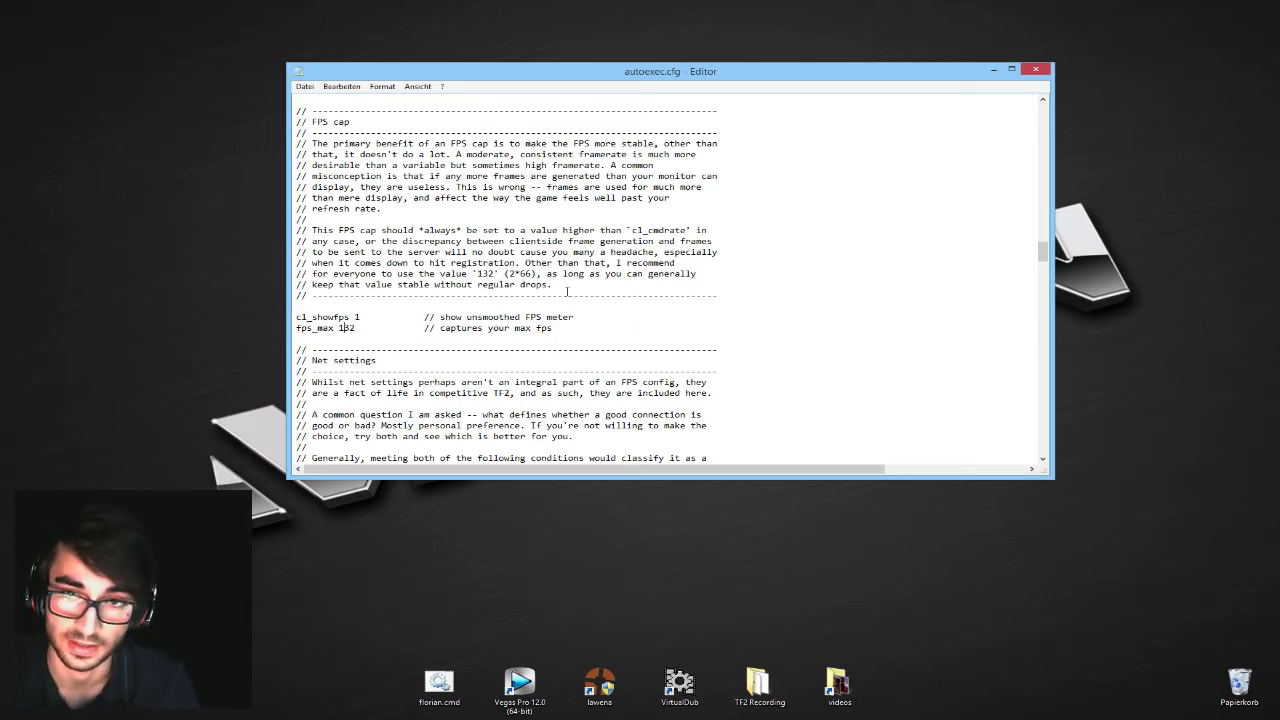
pyautogui.moveTo(560, 286); pyautogui.dragTo(287, 129)
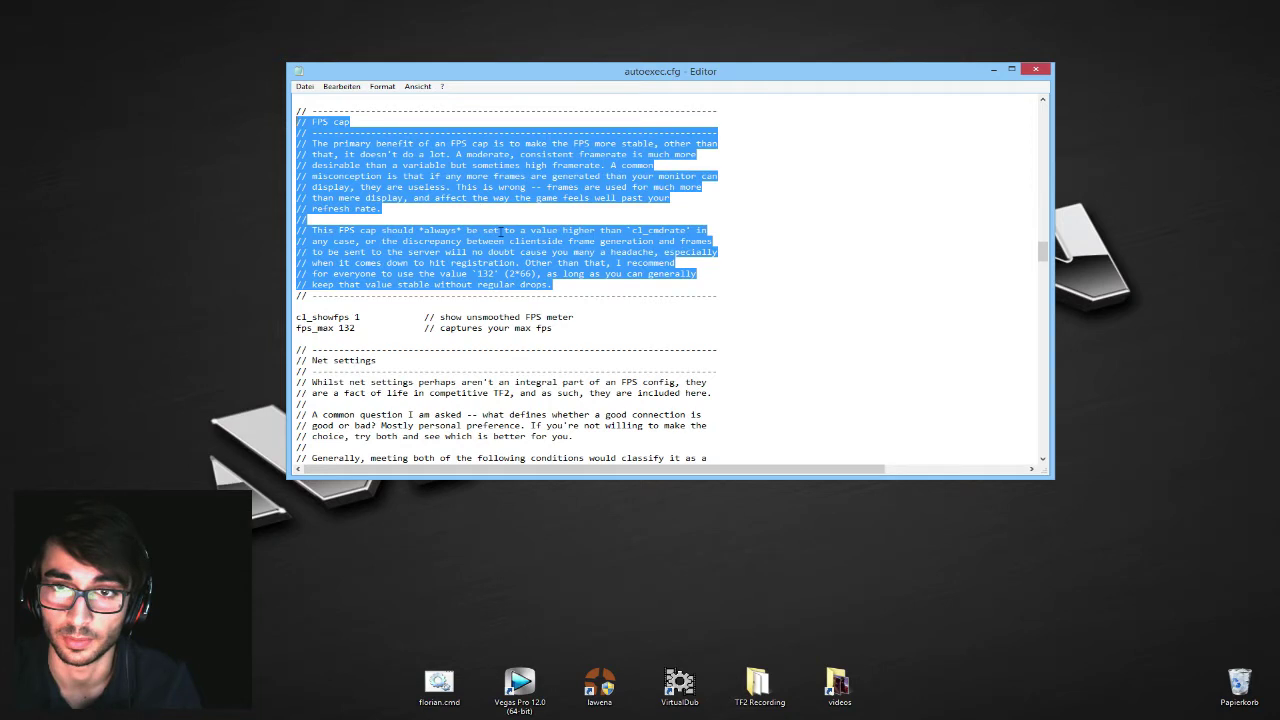
pyautogui.click(502, 231)
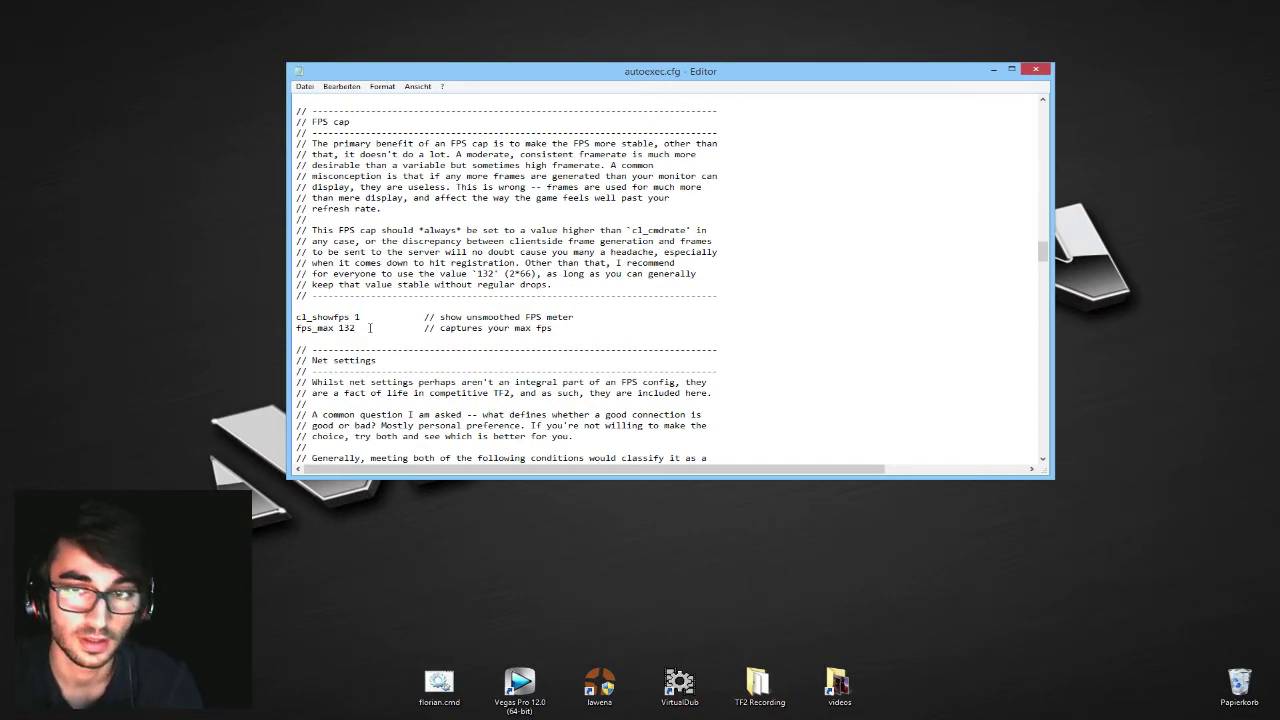
# - Review the Net settings notes and compare the Good connection and Bad connection command groups
pyautogui.scroll(-8, 370, 327)
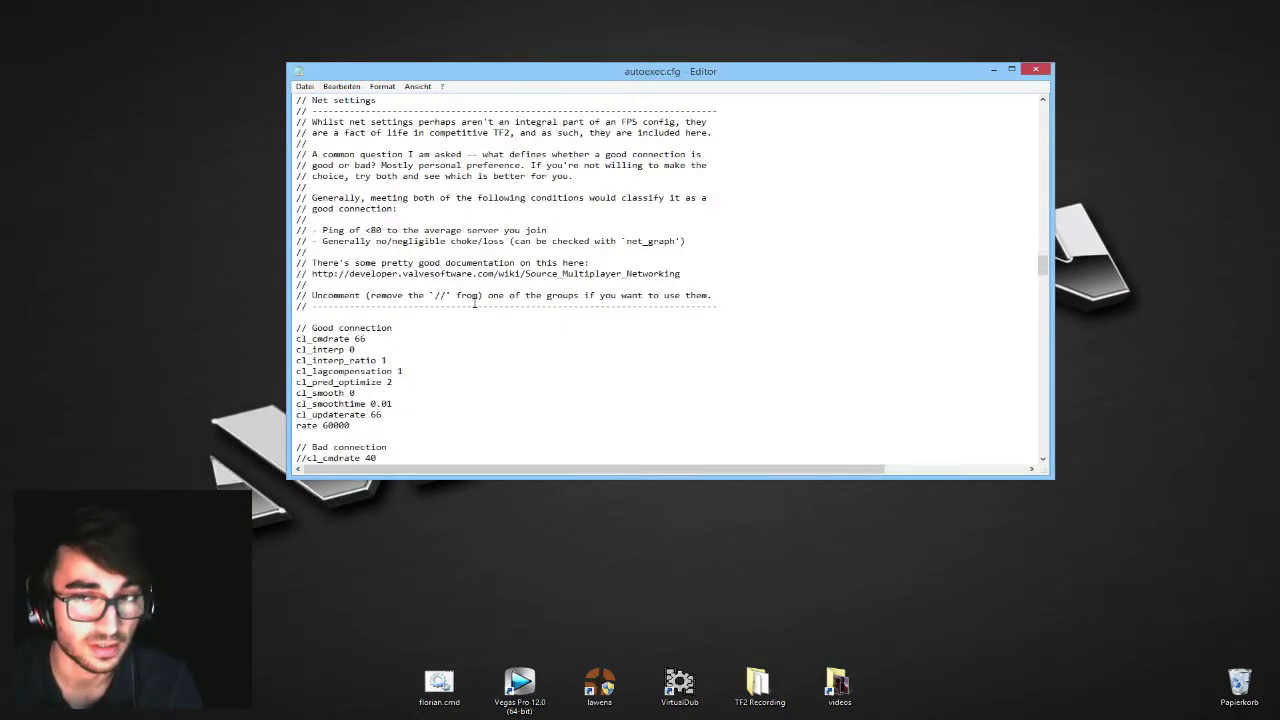
pyautogui.scroll(-3, 474, 304)
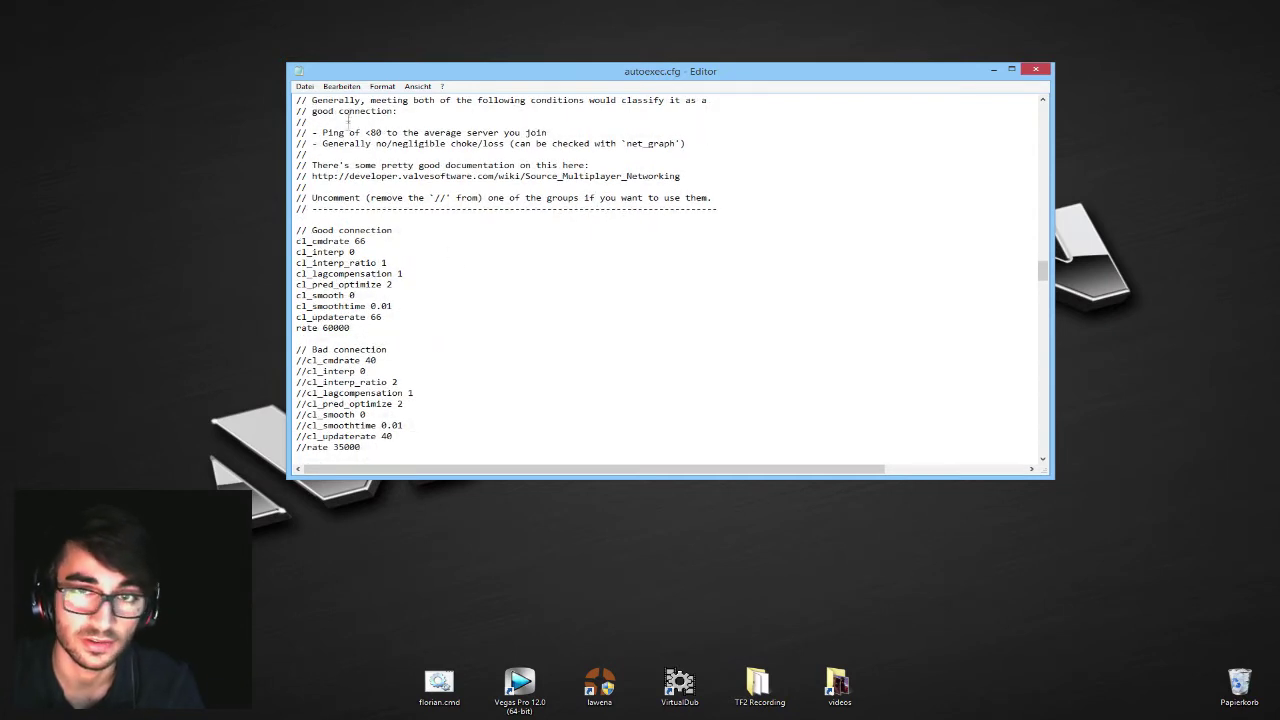
pyautogui.moveTo(338, 349); pyautogui.dragTo(423, 345)
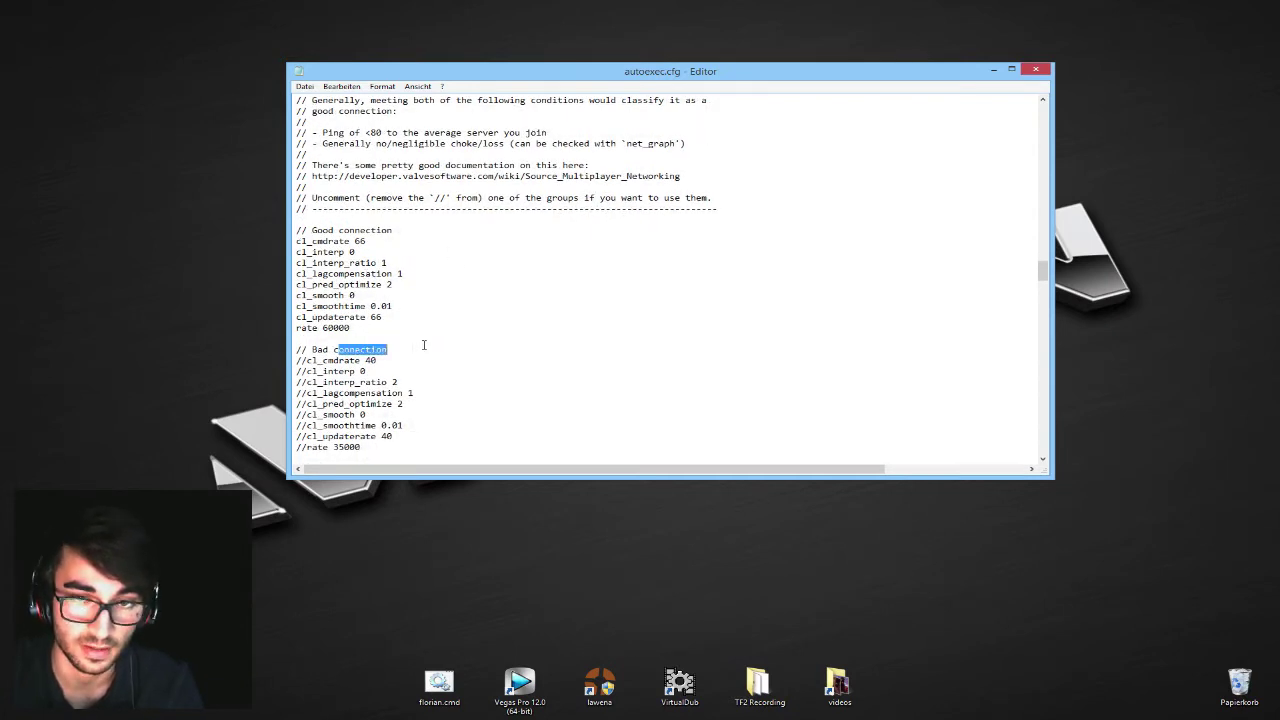
pyautogui.click(423, 345)
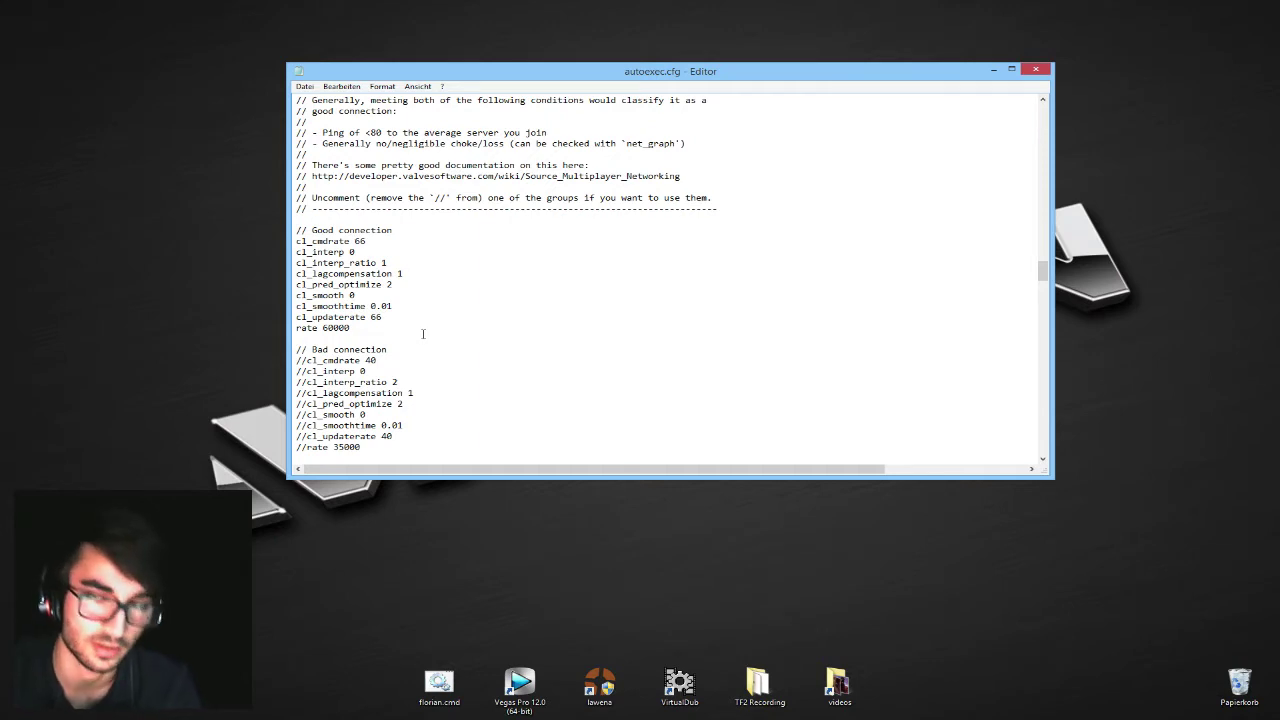
pyautogui.scroll(5, 423, 333)
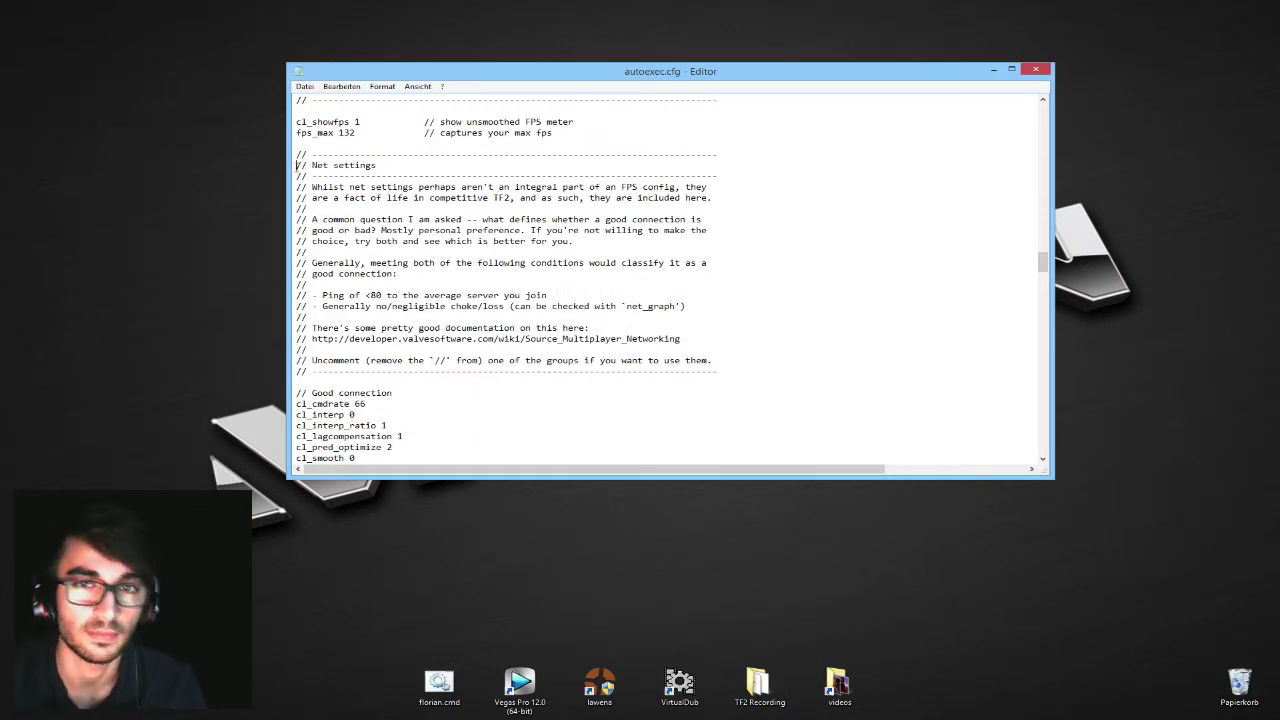
pyautogui.moveTo(296, 165); pyautogui.dragTo(266, 159)
pyautogui.click(517, 240)
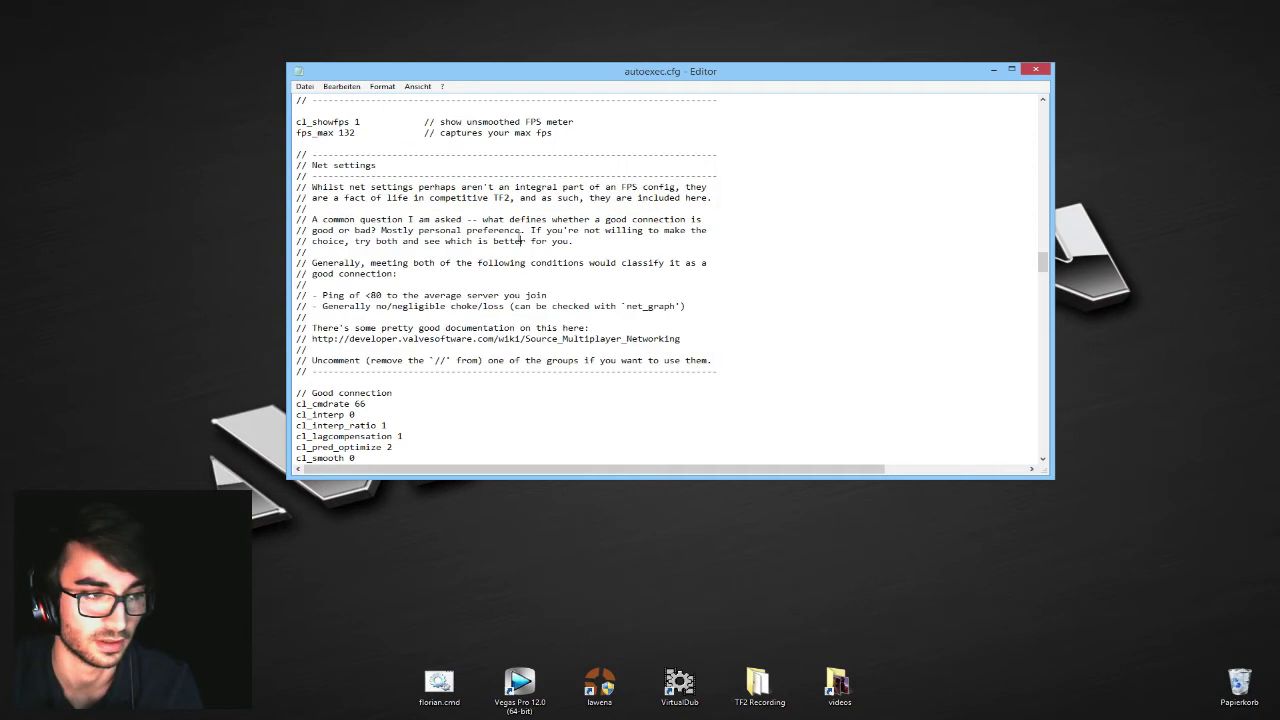
# - Examine the Sprays section's note and its Disable sprays commands
pyautogui.scroll(-10, 620, 300)
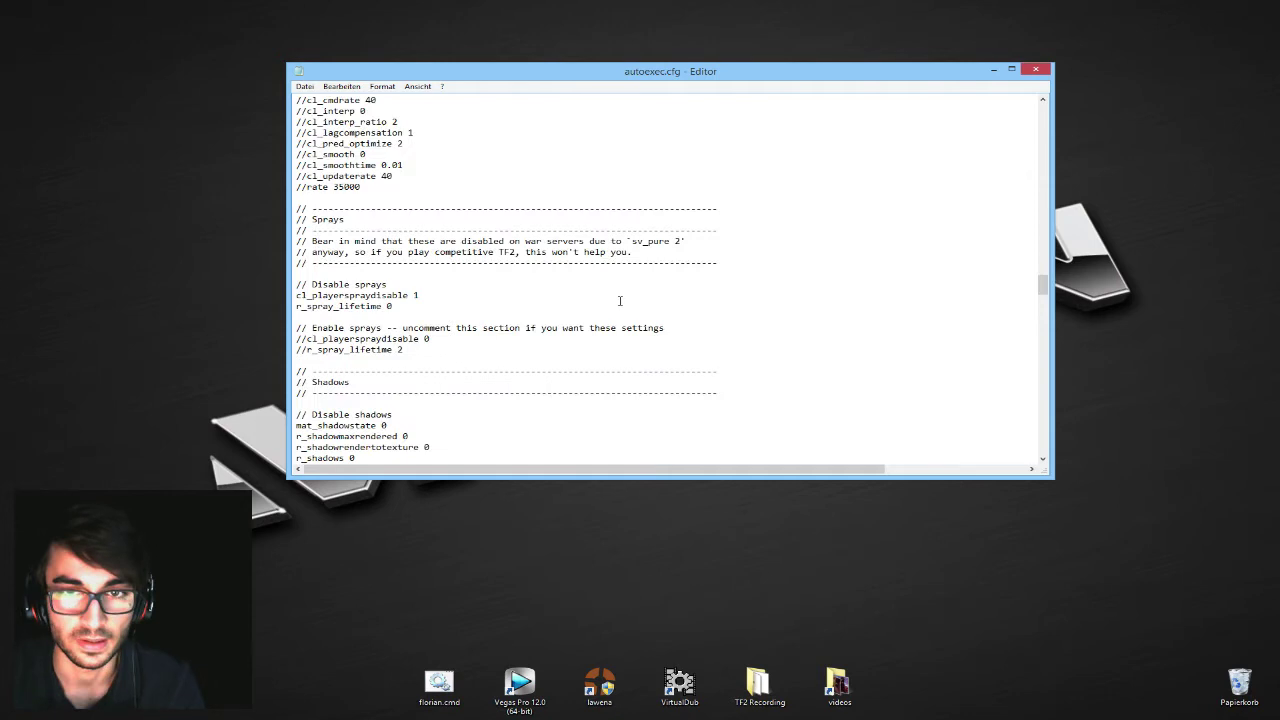
pyautogui.moveTo(310, 219); pyautogui.dragTo(458, 251)
pyautogui.click(458, 251)
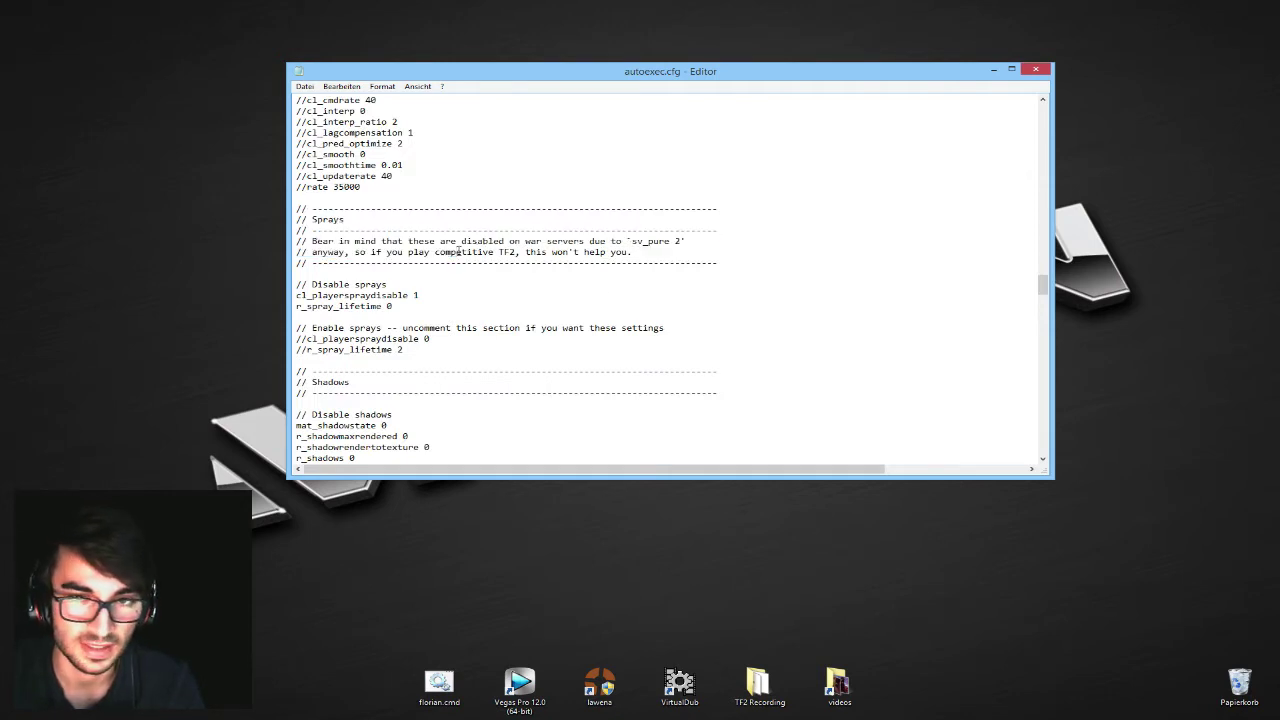
pyautogui.scroll(-1, 451, 251)
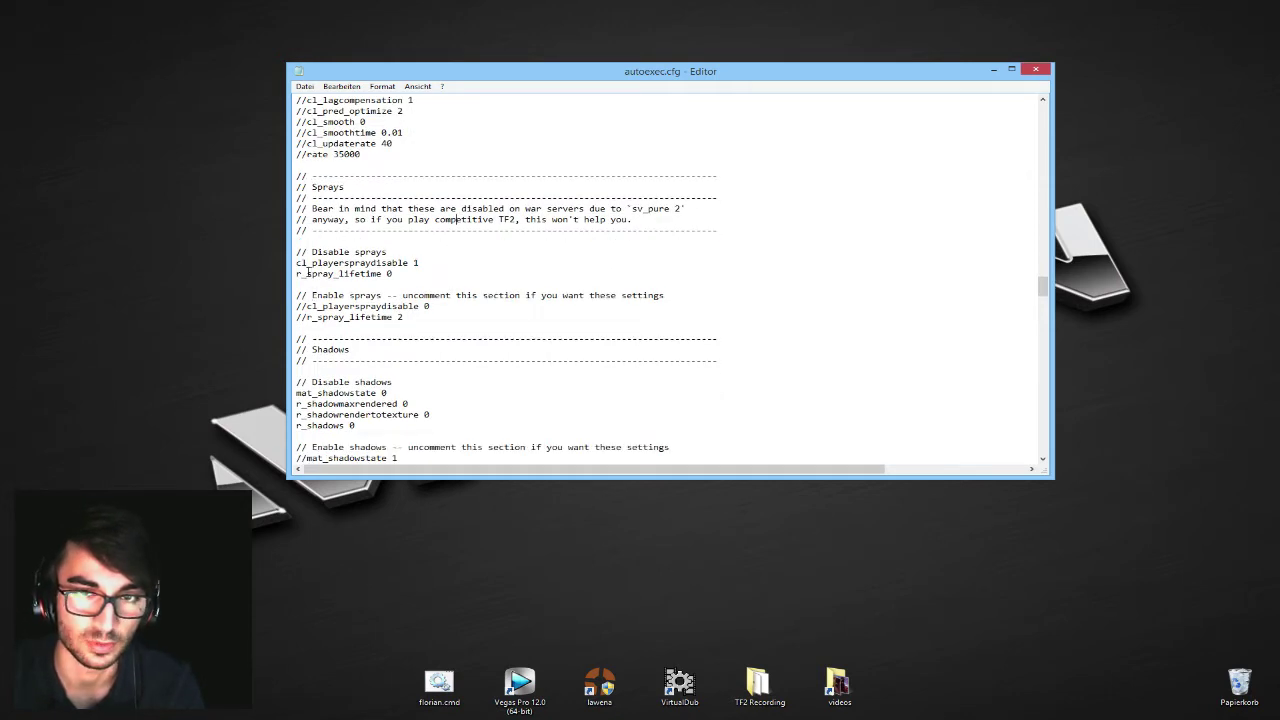
pyautogui.moveTo(311, 273); pyautogui.dragTo(370, 273)
pyautogui.click(368, 273)
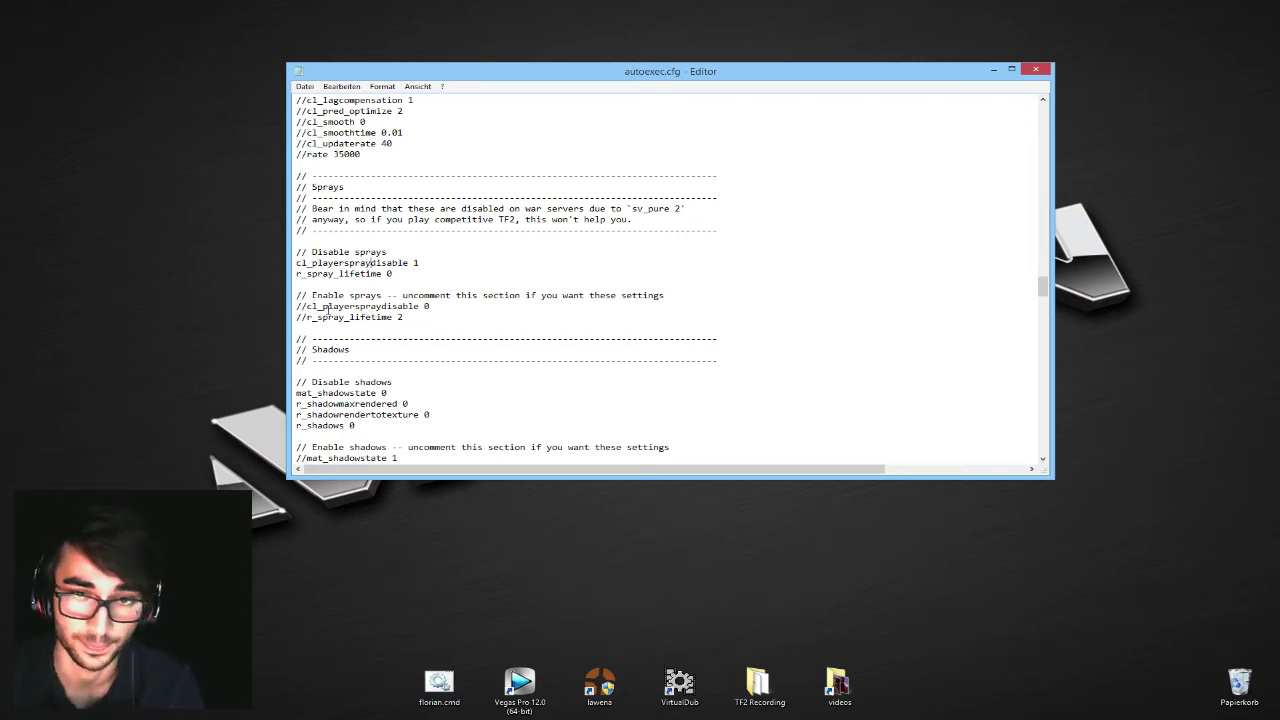
# - Uncomment the cl_playerspraydisable 0 and r_spray_lifetime 2 lines under Enable sprays
pyautogui.moveTo(307, 305); pyautogui.dragTo(296, 317)
pyautogui.press('Delete')
pyautogui.press('Delete')
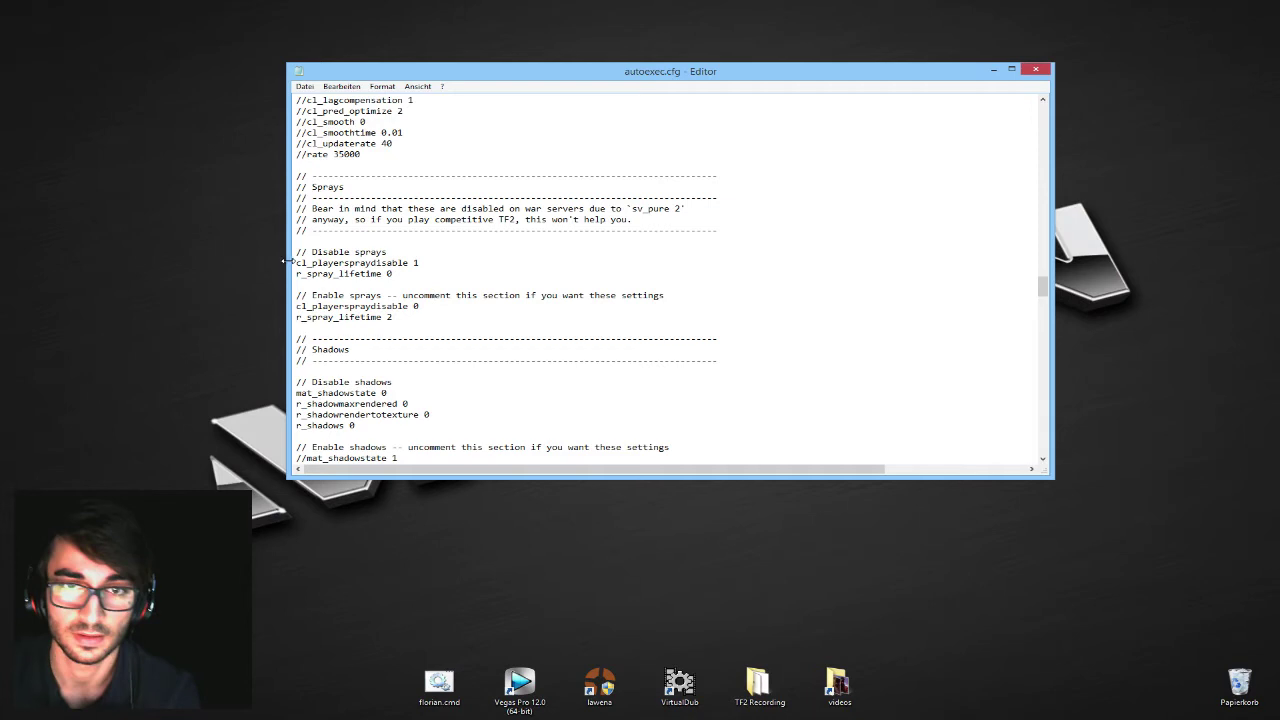
pyautogui.moveTo(413, 295); pyautogui.dragTo(422, 306)
pyautogui.click(502, 303)
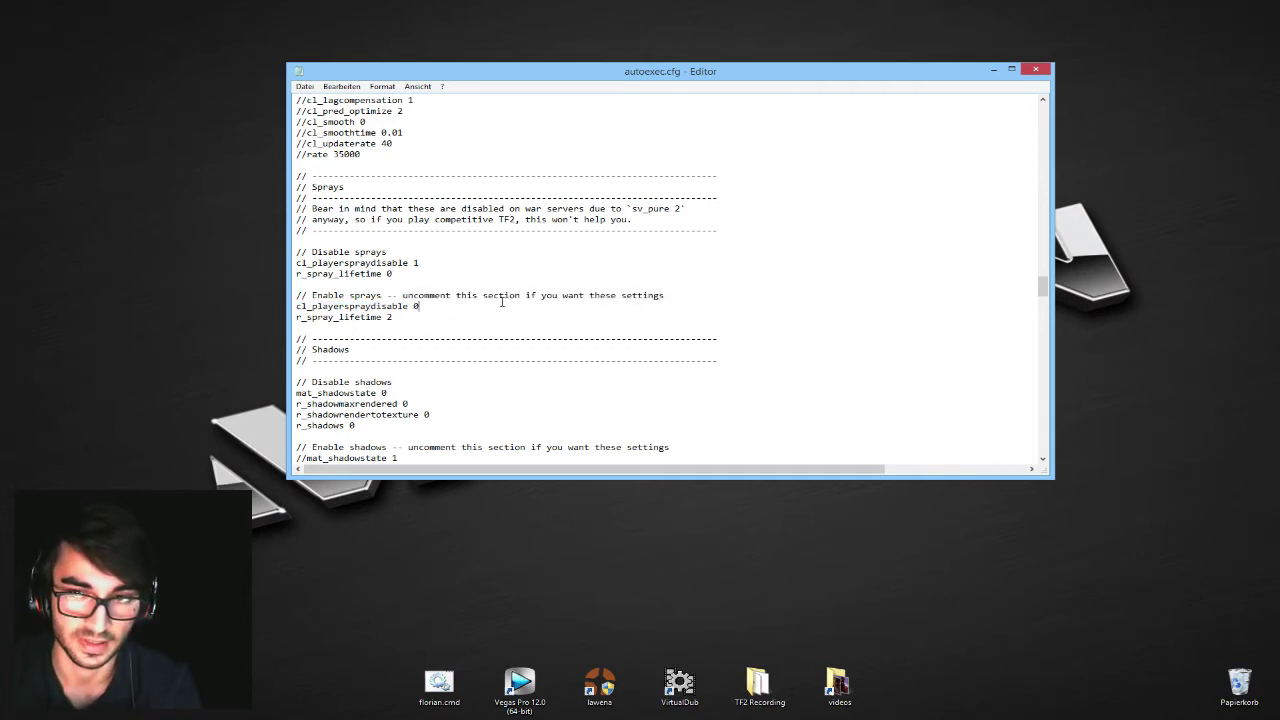
# - Try commenting out the cl_playerspraydisable 1 line under Disable sprays, and restore the Sprays section's original comment markers
pyautogui.click(297, 262)
pyautogui.write('//0')
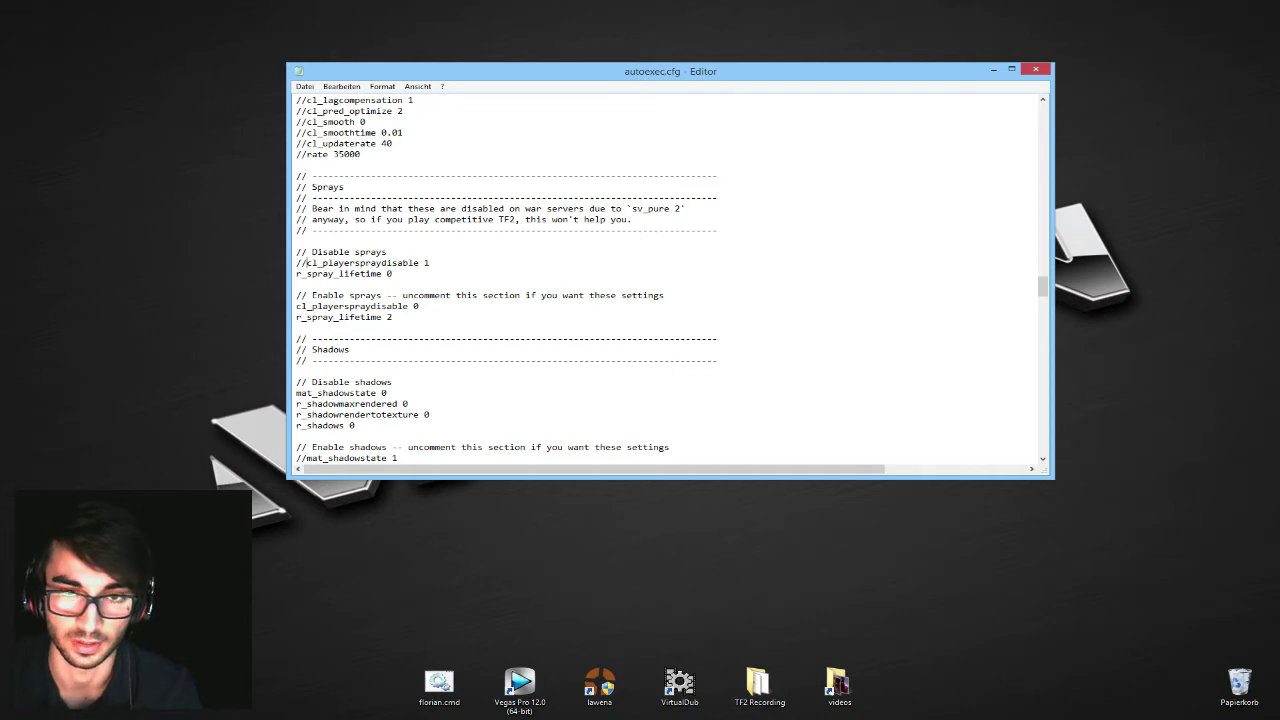
pyautogui.press('BackSpace')
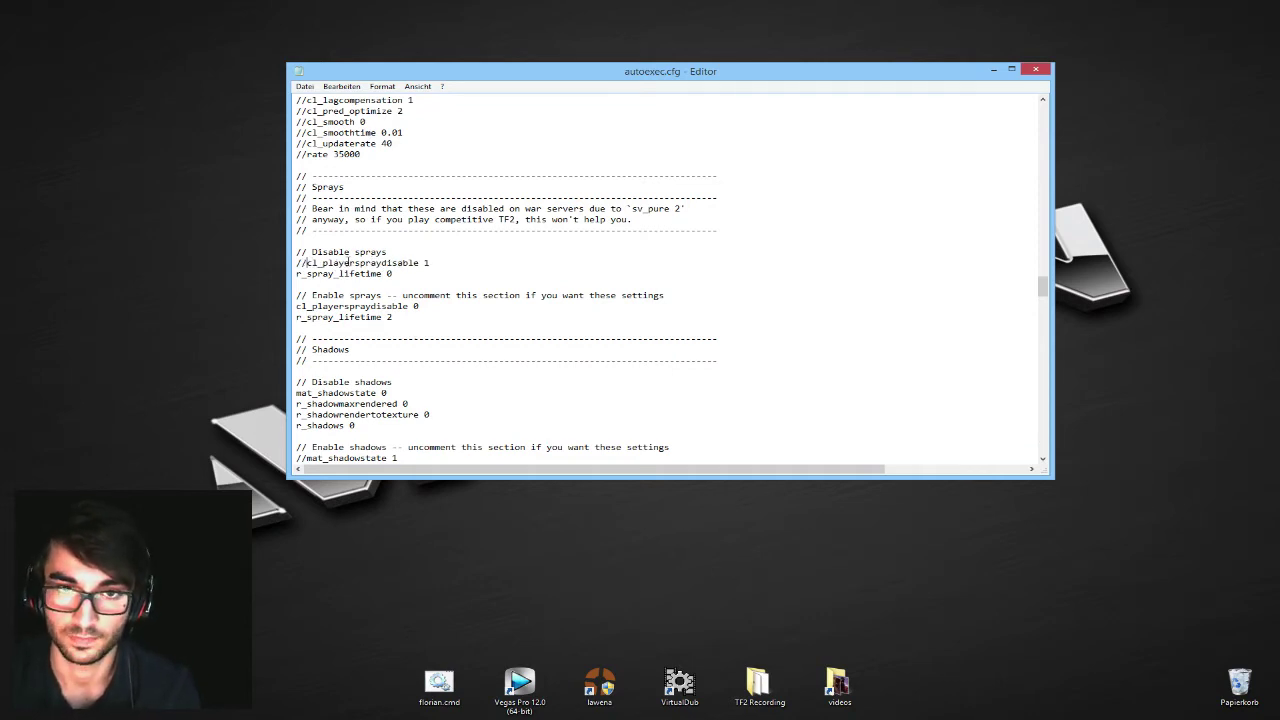
pyautogui.write('//')
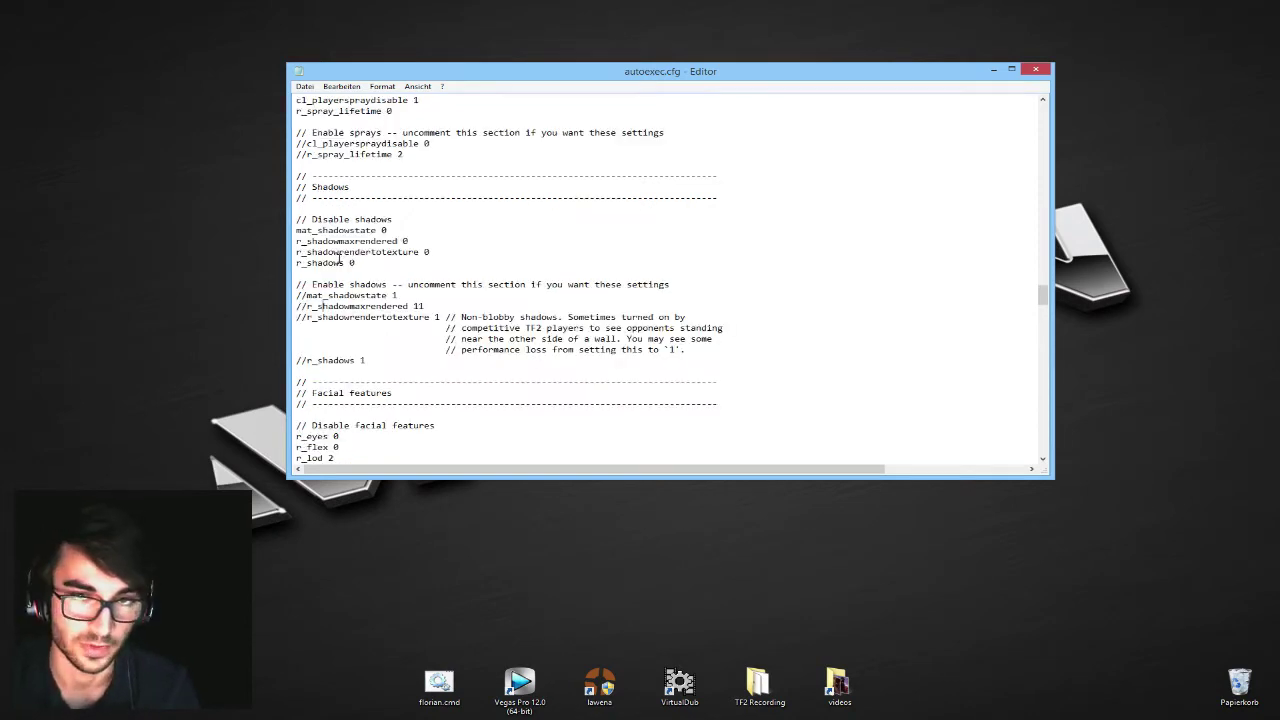
# - Examine the Disable shadows and Enable shadows commands, and skim the facial features and ragdolls sections below
pyautogui.moveTo(308, 295); pyautogui.dragTo(296, 296)
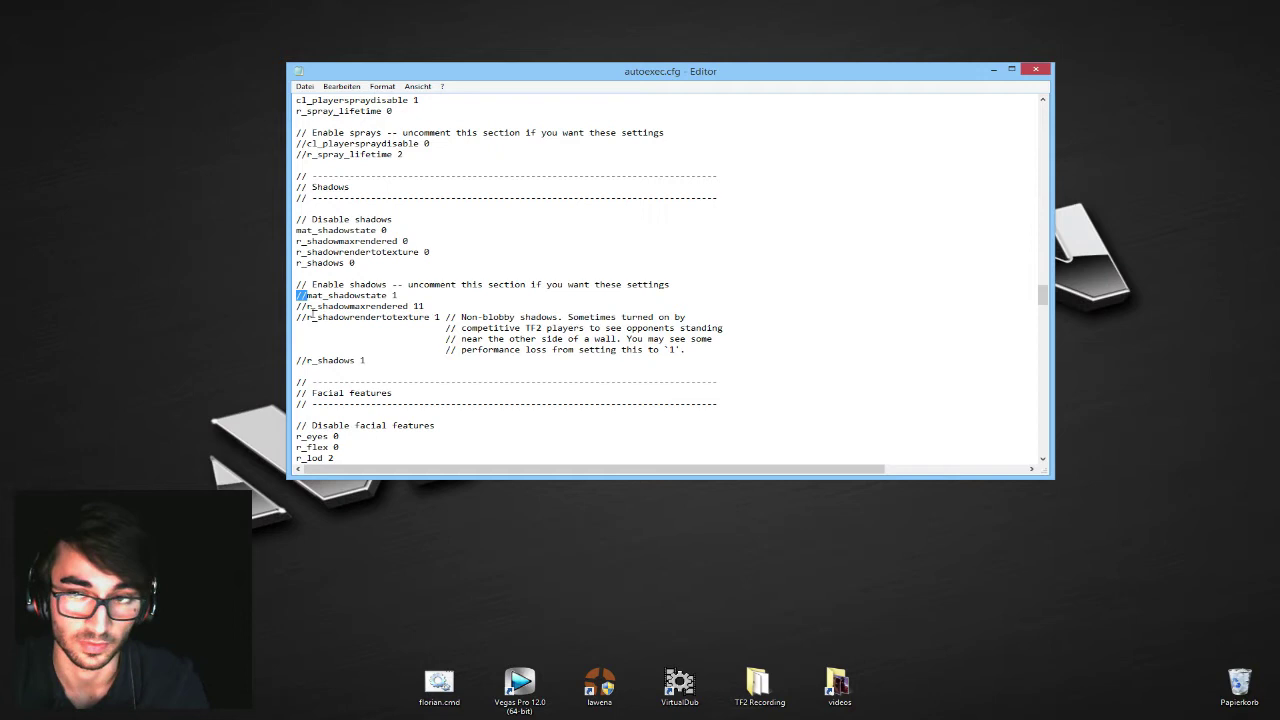
pyautogui.moveTo(313, 317); pyautogui.dragTo(306, 317)
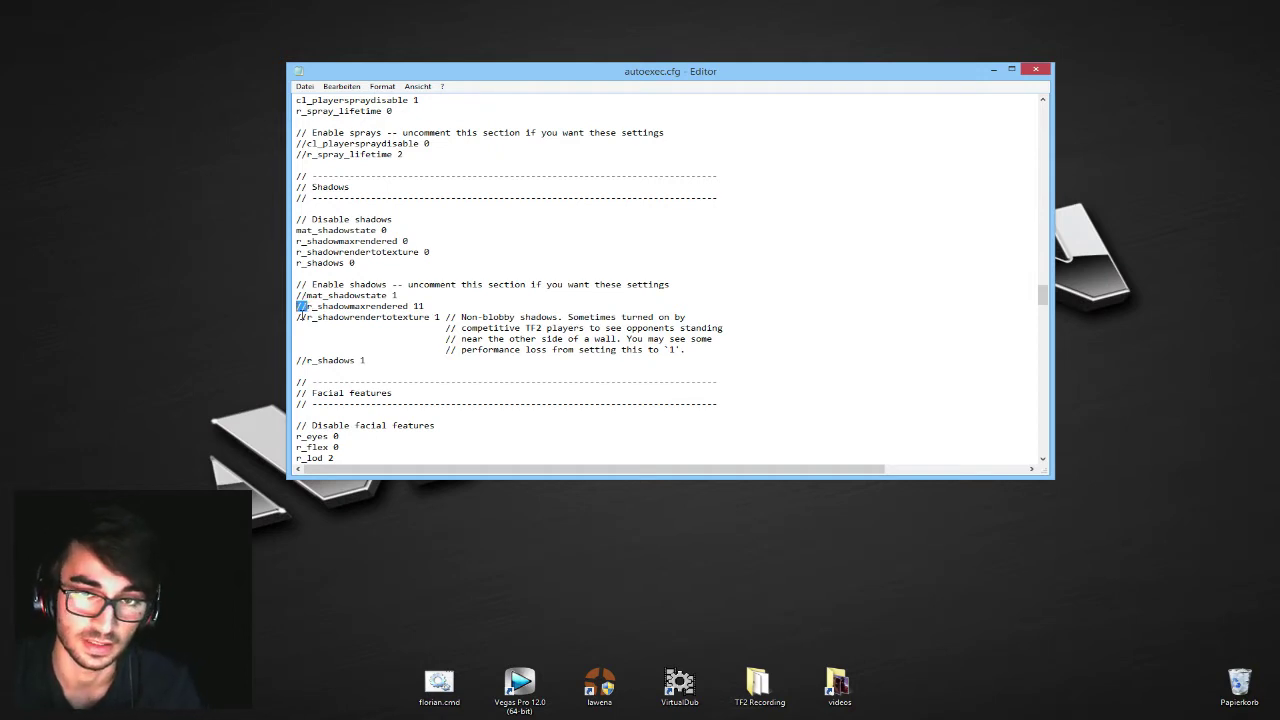
pyautogui.click(297, 262)
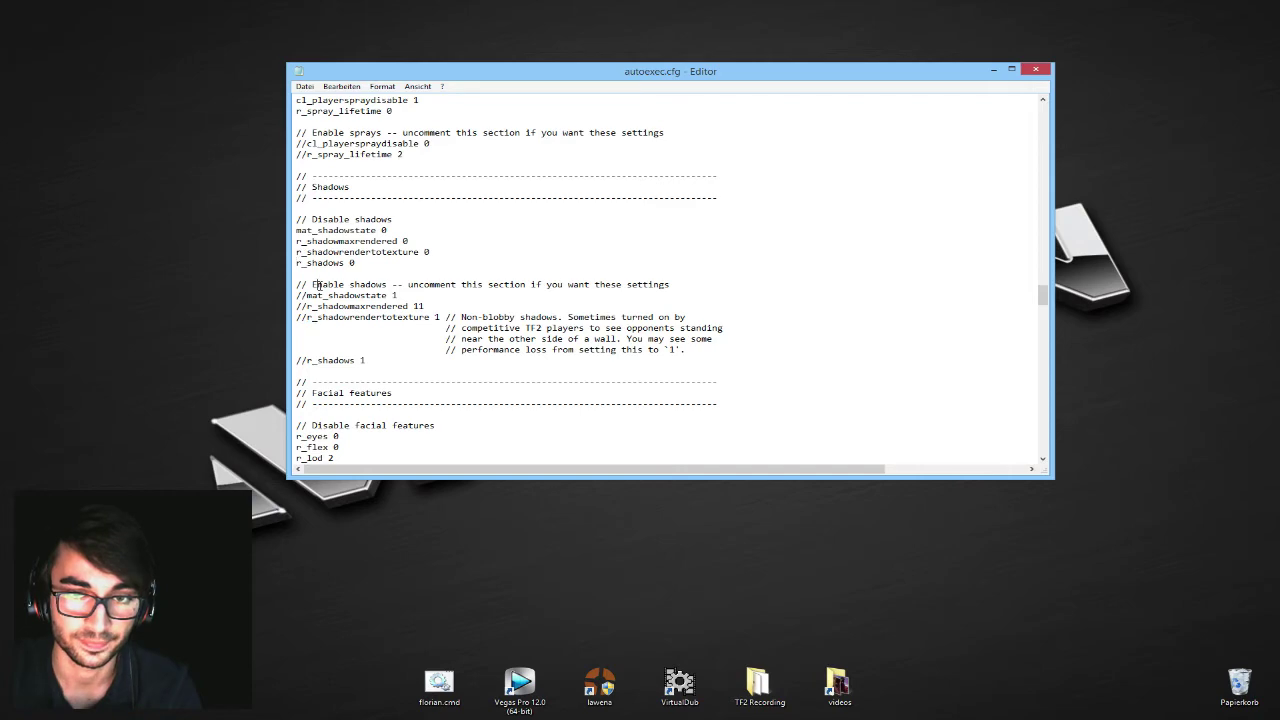
pyautogui.scroll(-5, 316, 284)
pyautogui.scroll(-6, 381, 241)
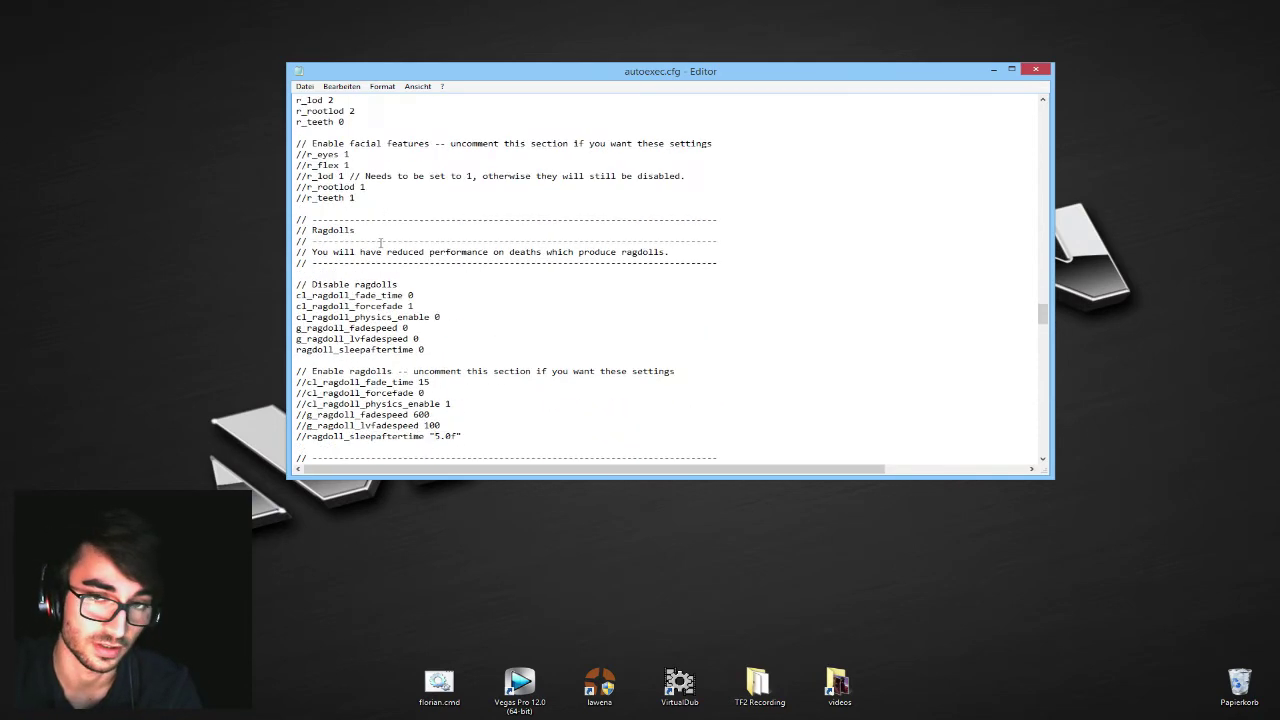
# - Examine the Disable ragdolls commands and skim the gibs, Graphical, Sound, Threading and joystick sections of autoexec.cfg
pyautogui.moveTo(335, 207); pyautogui.dragTo(355, 349)
pyautogui.click(355, 349)
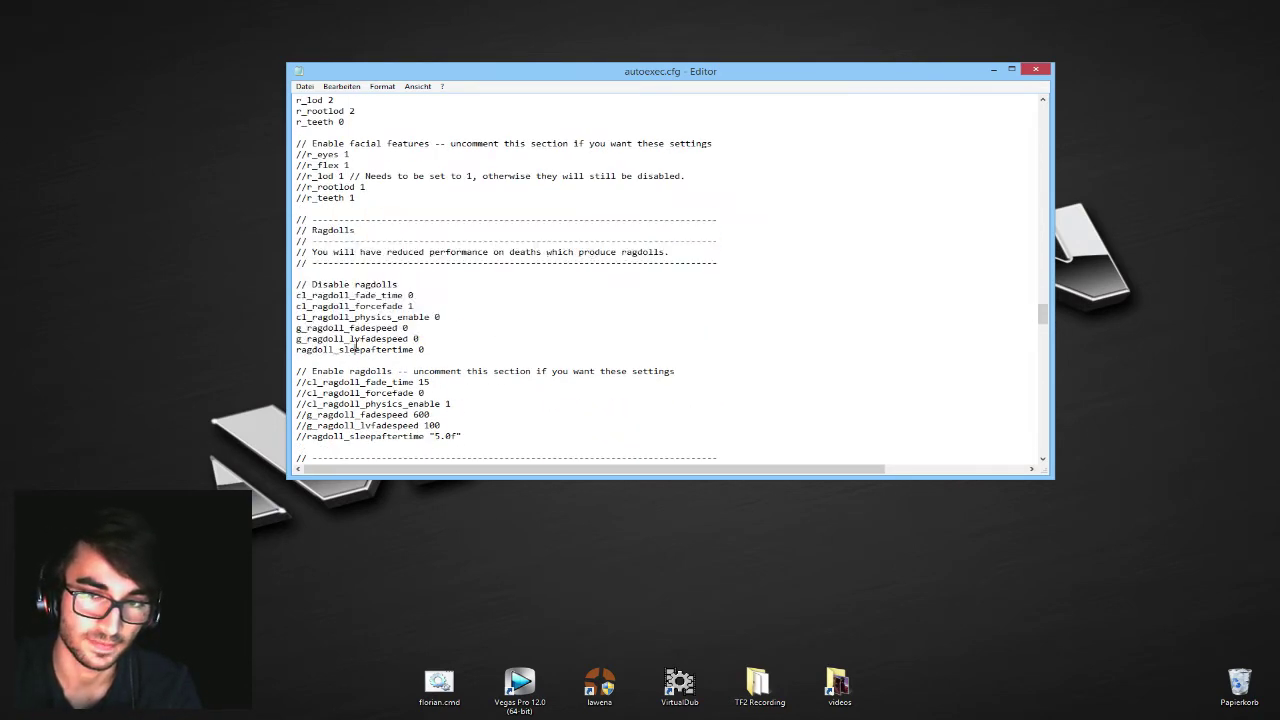
pyautogui.scroll(-4, 355, 349)
pyautogui.scroll(-10, 361, 309)
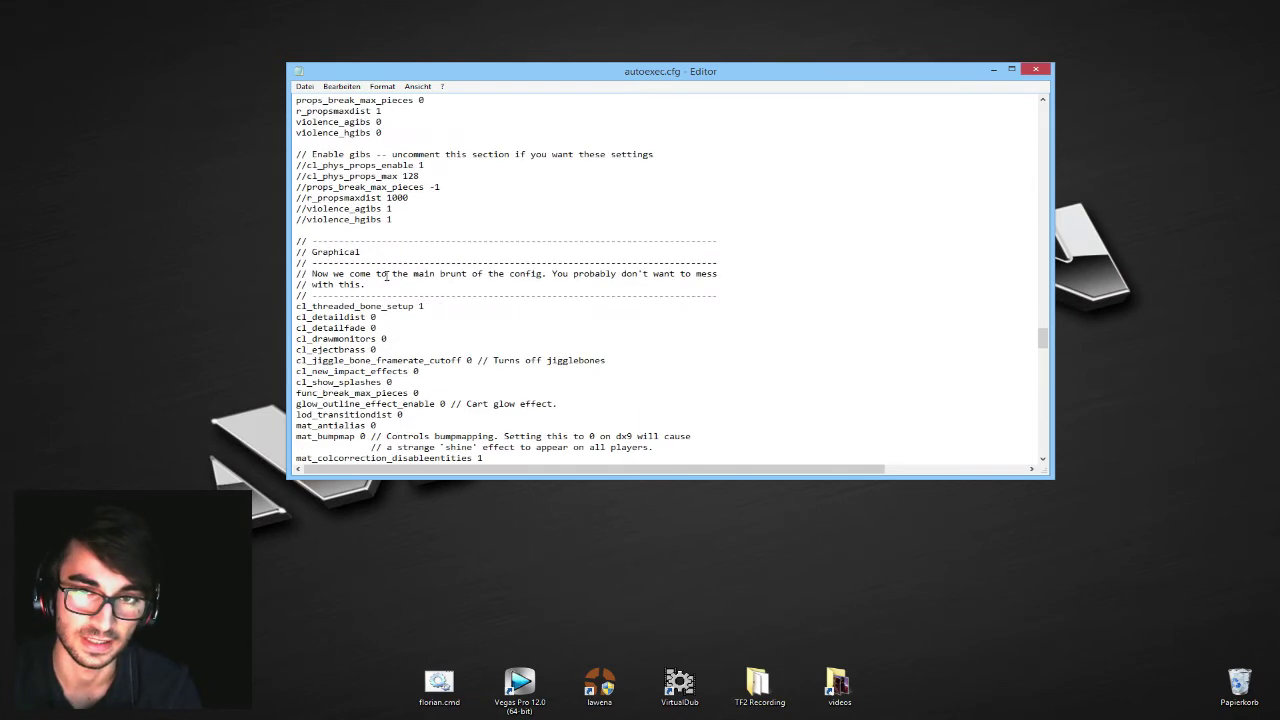
pyautogui.scroll(-10, 390, 208)
pyautogui.scroll(1, 398, 185)
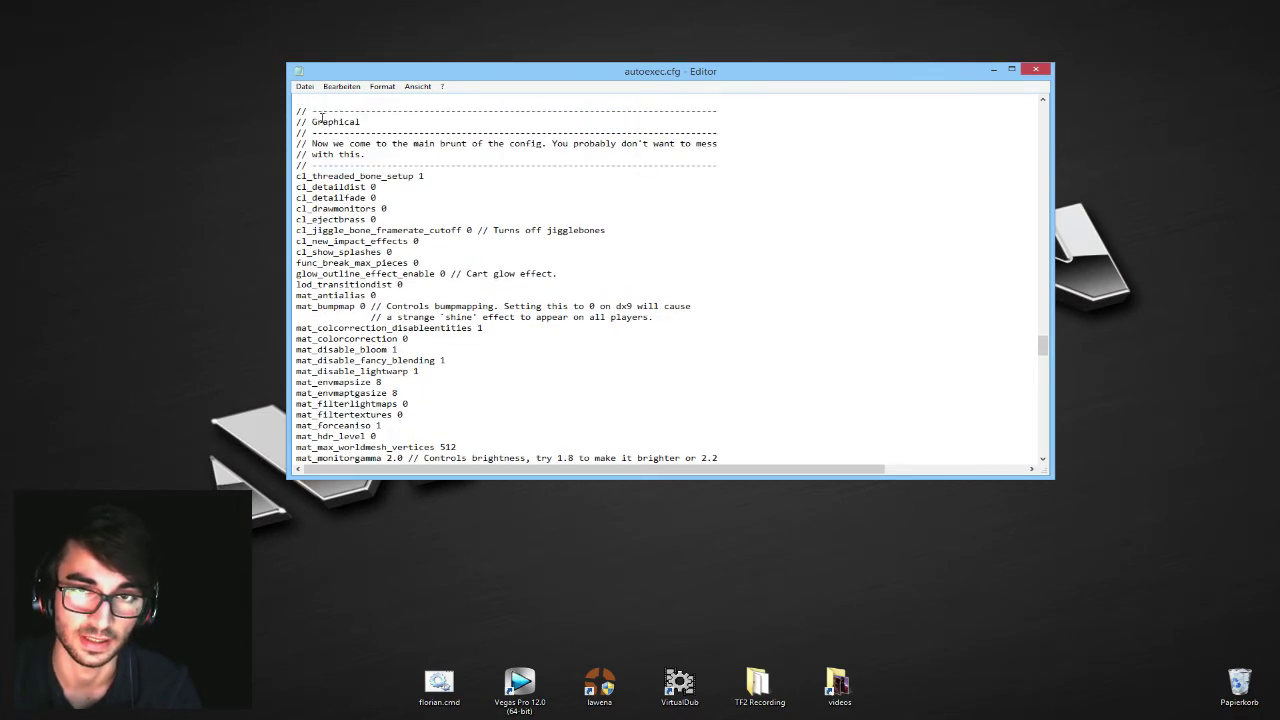
pyautogui.scroll(-10, 427, 230)
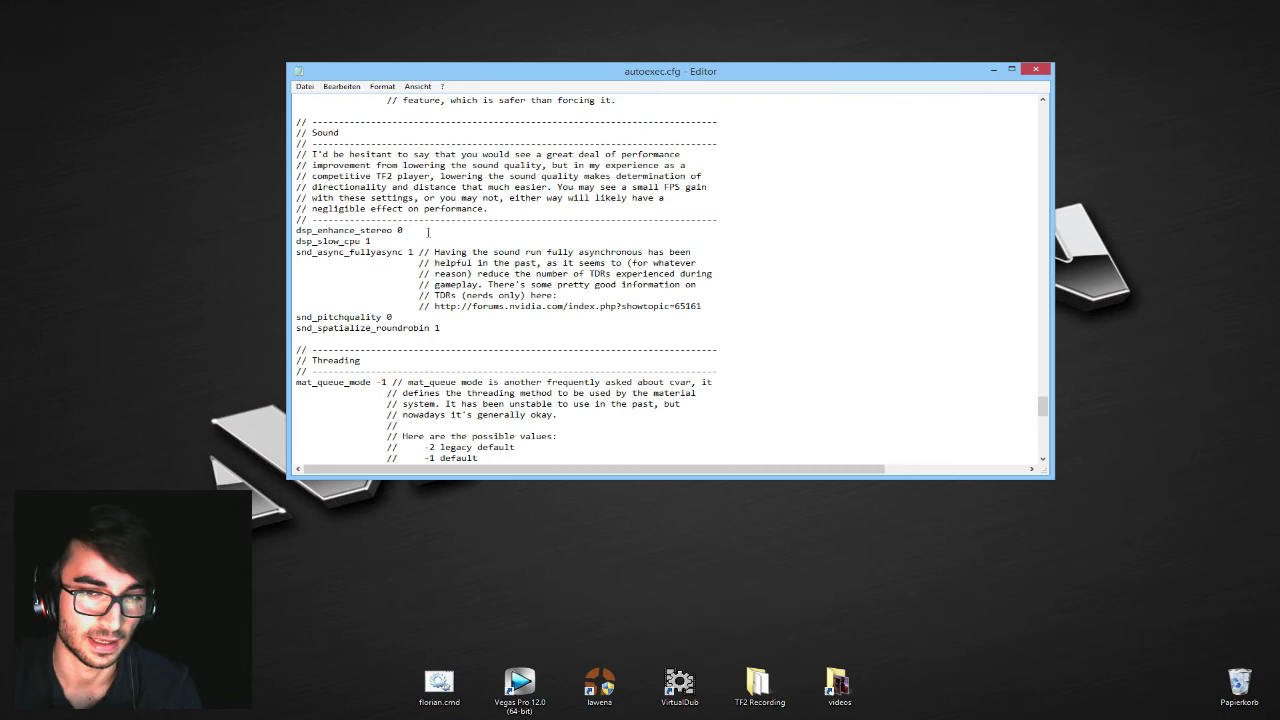
pyautogui.scroll(-6, 428, 232)
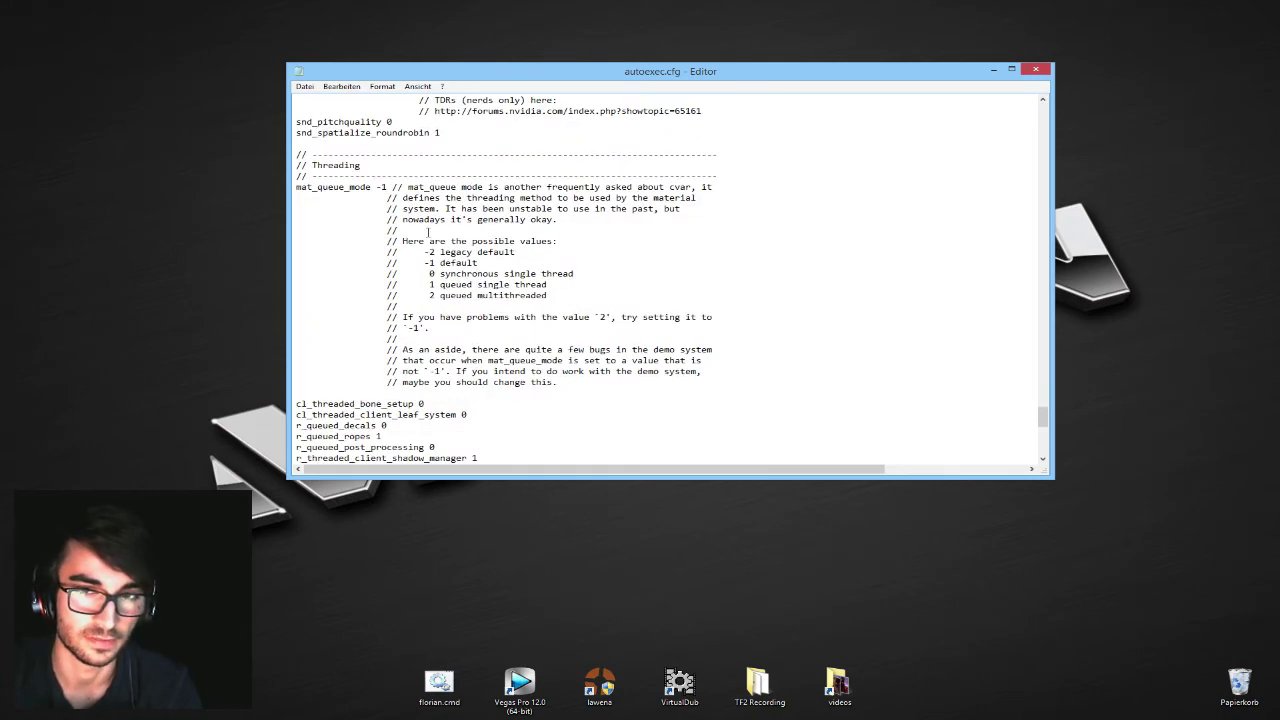
pyautogui.scroll(-6, 428, 232)
pyautogui.scroll(-10, 512, 247)
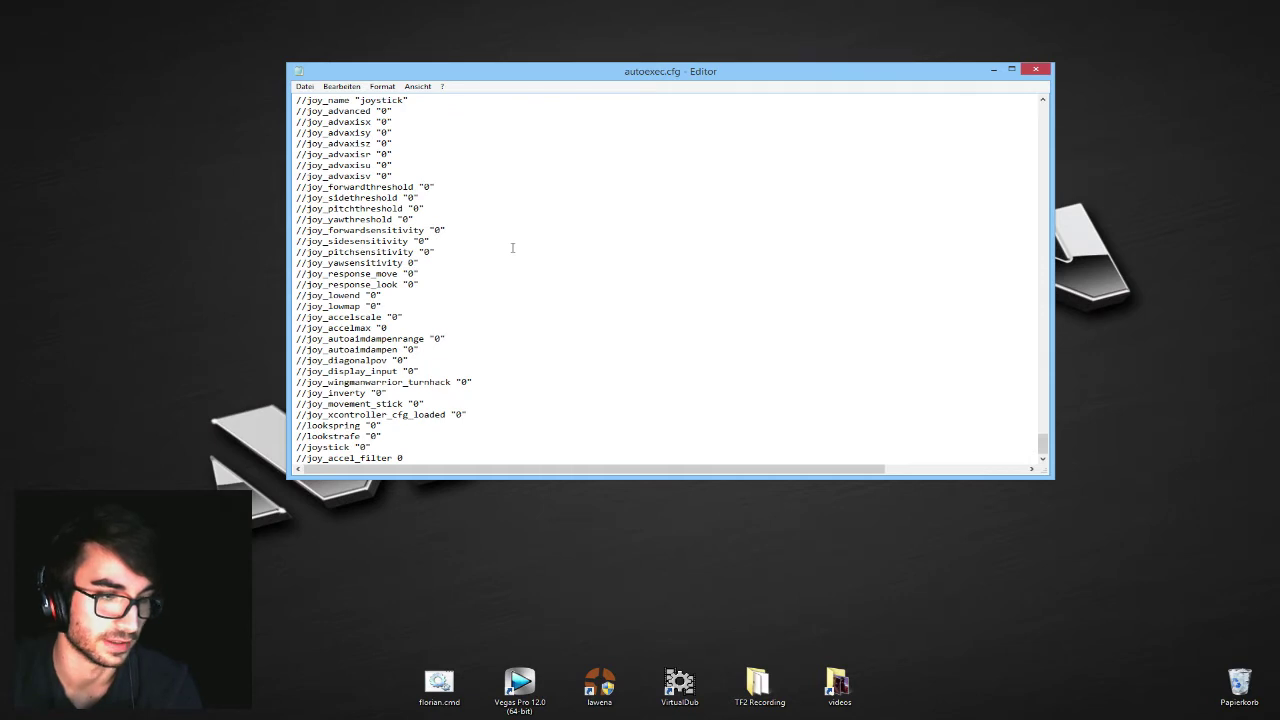
pyautogui.click(514, 248)
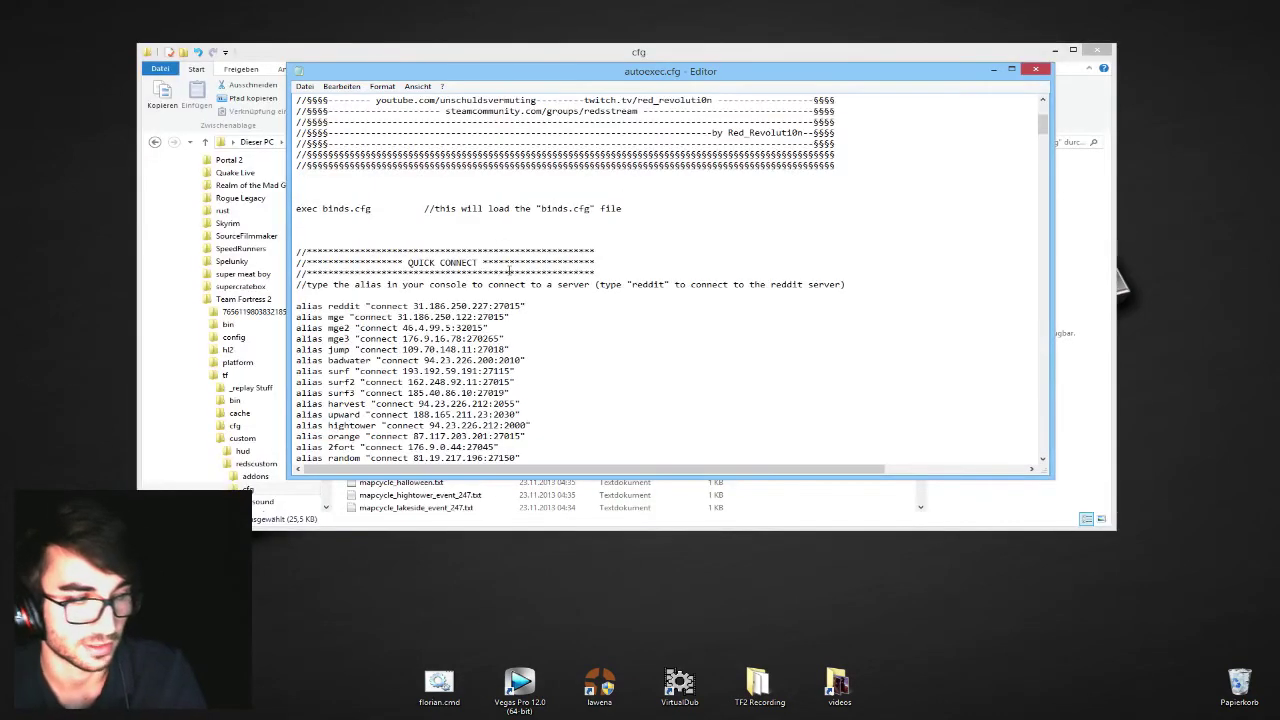
# - Review the exec binds.cfg line above the Quick Connect section, then close autoexec.cfg and open binds.cfg from the cfg folder
pyautogui.moveTo(627, 208); pyautogui.dragTo(296, 208)
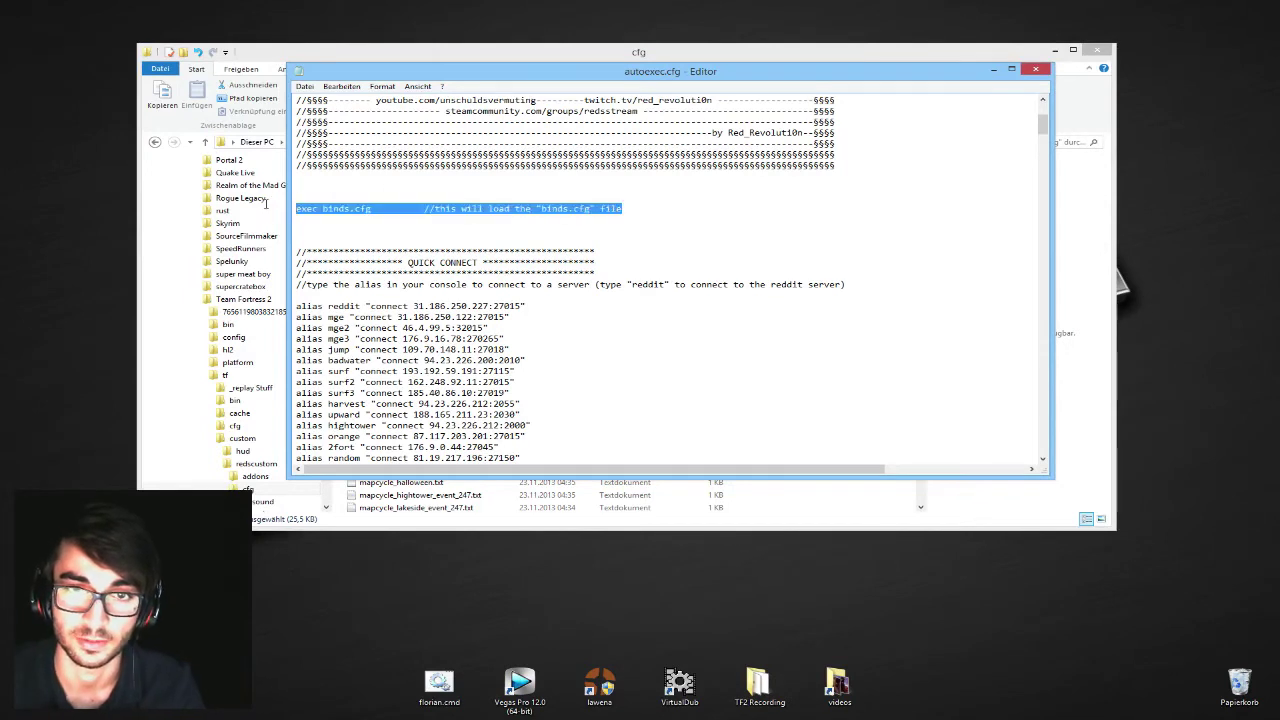
pyautogui.click(475, 221)
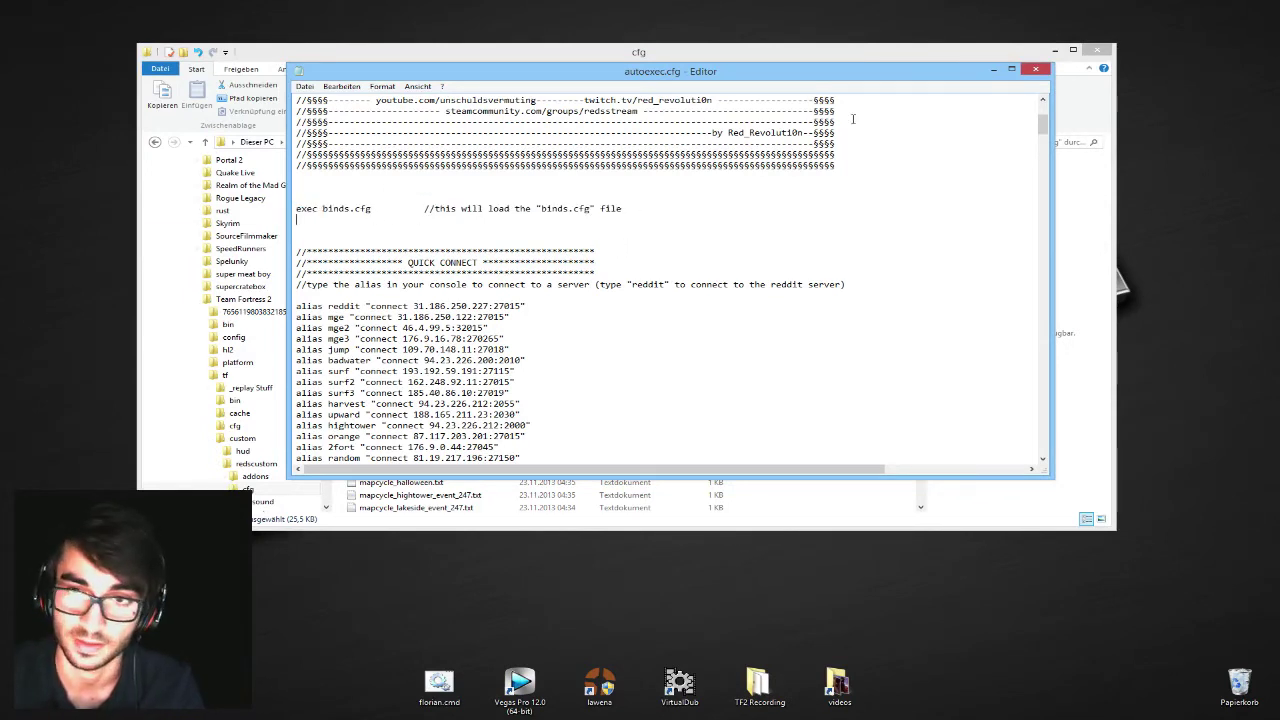
pyautogui.click(1040, 72)
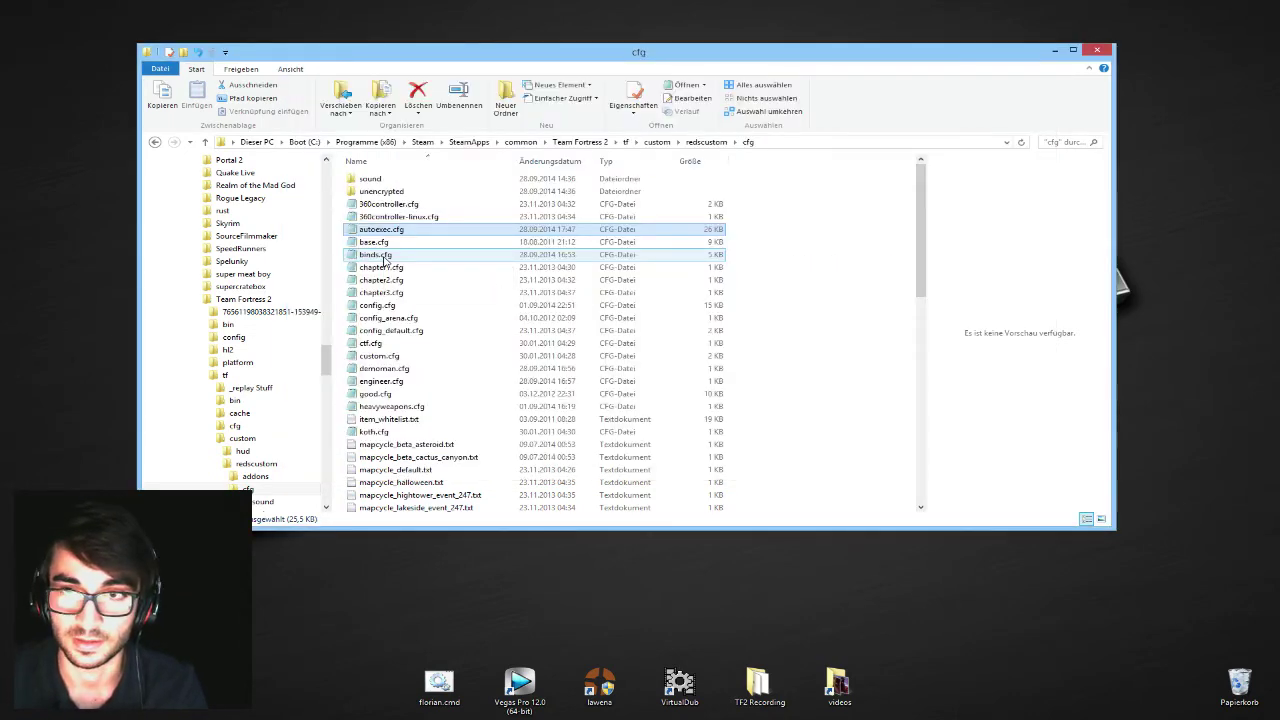
pyautogui.doubleClick(376, 255)
pyautogui.moveTo(959, 46); pyautogui.dragTo(930, 80)
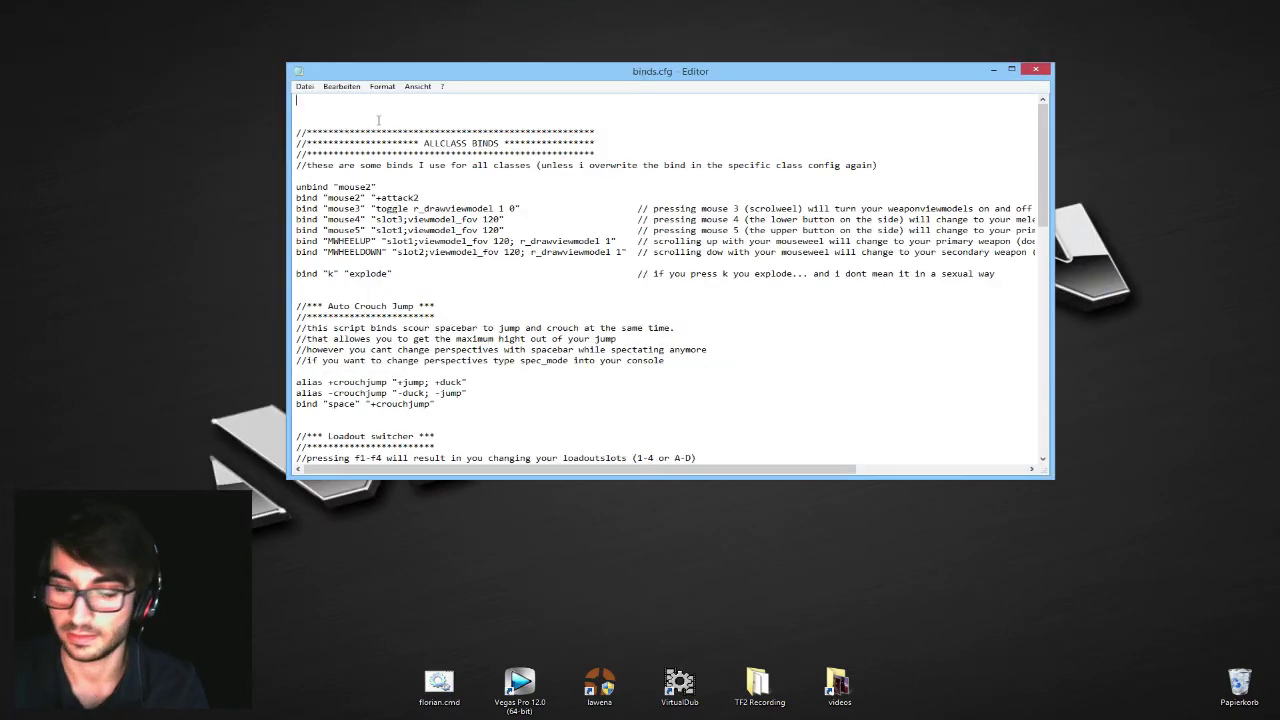
# - Skim the allclass binds, Auto Crouch Jump, Loadout switcher and Scoreboard Binds sections of binds.cfg
pyautogui.scroll(-1, 378, 120)
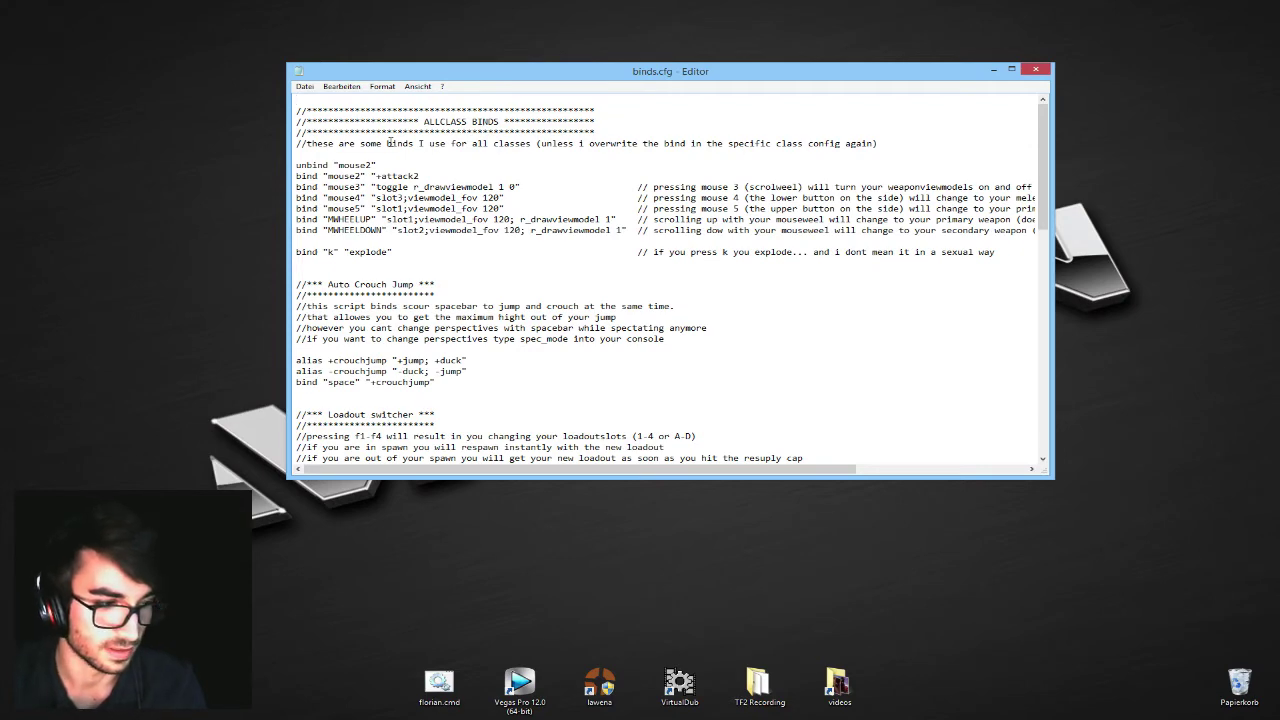
pyautogui.scroll(-14, 564, 210)
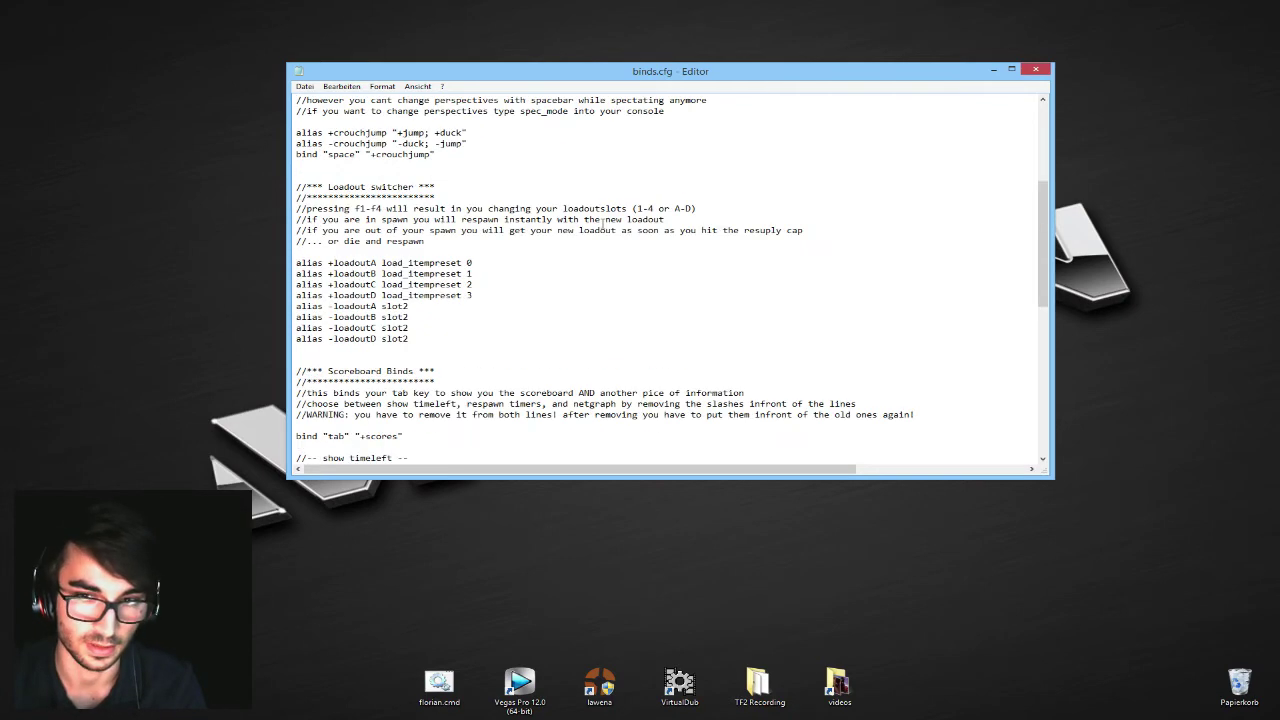
pyautogui.scroll(7, 603, 228)
pyautogui.scroll(7, 603, 228)
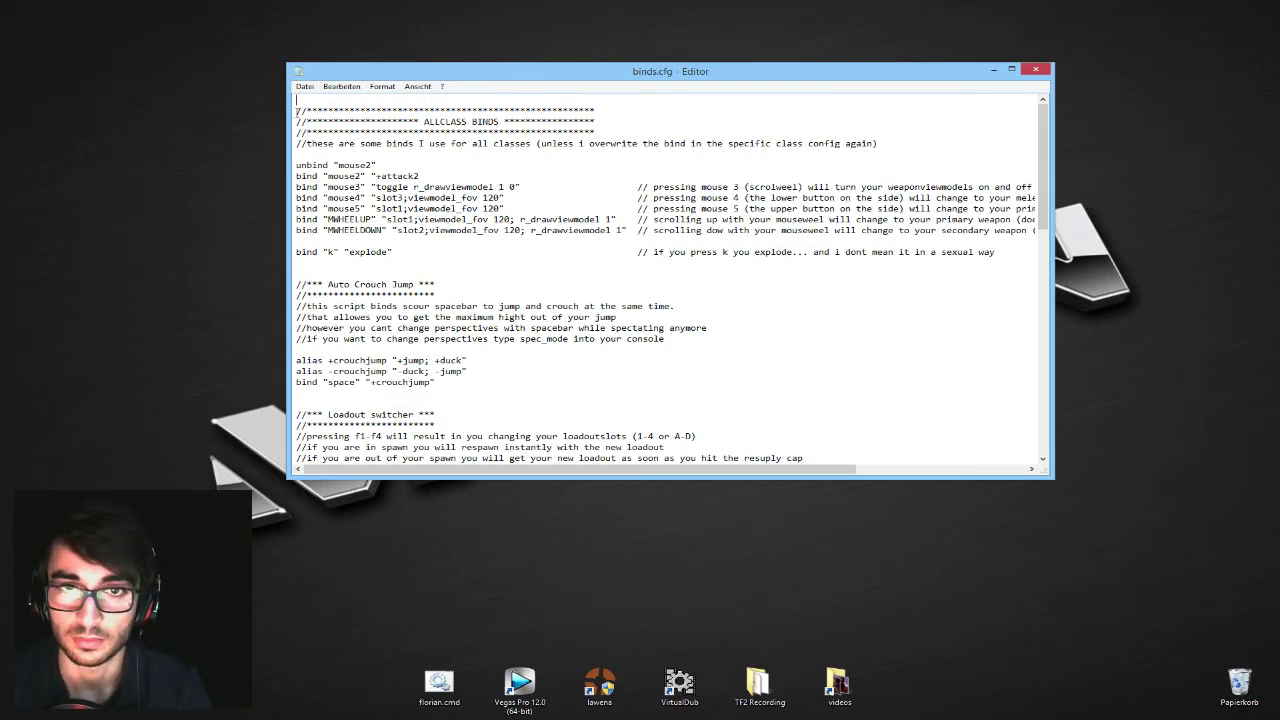
# - Examine the unbind "mouse2" line and the bind "mouse2" "+attack2" line under the allclass binds
pyautogui.moveTo(296, 165); pyautogui.dragTo(413, 166)
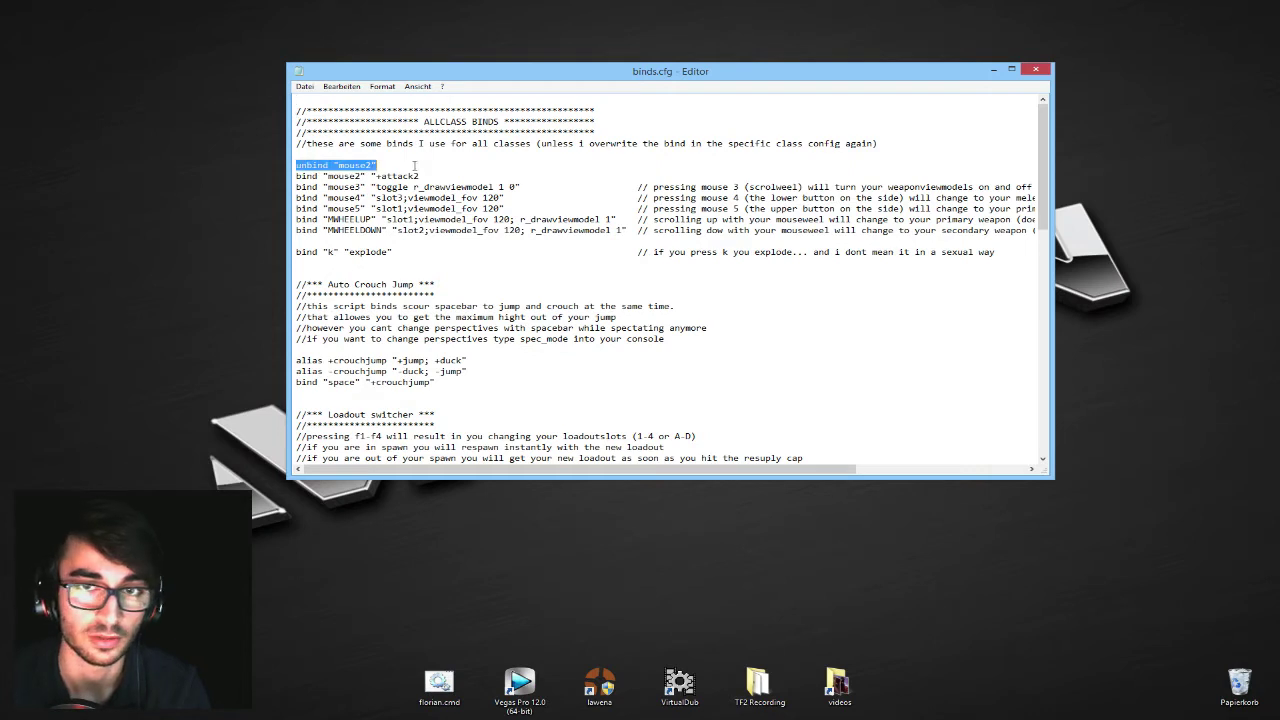
pyautogui.click(413, 166)
pyautogui.moveTo(300, 176); pyautogui.dragTo(229, 170)
pyautogui.click(468, 180)
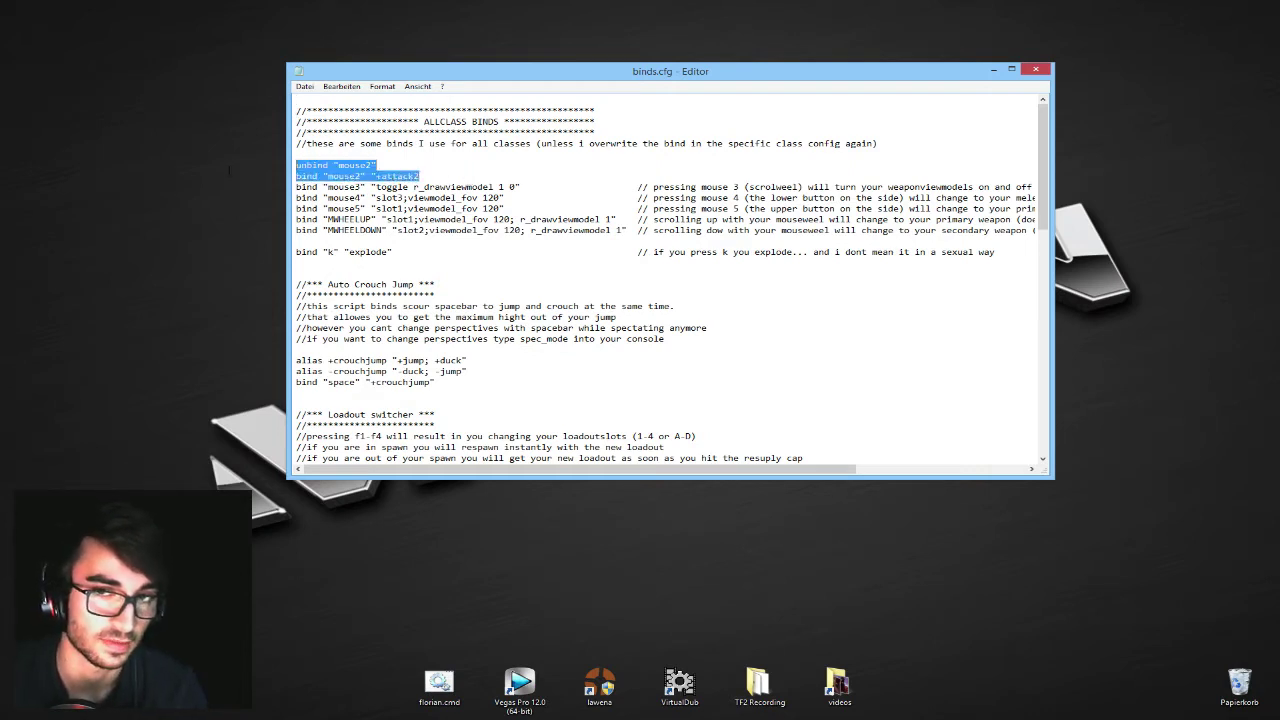
pyautogui.click(417, 167)
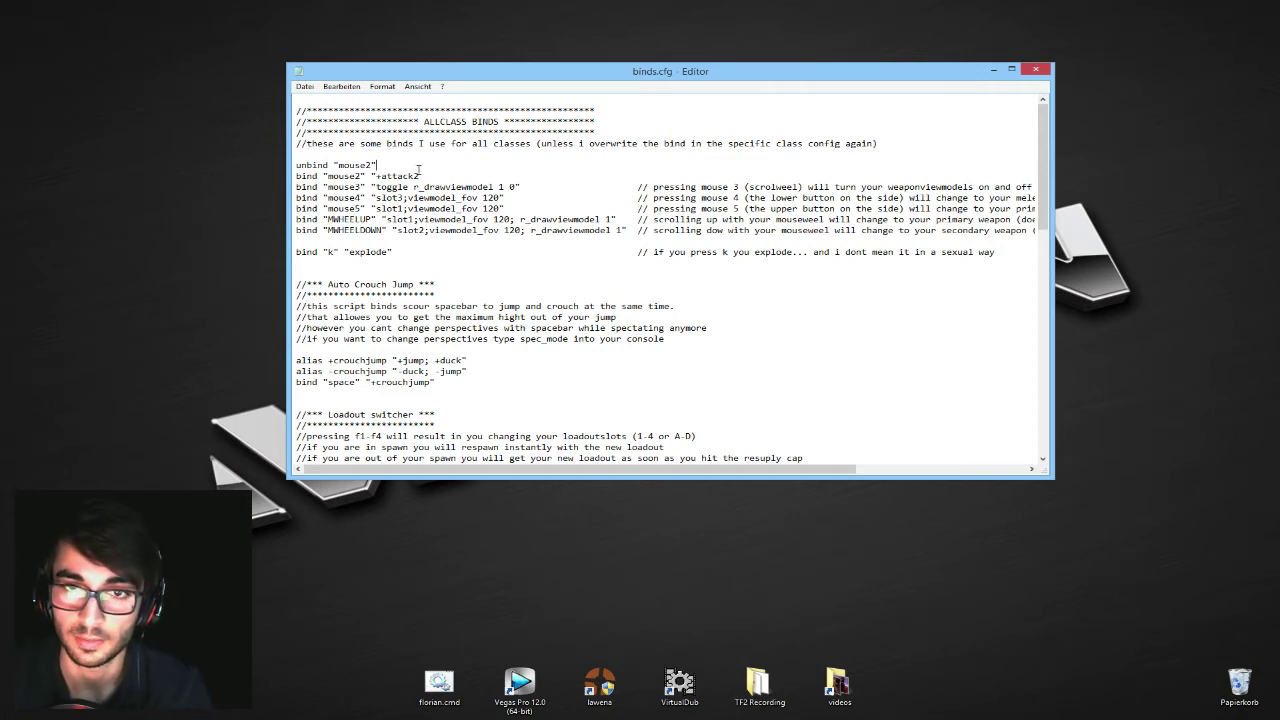
pyautogui.moveTo(428, 177); pyautogui.dragTo(280, 164)
pyautogui.moveTo(374, 165); pyautogui.dragTo(264, 163)
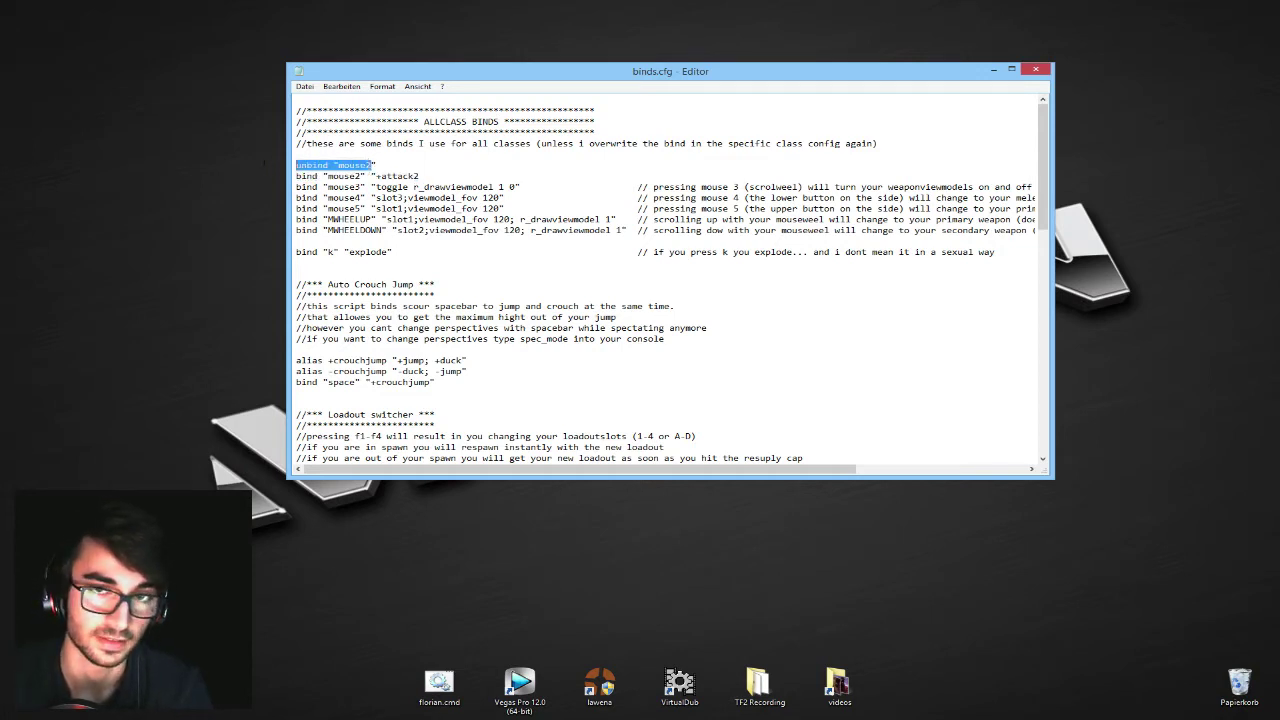
pyautogui.moveTo(439, 176); pyautogui.dragTo(259, 180)
pyautogui.click(345, 175)
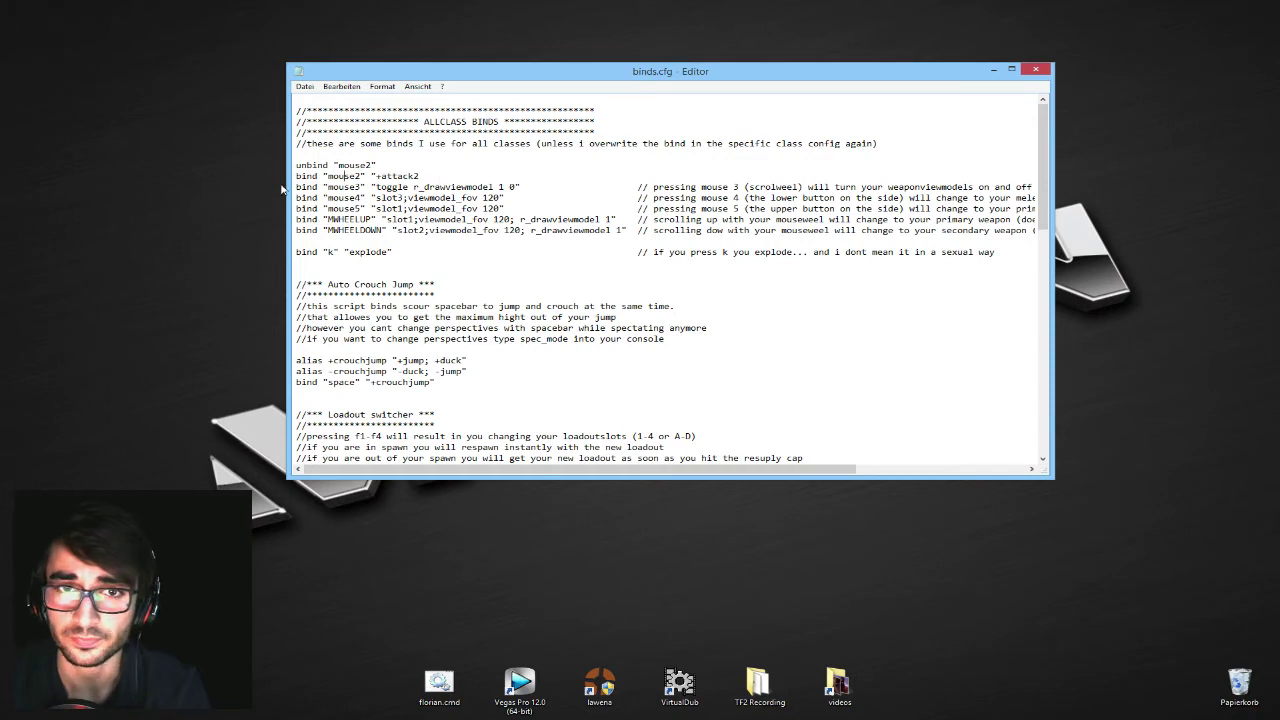
# - Examine the mouse3 "toggle r_drawviewmodel 1 0" bind and test toggling the weapon viewmodel in Team Fortress 2
pyautogui.moveTo(298, 186); pyautogui.dragTo(550, 187)
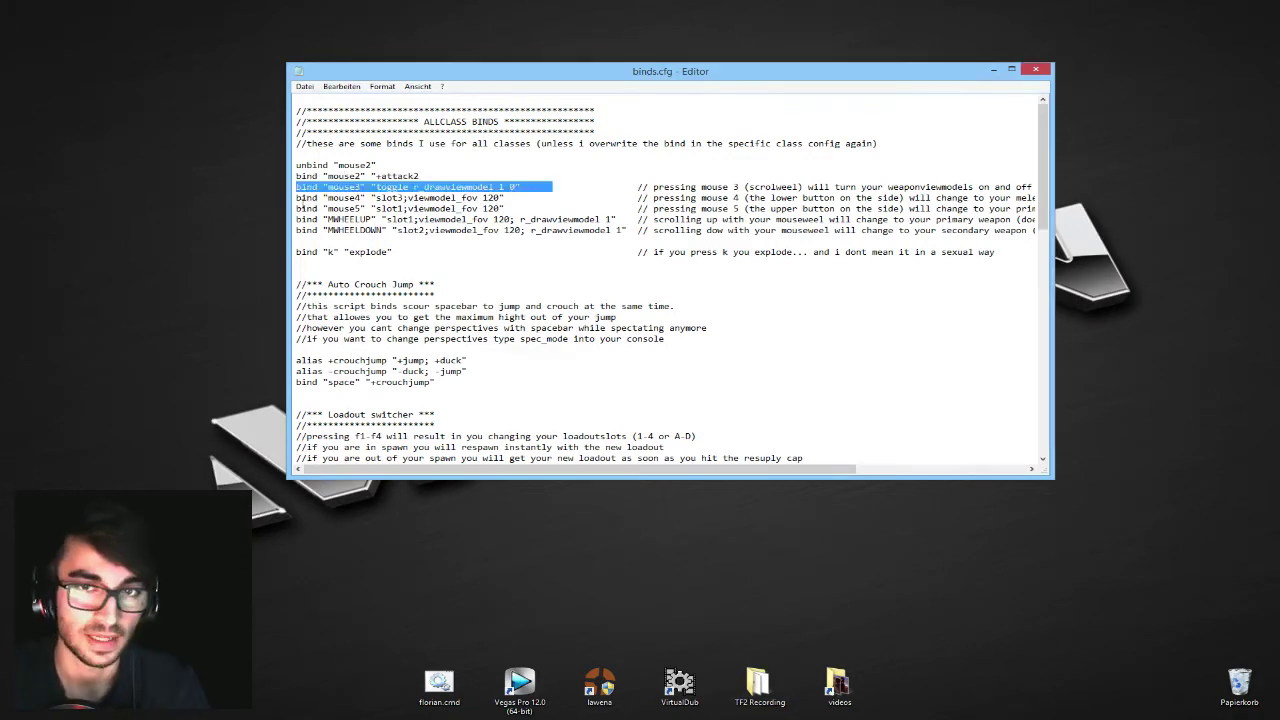
pyautogui.click(487, 187)
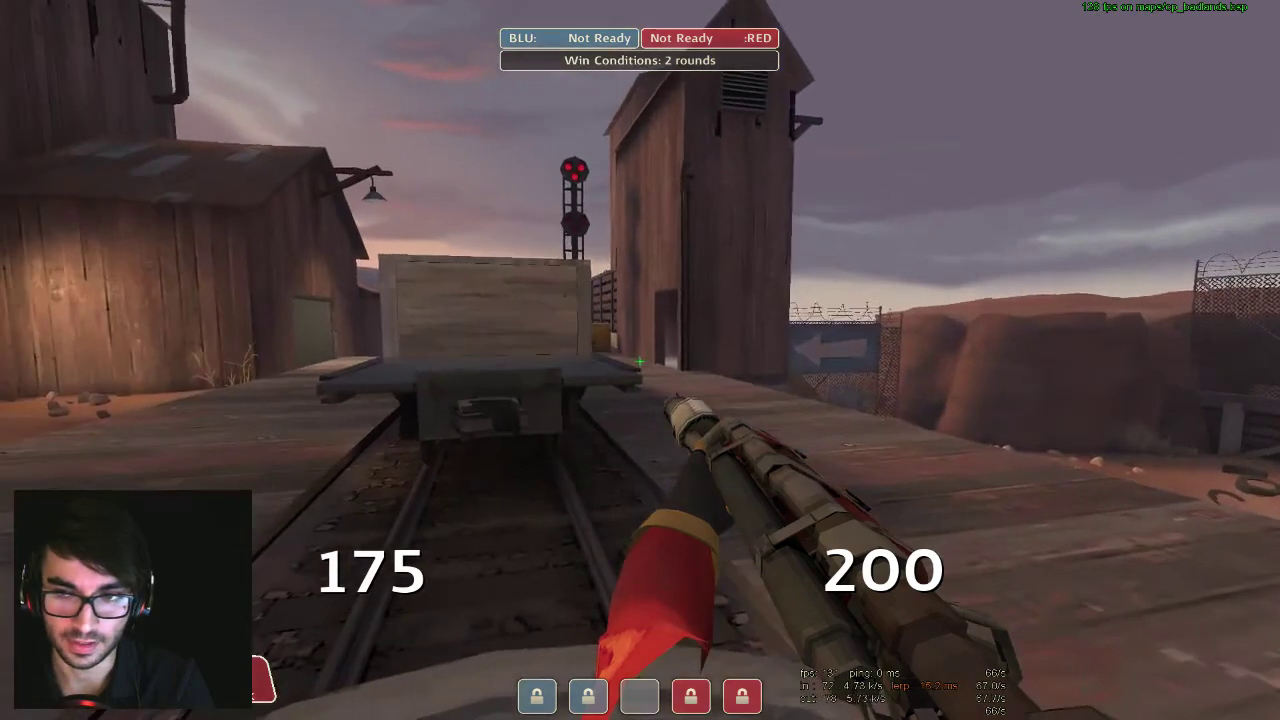
pyautogui.click(640, 361)
pyautogui.moveTo(640, 360); pyautogui.dragTo(640, 360)
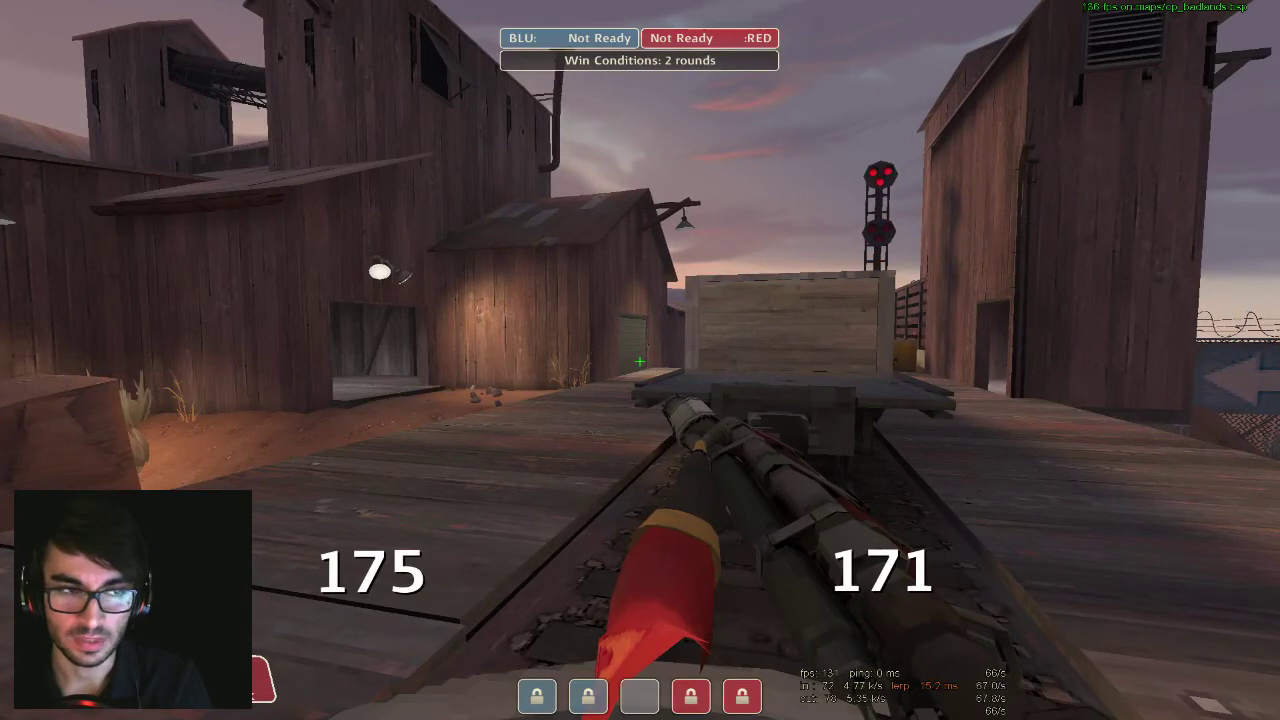
pyautogui.press('1')
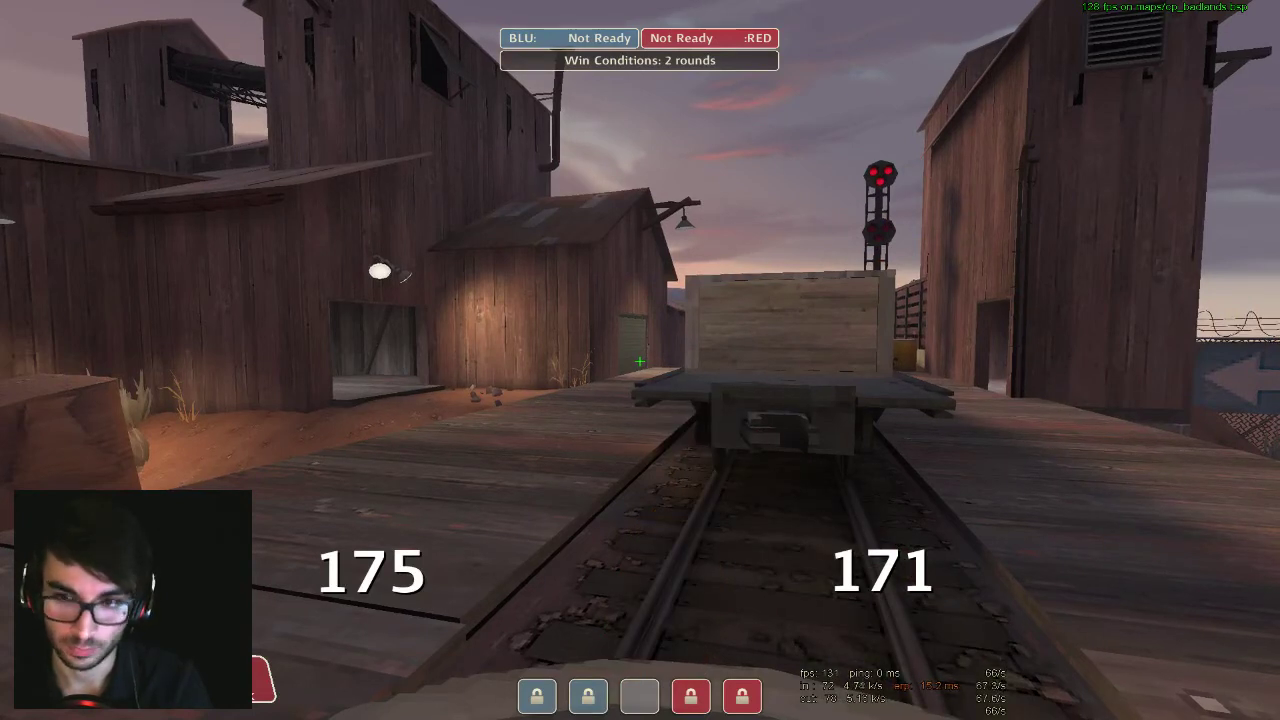
pyautogui.press('v')
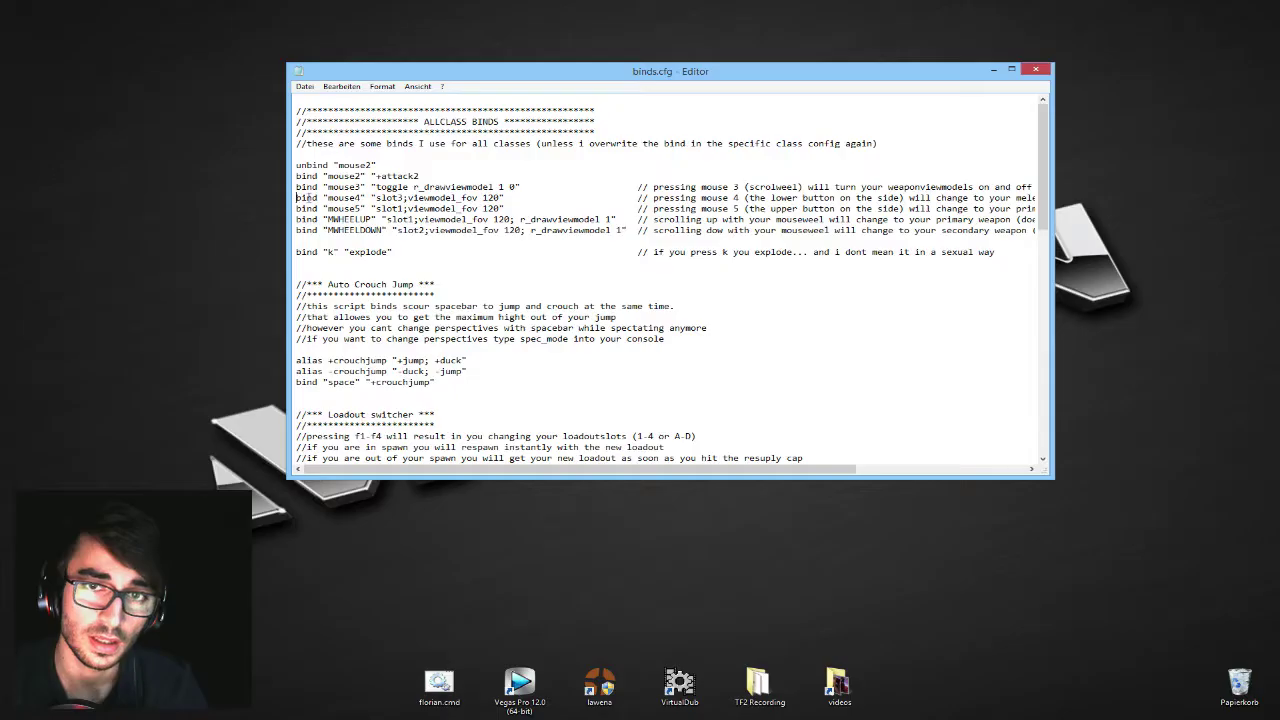
# - Examine the mouse4 bind to slot3 and the mouse5 bind to slot1, including the slot number in the mouse5 line
pyautogui.moveTo(296, 198); pyautogui.dragTo(531, 197)
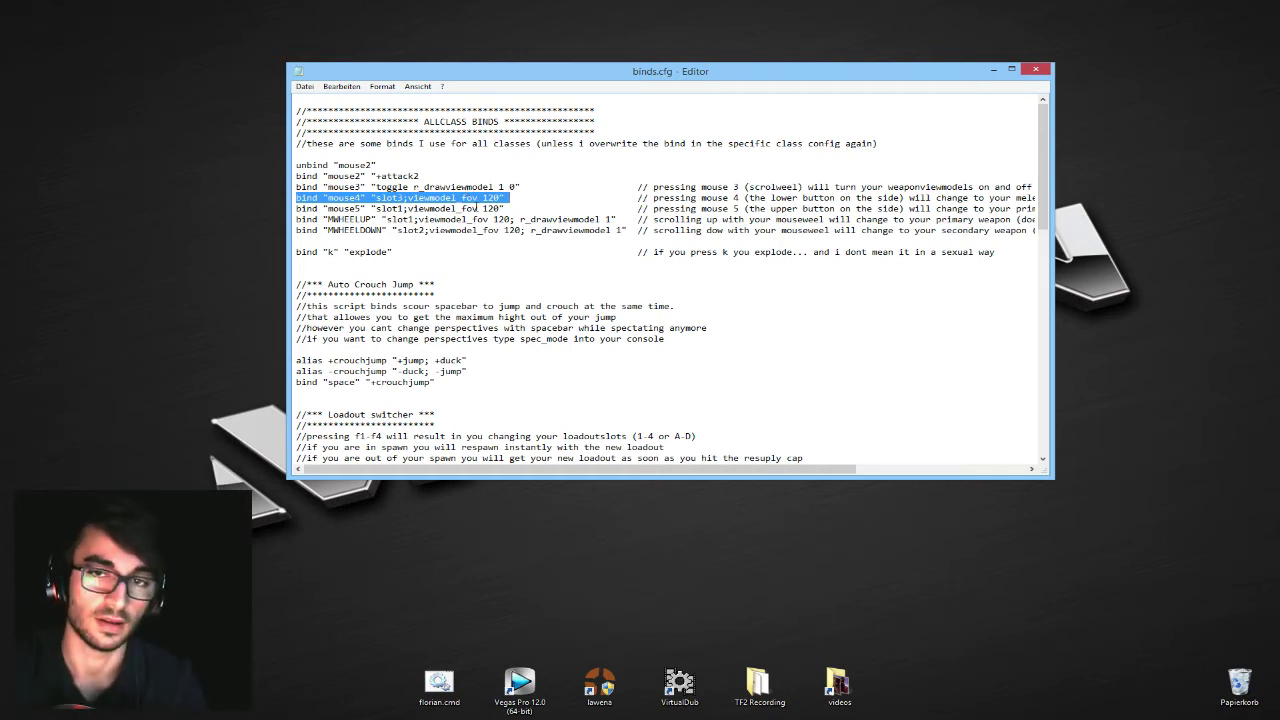
pyautogui.click(400, 200)
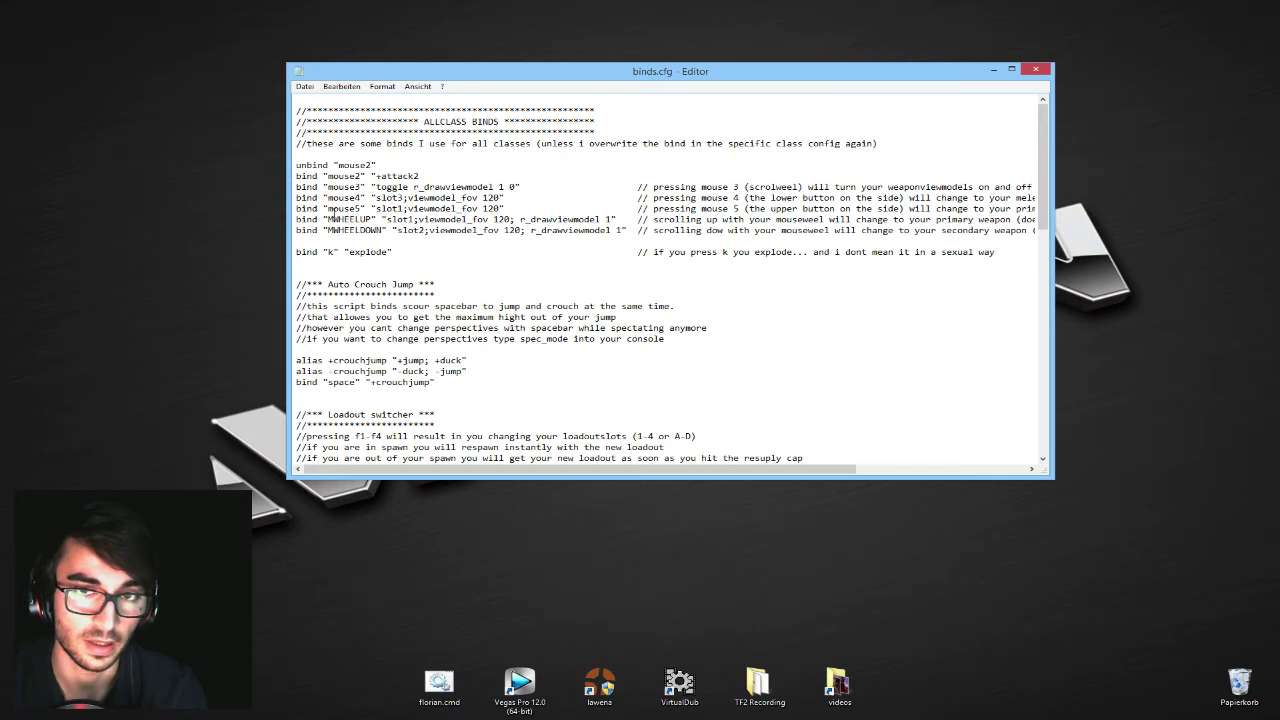
pyautogui.moveTo(313, 209); pyautogui.dragTo(392, 209)
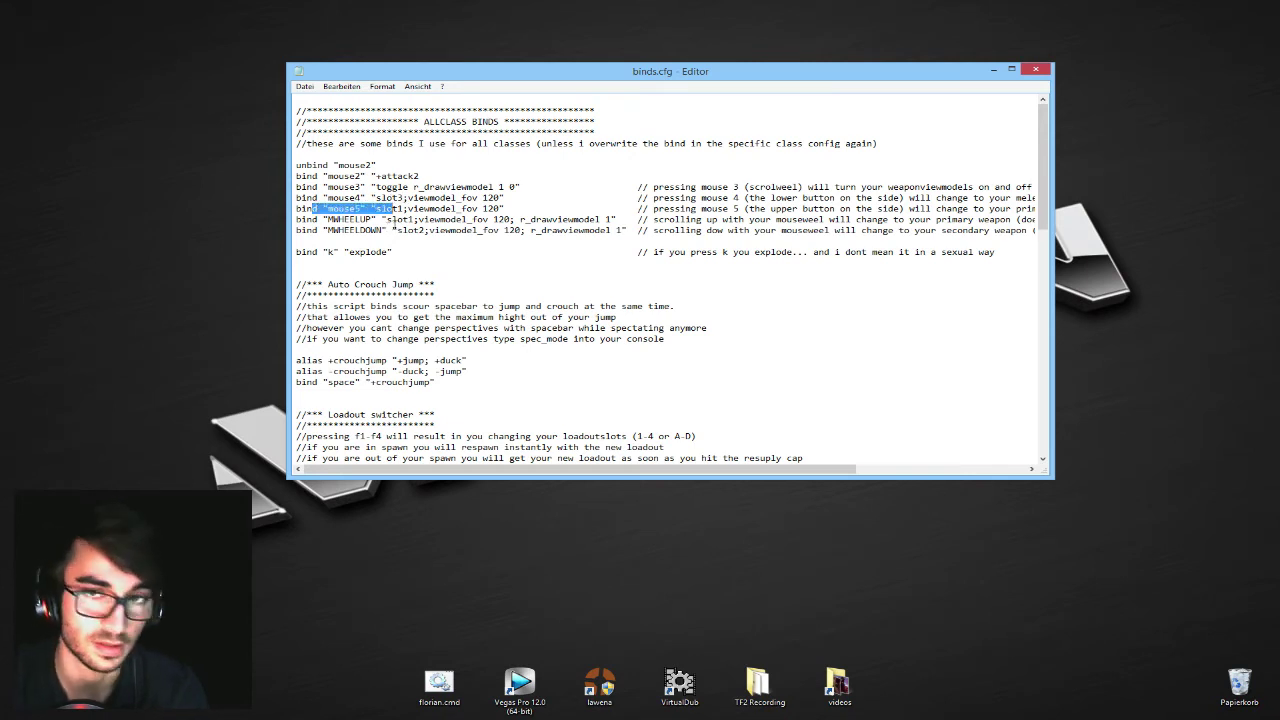
pyautogui.click(398, 210)
pyautogui.doubleClick(398, 209)
pyautogui.click(397, 209)
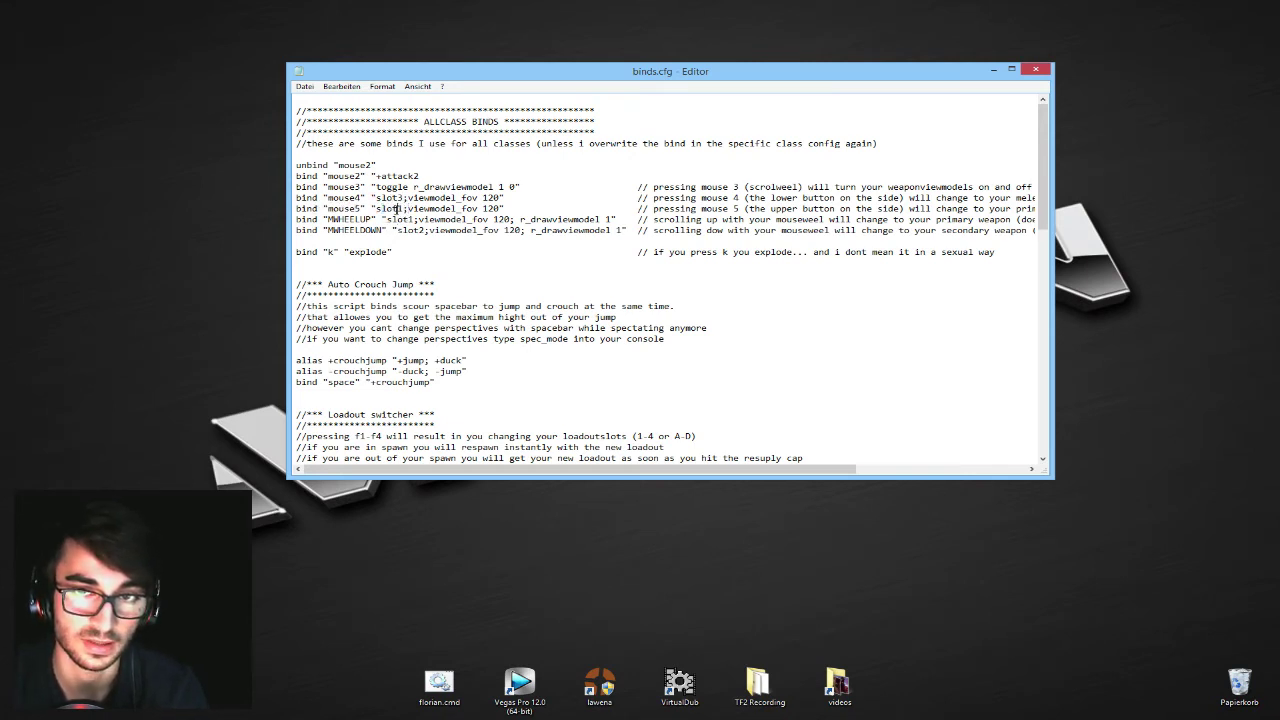
pyautogui.doubleClick(397, 209)
pyautogui.click(401, 209)
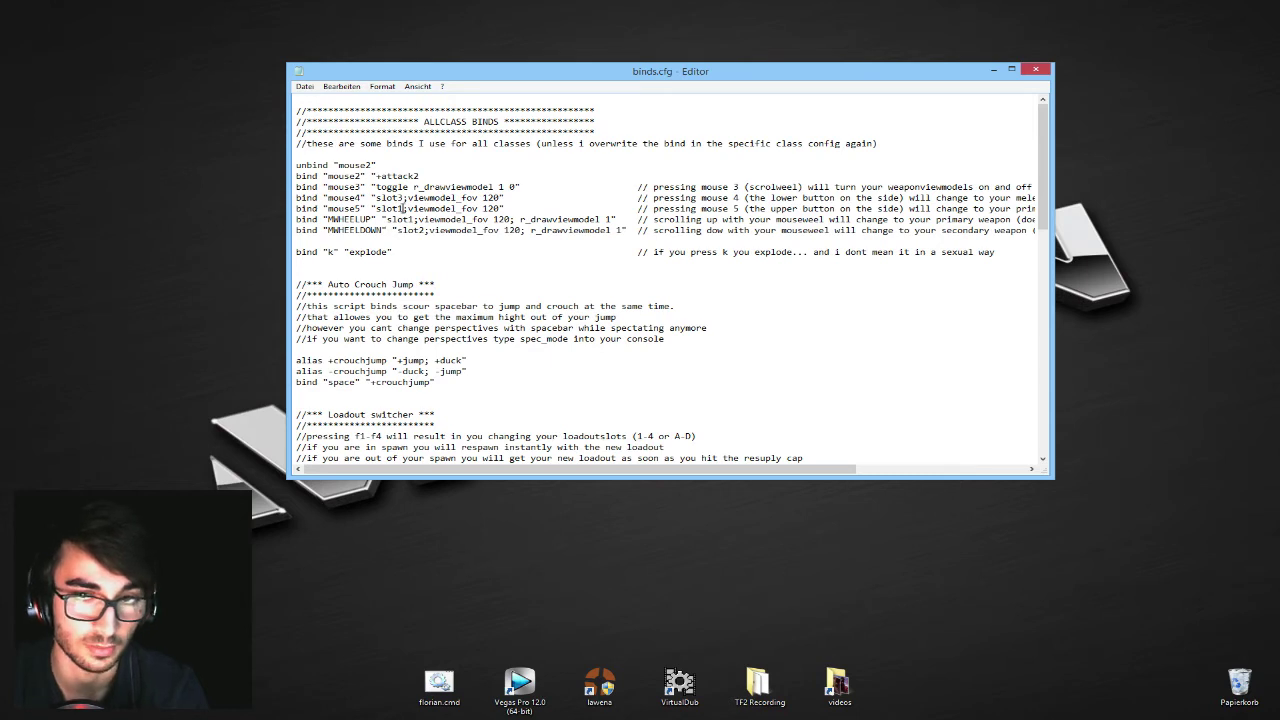
# - Examine the MWHEELUP bind to slot1 and the MWHEELDOWN bind to slot2
pyautogui.moveTo(301, 219); pyautogui.dragTo(367, 219)
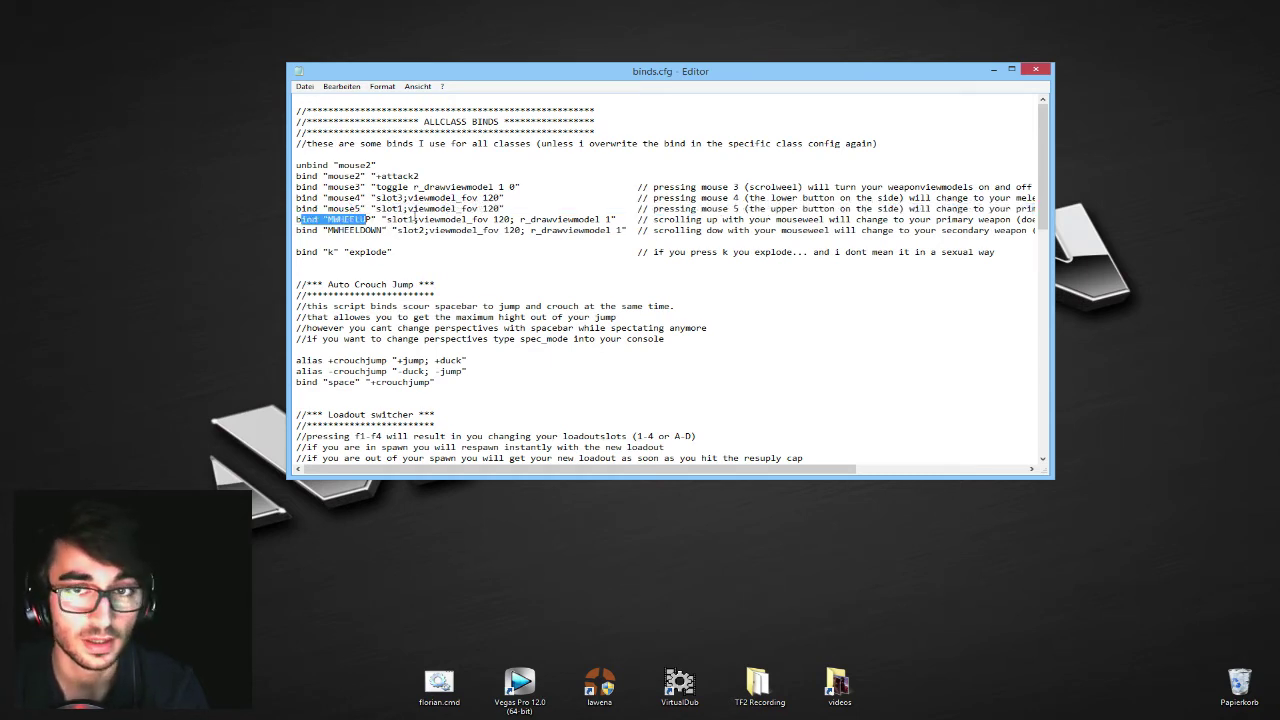
pyautogui.doubleClick(399, 219)
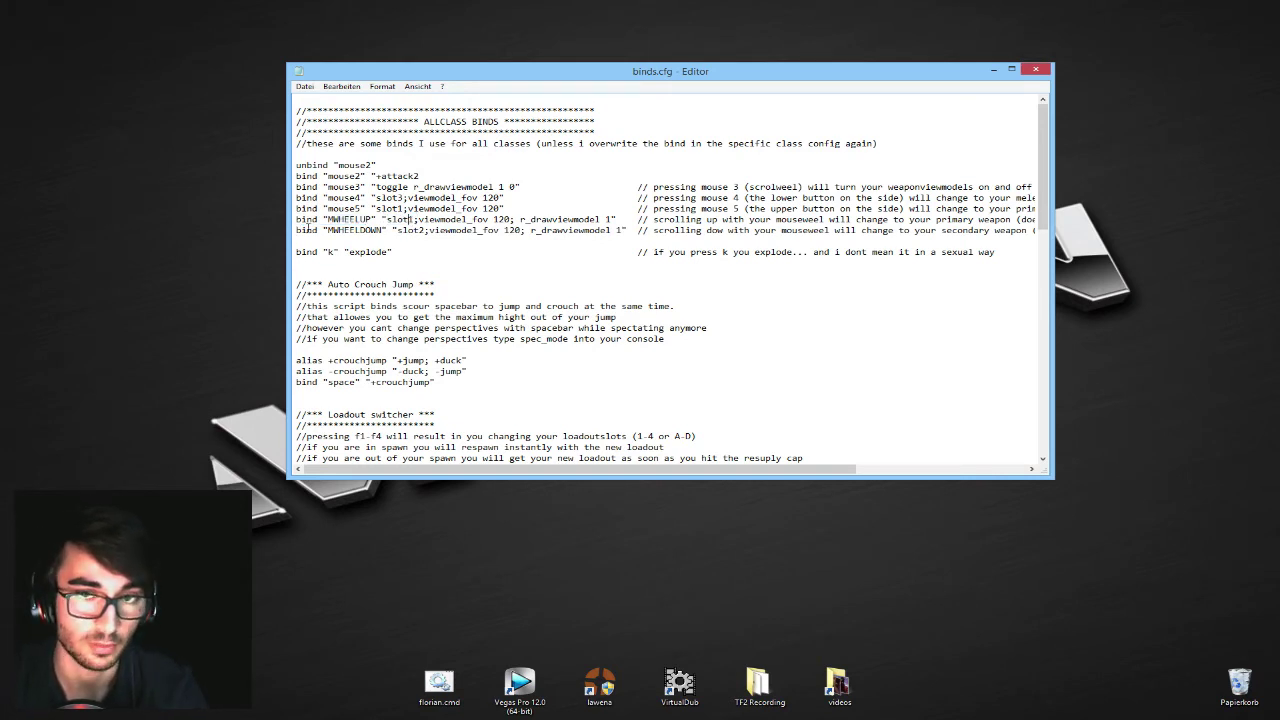
pyautogui.moveTo(322, 230); pyautogui.dragTo(440, 231)
pyautogui.click(429, 230)
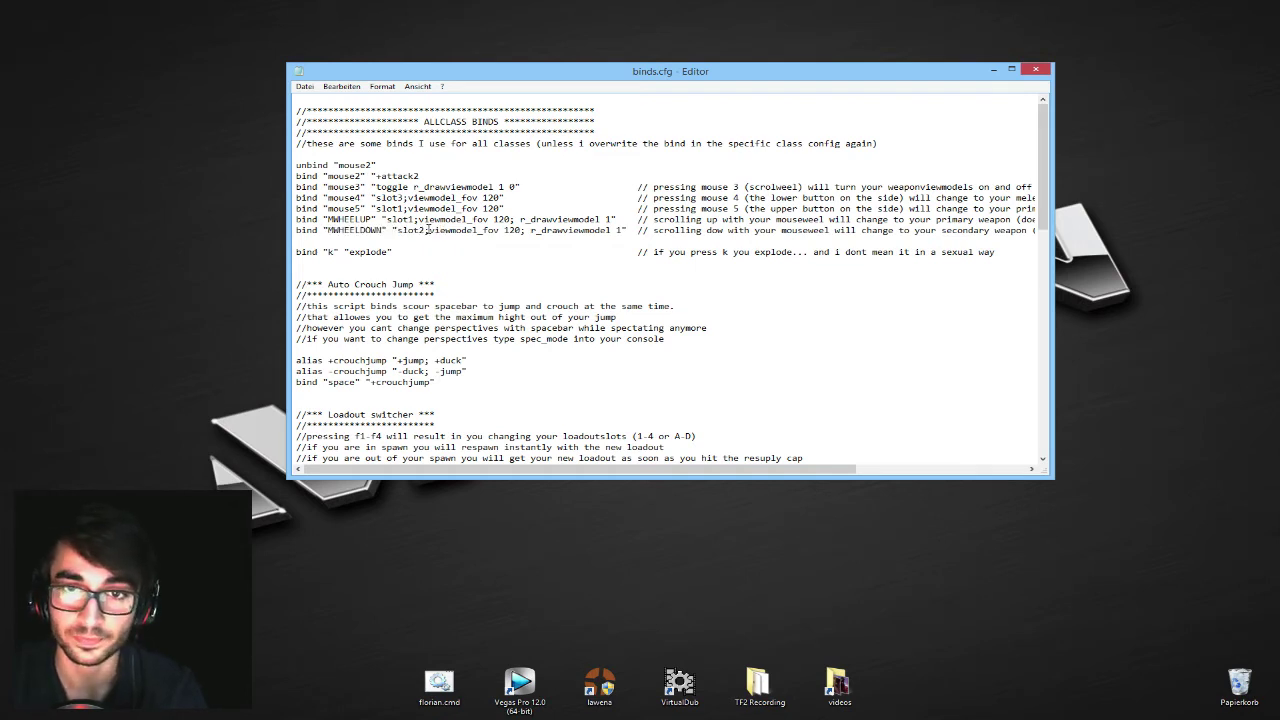
# - Examine the viewmodel_fov 120 command in the mouse4 and mouse5 binds
pyautogui.moveTo(446, 197); pyautogui.dragTo(553, 209)
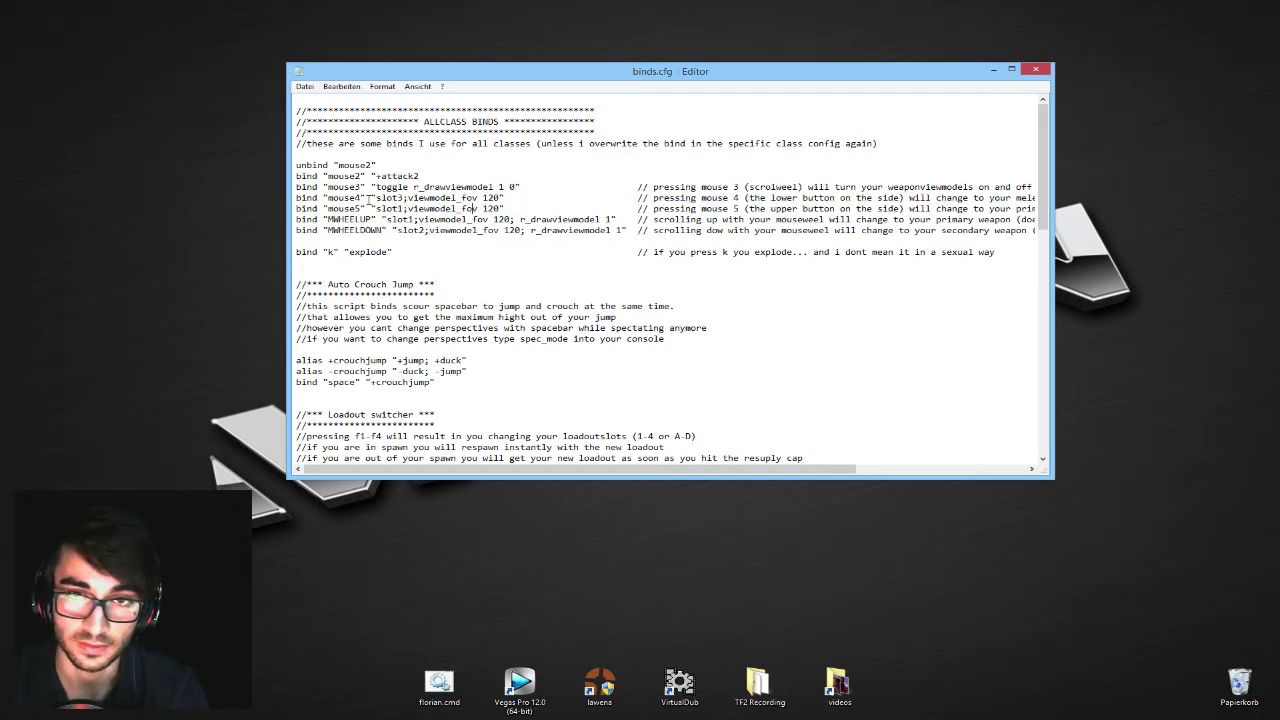
pyautogui.moveTo(387, 198); pyautogui.dragTo(500, 198)
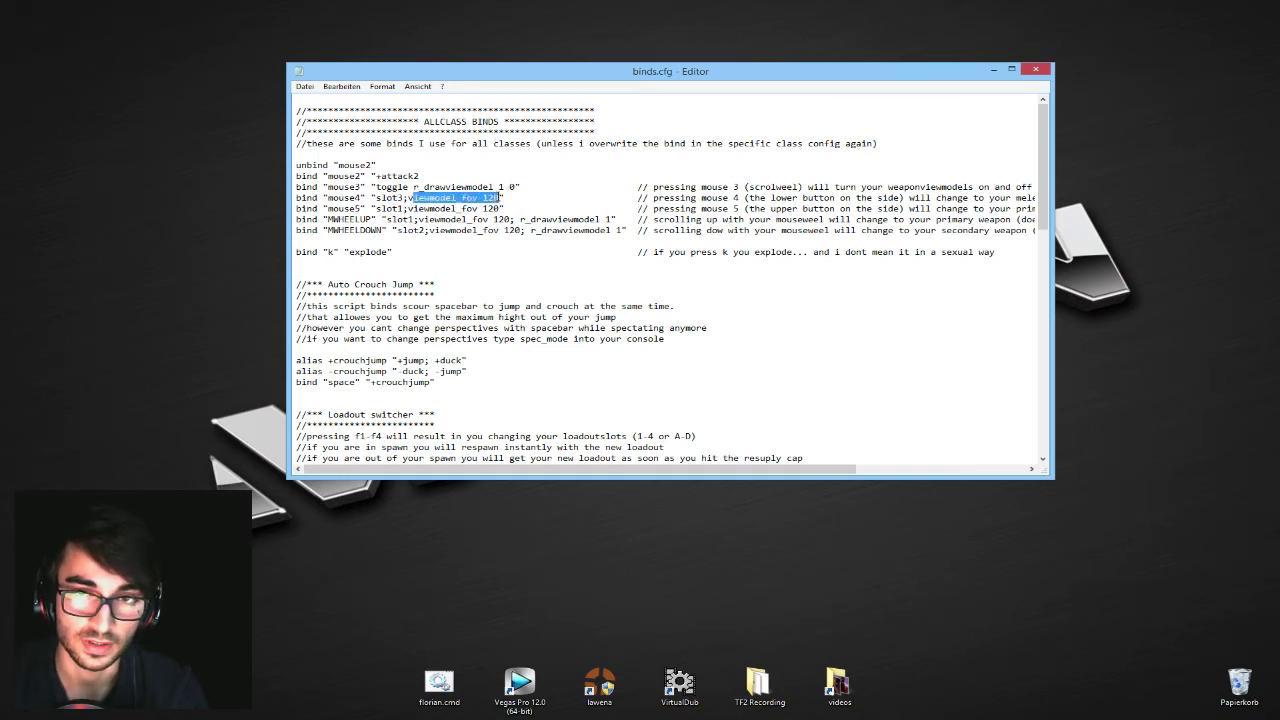
pyautogui.click(499, 198)
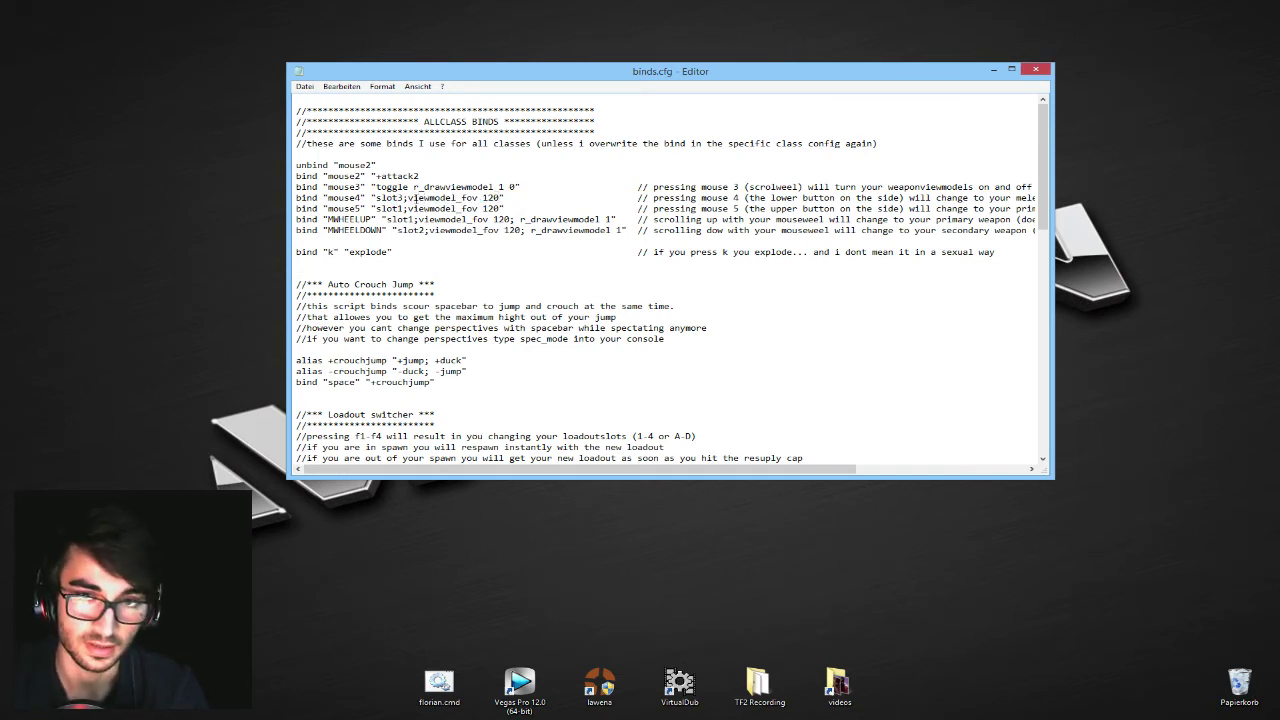
# - Examine the viewmodel_fov 120 and r_drawviewmodel 1 commands in the MWHEELUP and MWHEELDOWN binds
pyautogui.moveTo(412, 219); pyautogui.dragTo(532, 221)
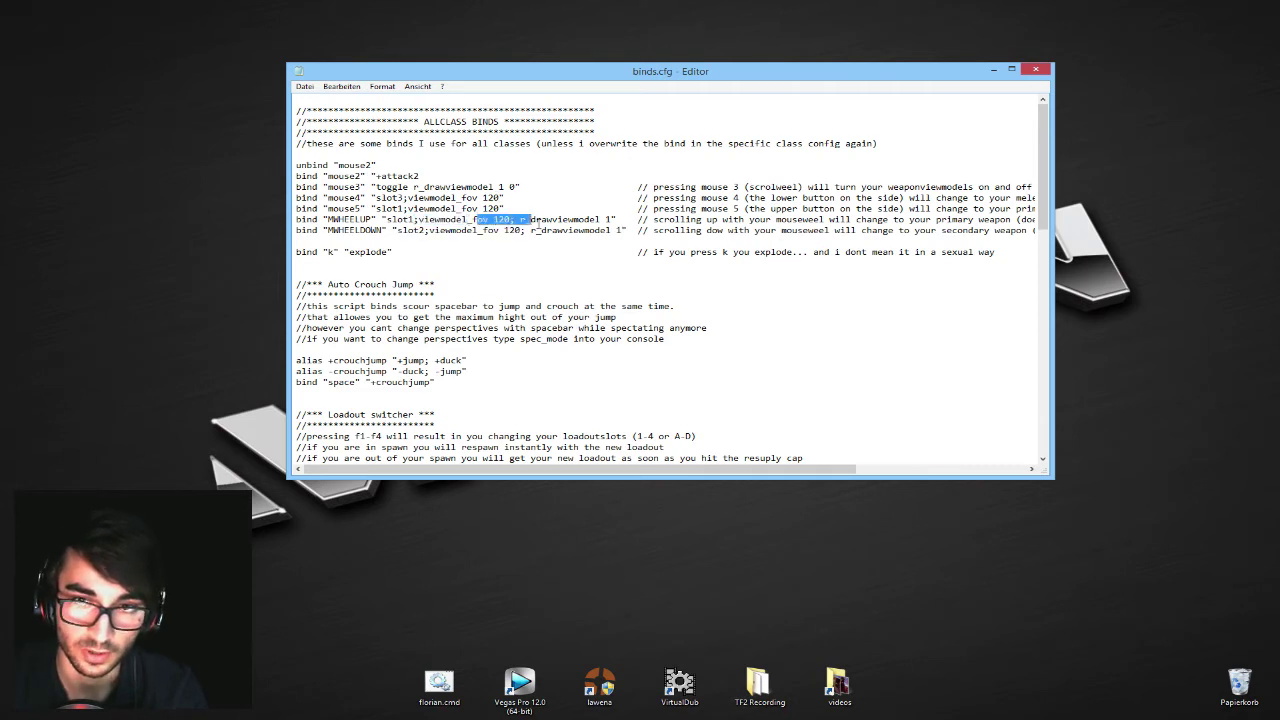
pyautogui.click(563, 228)
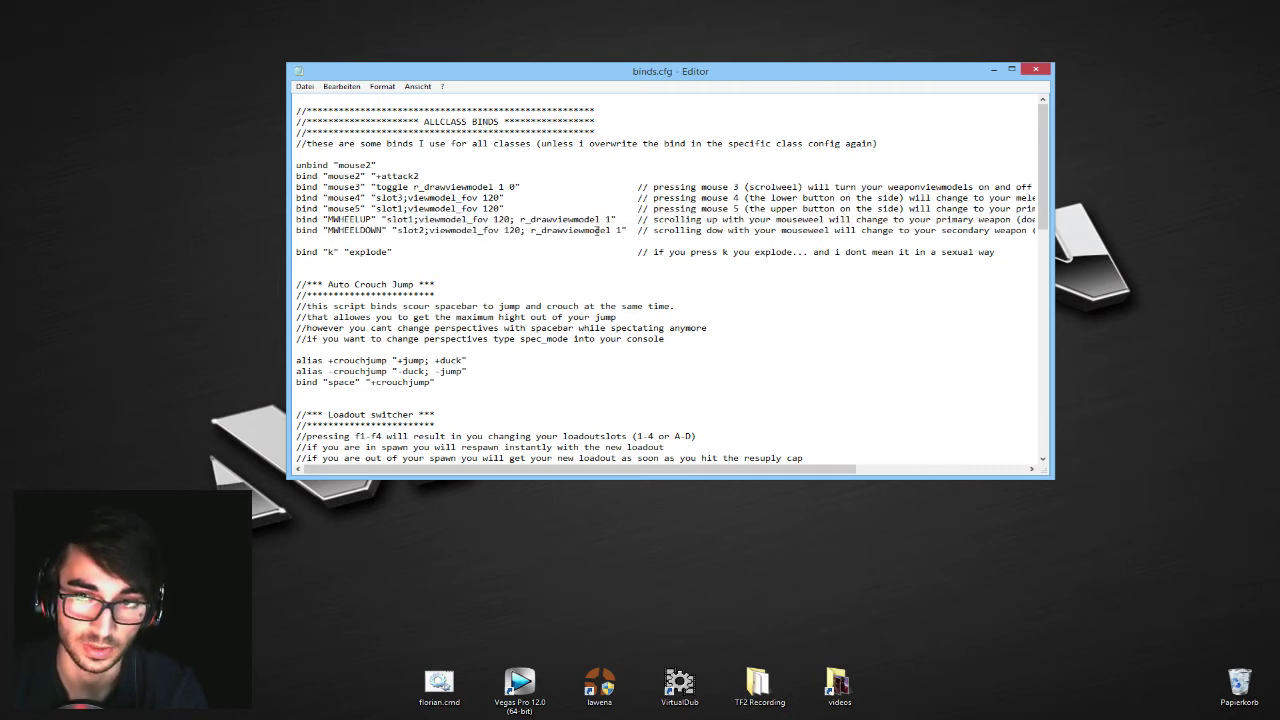
pyautogui.moveTo(605, 219); pyautogui.dragTo(627, 231)
pyautogui.click(616, 230)
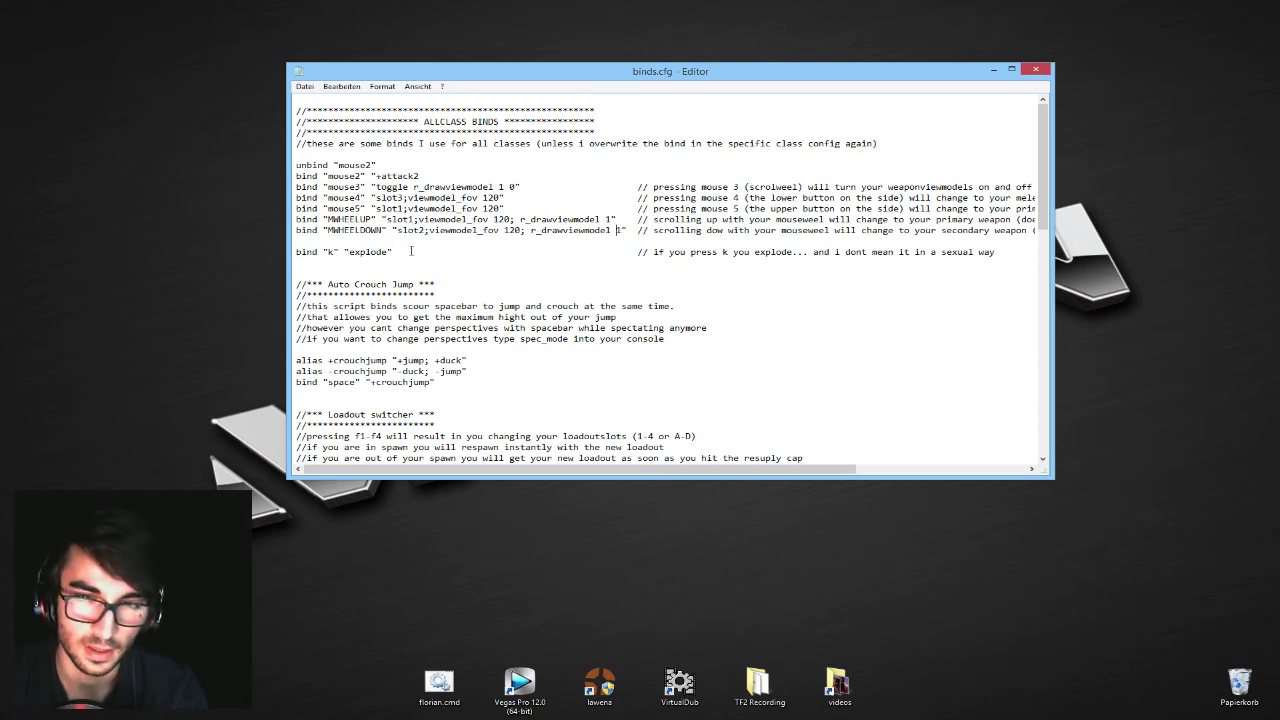
# - Examine the bind "k" "explode" line and the Auto Crouch Jump section of binds.cfg
pyautogui.moveTo(411, 251); pyautogui.dragTo(296, 248)
pyautogui.click(483, 232)
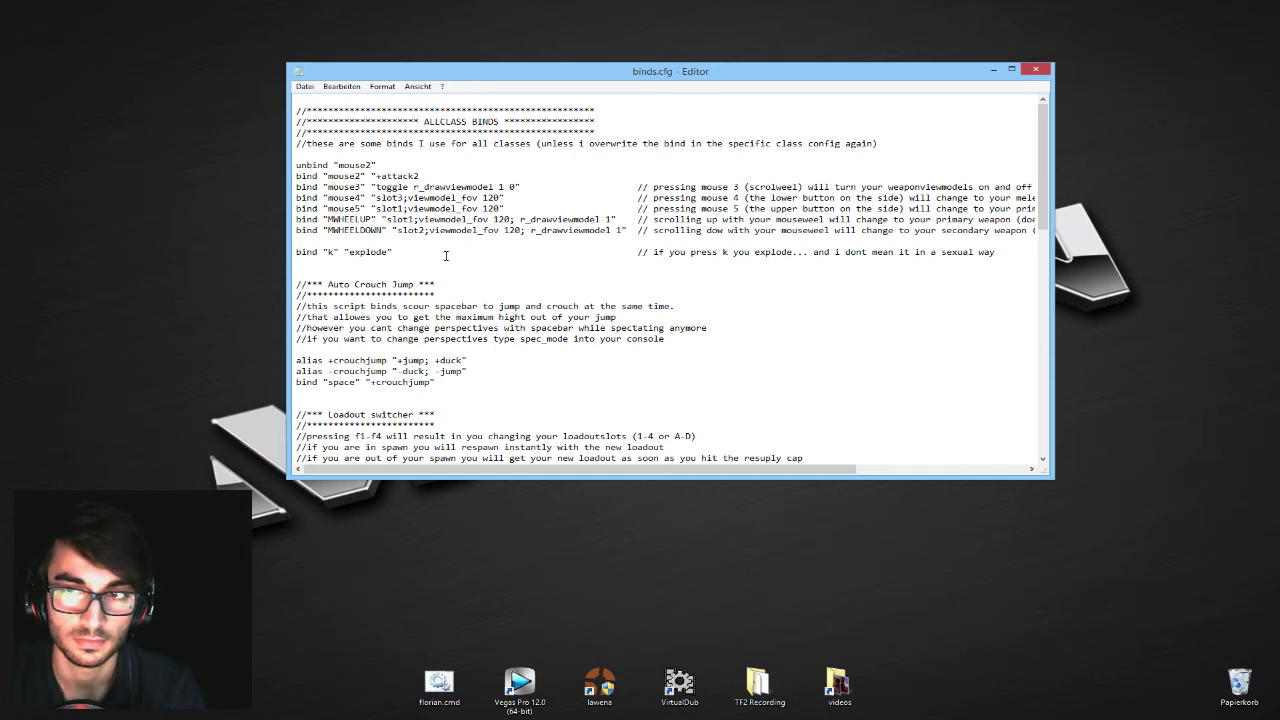
pyautogui.scroll(-5, 440, 262)
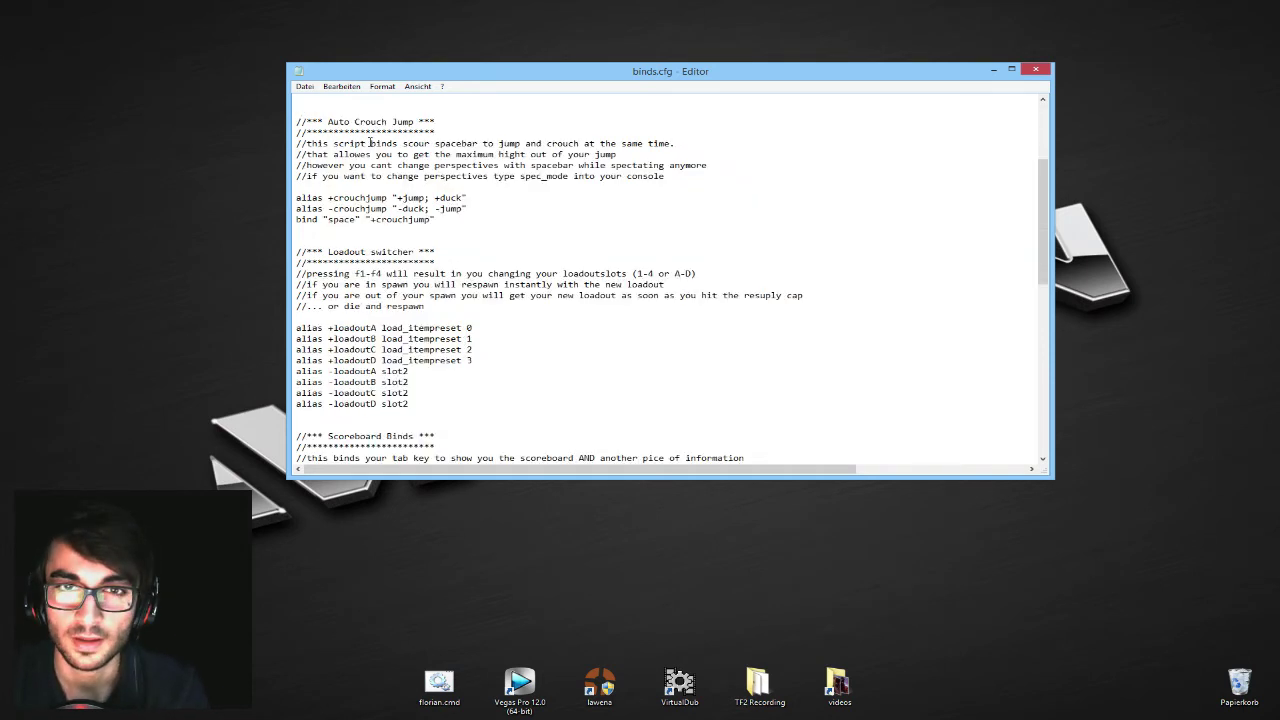
pyautogui.click(301, 122)
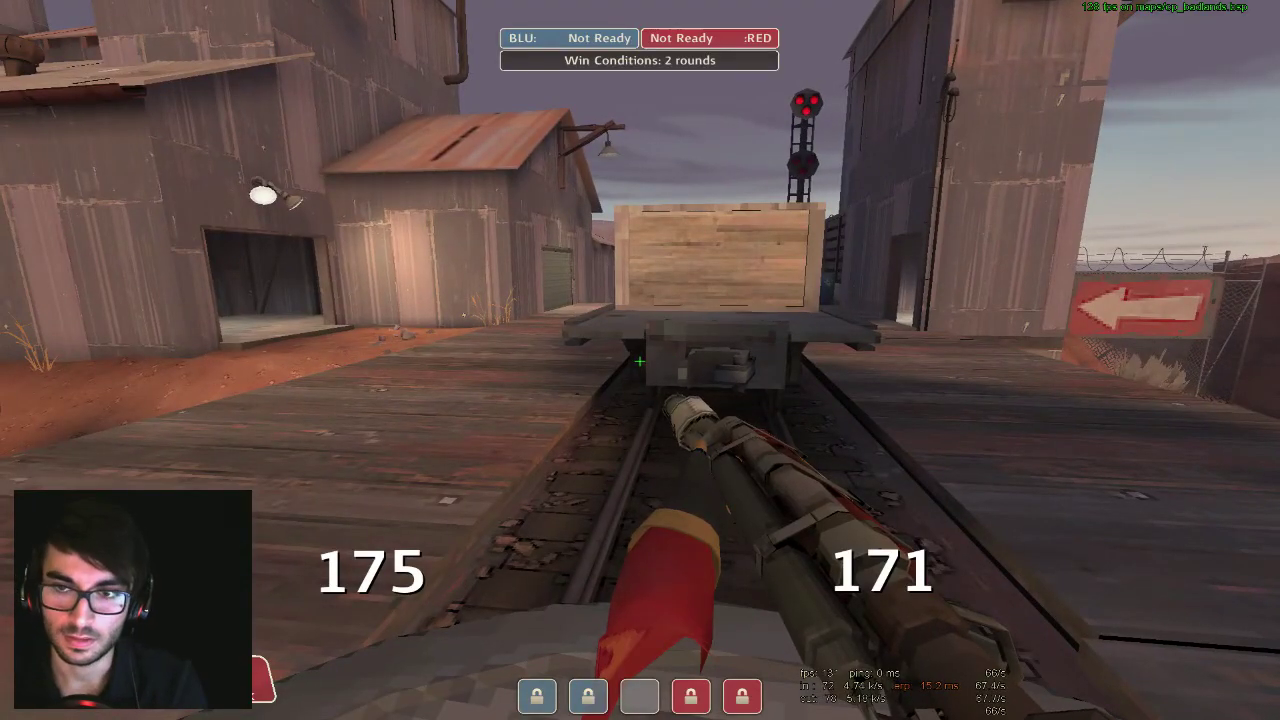
# - Switch to Team Fortress 2 and test the crouch jump bind by climbing onto the wooden crates of the train wagon
pyautogui.press('w')
pyautogui.press('a')
pyautogui.press('w')
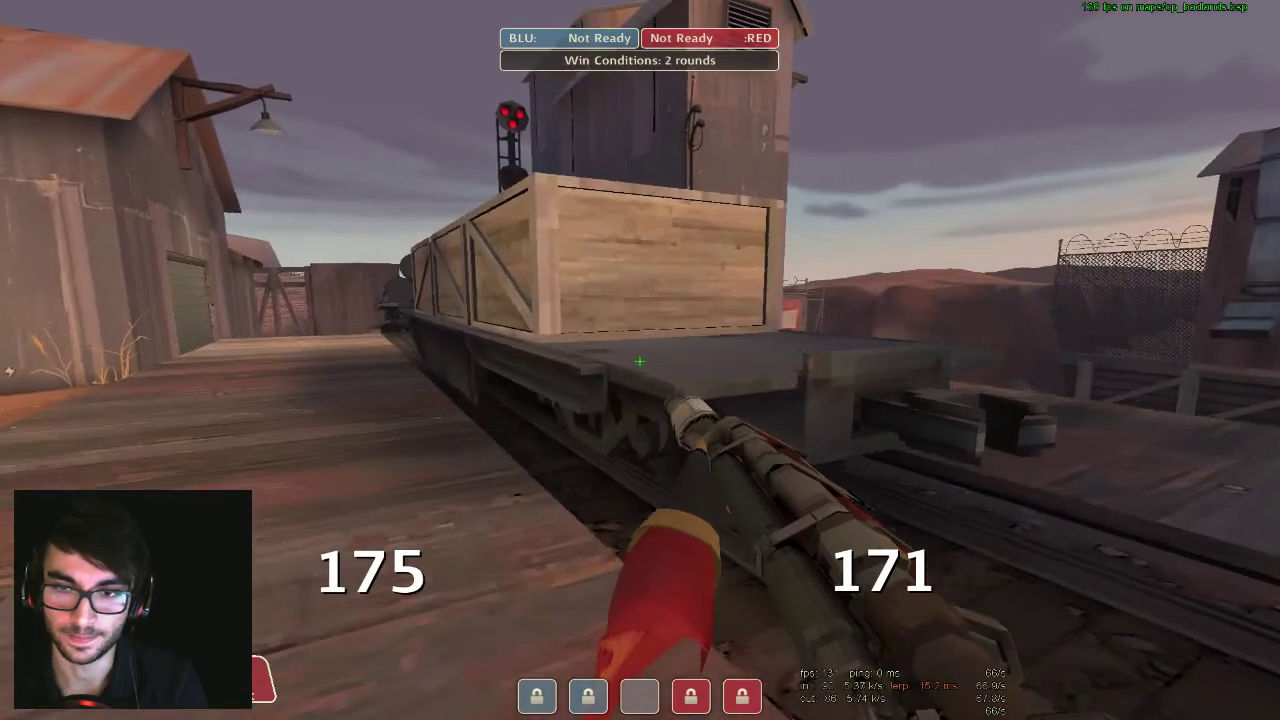
pyautogui.press('space')
pyautogui.press('w')
pyautogui.press('space')
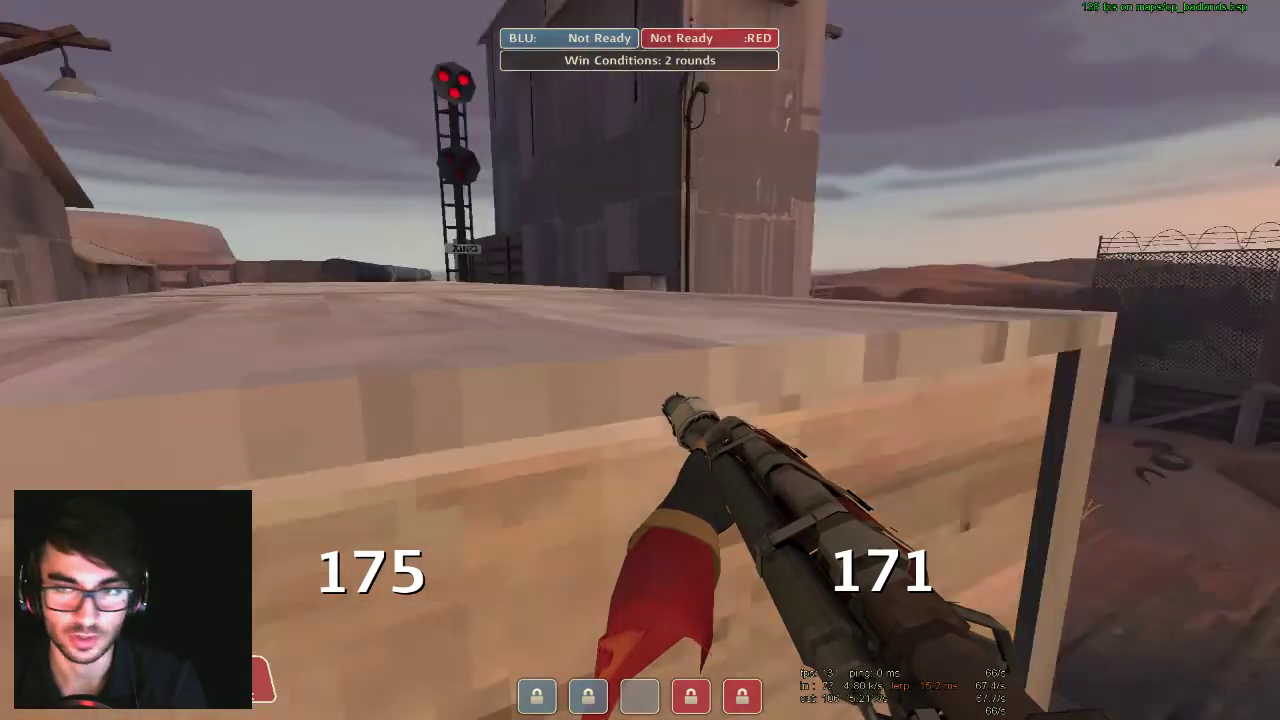
pyautogui.press('s')
pyautogui.press('w')
pyautogui.press('d')
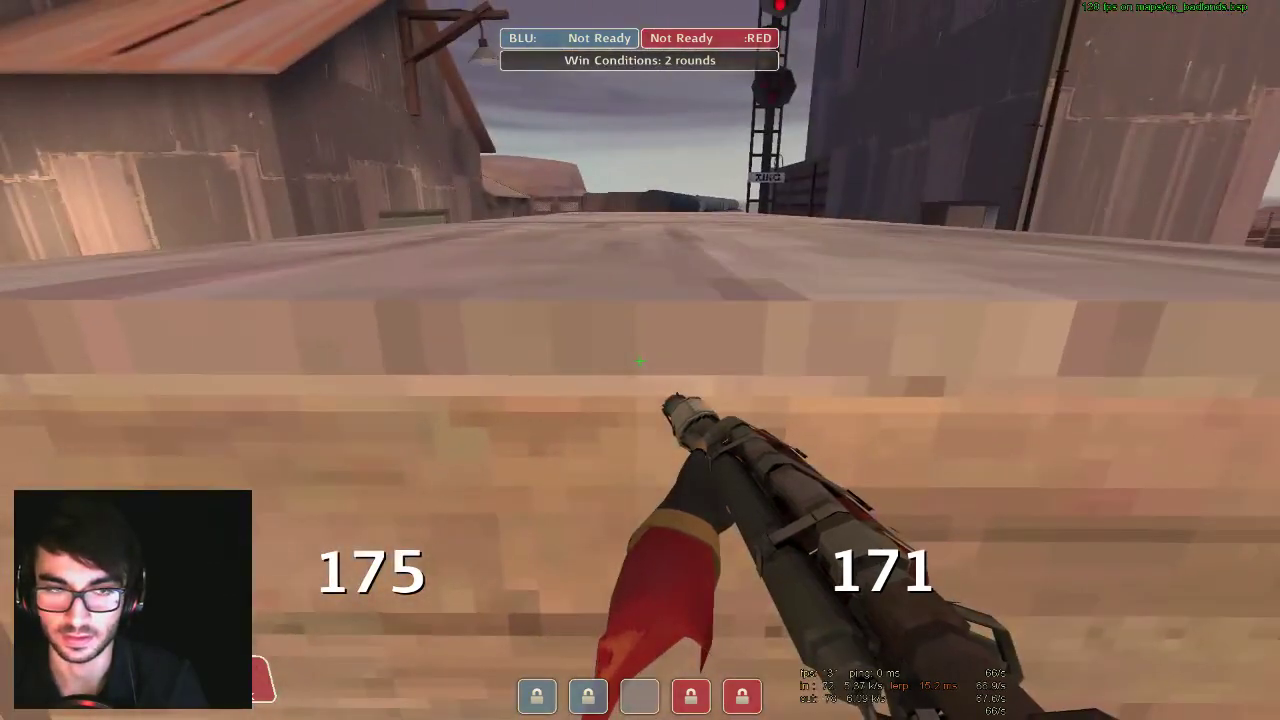
pyautogui.press('w')
pyautogui.press('space')
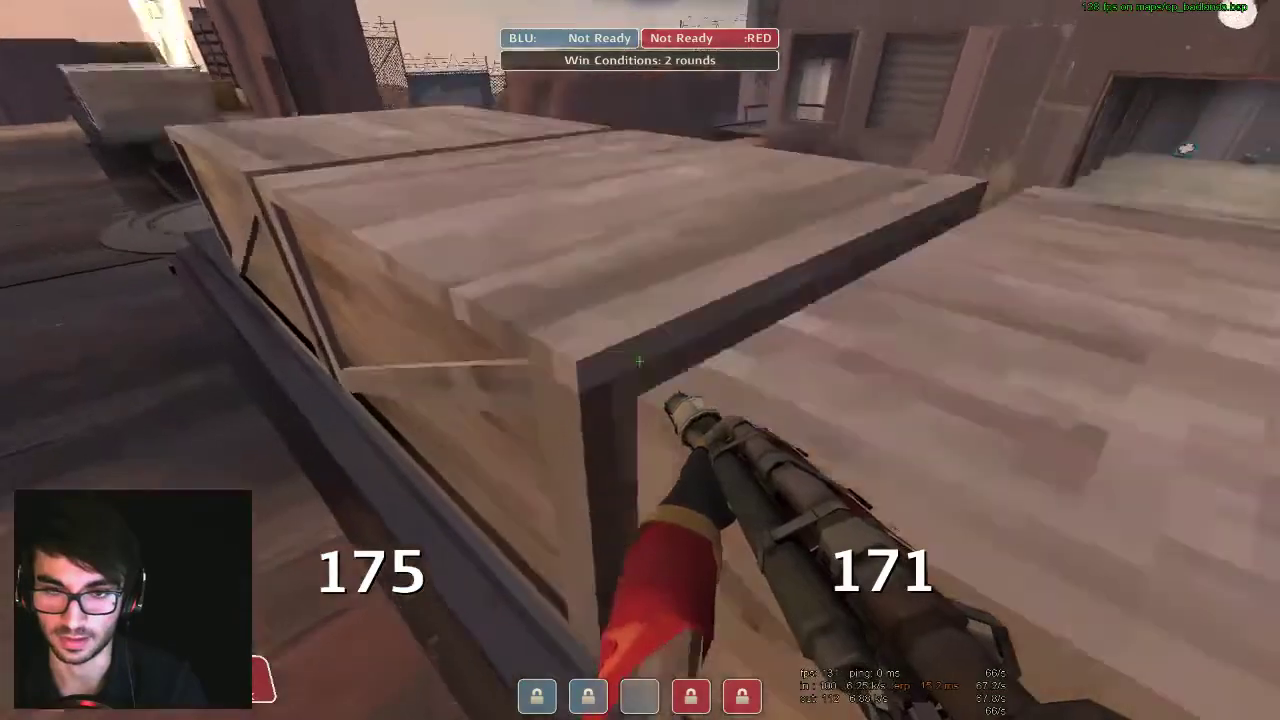
# - Cross the crate tops and test jumping from the wagon bed onto the crate again, also with a separate crouch
pyautogui.press('a')
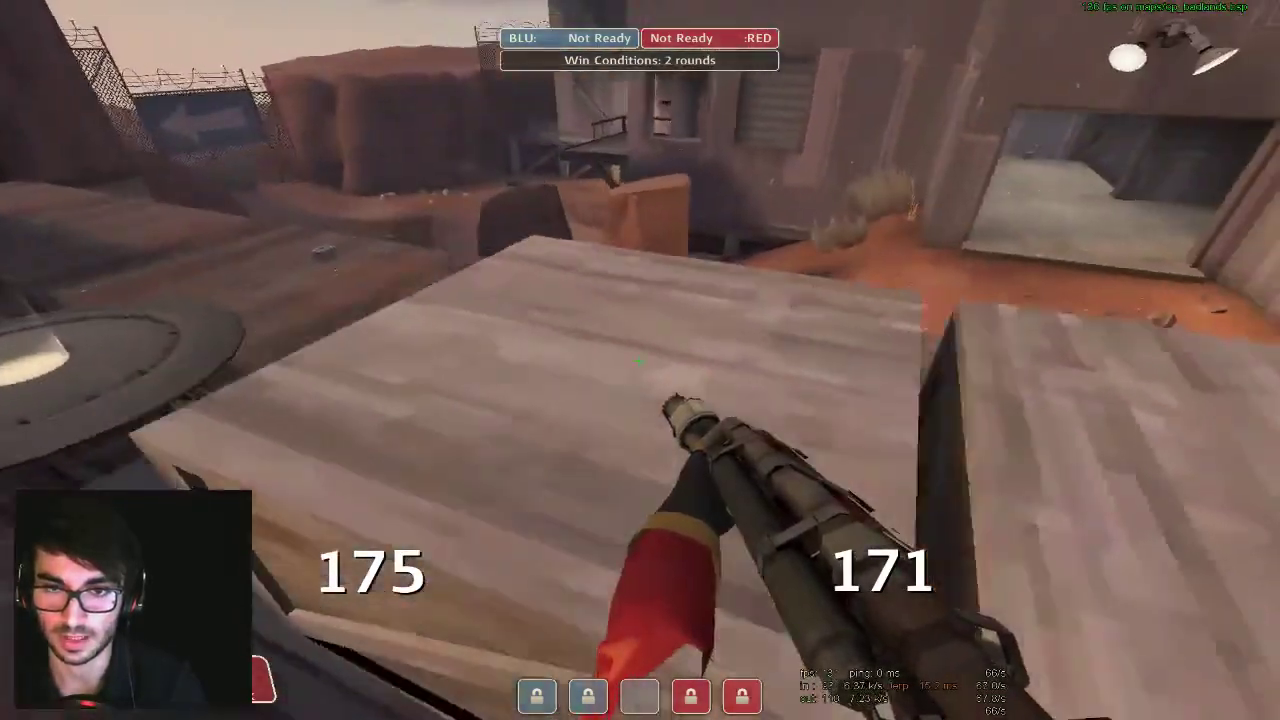
pyautogui.press('a')
pyautogui.press('space')
pyautogui.press('w')
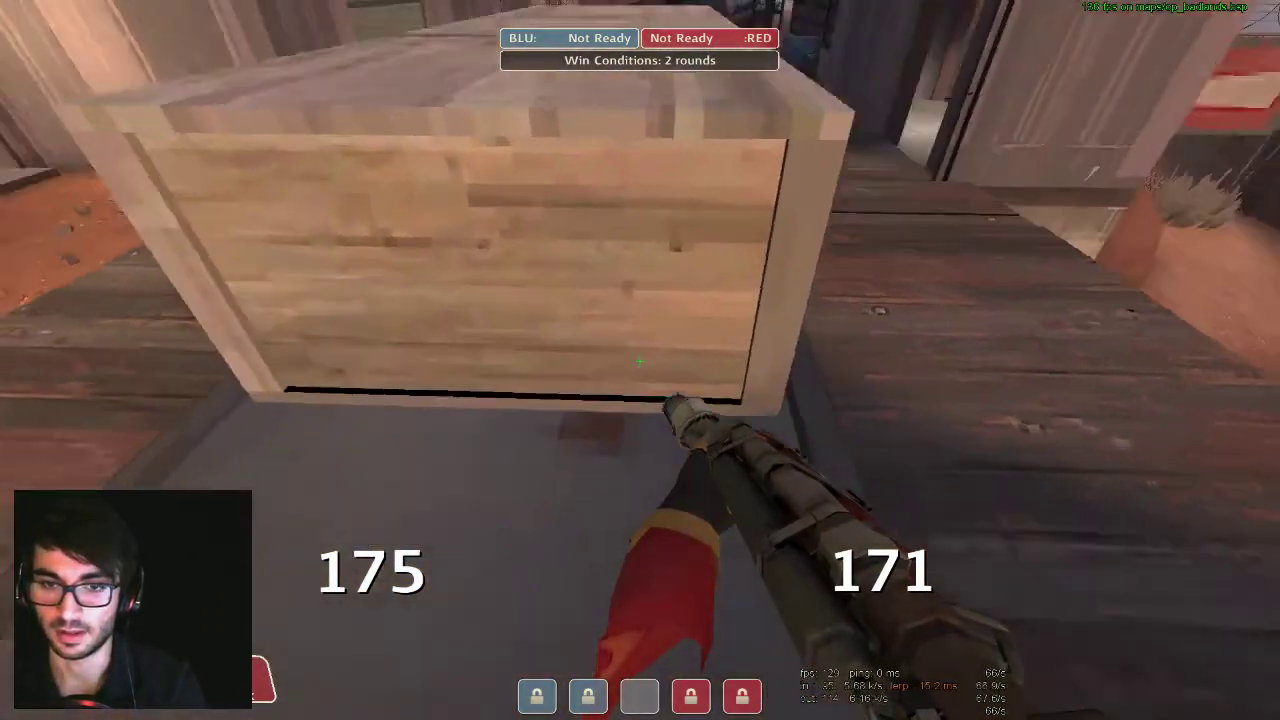
pyautogui.press('space')
pyautogui.press('w')
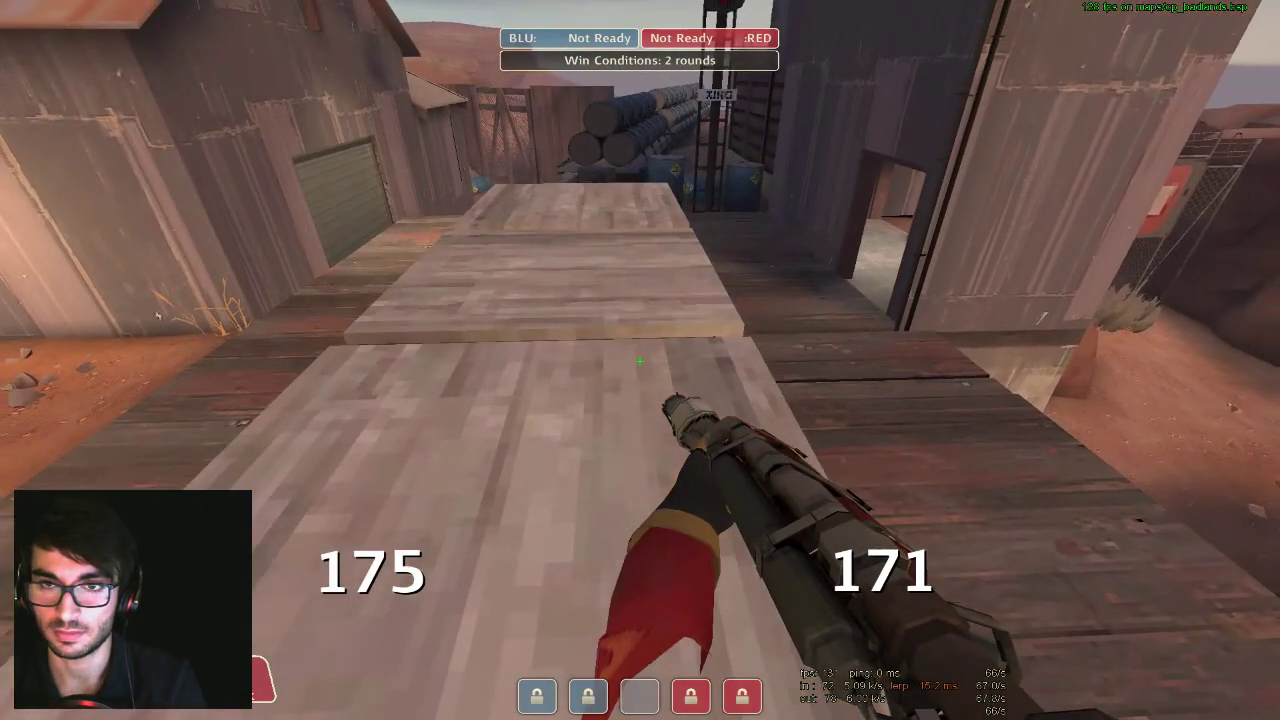
pyautogui.press('s')
pyautogui.press('w')
pyautogui.press('space')
pyautogui.press('ctrl')
pyautogui.press('w')
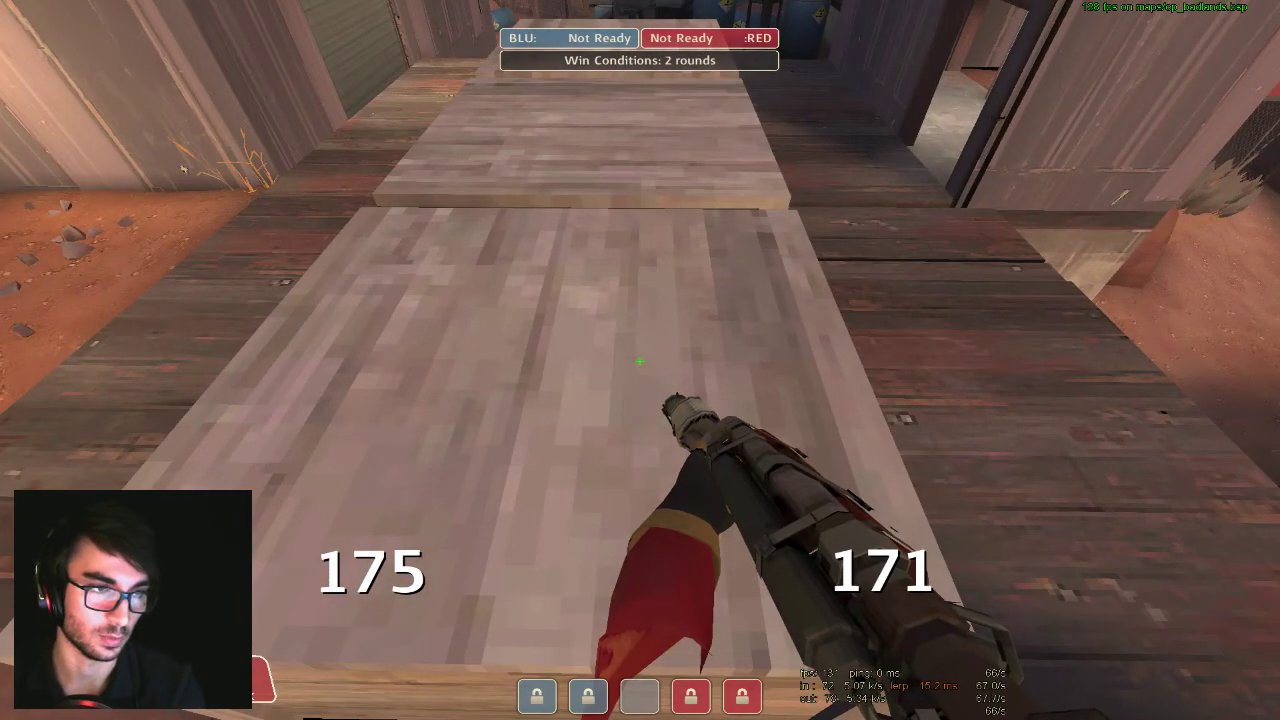
pyautogui.press('w')
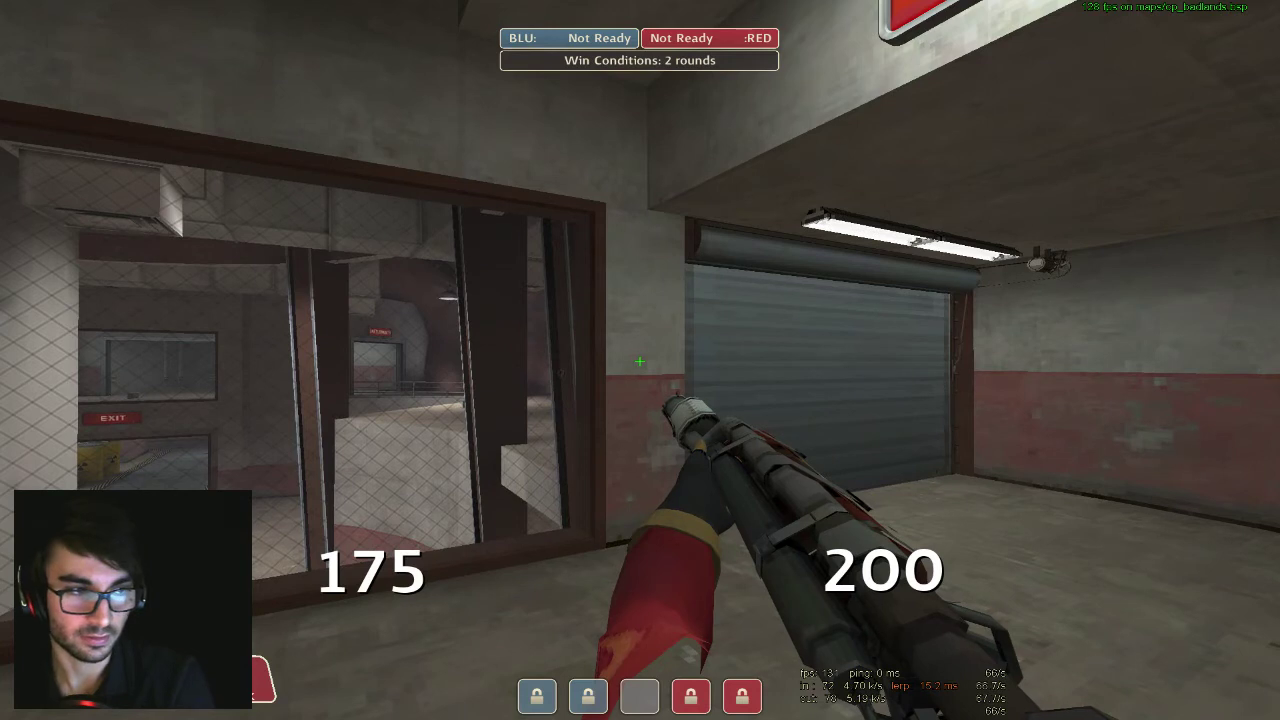
# - View the Pyro's loadouts B and C, and recheck the active loadout A after returning to the spawn room
pyautogui.press('m')
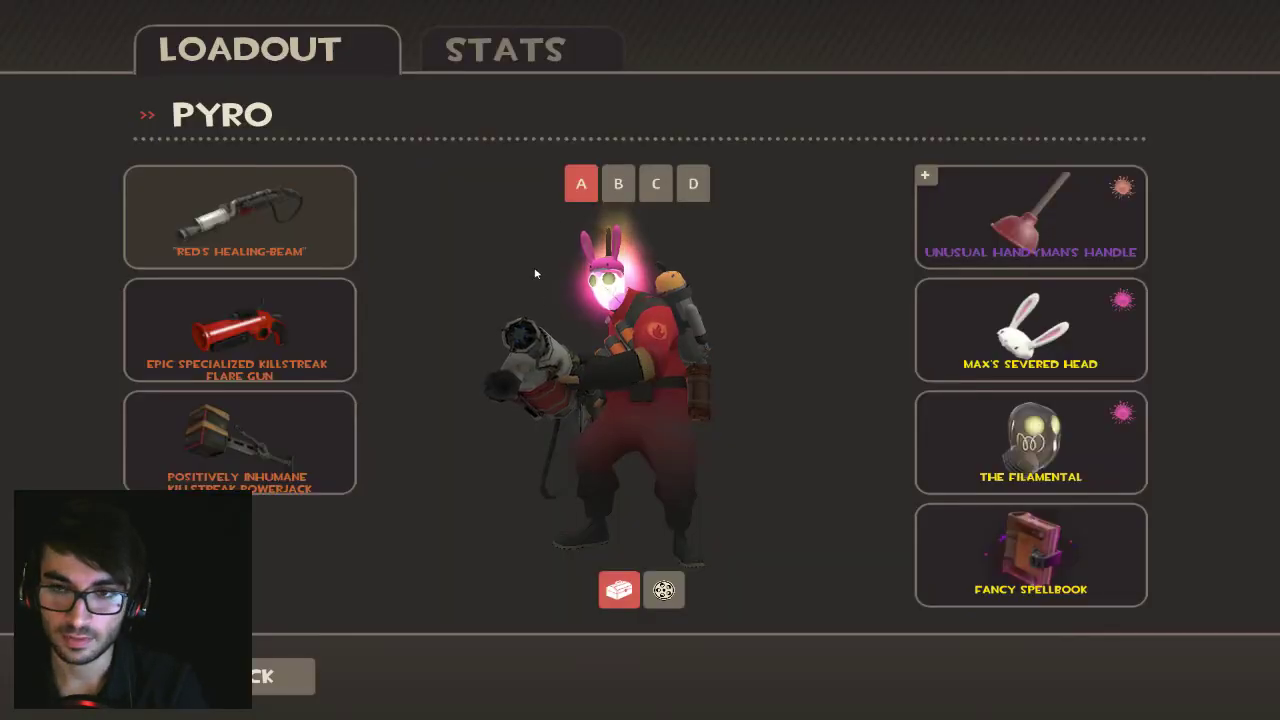
pyautogui.click(615, 185)
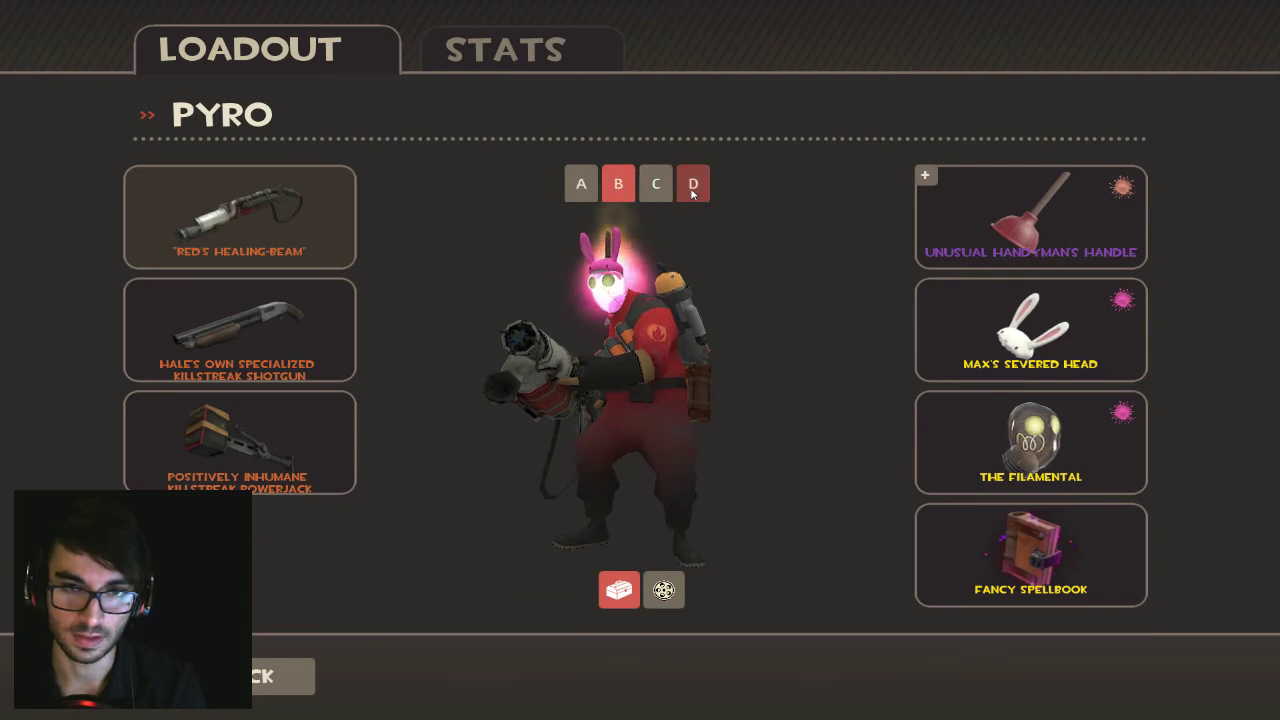
pyautogui.click(655, 185)
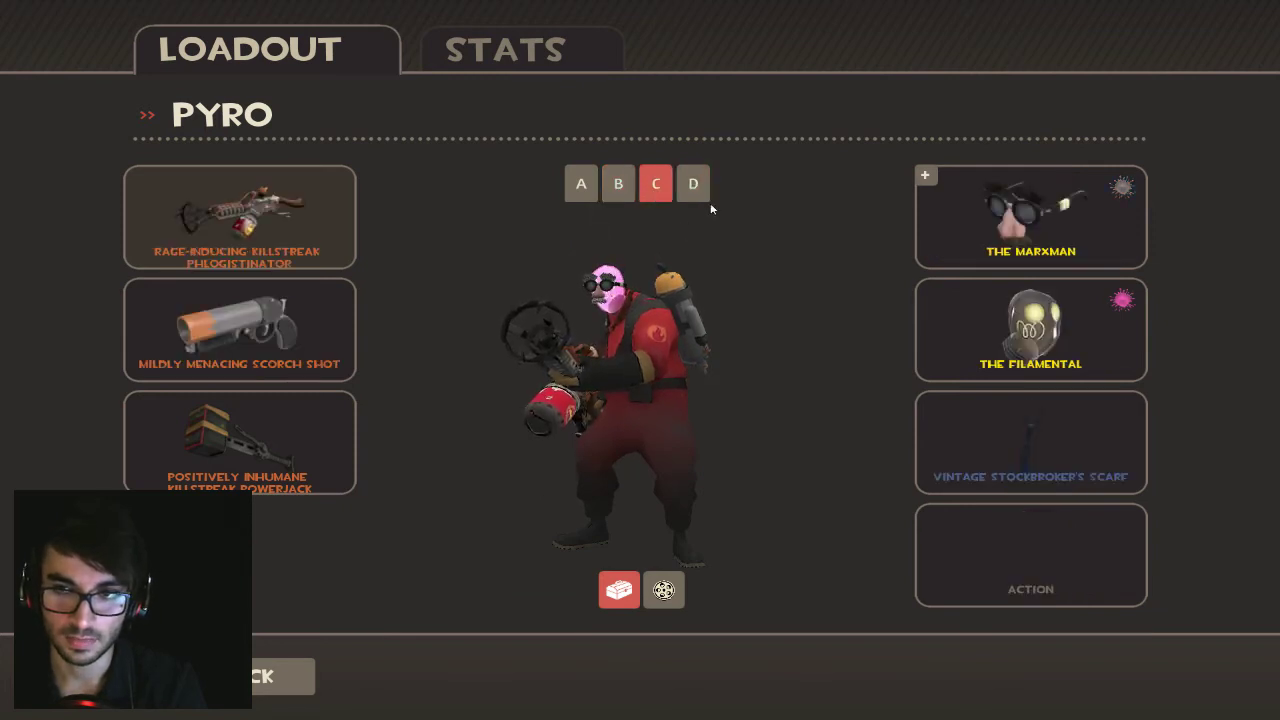
pyautogui.press('Escape')
pyautogui.press('2')
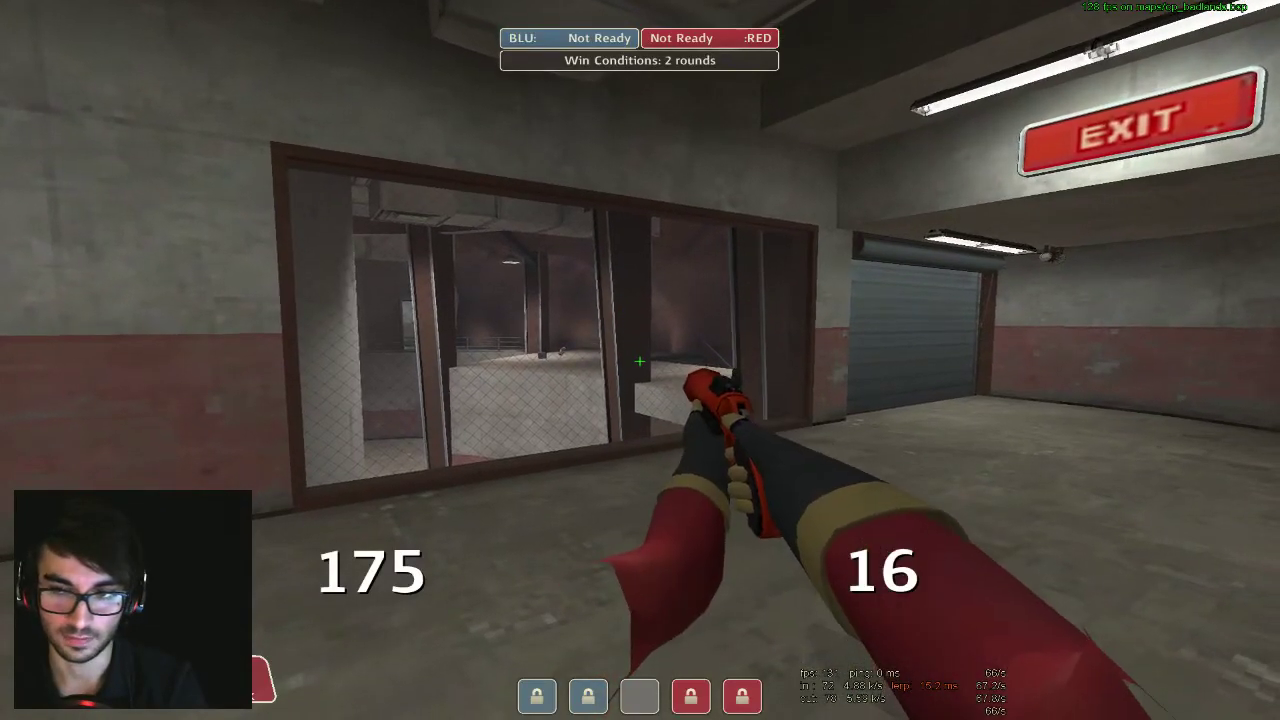
pyautogui.press('1')
pyautogui.press('m')
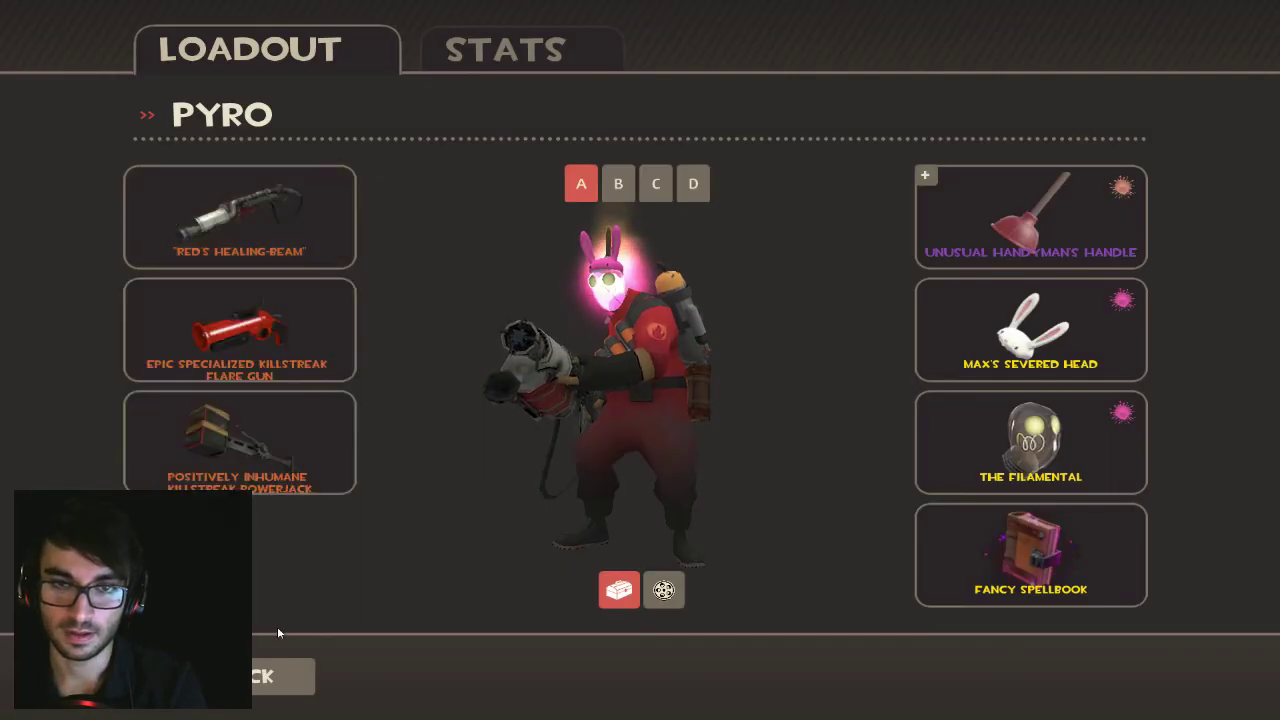
pyautogui.press('Escape')
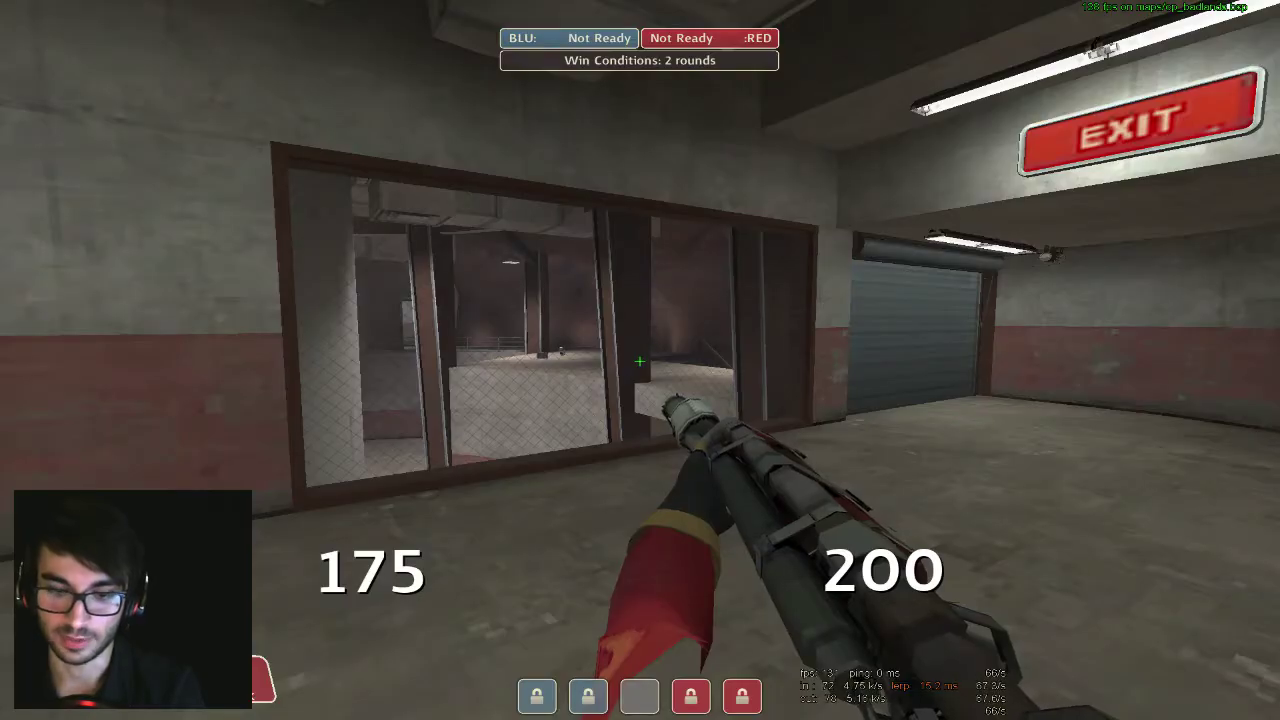
# - Test the loadout switcher binds in the spawn room by changing the Pyro's loadout and checking the equipped weapons
pyautogui.press('2')
pyautogui.press('1')
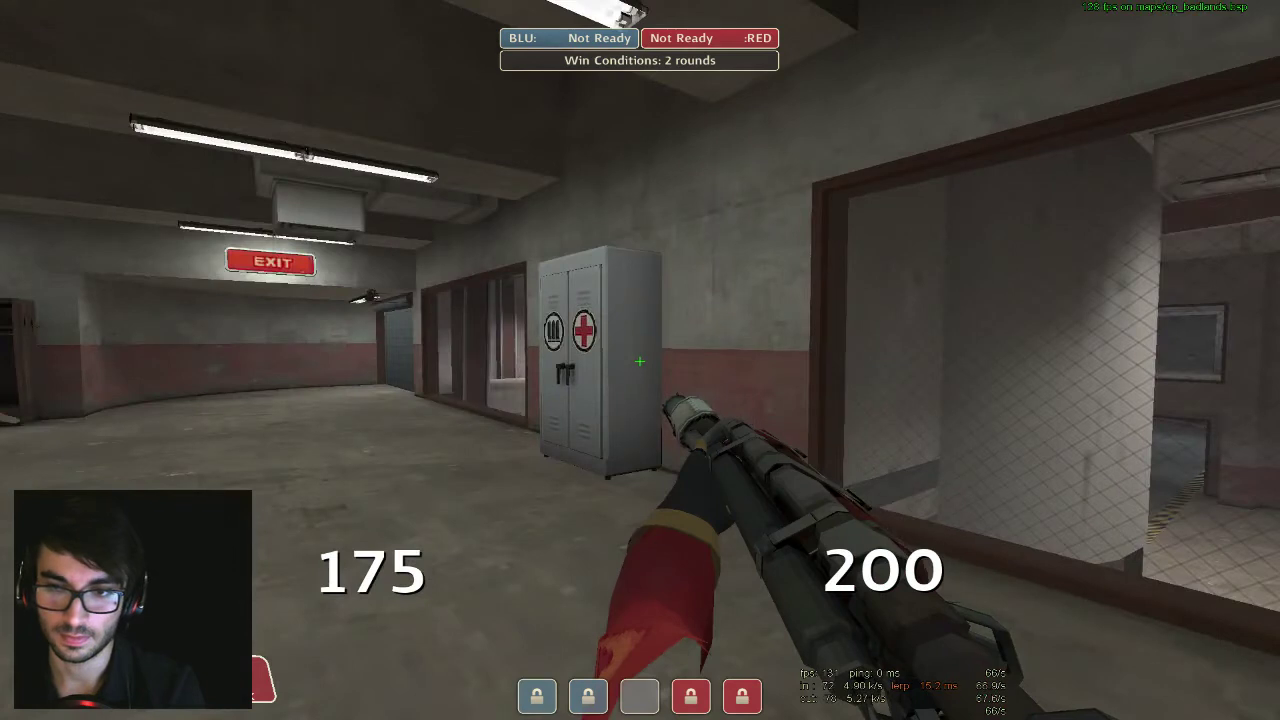
pyautogui.press('2')
pyautogui.press('1')
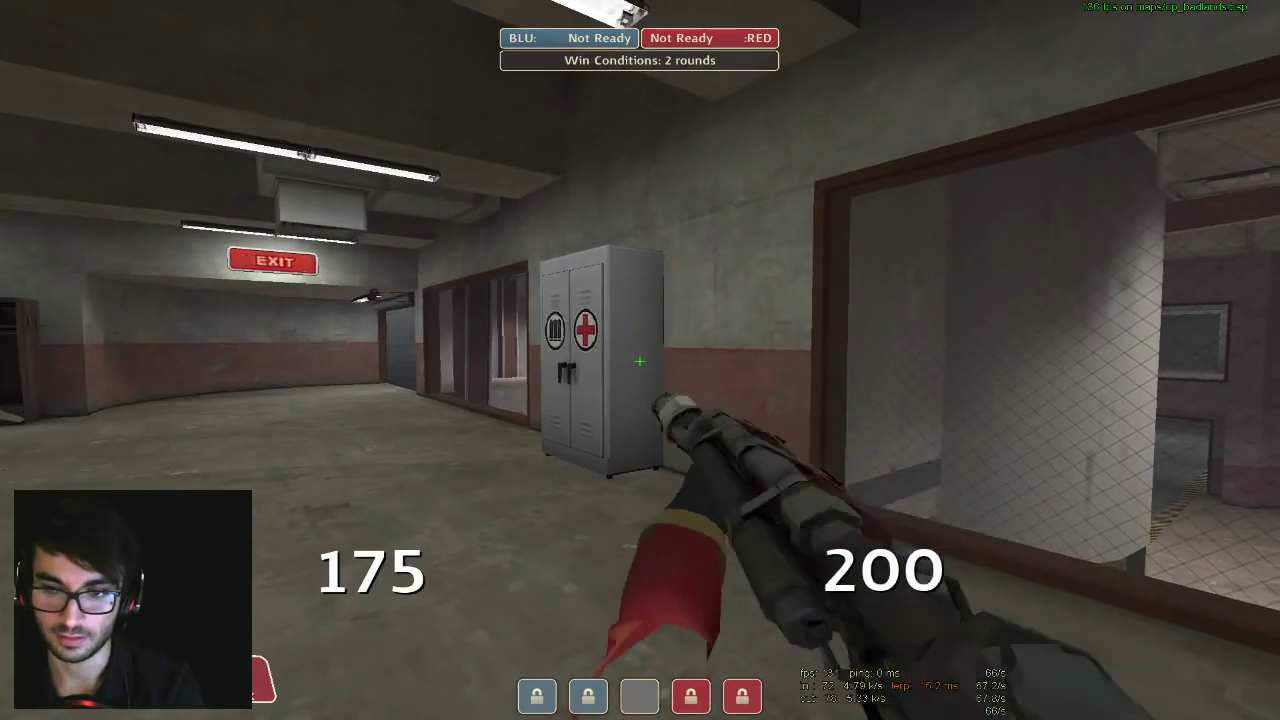
pyautogui.press('m')
pyautogui.click(297, 679)
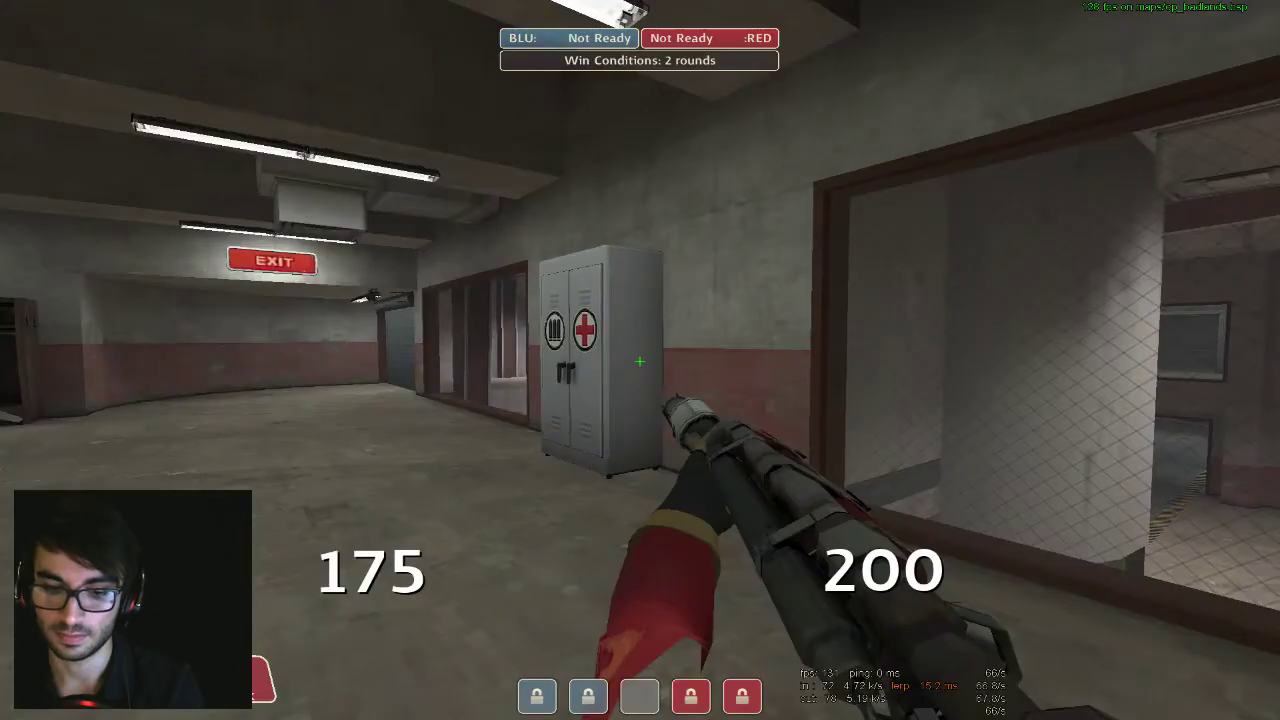
pyautogui.press('2')
pyautogui.press('1')
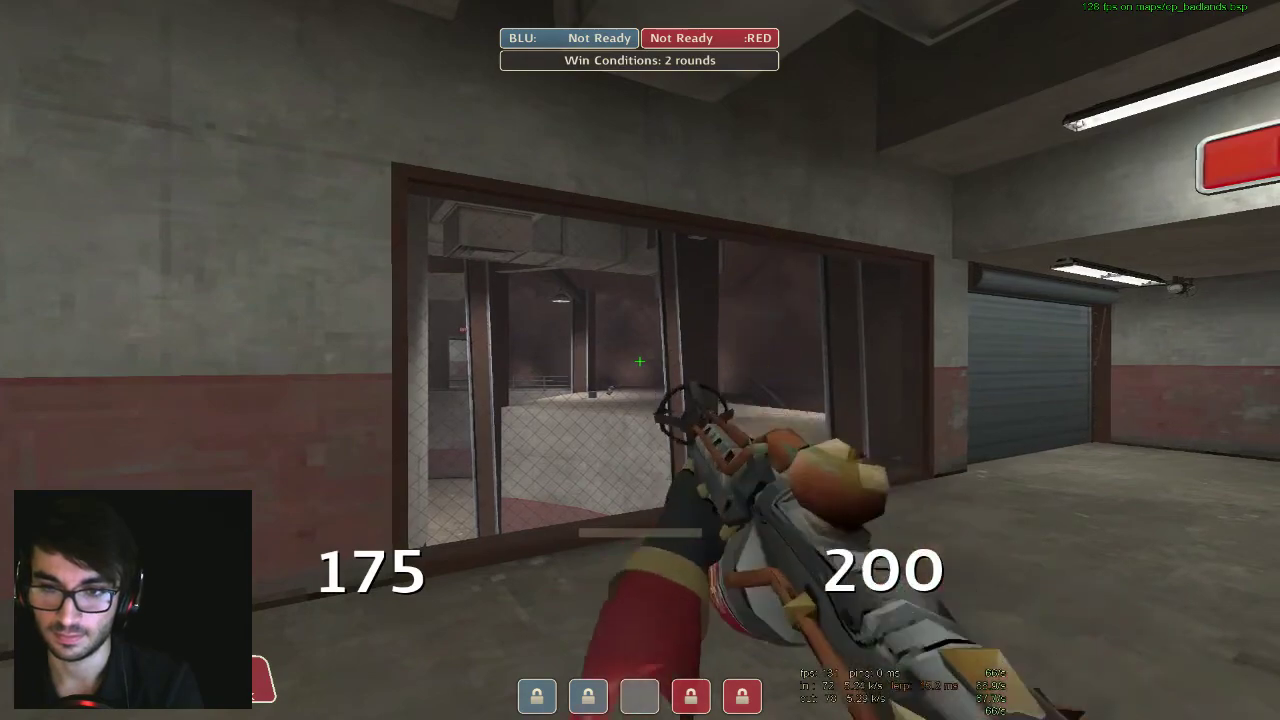
pyautogui.press('m')
pyautogui.press('c')
pyautogui.press('Escape')
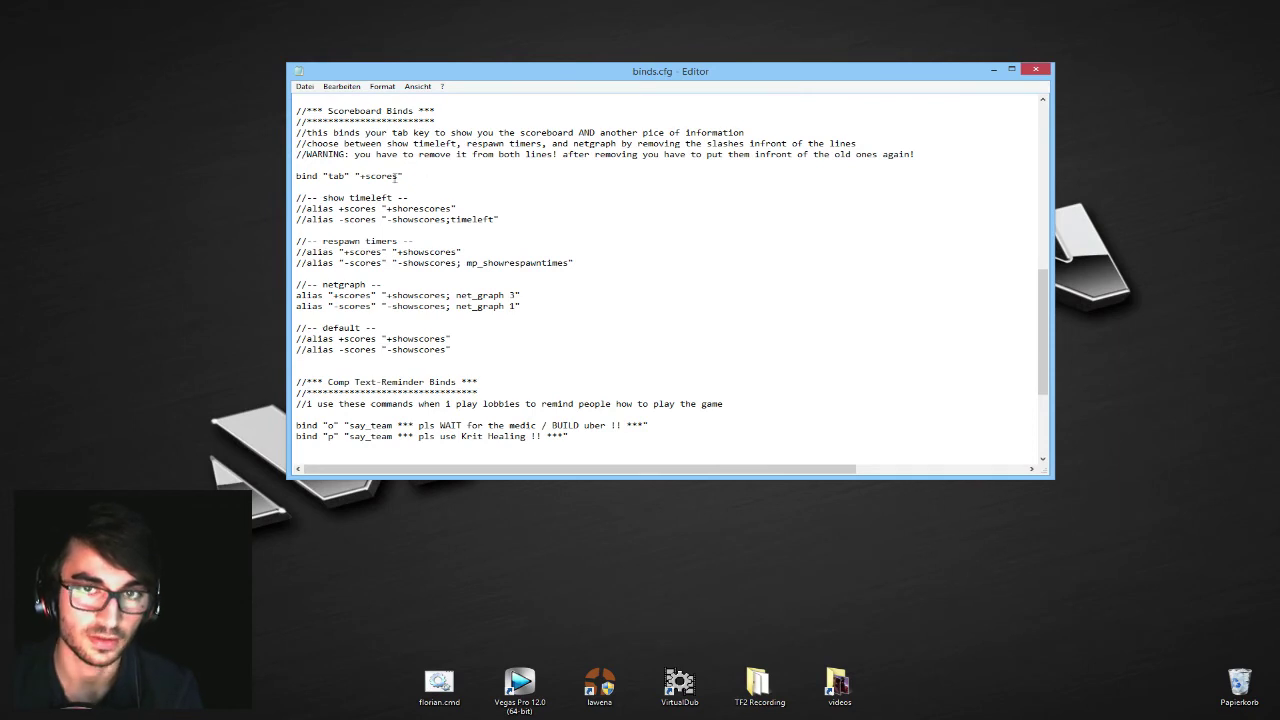
# - Return to binds.cfg and examine the bind "tab" "+scores" line and the show timeleft and respawn timers aliases
pyautogui.moveTo(403, 176); pyautogui.dragTo(295, 176)
pyautogui.click(429, 174)
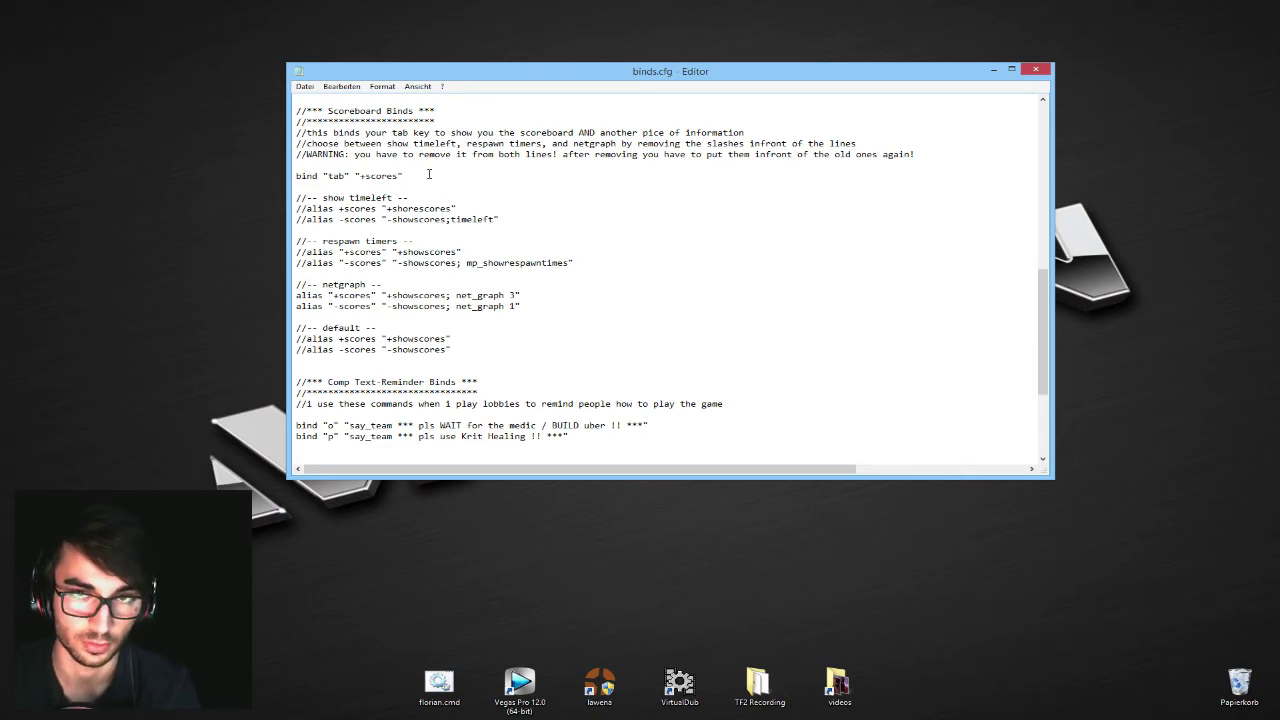
pyautogui.click(297, 209)
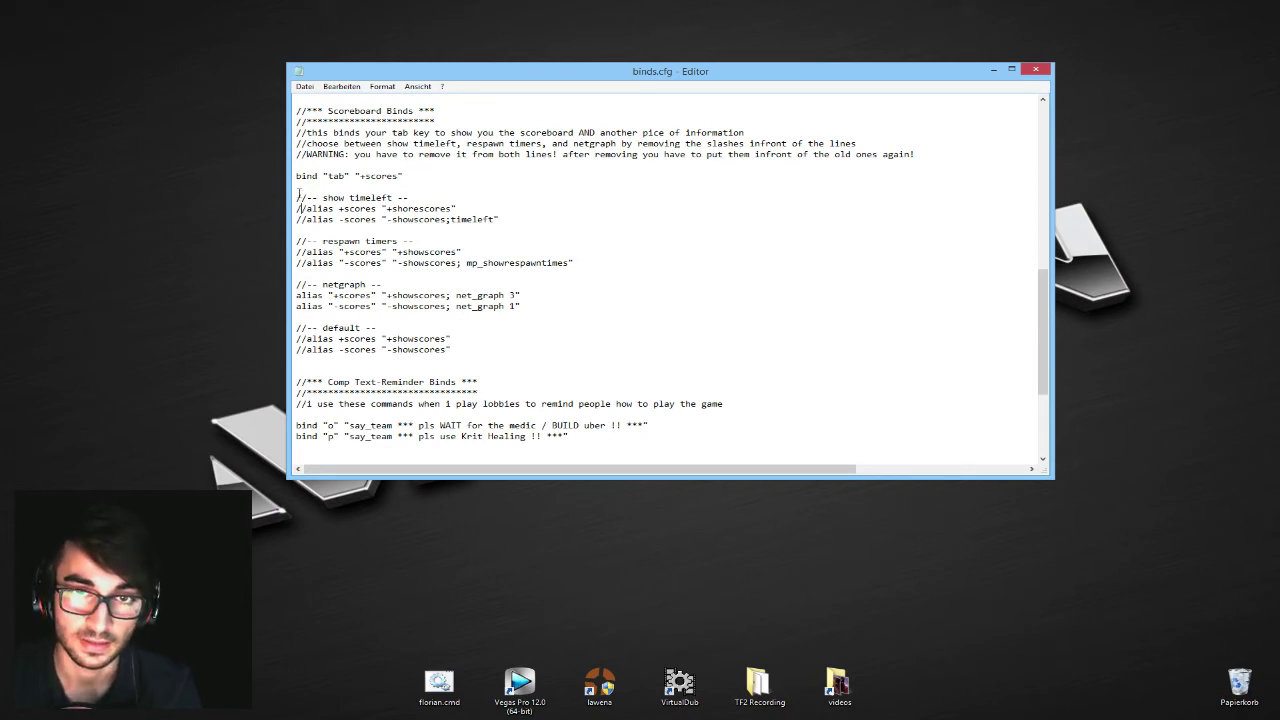
pyautogui.moveTo(298, 195); pyautogui.dragTo(357, 274)
pyautogui.click(357, 274)
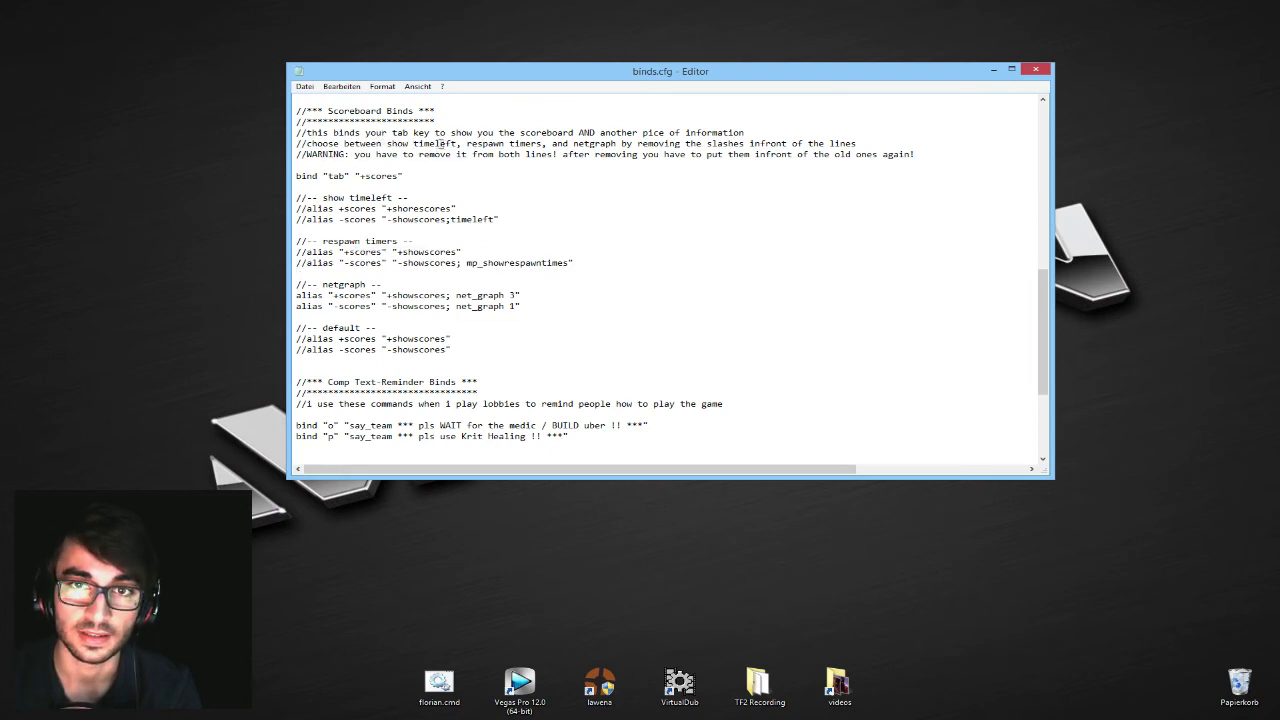
# - Examine the show timeleft, respawn timers and netgraph options in the scoreboard comment and the slashes before the show timeleft aliases
pyautogui.moveTo(389, 144); pyautogui.dragTo(463, 145)
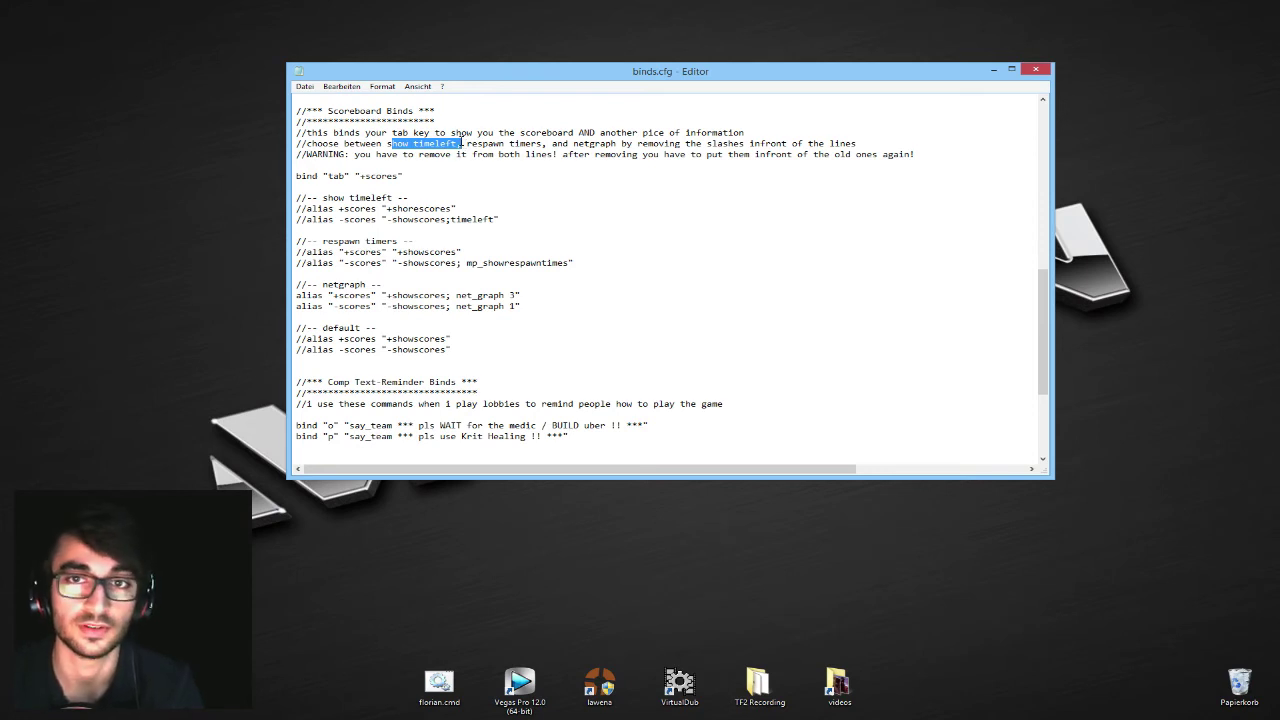
pyautogui.moveTo(458, 144); pyautogui.dragTo(543, 144)
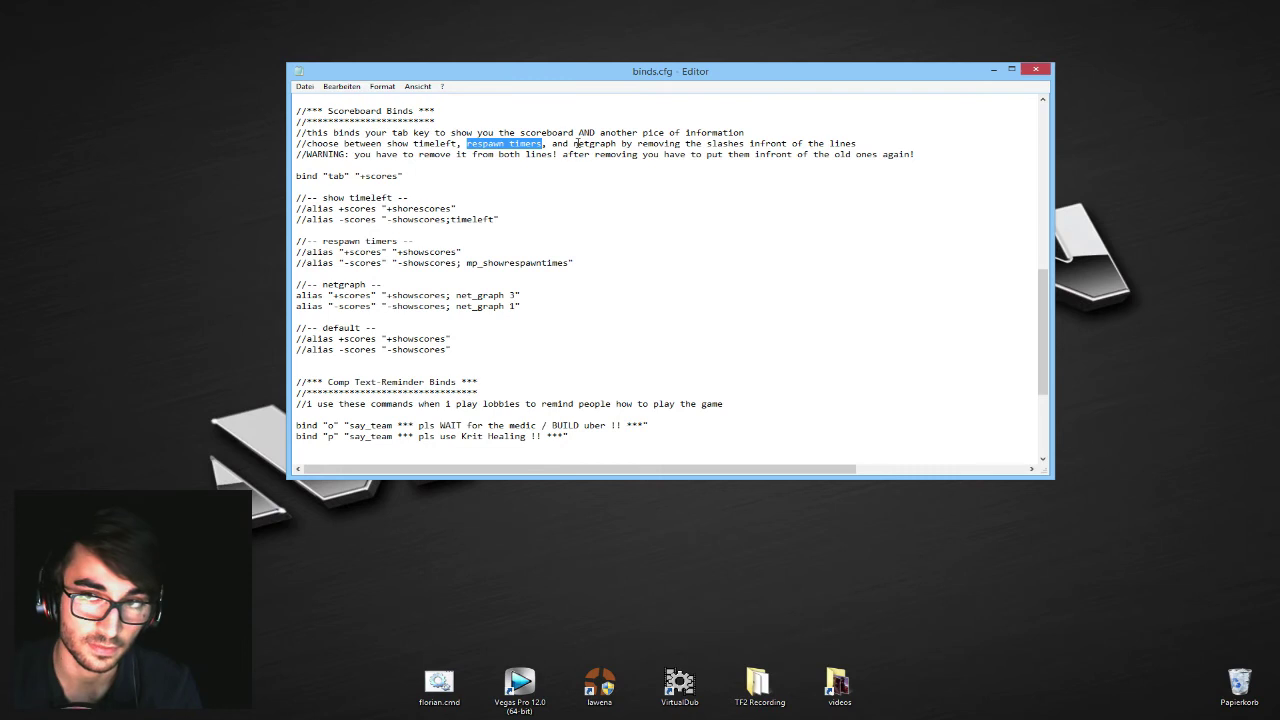
pyautogui.moveTo(574, 144); pyautogui.dragTo(630, 144)
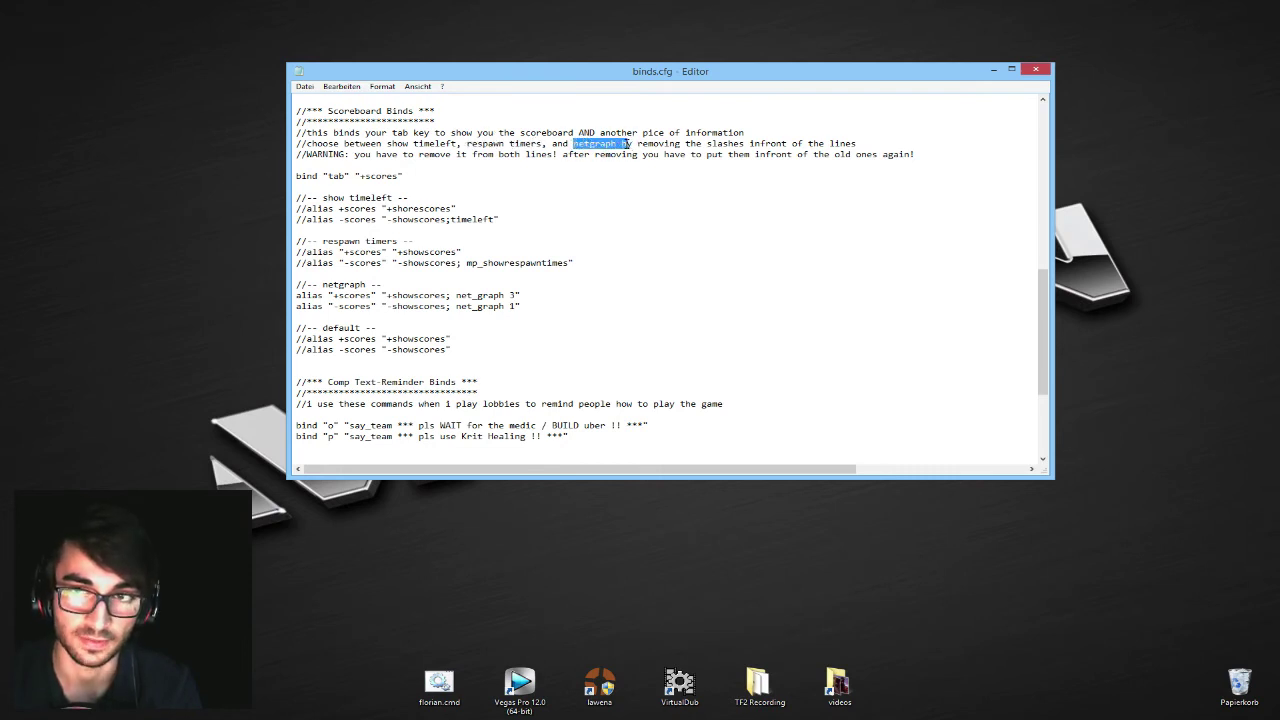
pyautogui.click(626, 144)
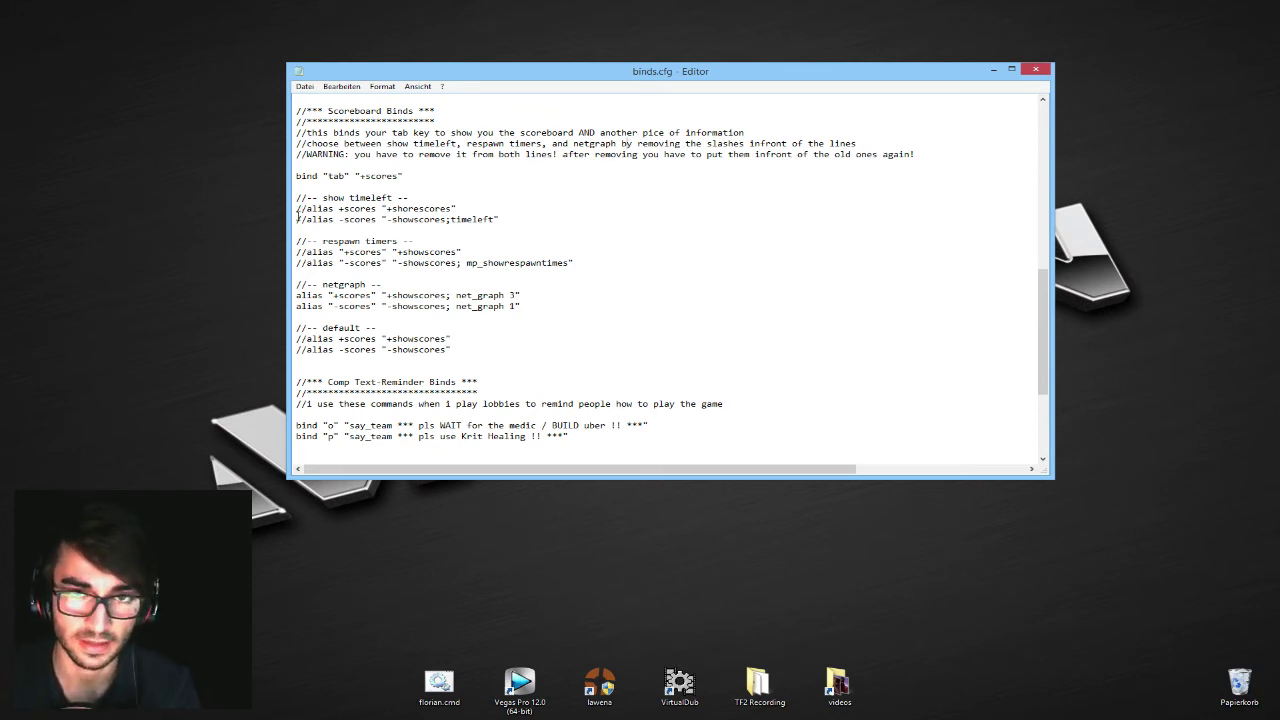
pyautogui.moveTo(297, 209); pyautogui.dragTo(306, 219)
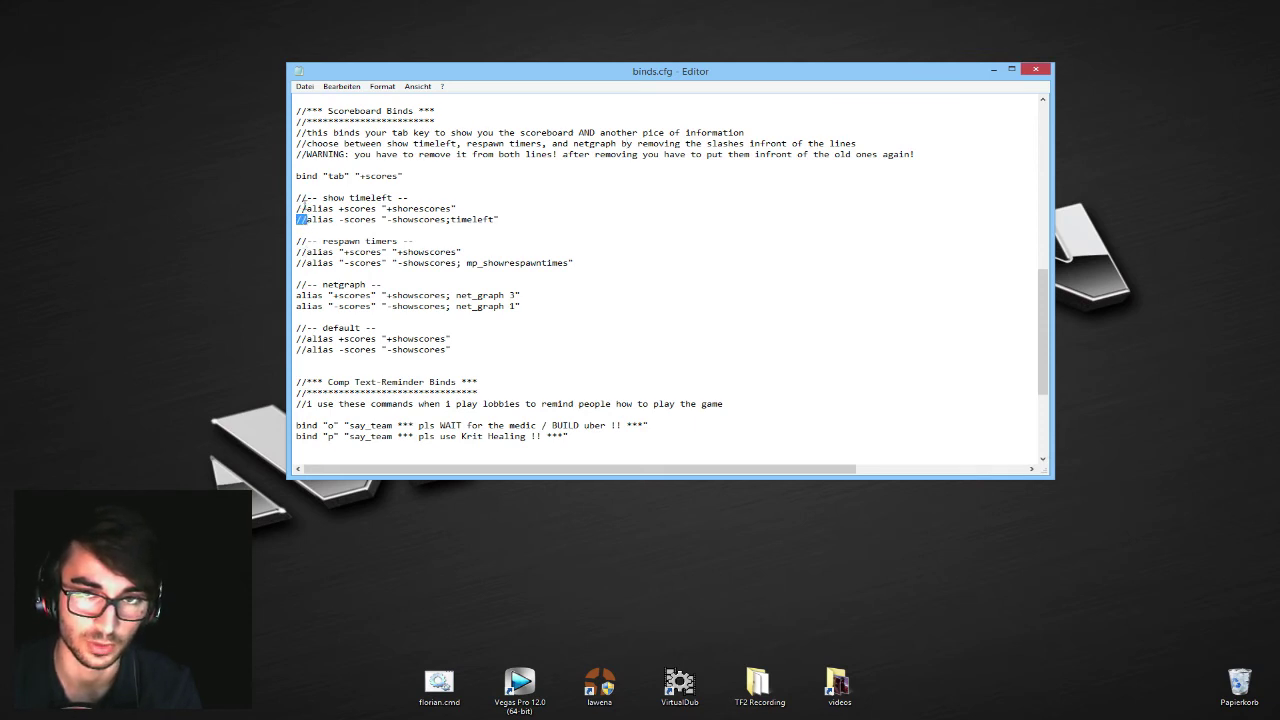
pyautogui.click(306, 209)
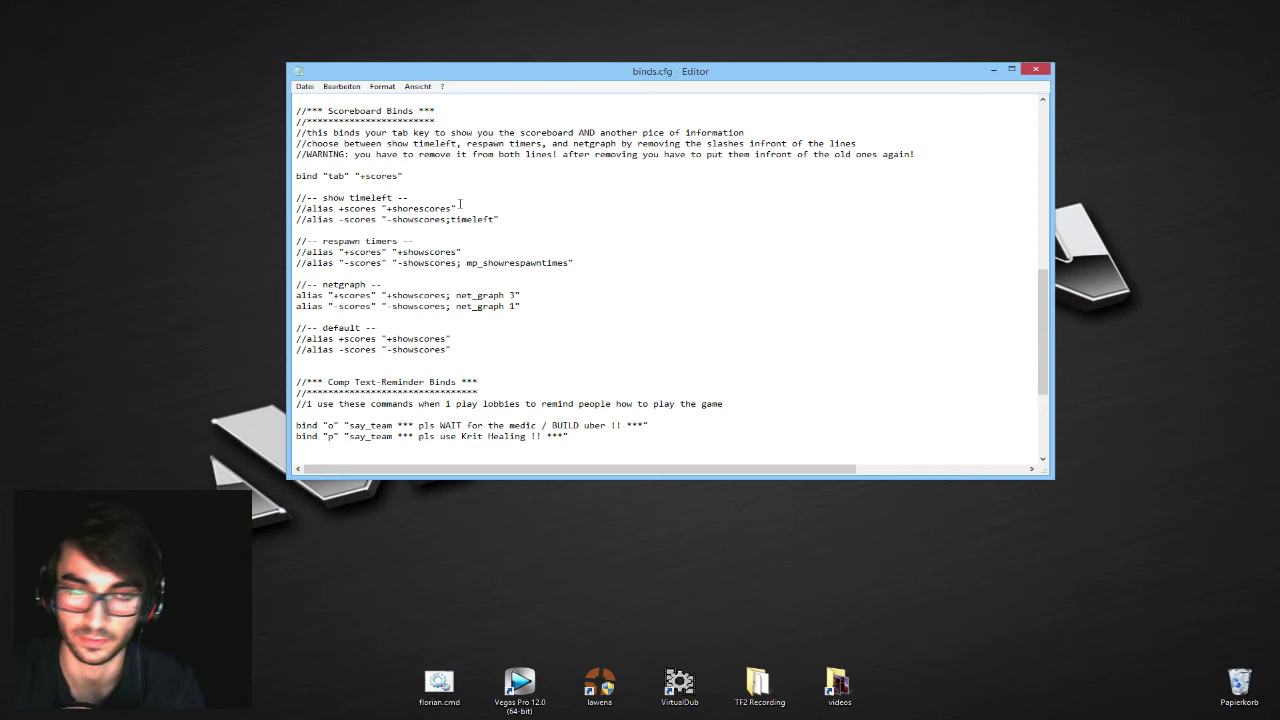
# - Remove the slashes from both show timeleft alias lines and put them back in front of each line
pyautogui.press('BackSpace')
pyautogui.press('BackSpace')
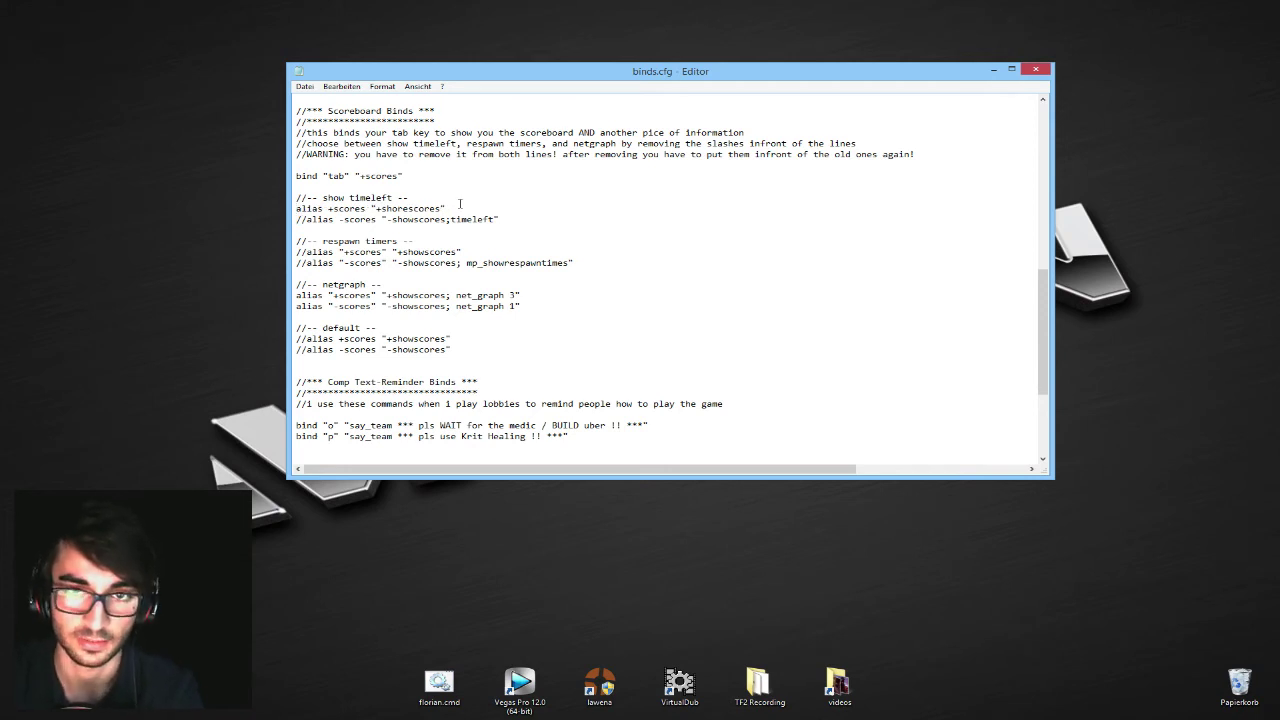
pyautogui.press('Delete')
pyautogui.press('Delete')
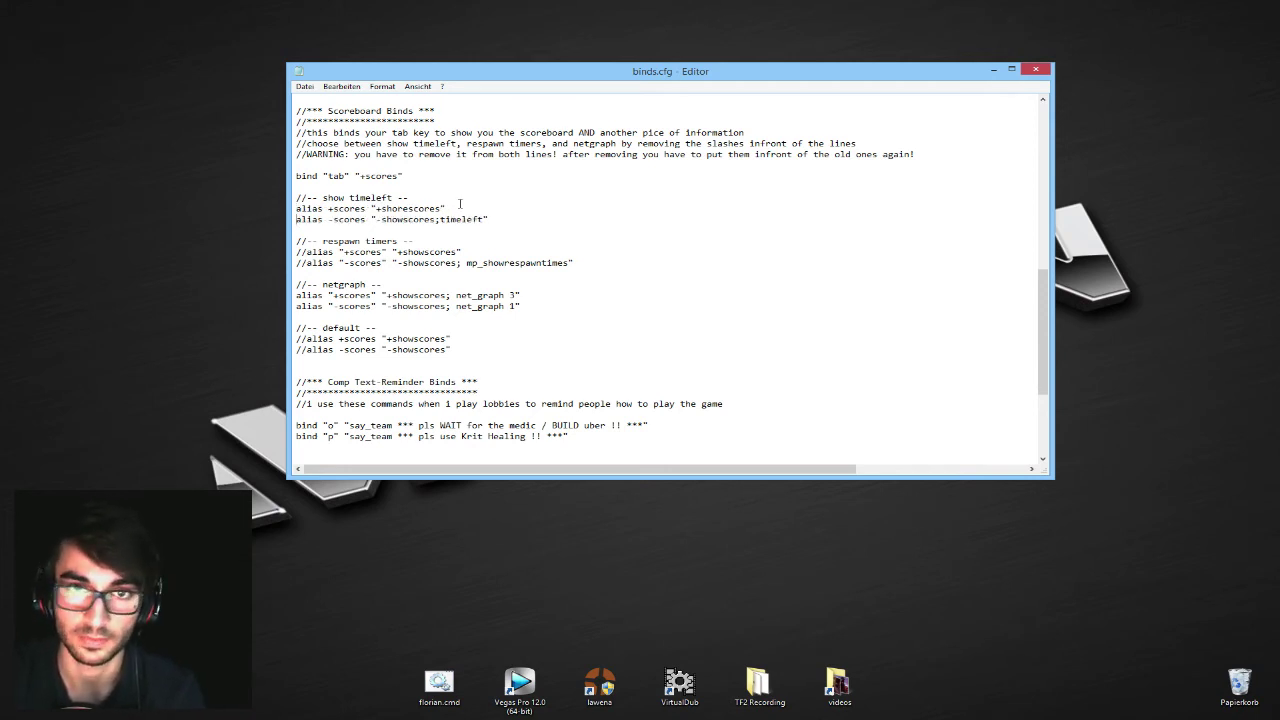
pyautogui.write('//')
pyautogui.write('//')
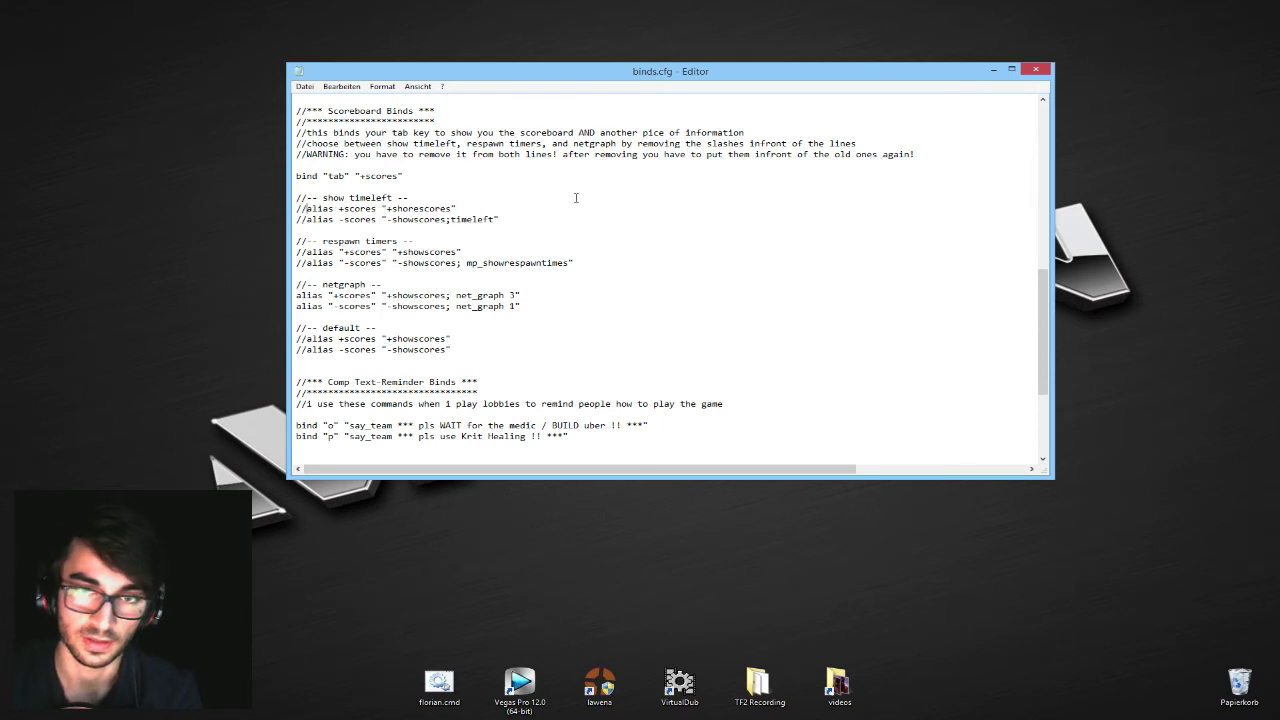
# - Examine the active netgraph aliases in the scoreboard binds and test the scoreboard with netgraph in Team Fortress 2
pyautogui.click(292, 296)
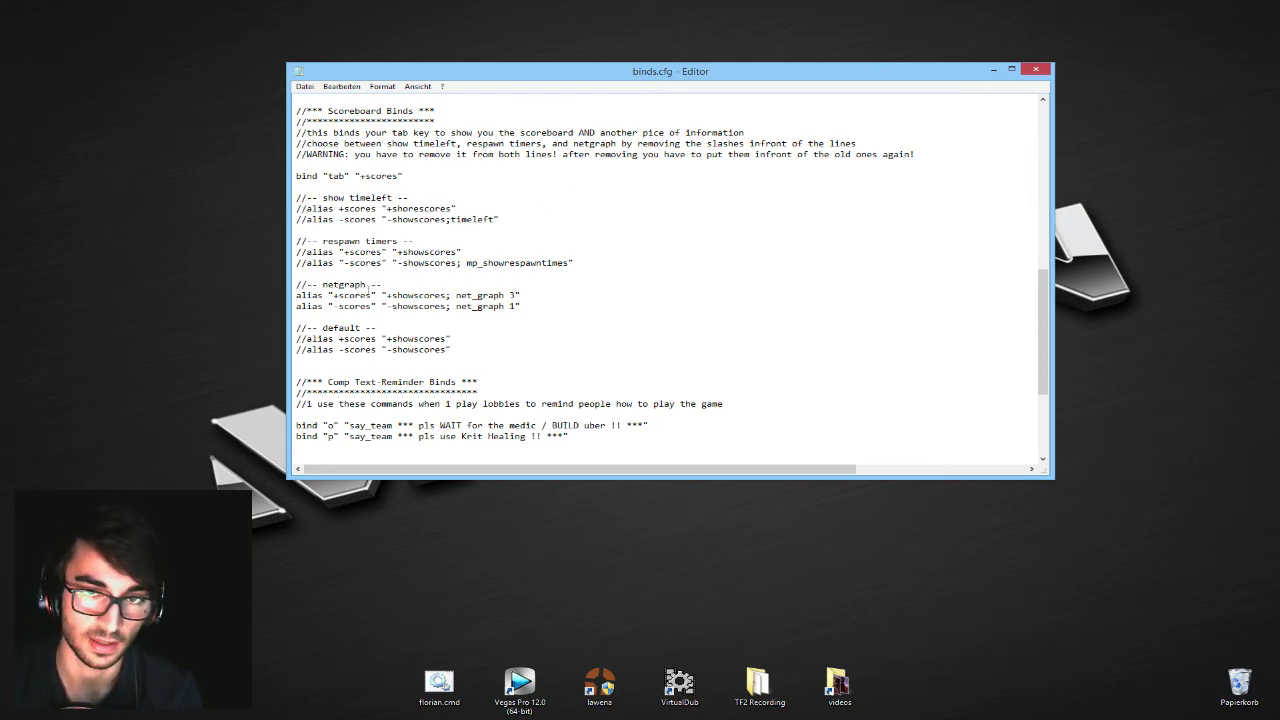
pyautogui.moveTo(382, 284); pyautogui.dragTo(338, 284)
pyautogui.click(355, 284)
pyautogui.click(522, 306)
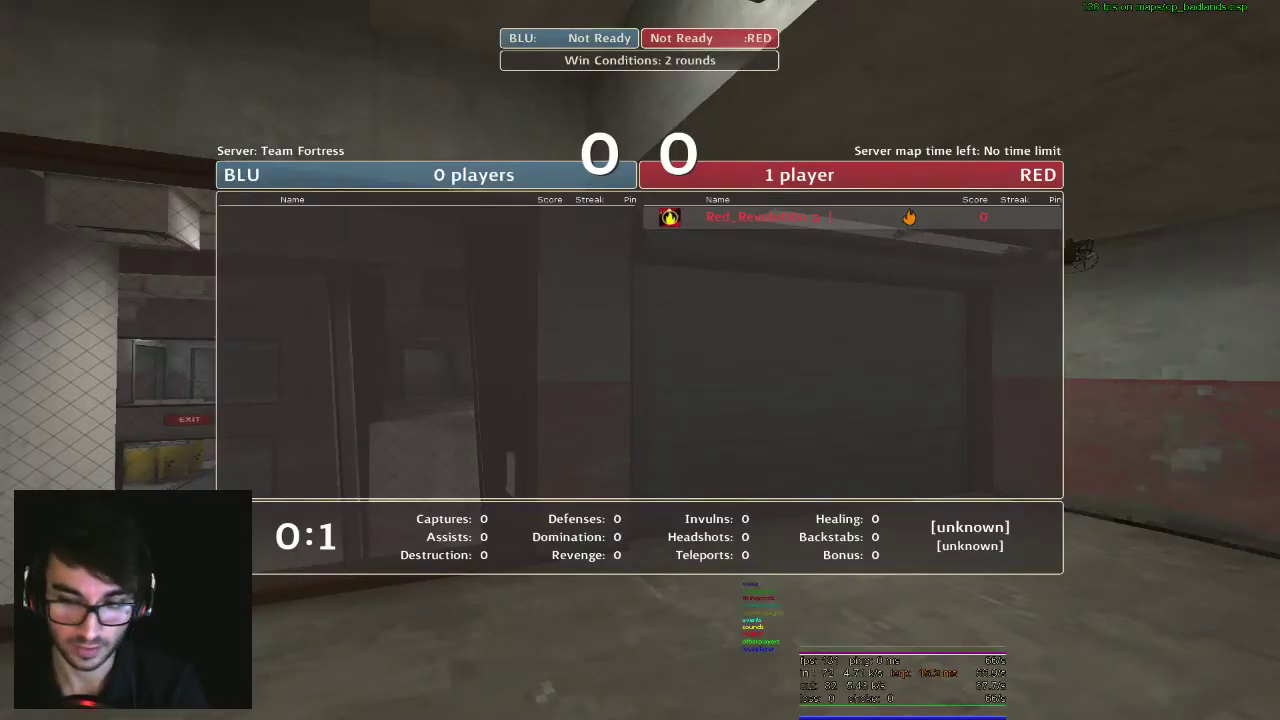
pyautogui.press('Tab')
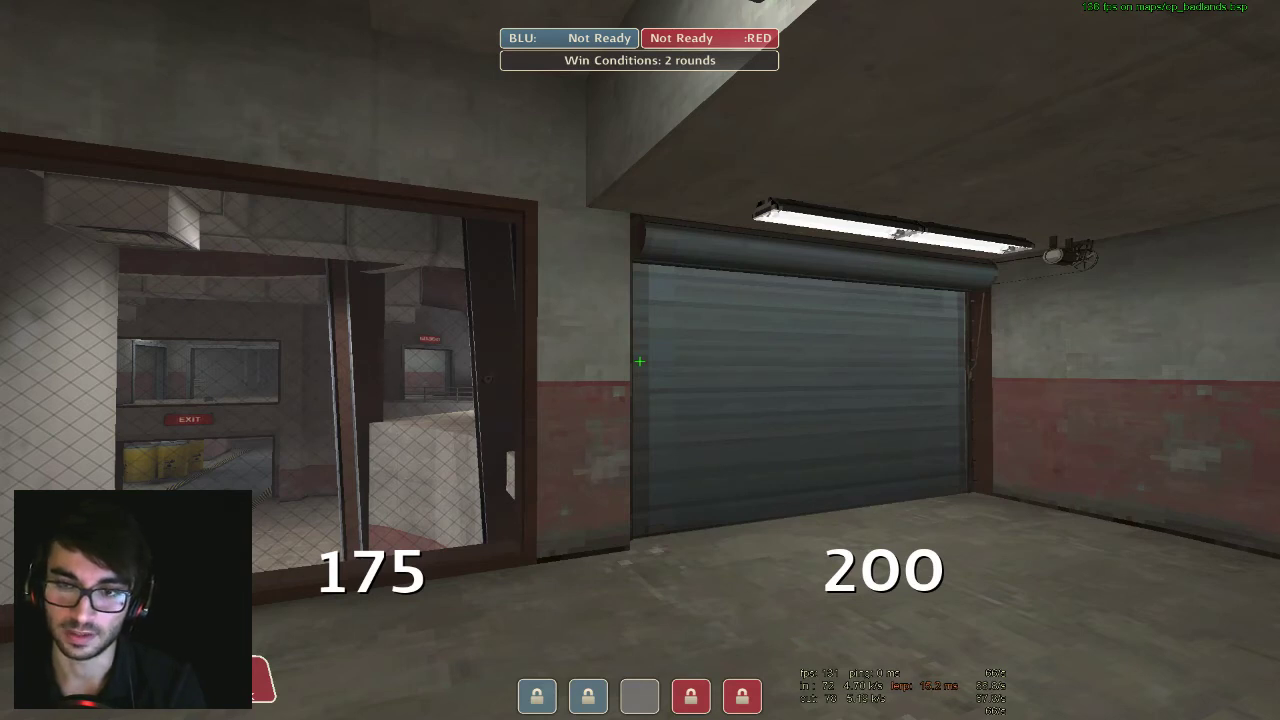
pyautogui.press('Tab')
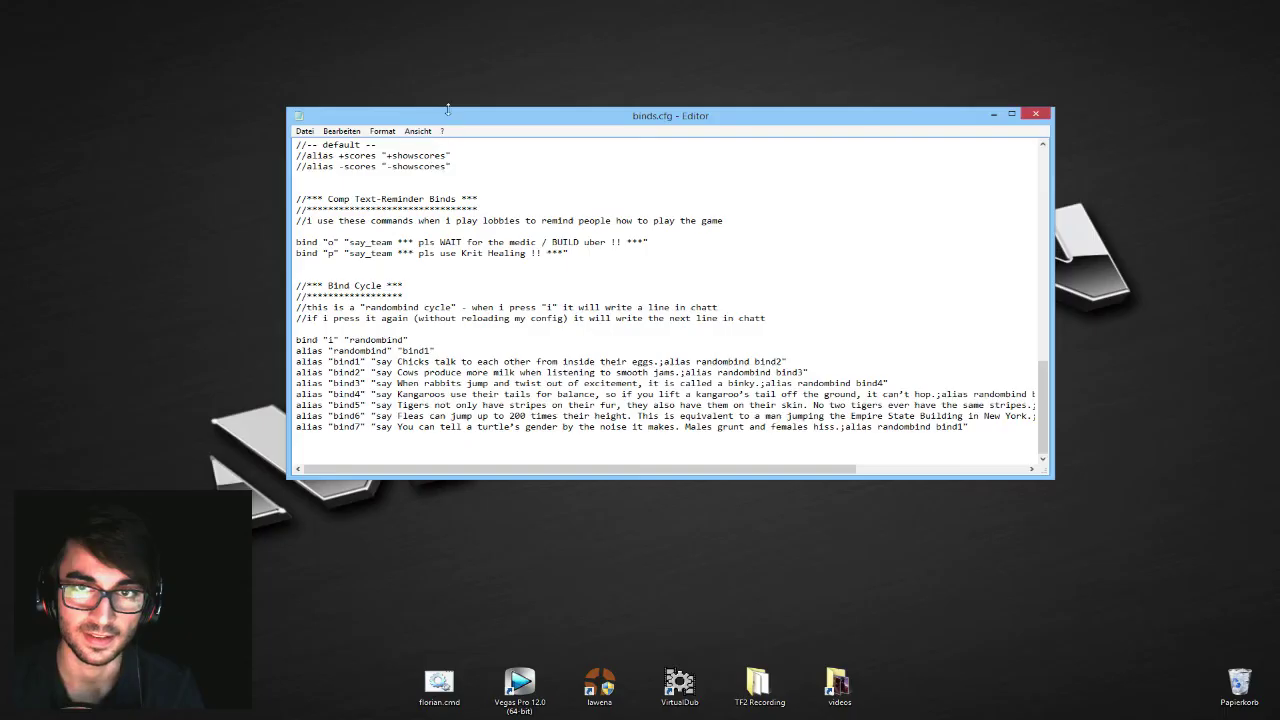
# - Return to binds.cfg and examine the Comp Text-Reminder Binds section, especially the "o" key and its say_team message
pyautogui.moveTo(449, 112); pyautogui.dragTo(449, 147)
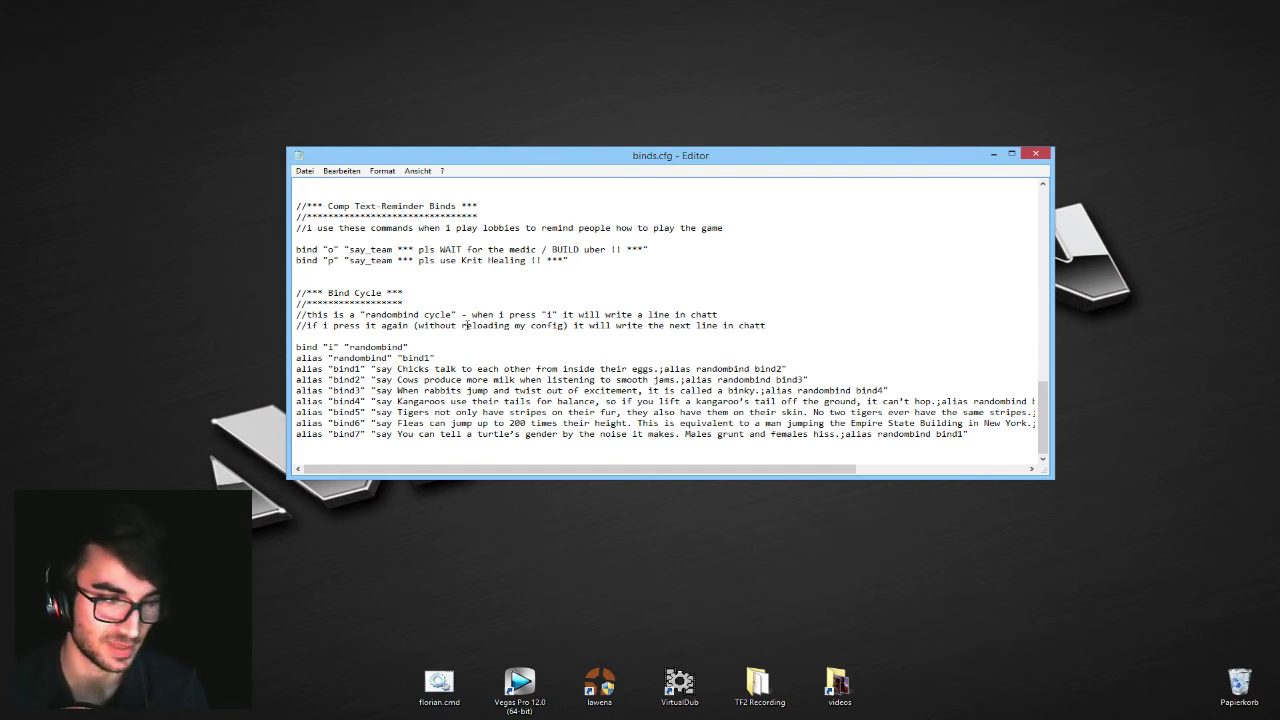
pyautogui.moveTo(313, 206); pyautogui.dragTo(456, 216)
pyautogui.click(452, 208)
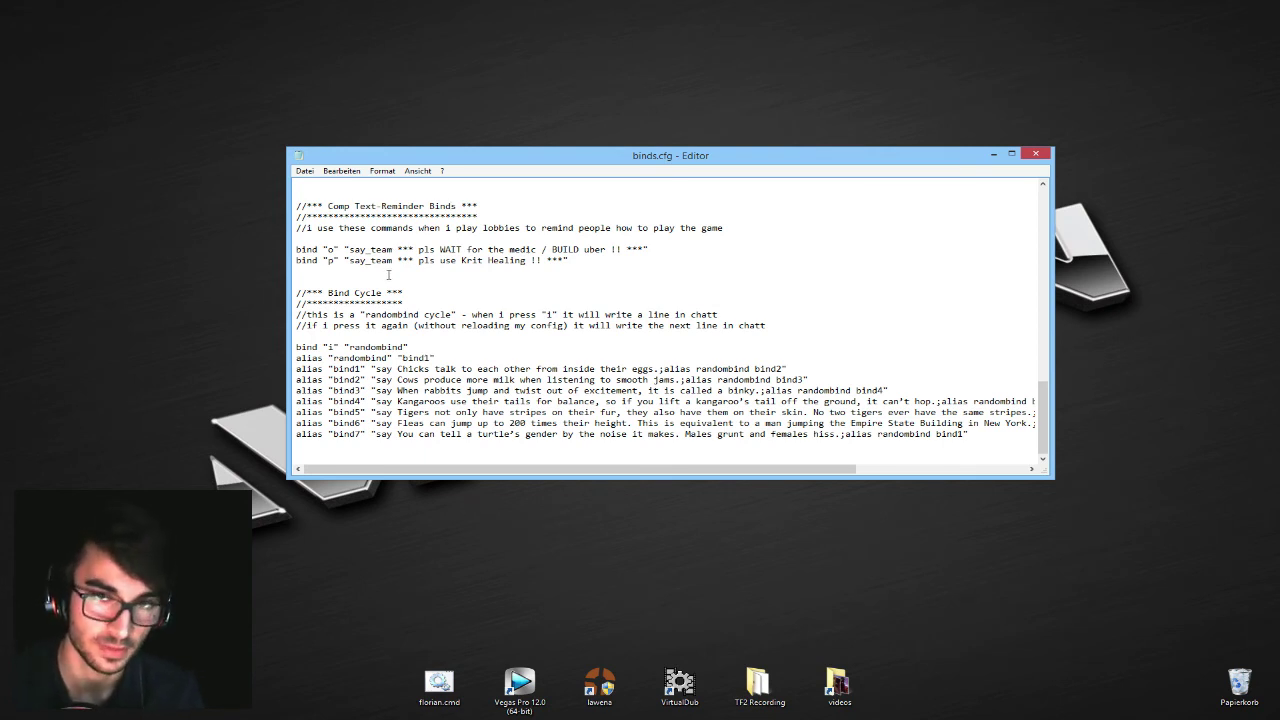
pyautogui.doubleClick(329, 250)
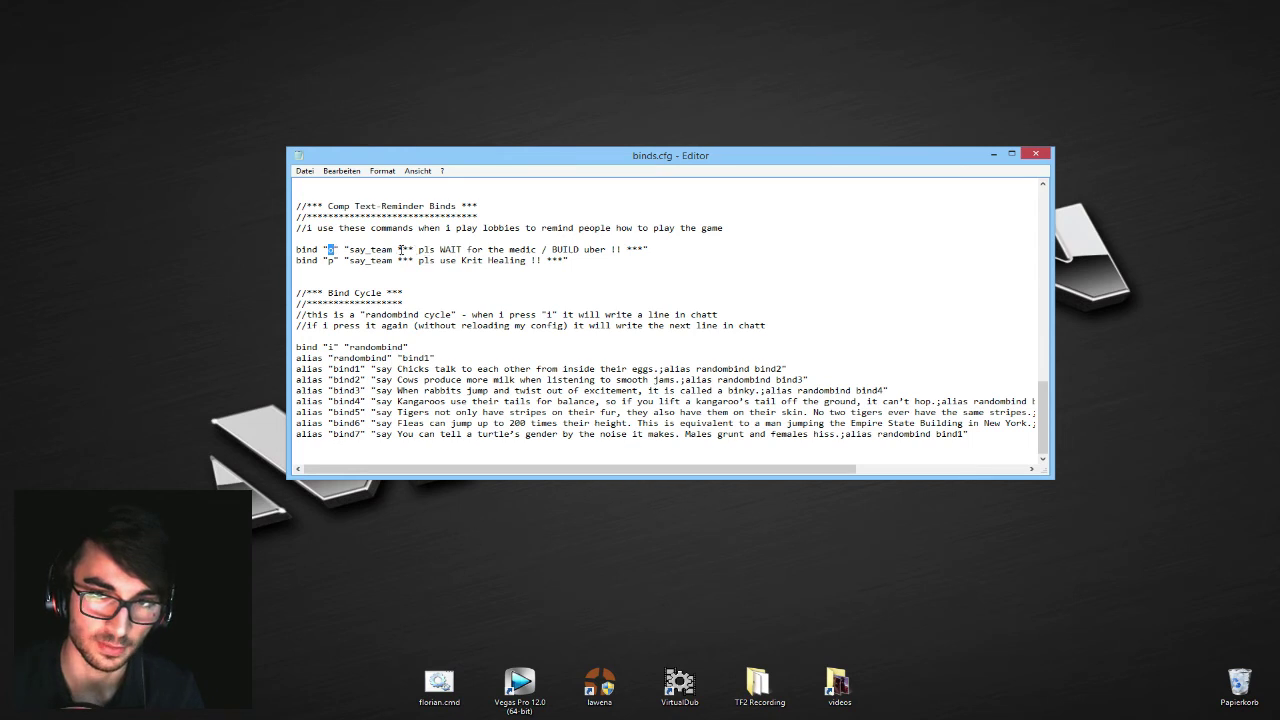
pyautogui.moveTo(398, 250); pyautogui.dragTo(645, 250)
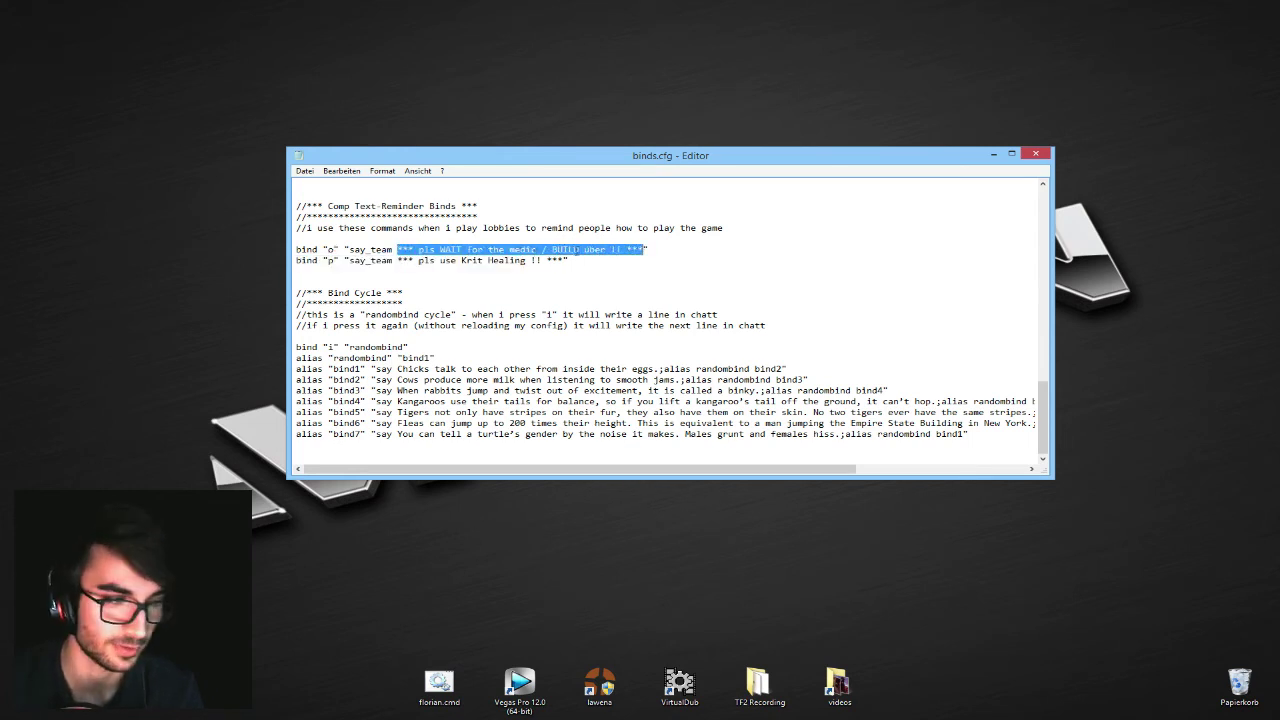
pyautogui.click(467, 251)
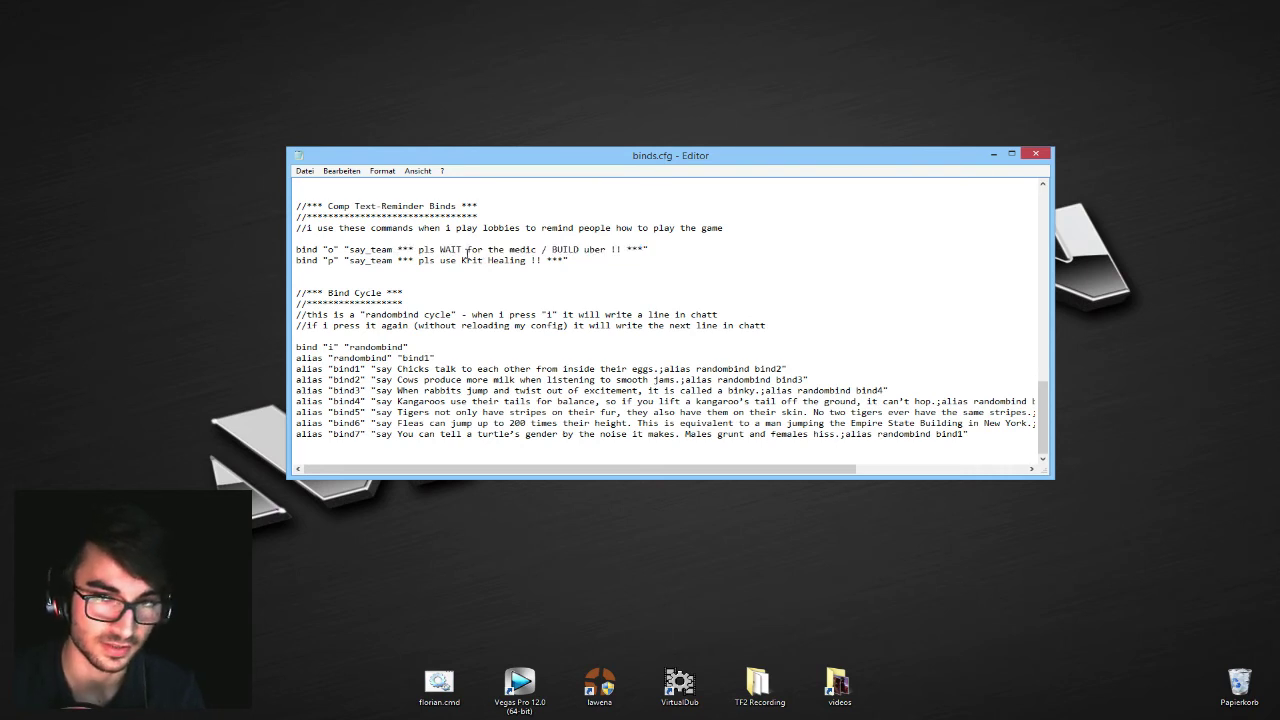
# - Try replacing the "o" bind's team message with "Hi Youtube, hows it going" and undo the replacement
pyautogui.moveTo(295, 249); pyautogui.dragTo(644, 251)
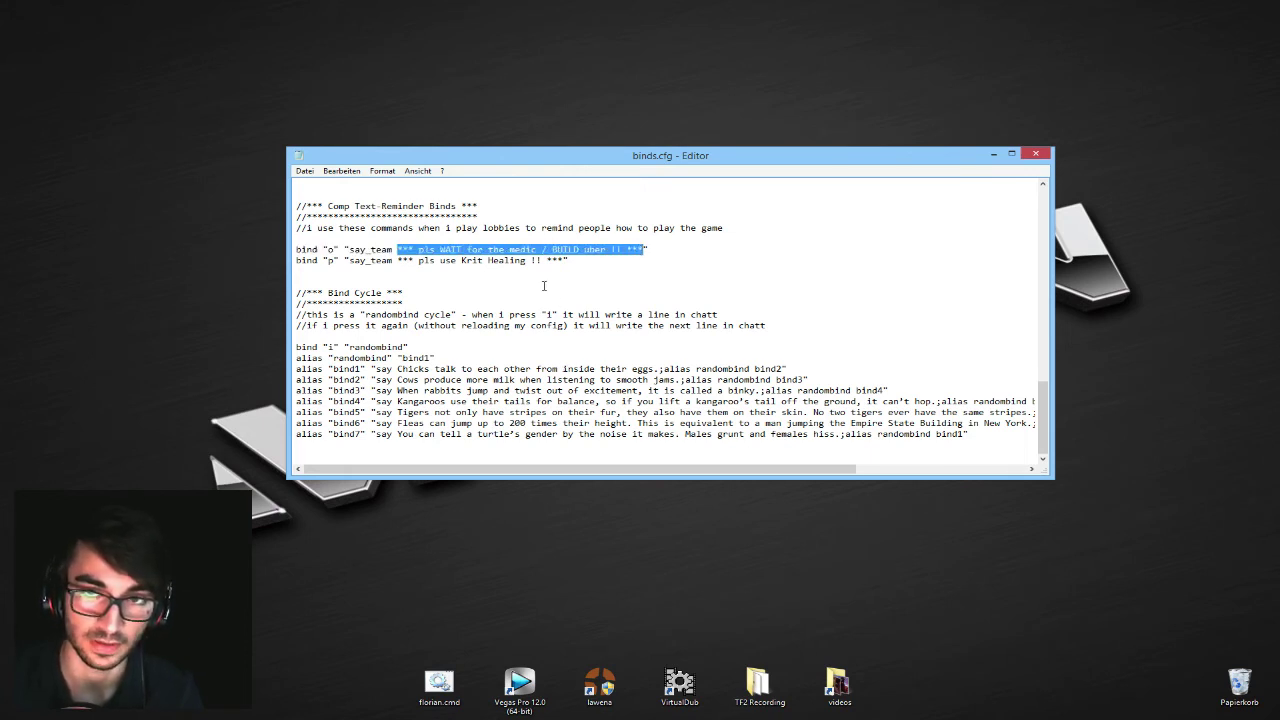
pyautogui.write('Hi Youtube, hows it going')
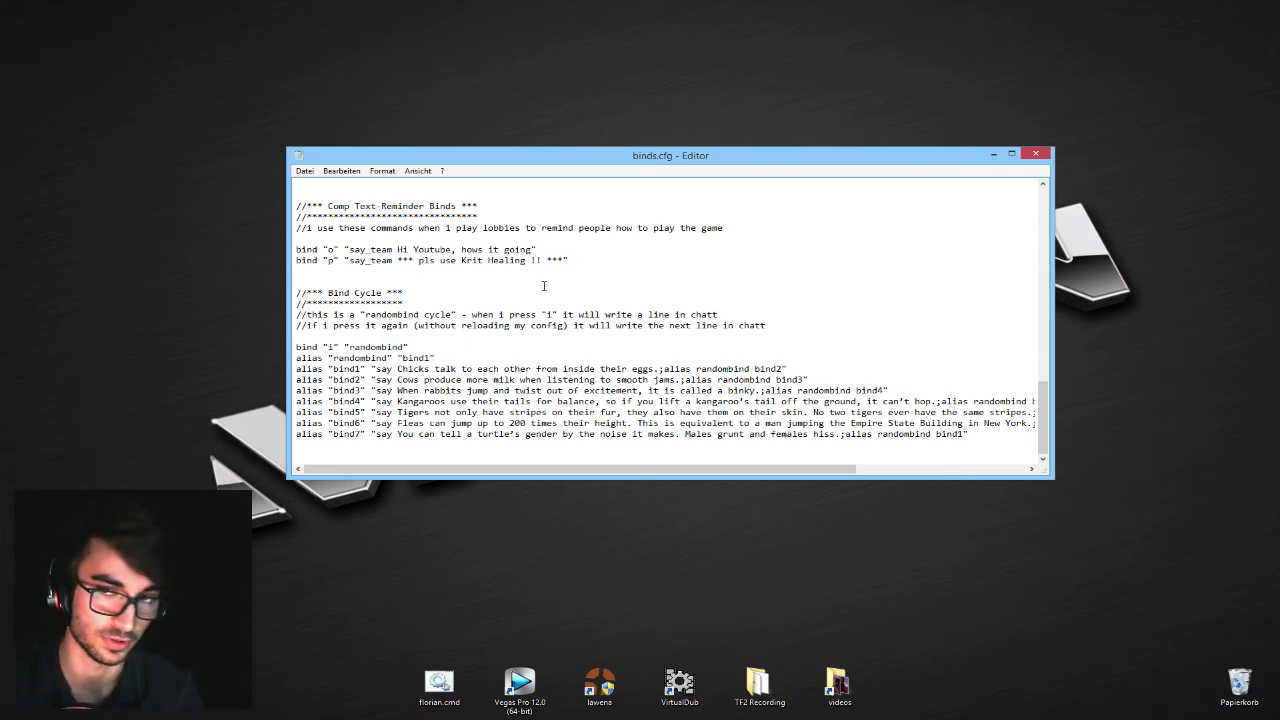
pyautogui.hotkey('ctrl', 'z')
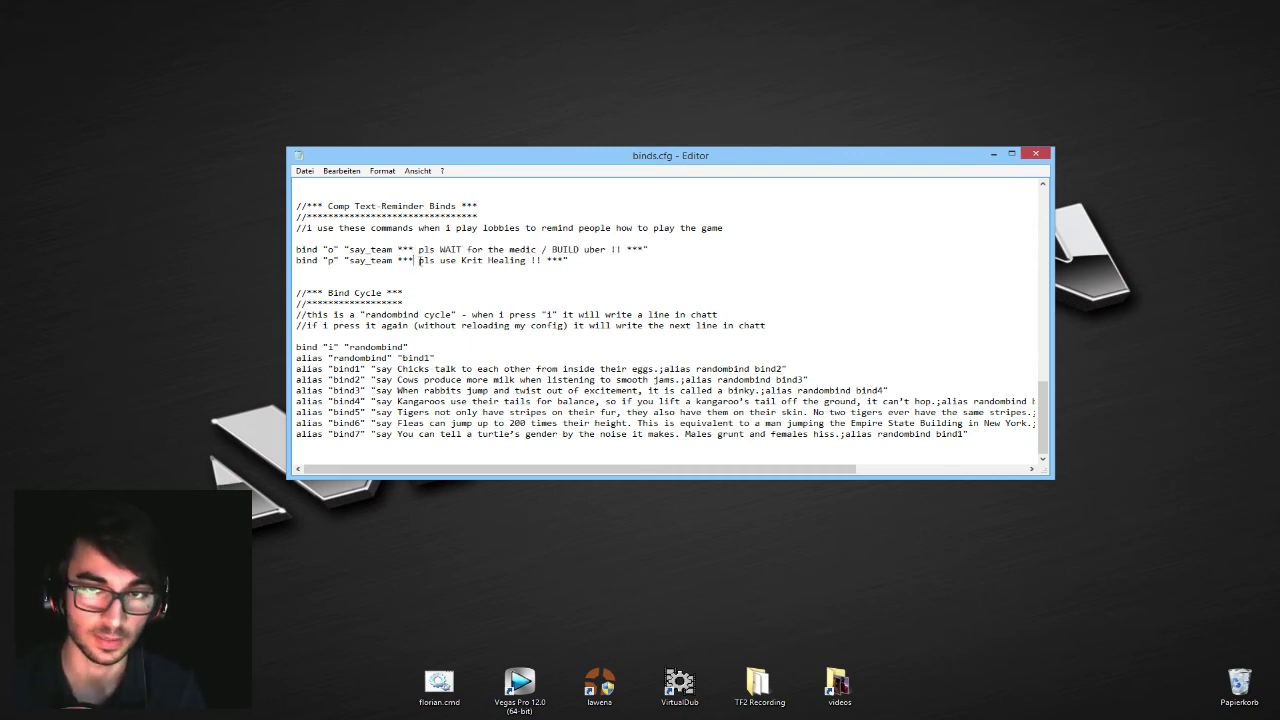
# - Examine the "p" bind with the Krit Healing message and the comment describing the Bind Cycle section
pyautogui.click(440, 260)
pyautogui.moveTo(323, 259); pyautogui.dragTo(335, 259)
pyautogui.click(335, 259)
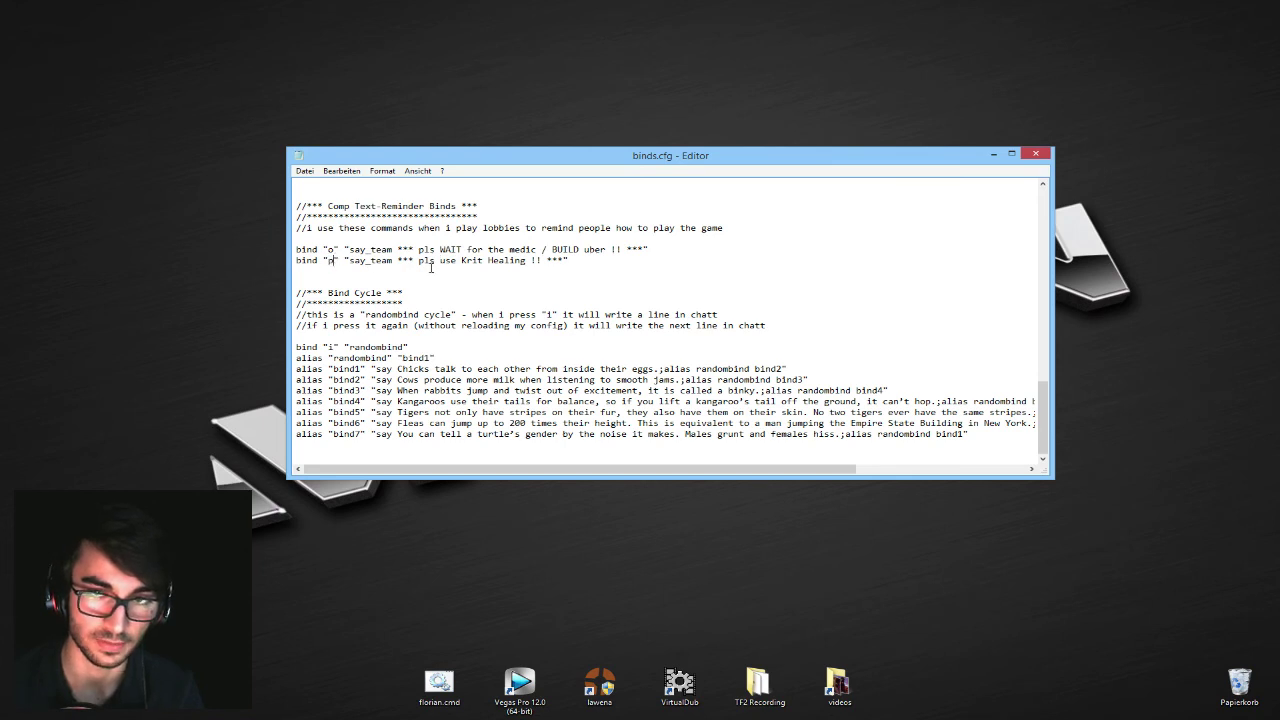
pyautogui.click(462, 316)
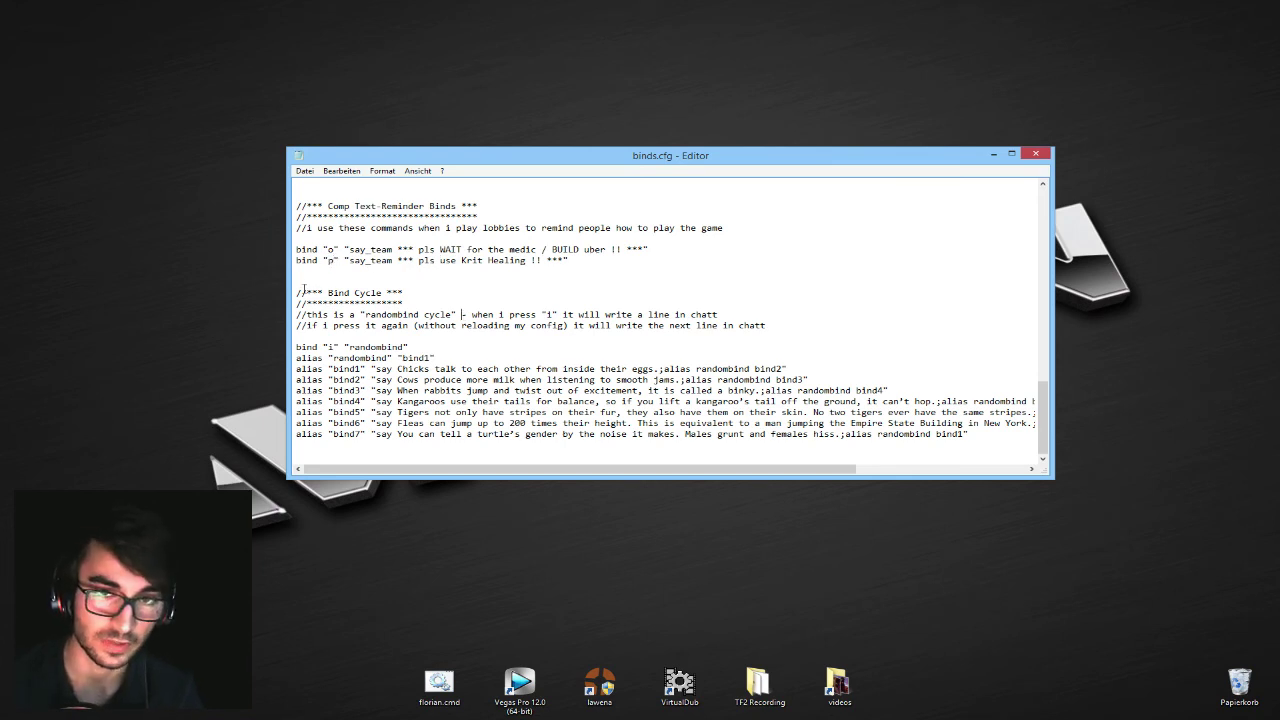
pyautogui.moveTo(297, 292); pyautogui.dragTo(766, 326)
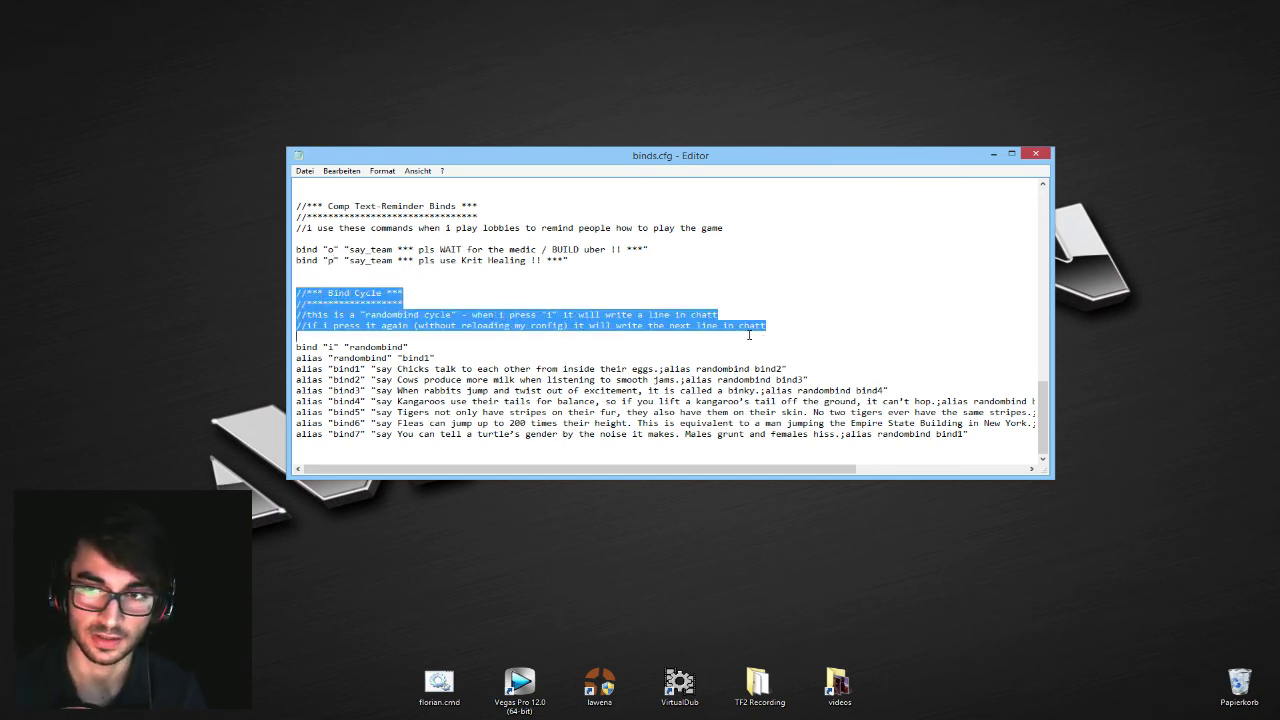
pyautogui.click(743, 318)
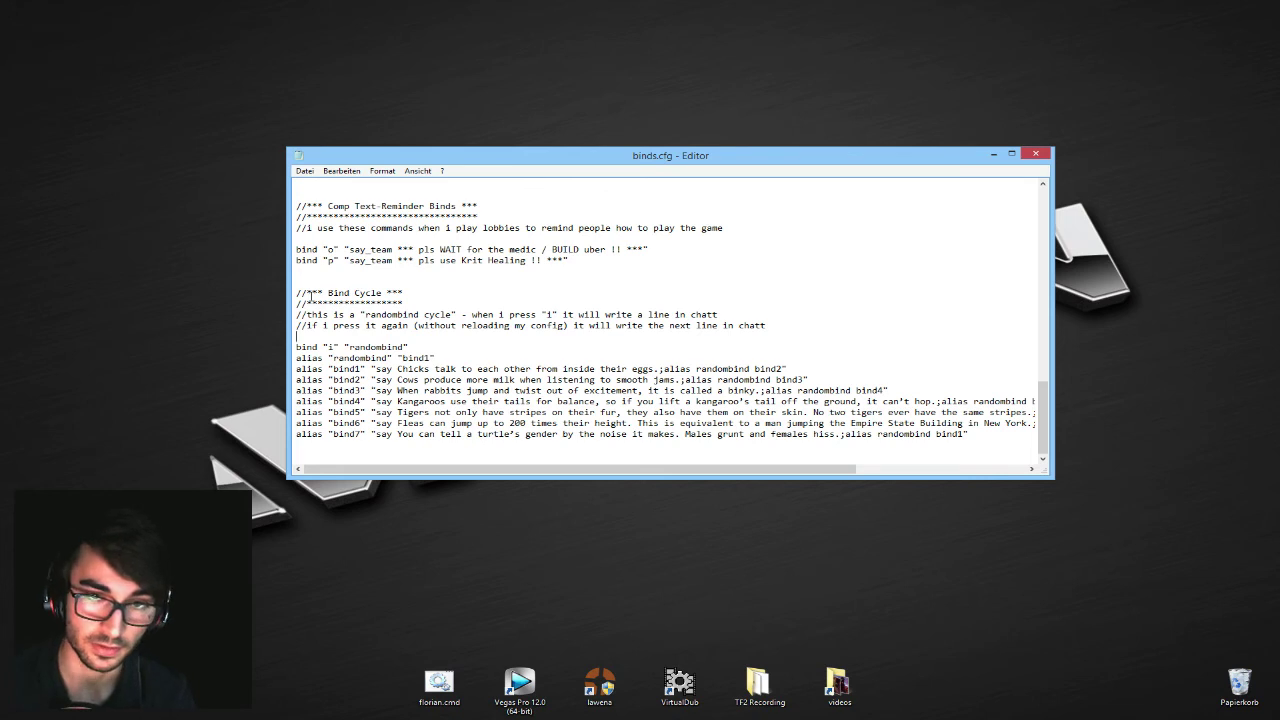
pyautogui.click(346, 333)
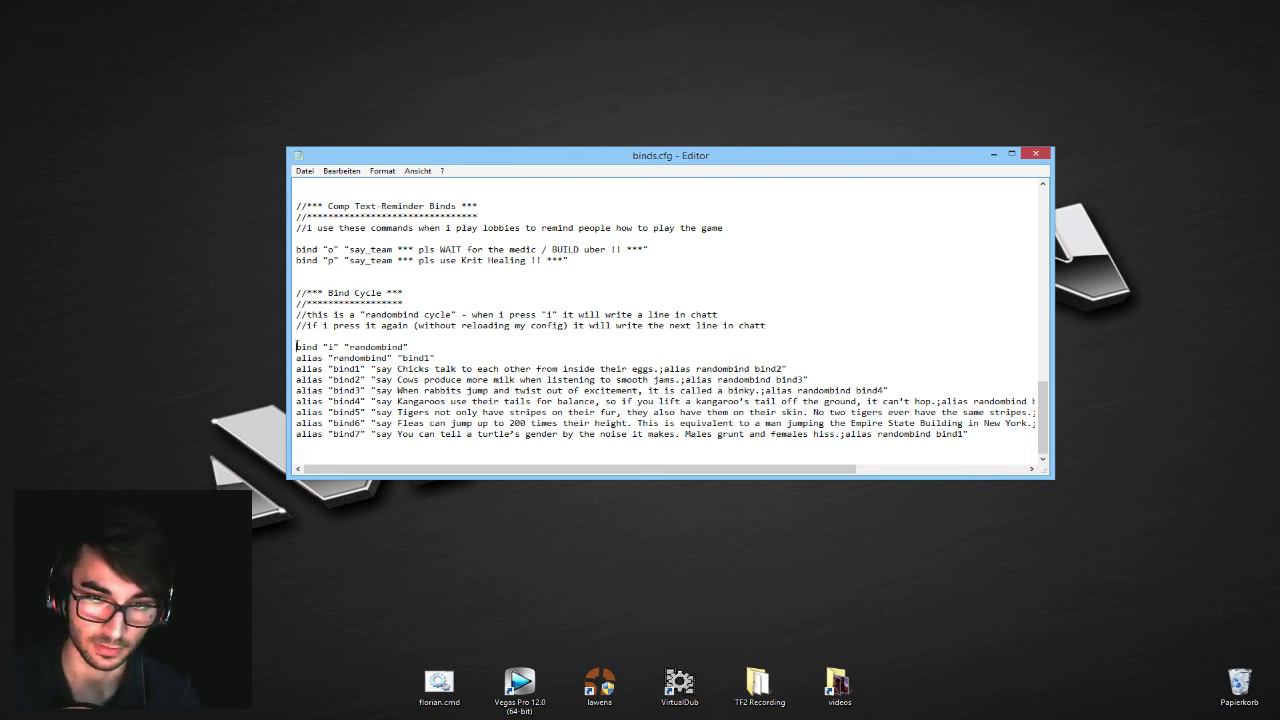
# - Examine the bind "i" "randombind" line and the randombind alias that points to bind1
pyautogui.moveTo(302, 346); pyautogui.dragTo(334, 346)
pyautogui.click(331, 346)
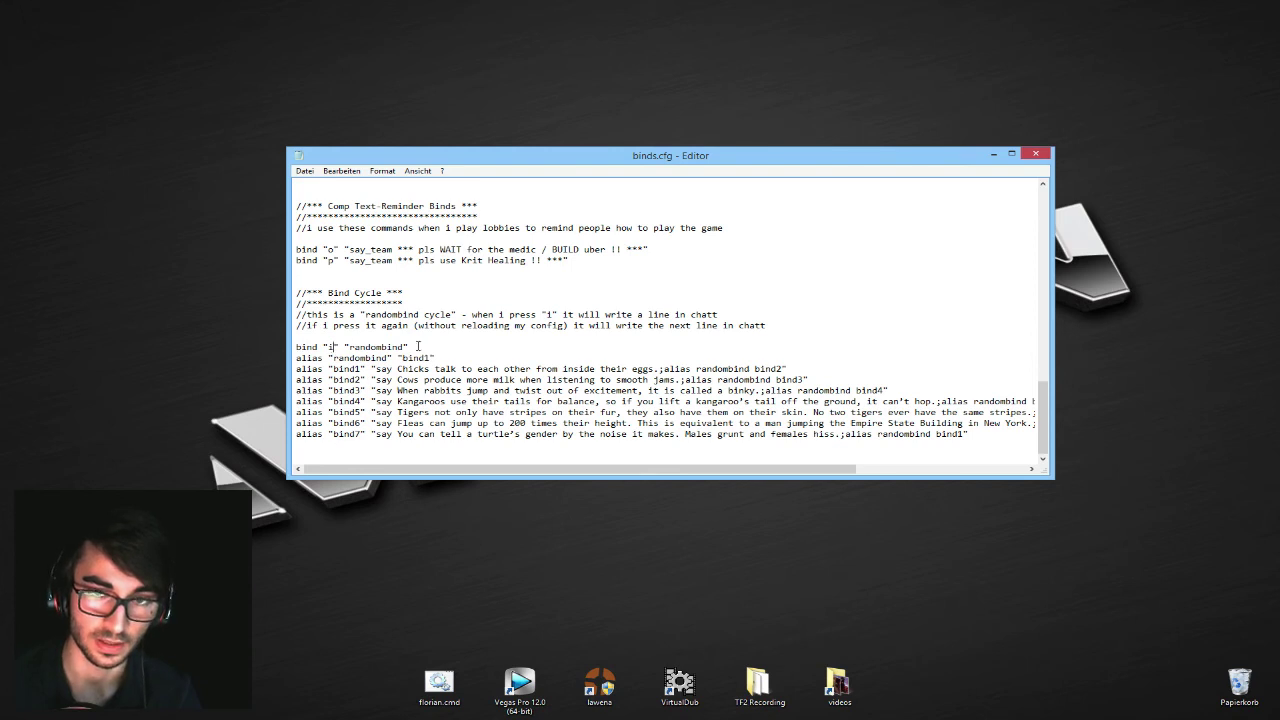
pyautogui.moveTo(416, 346); pyautogui.dragTo(299, 346)
pyautogui.click(370, 346)
pyautogui.doubleClick(370, 346)
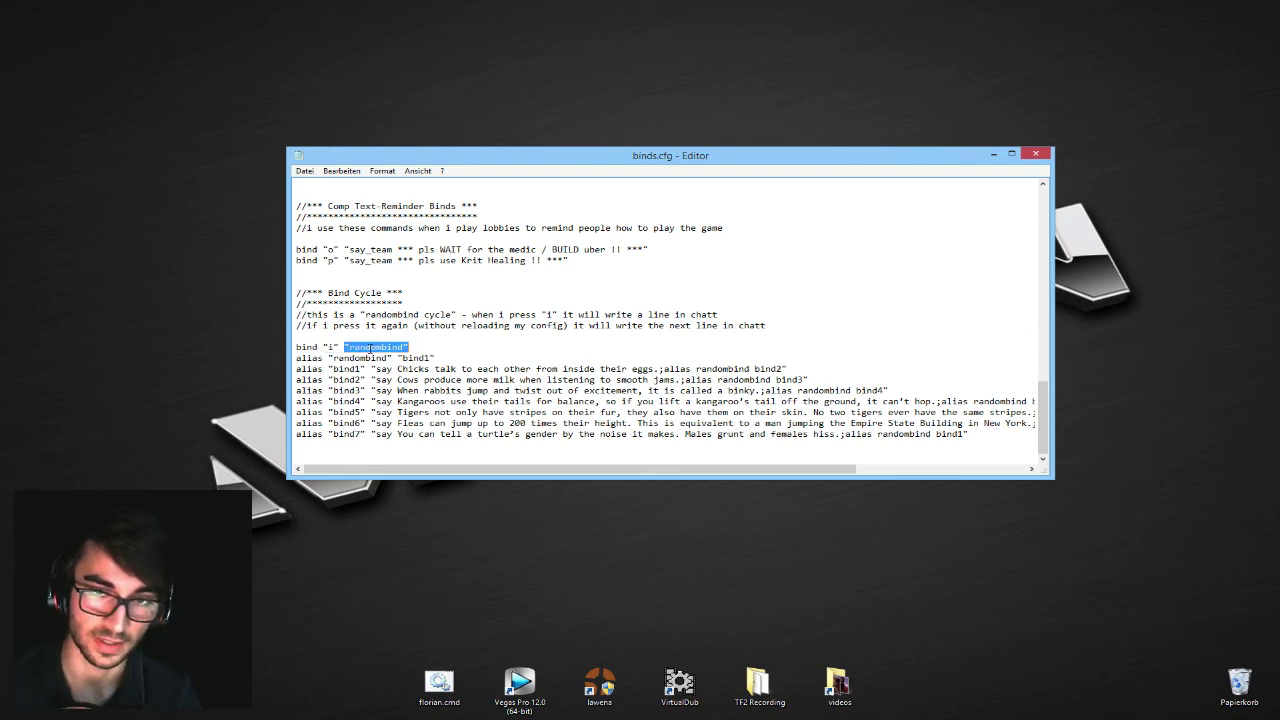
pyautogui.click(370, 346)
pyautogui.click(366, 357)
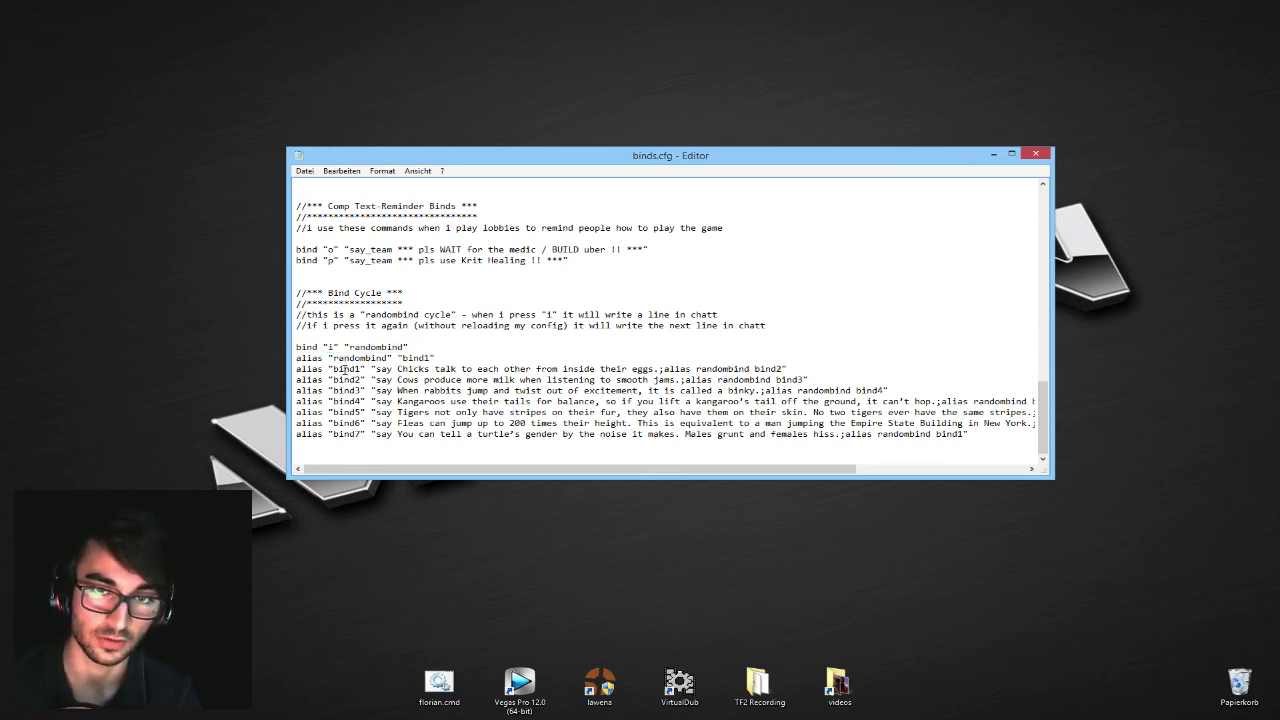
# - Examine the chat messages in the bind1 to bind7 aliases of the bind cycle, and close binds.cfg
pyautogui.moveTo(334, 369); pyautogui.dragTo(360, 434)
pyautogui.click(334, 369)
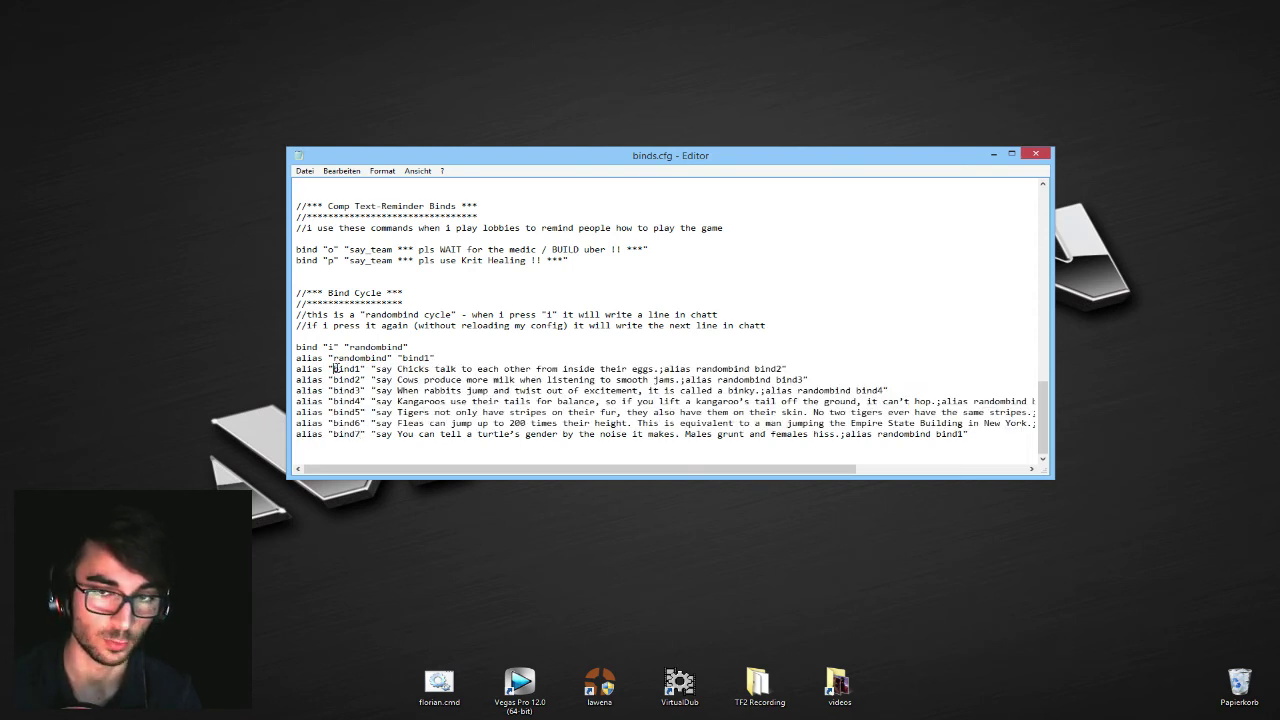
pyautogui.moveTo(401, 369); pyautogui.dragTo(659, 369)
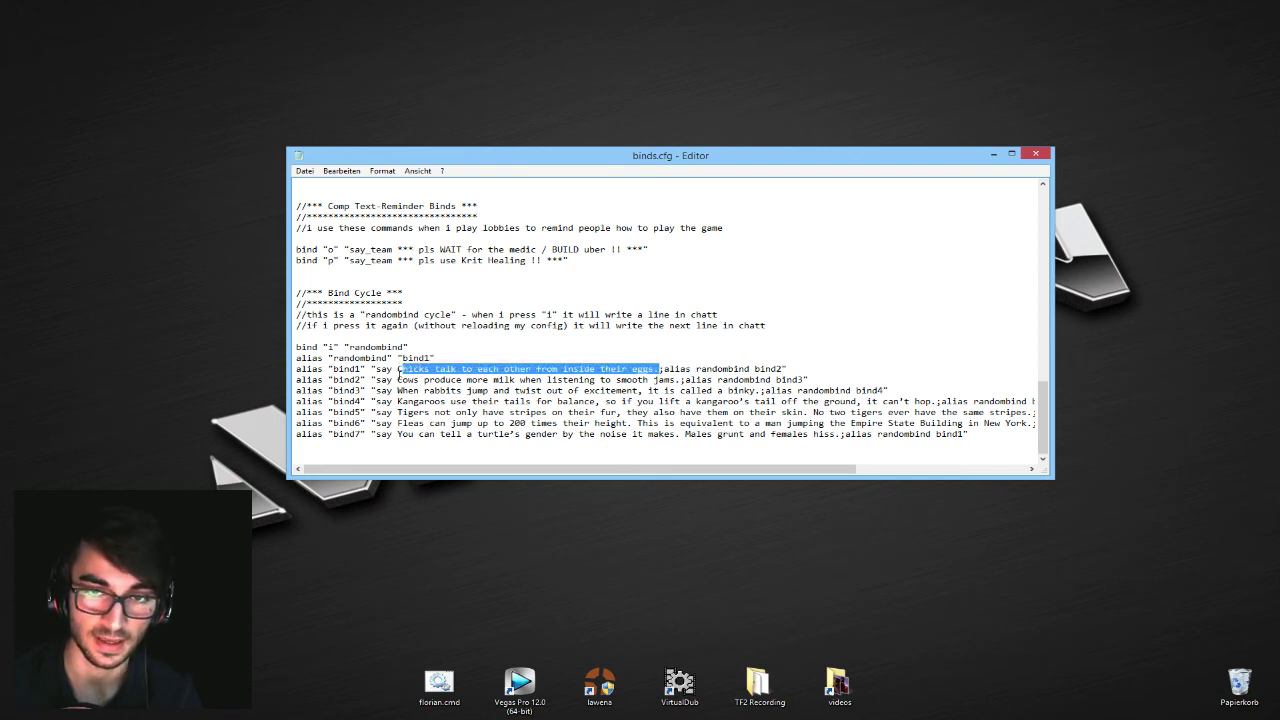
pyautogui.moveTo(398, 380); pyautogui.dragTo(546, 392)
pyautogui.click(547, 394)
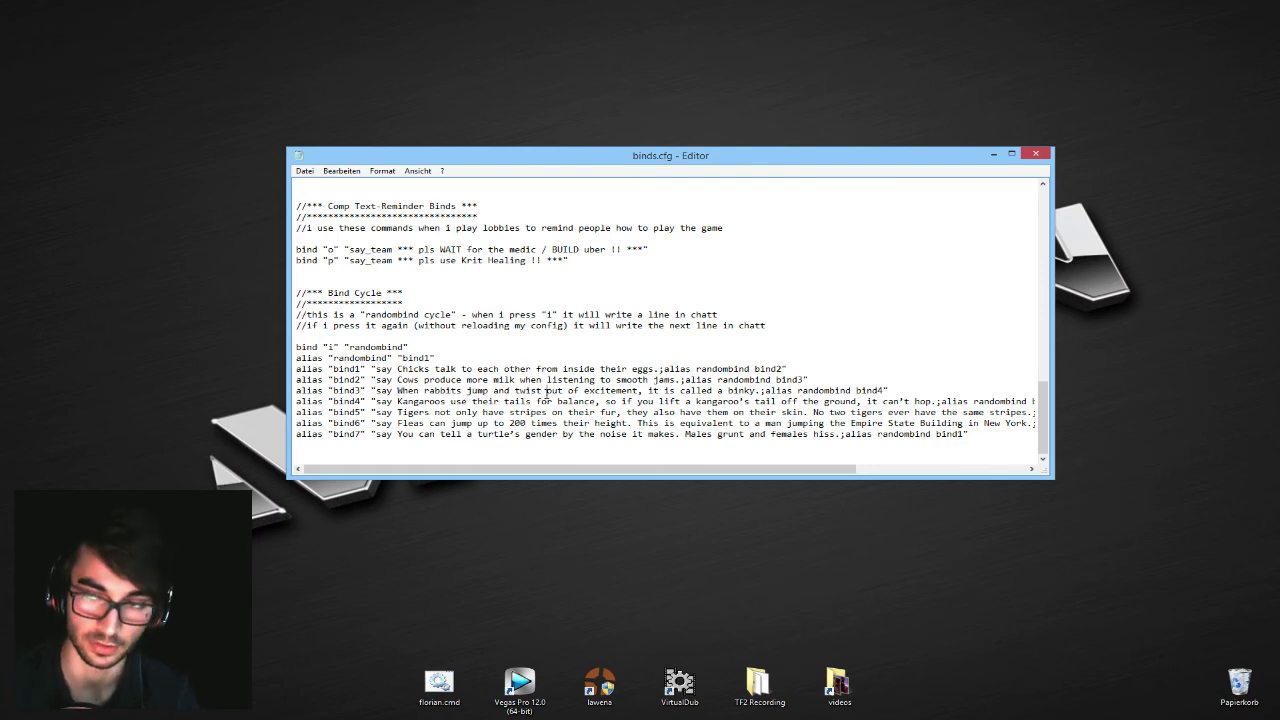
pyautogui.scroll(20, 547, 400)
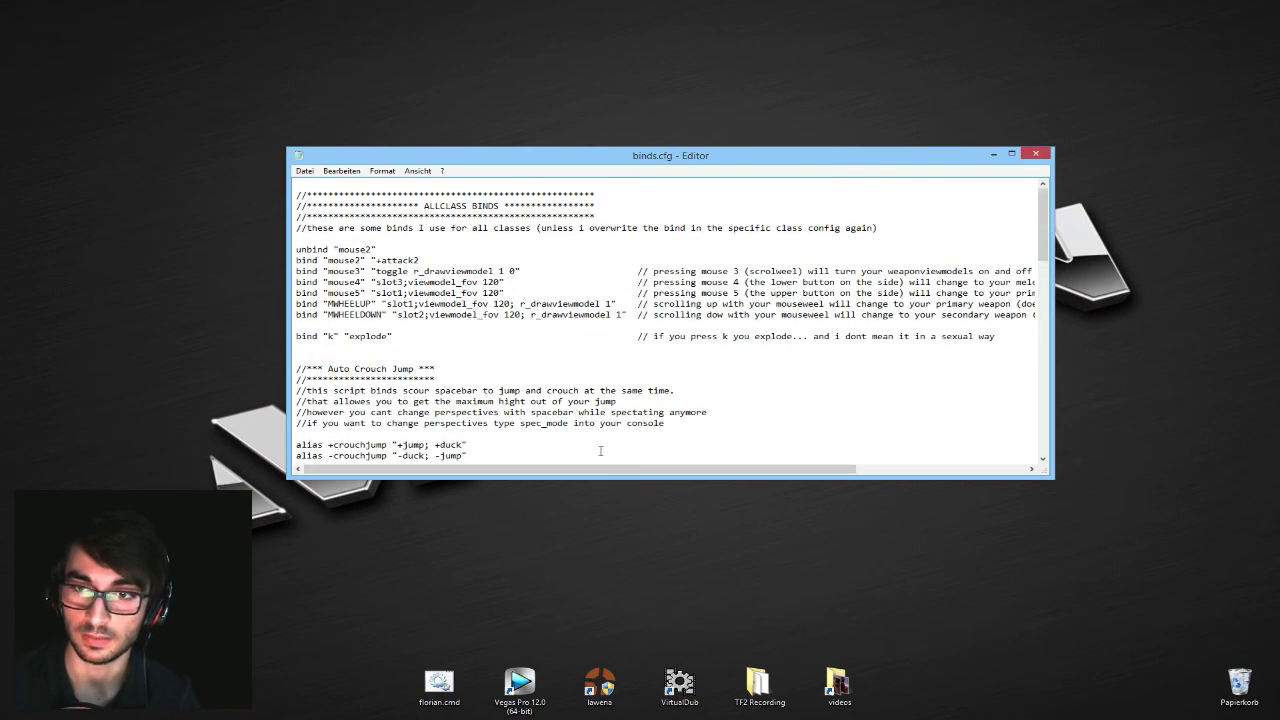
pyautogui.click(1030, 153)
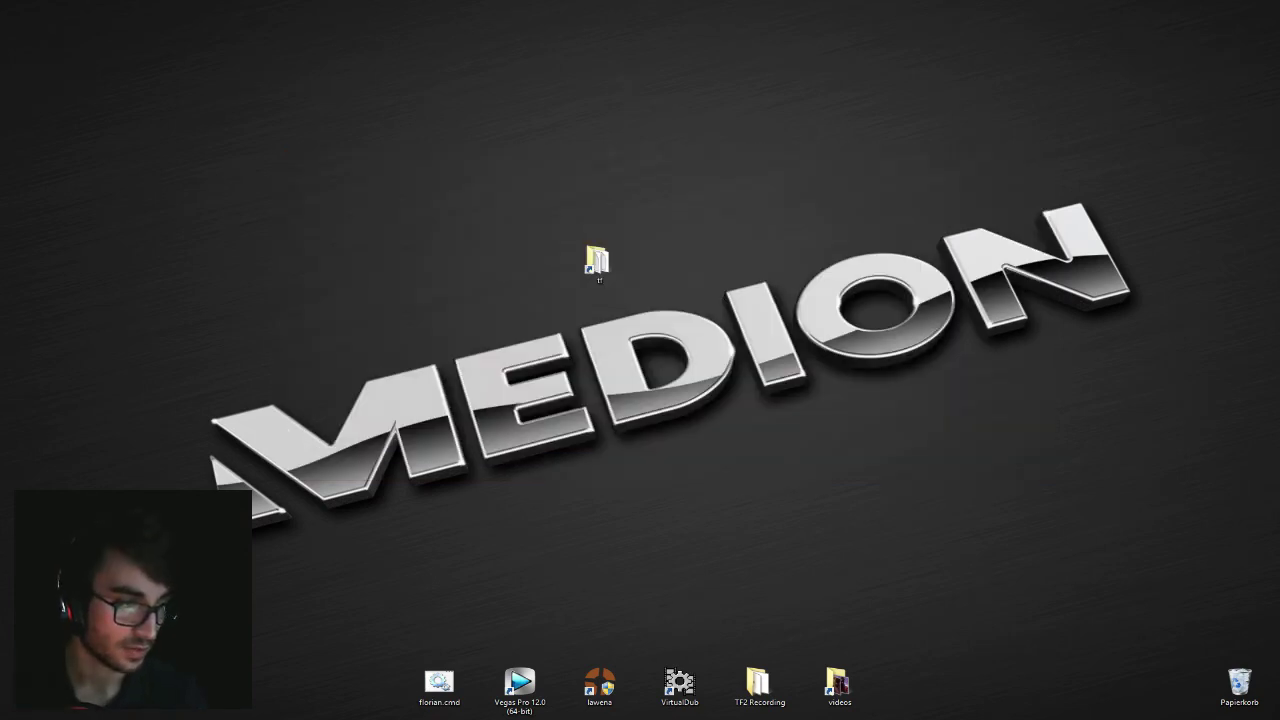